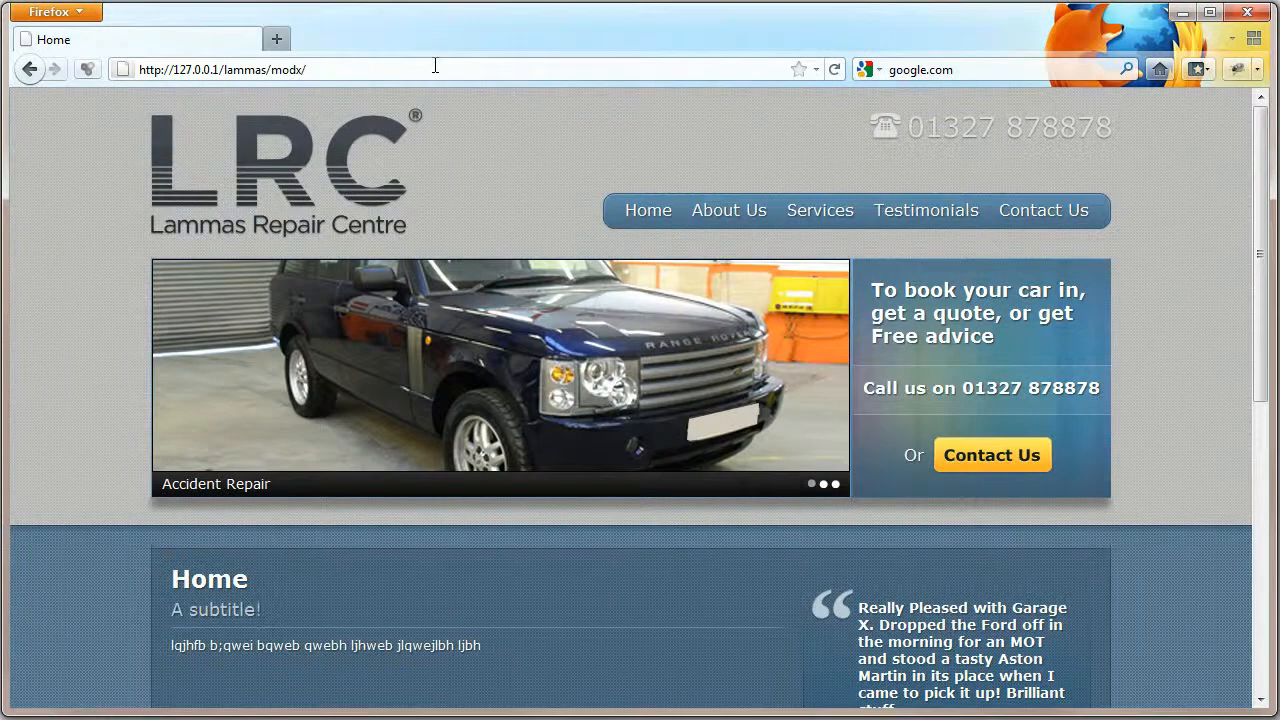
Step: Look through the website's Home, About Us, Services, Testimonials and Contact Us pages, ending on Home
left_click_drag(306, 70, 163, 191)
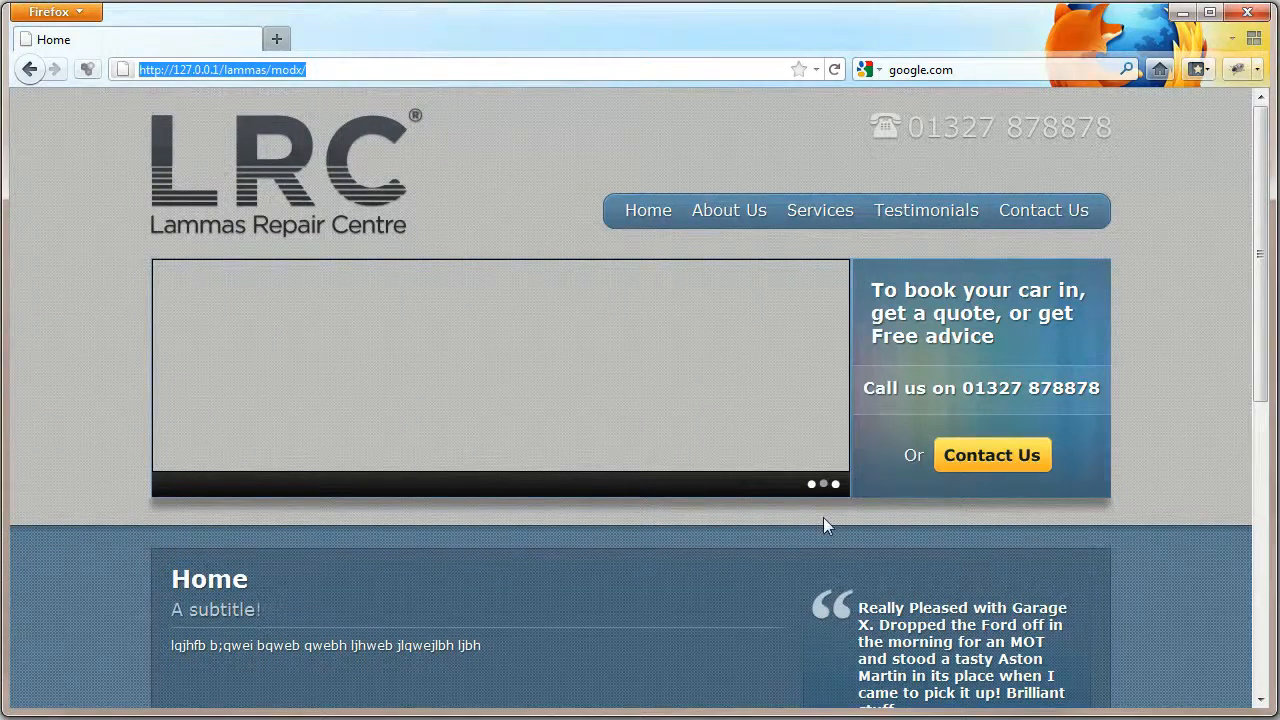
left_click(814, 488)
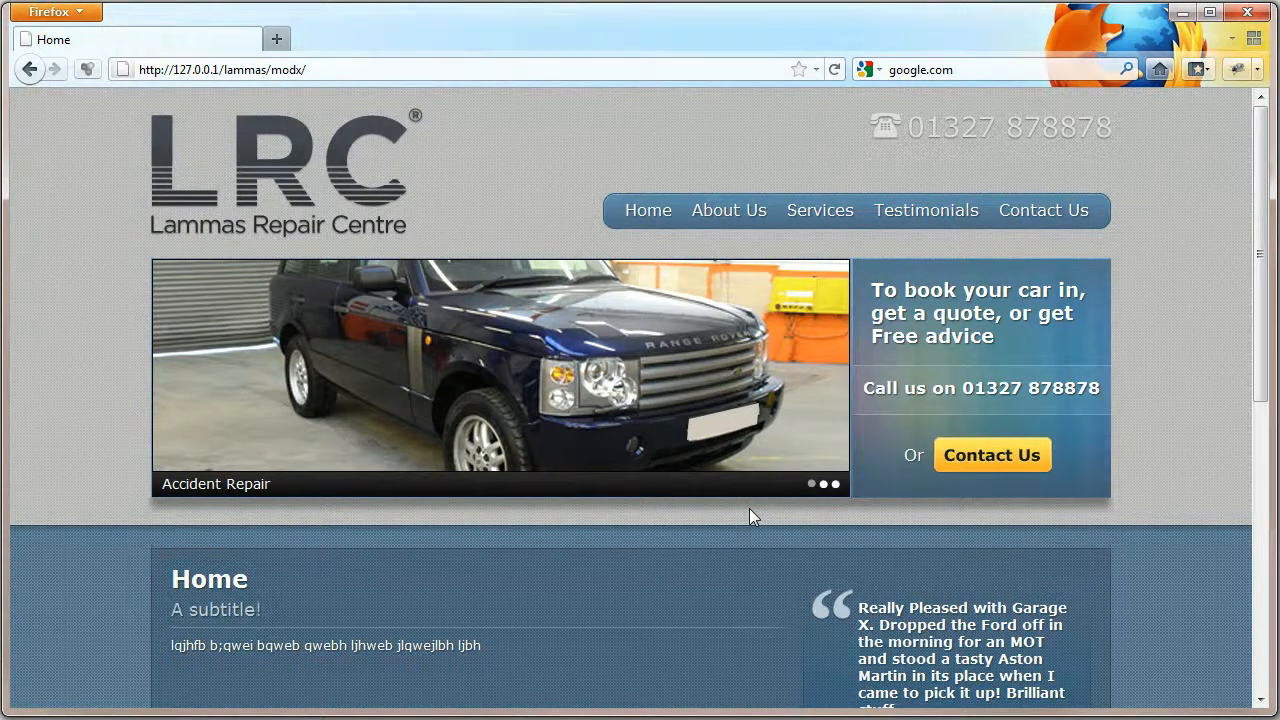
mouse_move(1261, 197)
left_mouse_down()
mouse_move(1261, 225)
mouse_move(1261, 196)
left_mouse_up()
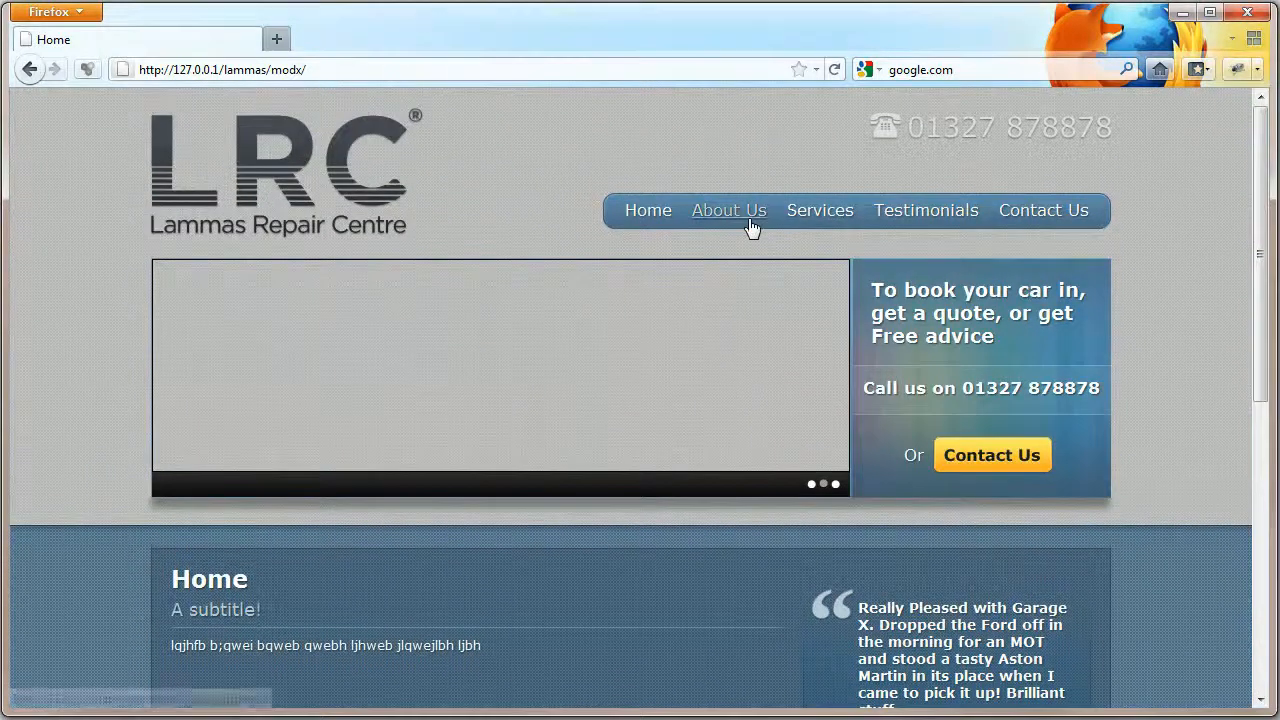
left_click(749, 222)
left_click(838, 221)
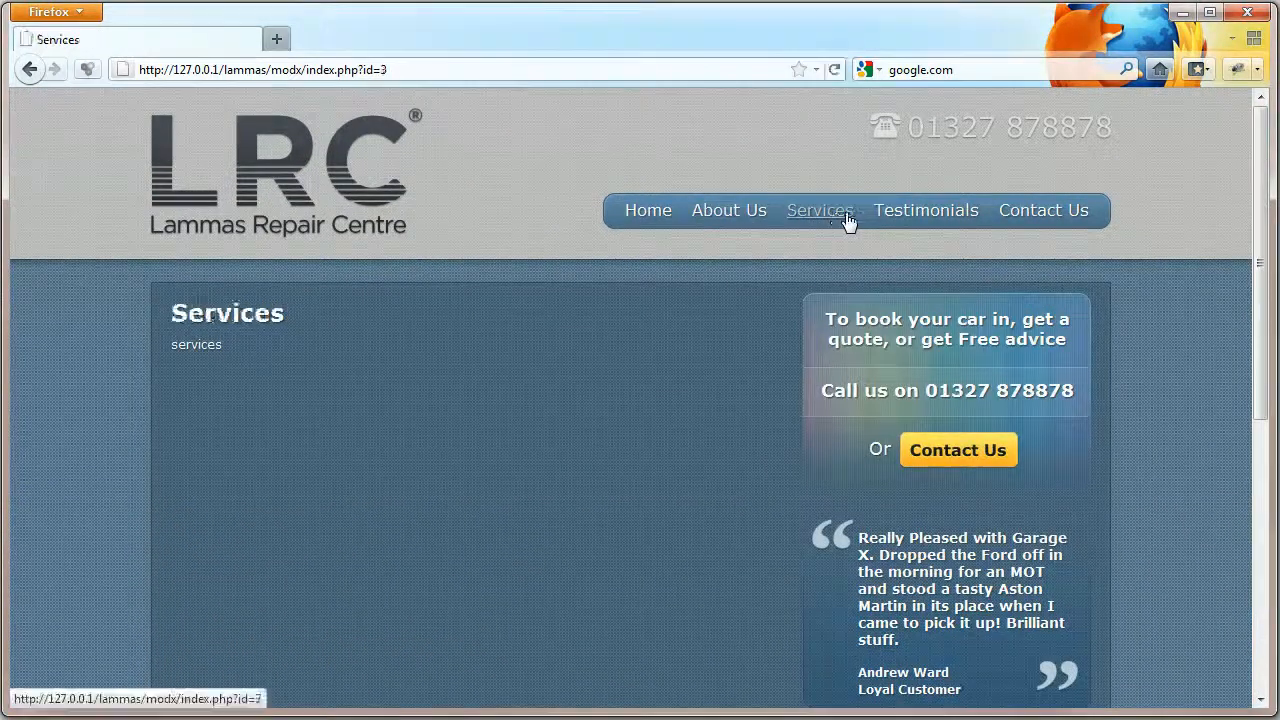
left_click(933, 222)
left_click(1042, 212)
scroll(1262, 178, "down", 10)
scroll(1262, 178, "up", 10)
left_click(641, 215)
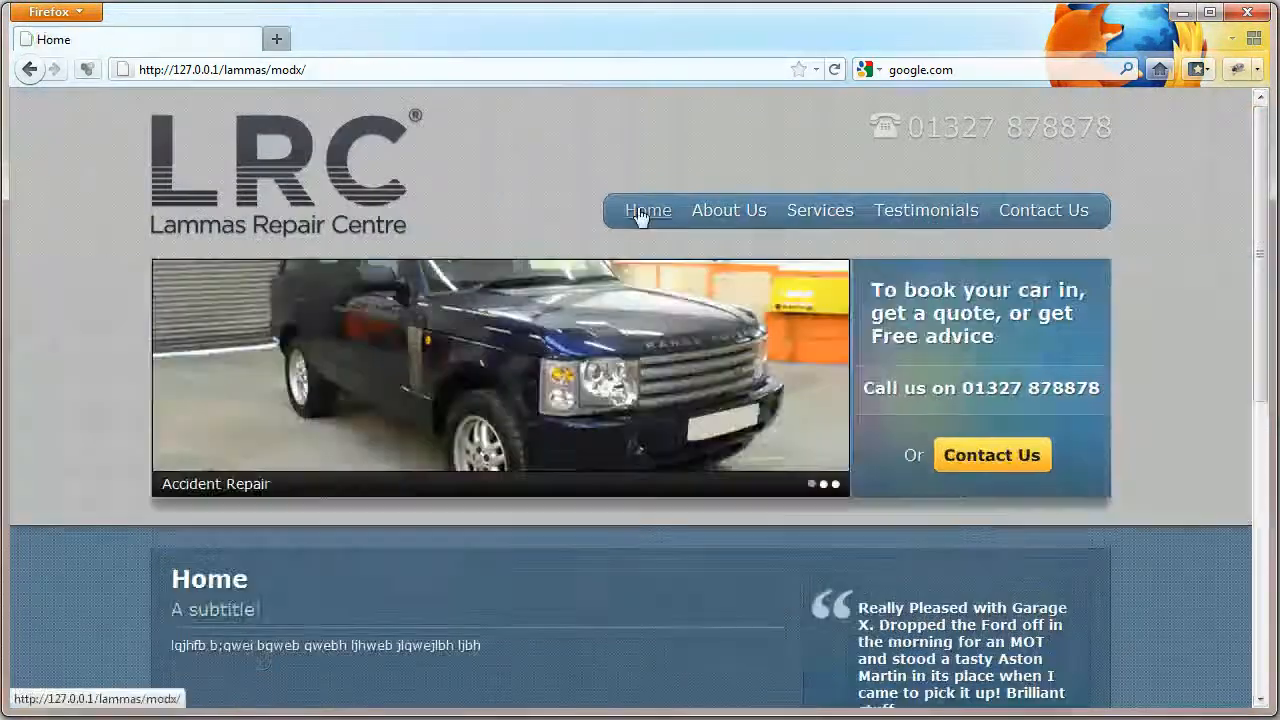
Step: Open the site's Admin CP from the home page footer and look through the Elements, Files and Resources trees
scroll(1265, 213, "down", 10)
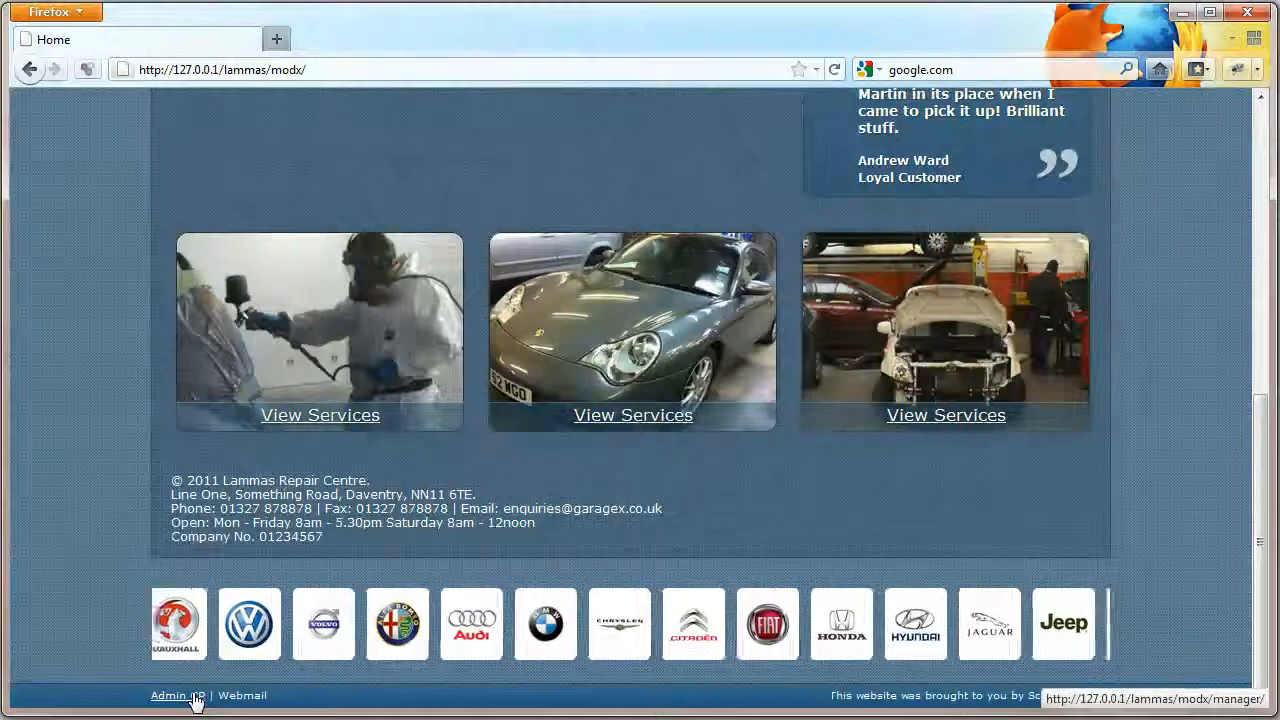
left_click(195, 699)
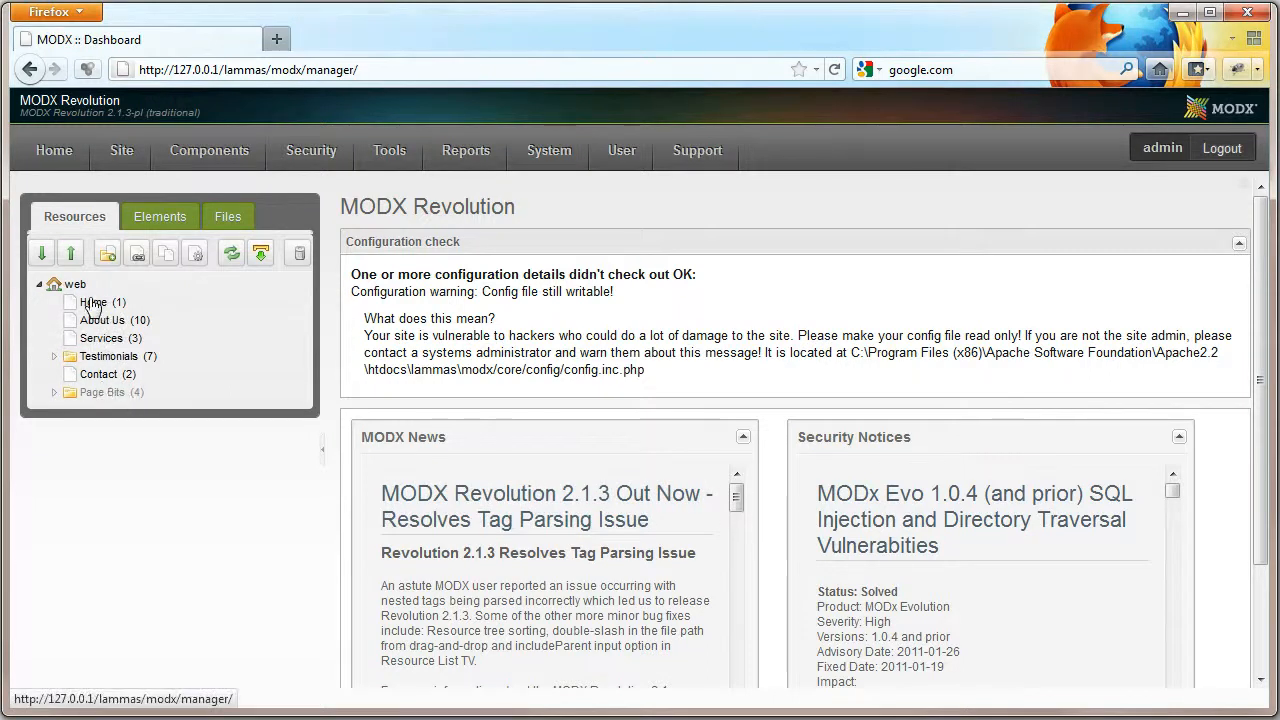
left_click(151, 221)
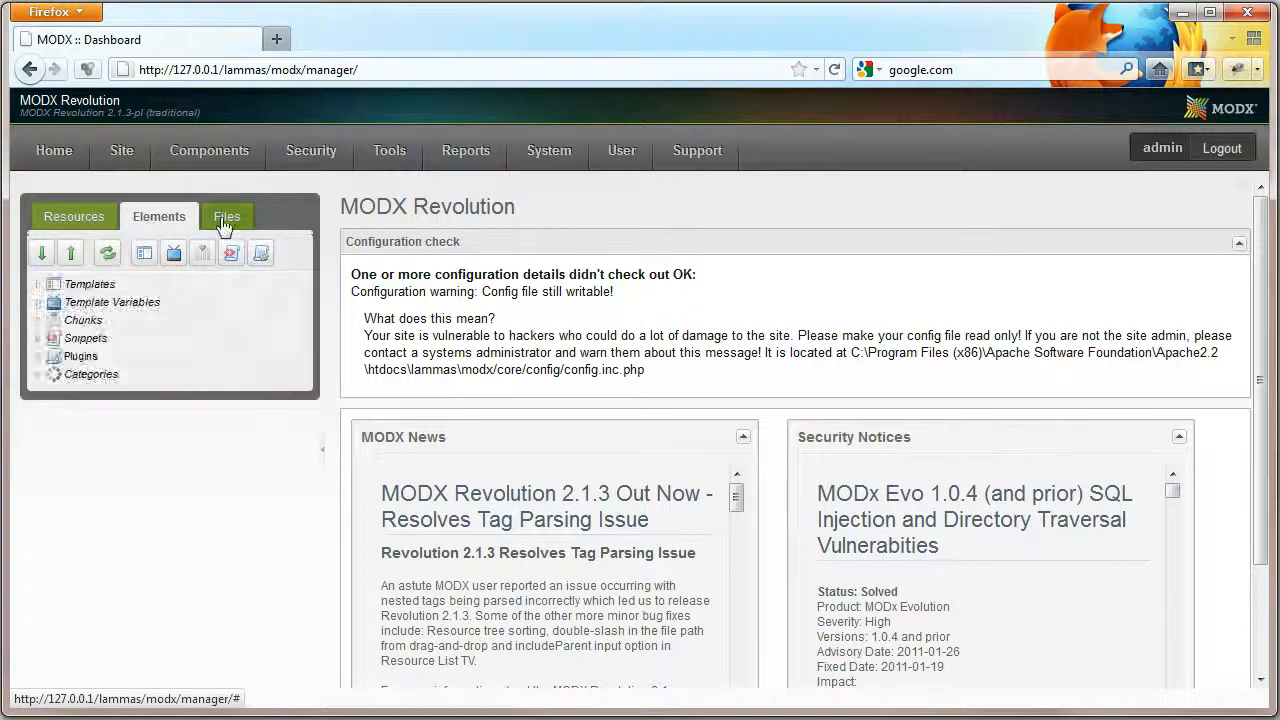
left_click(225, 221)
left_click(159, 216)
left_click(62, 218)
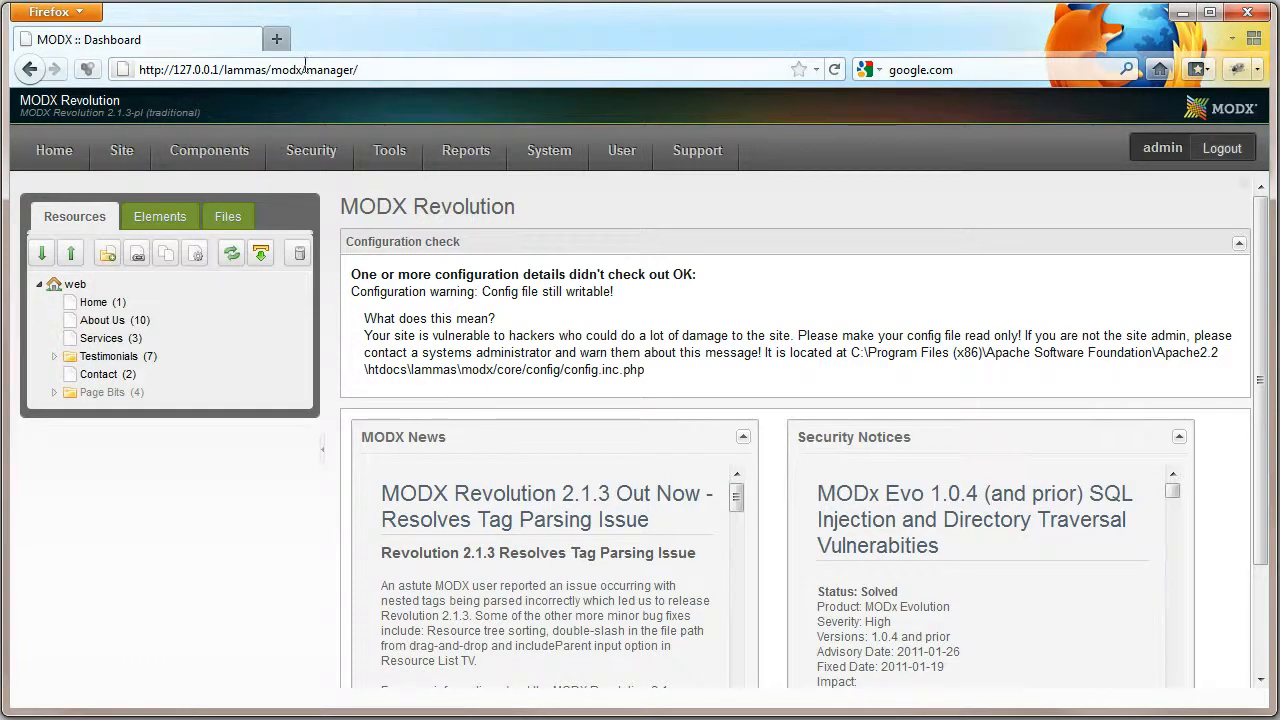
left_click_drag(303, 69, 87, 80)
key("ctrl+c")
left_click(276, 40)
key("ctrl+v")
key("Return")
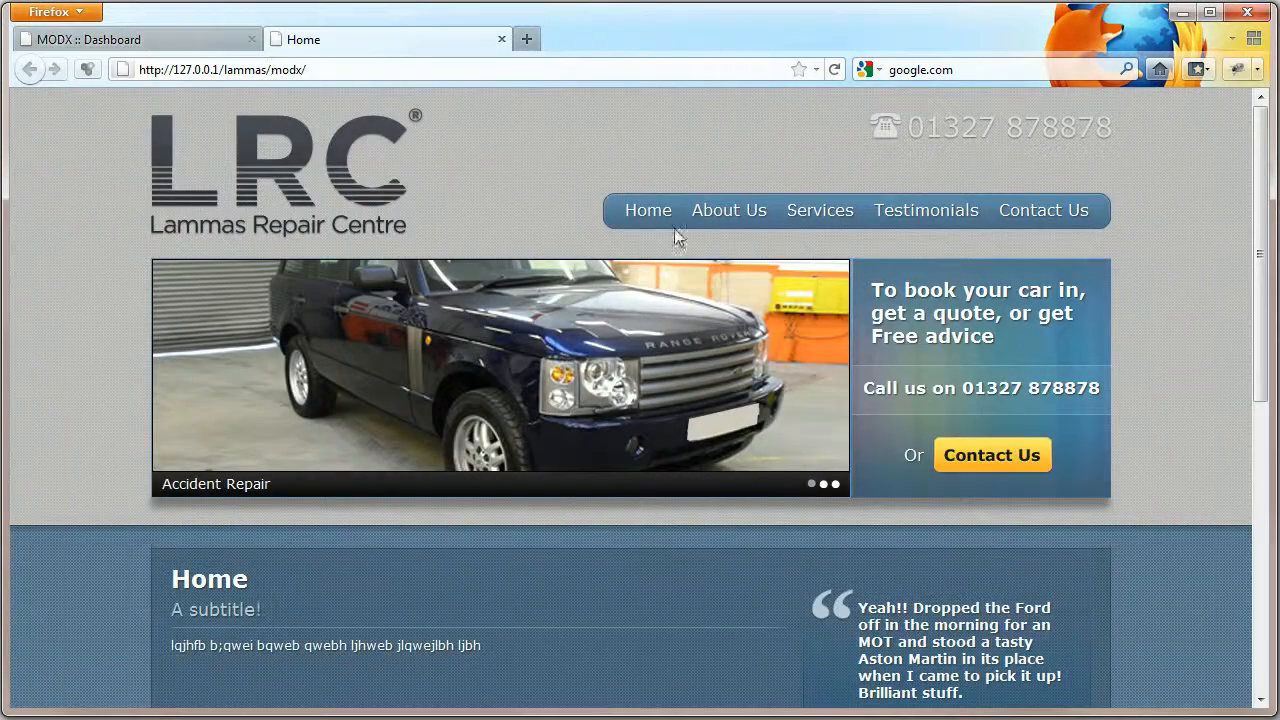
Step: Move the Contact resource above Testimonials in the manager's resource tree and reload the live site to check the navigation
left_click(112, 40)
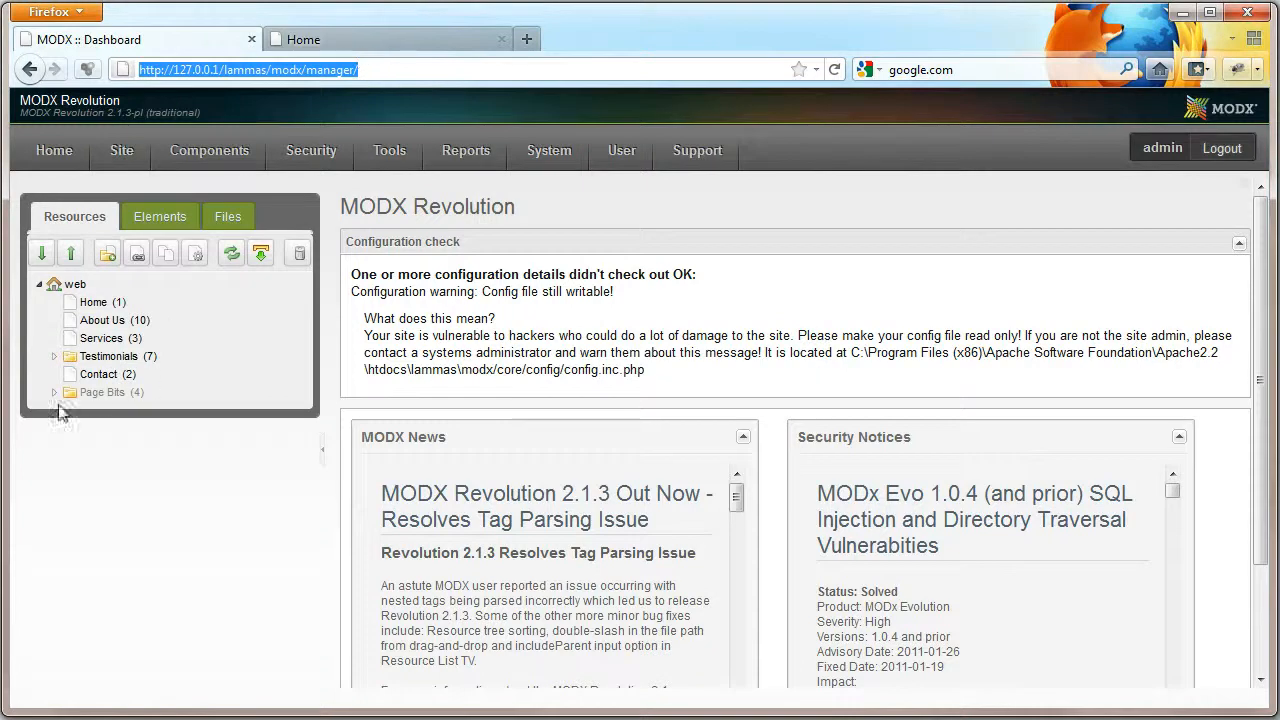
left_click(62, 360)
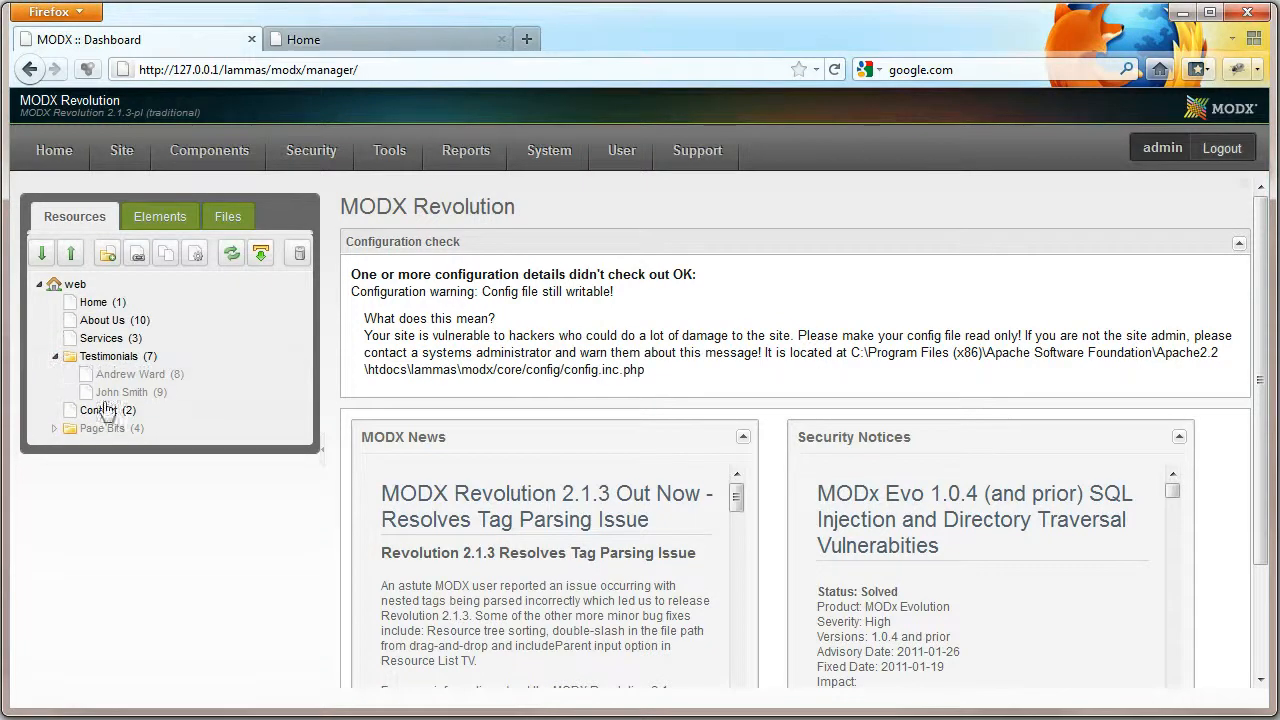
left_click_drag(96, 410, 131, 346)
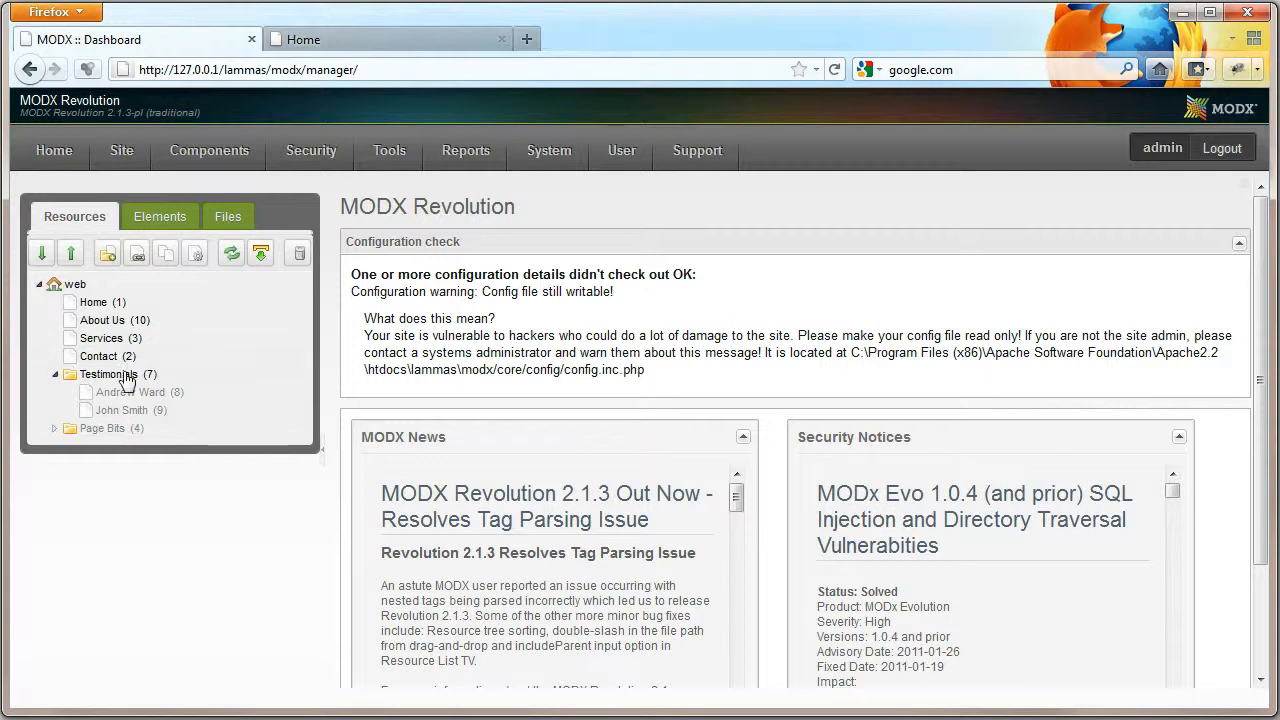
left_click(347, 40)
left_click(835, 70)
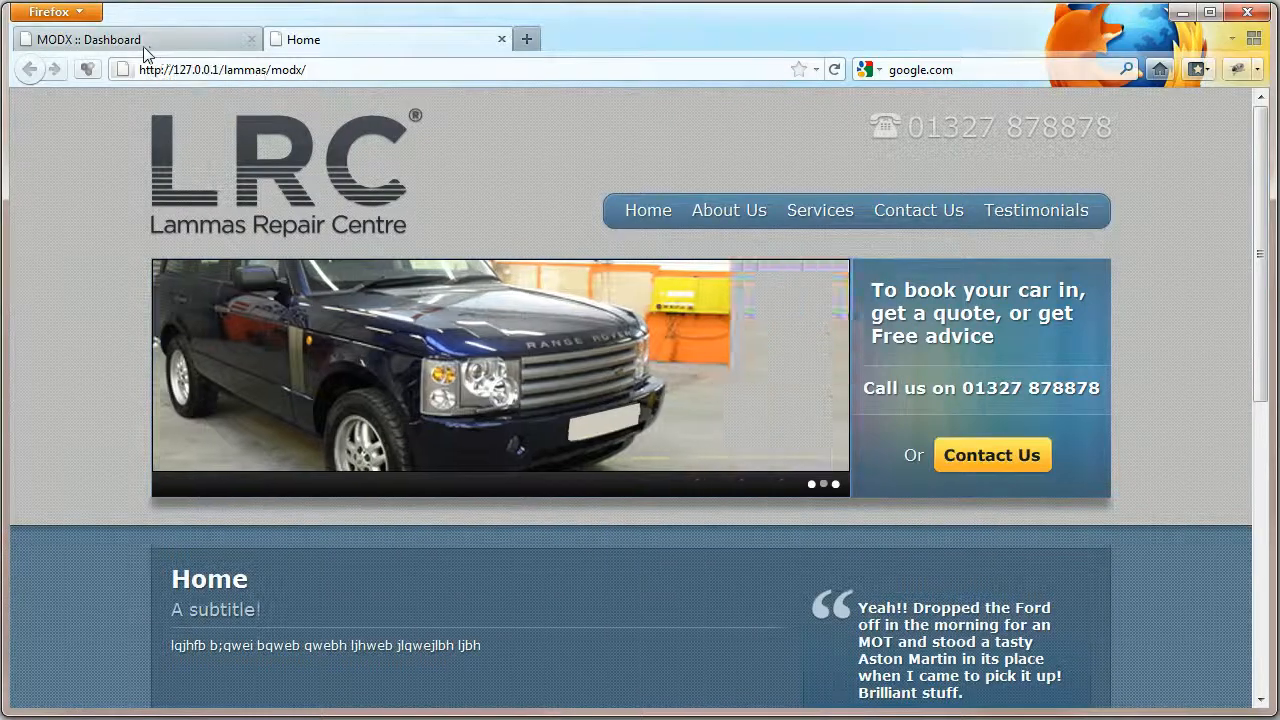
Step: Nest the Testimonials resource under About Us in the resource tree and reload the live site to check the navigation
left_click(145, 45)
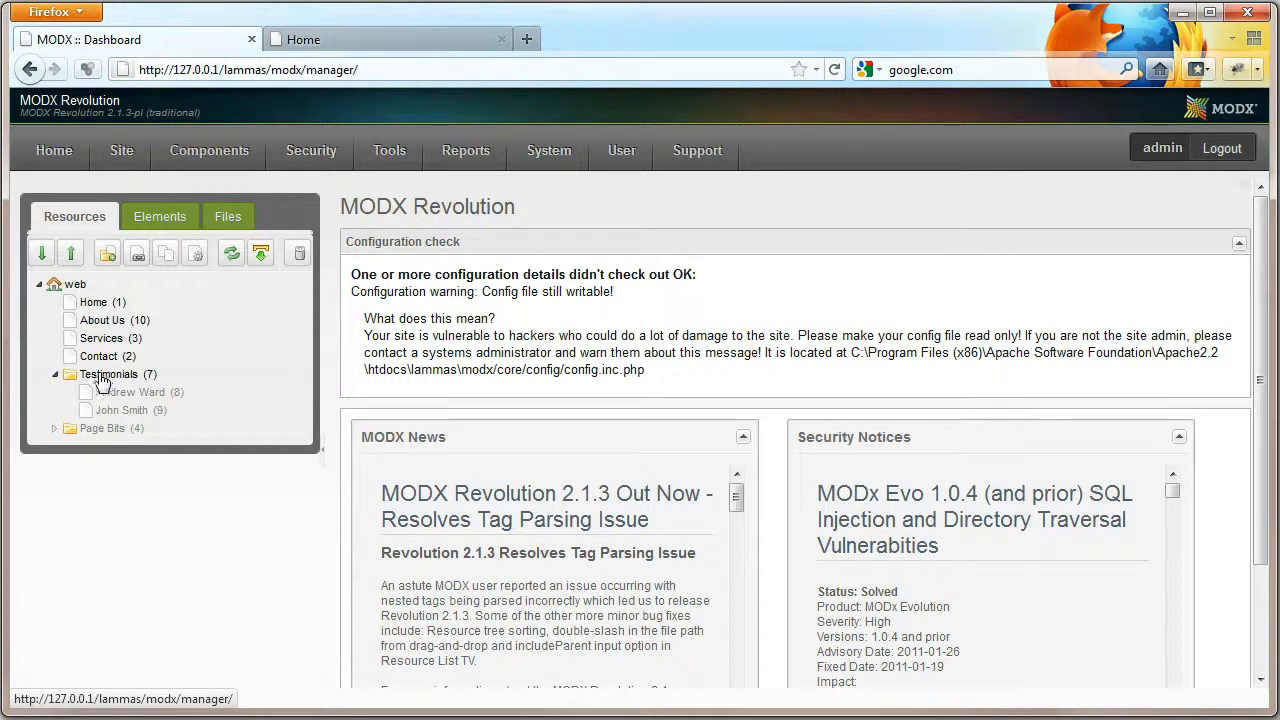
left_click_drag(101, 379, 124, 326)
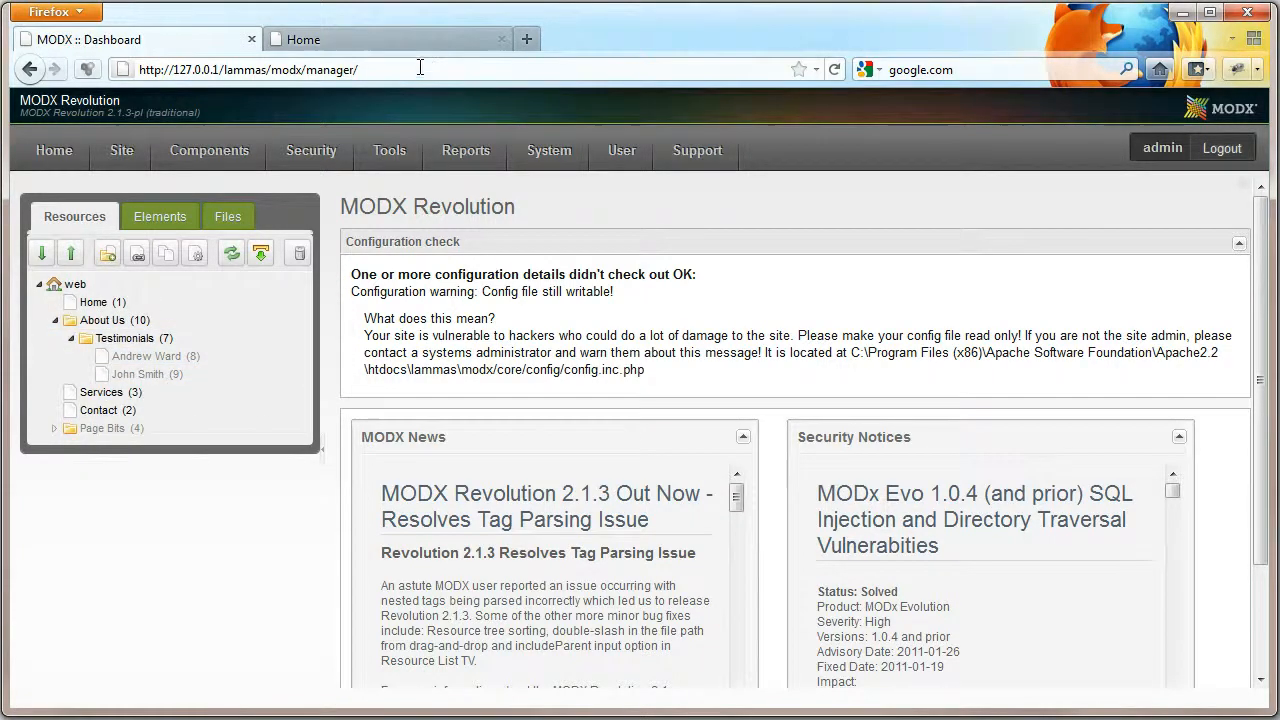
left_click(377, 42)
left_click(836, 69)
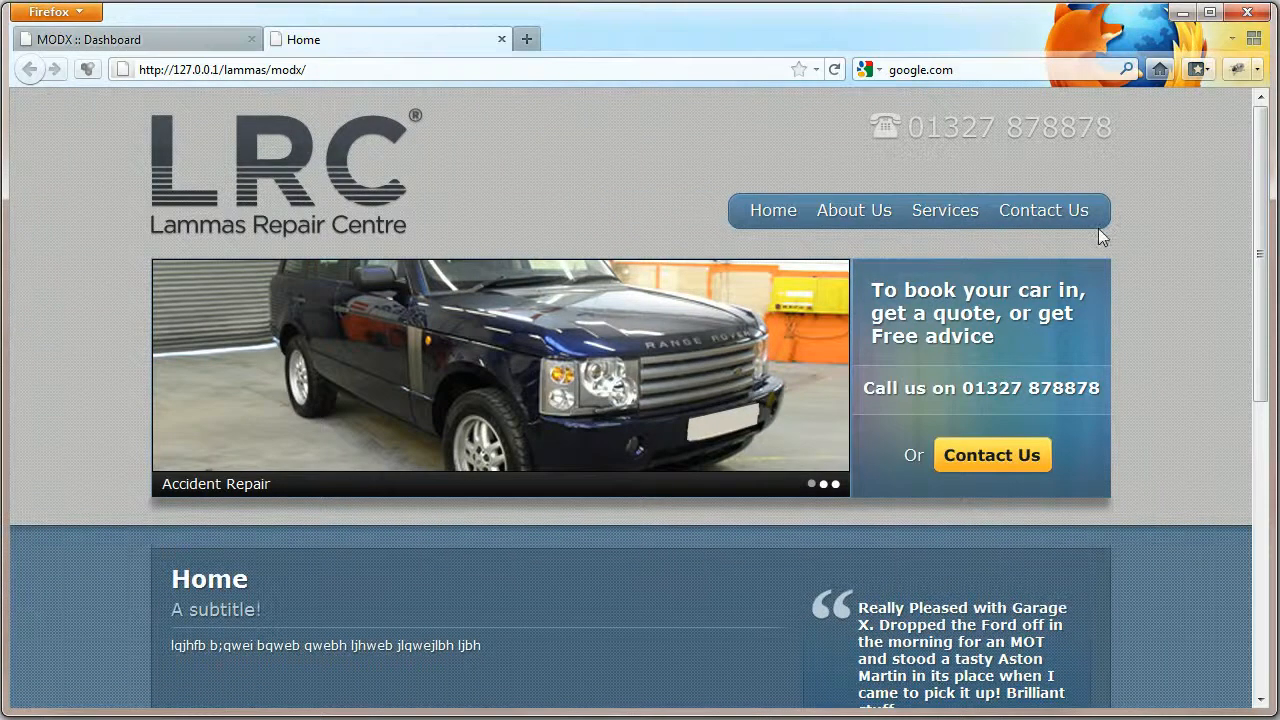
mouse_move(857, 220)
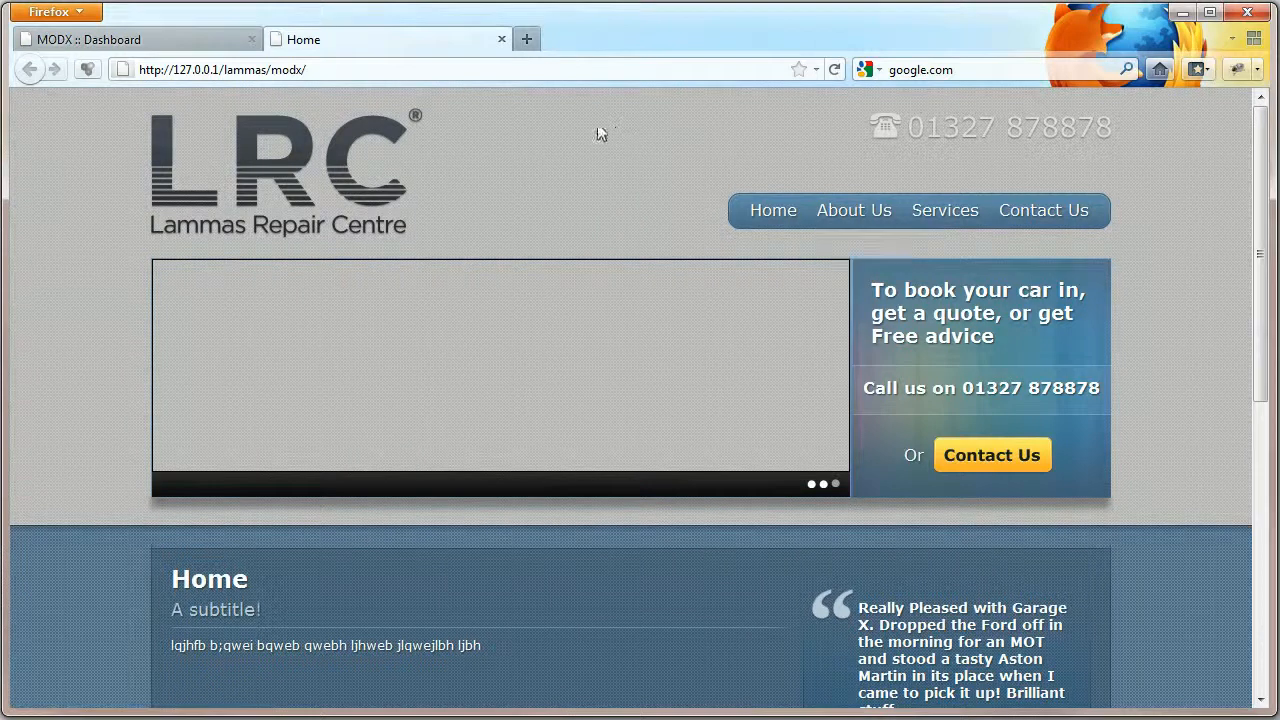
Step: Move Testimonials out of About Us to the top level between Services and Contact, and reload the live site
left_click(66, 42)
left_click_drag(124, 339, 130, 410)
left_click(290, 40)
left_click(834, 69)
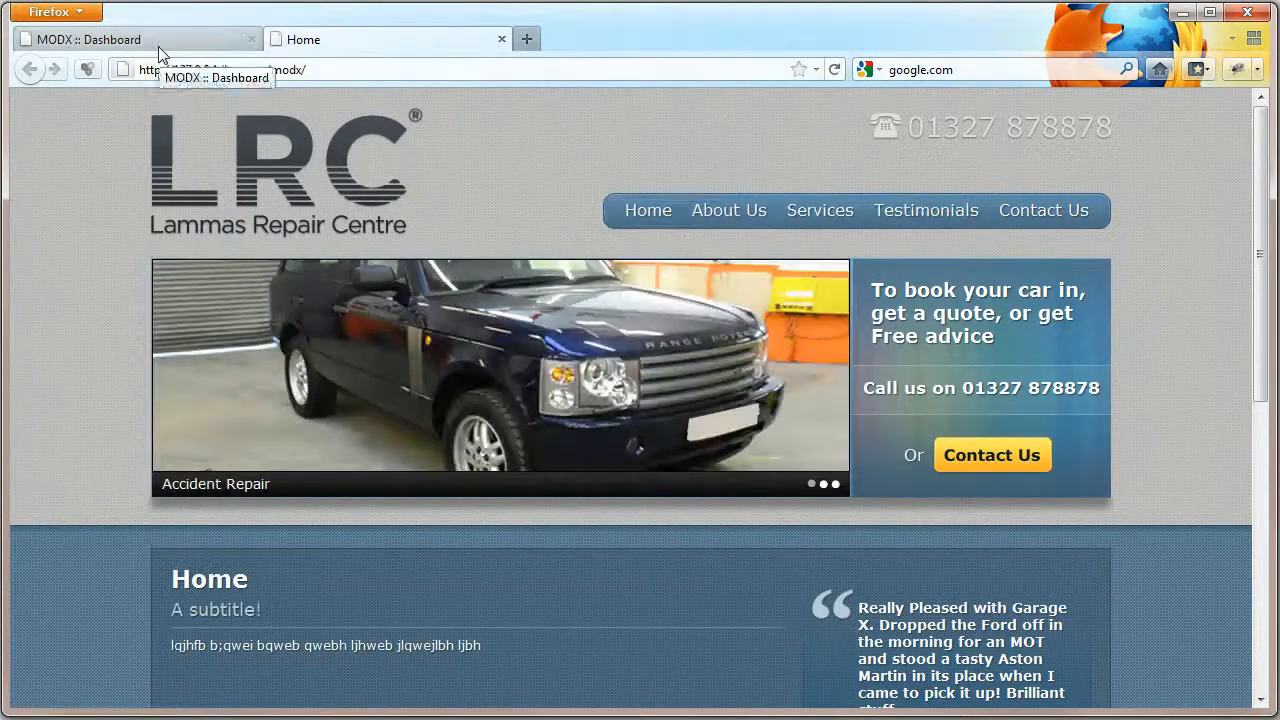
Step: Open the Home resource for editing in the manager and compare its content with the text on the live home page
left_click(160, 50)
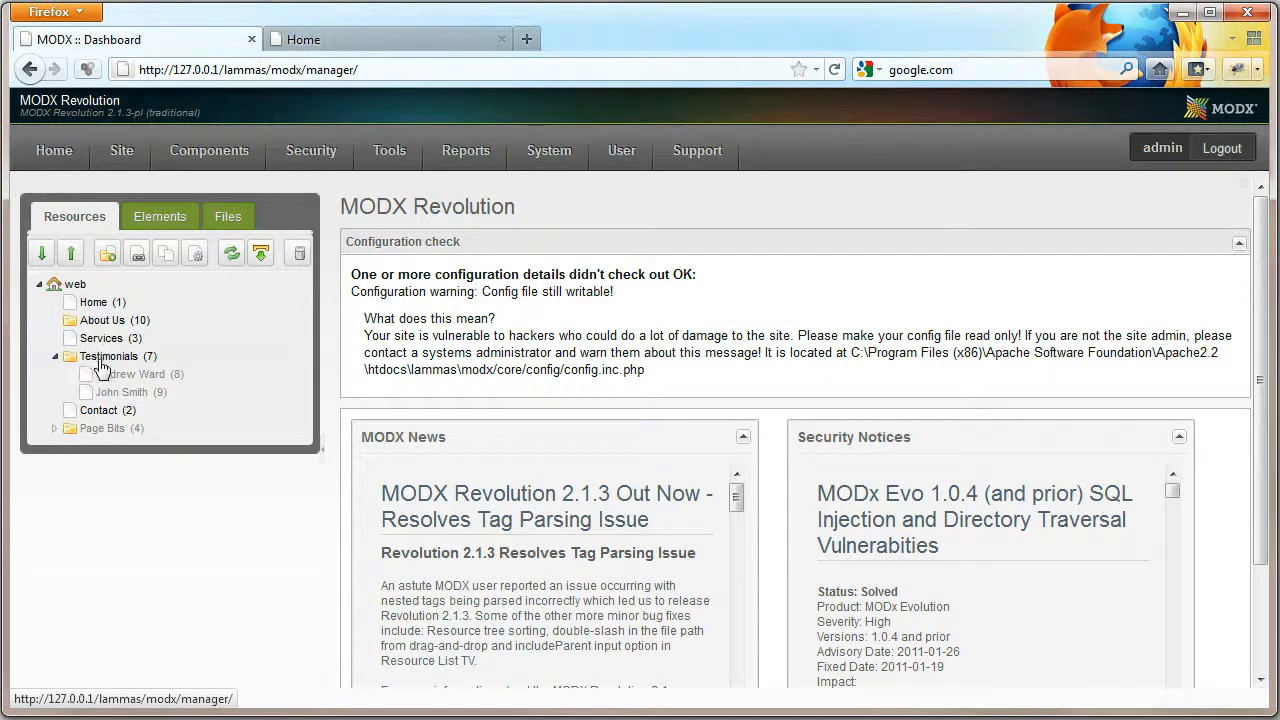
left_click(101, 303)
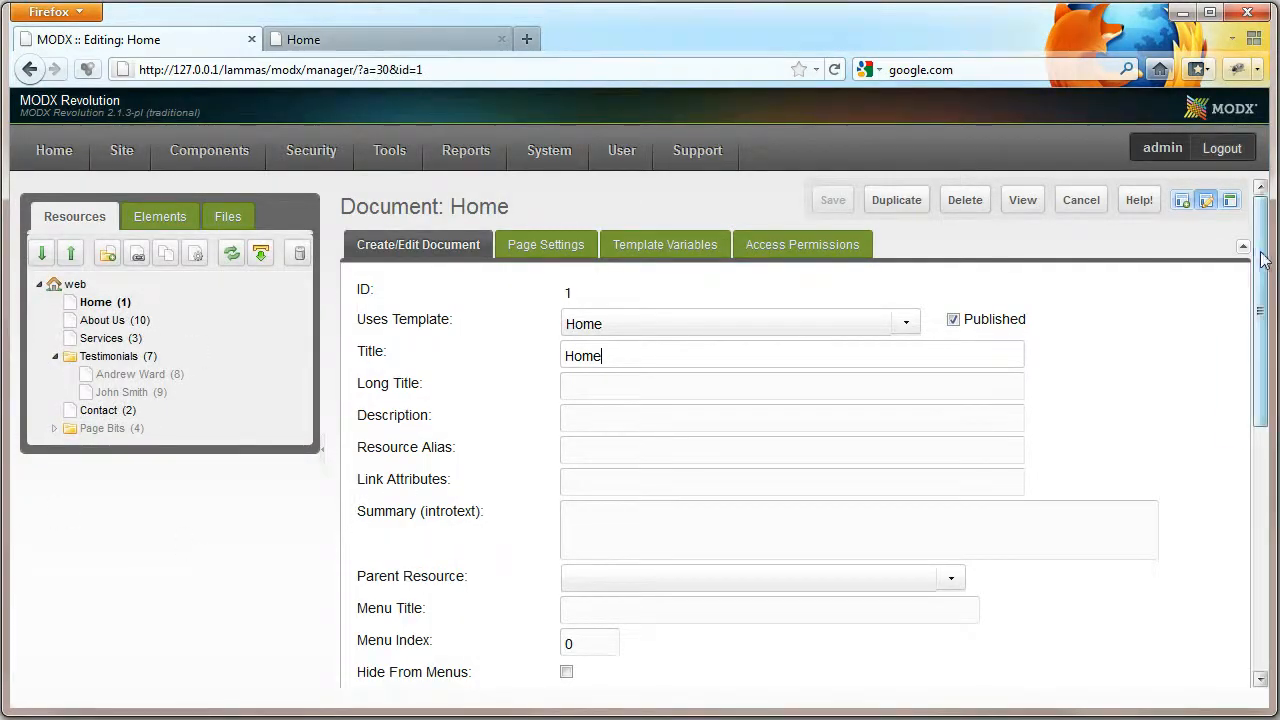
left_click_drag(1268, 255, 1264, 494)
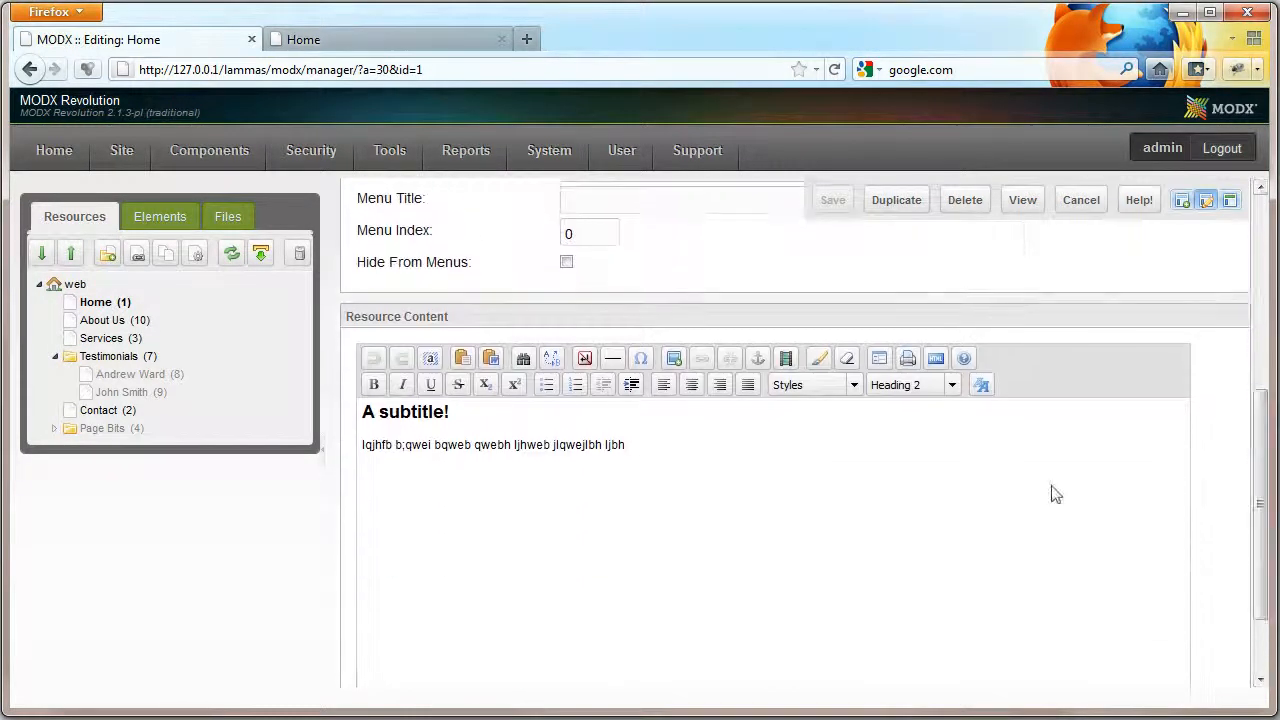
left_click(391, 42)
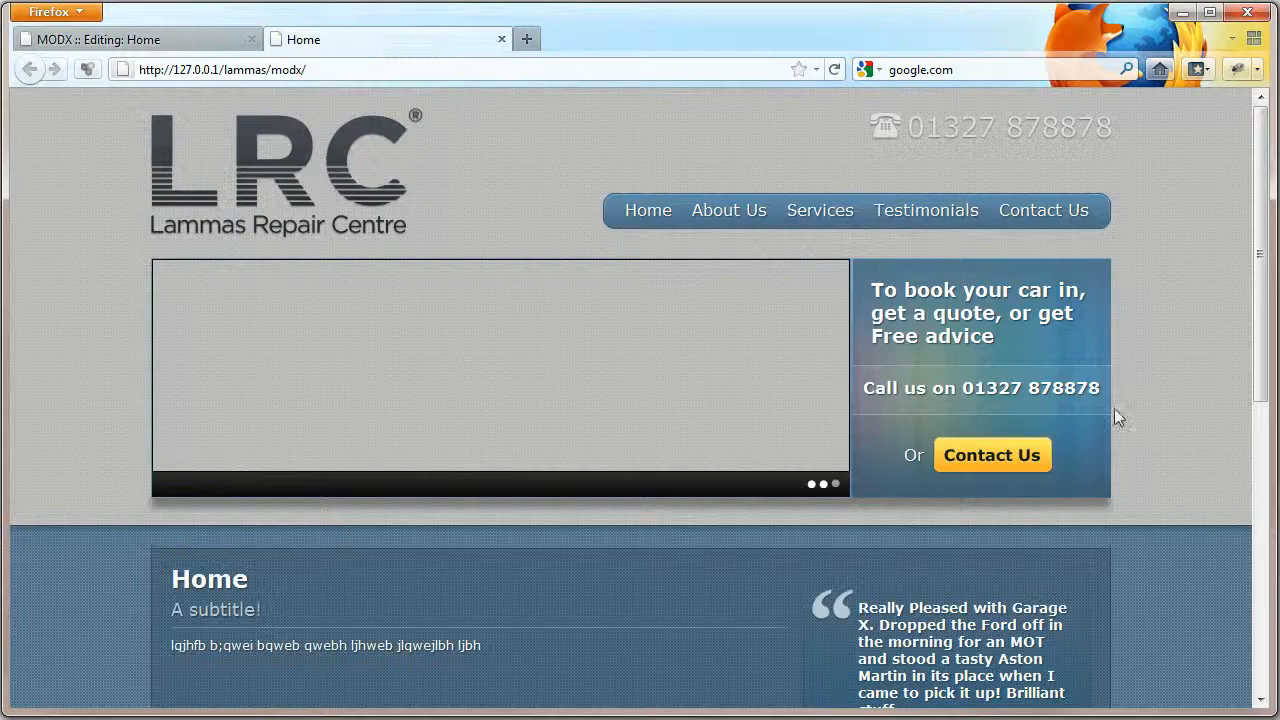
scroll(437, 492, "down", 4)
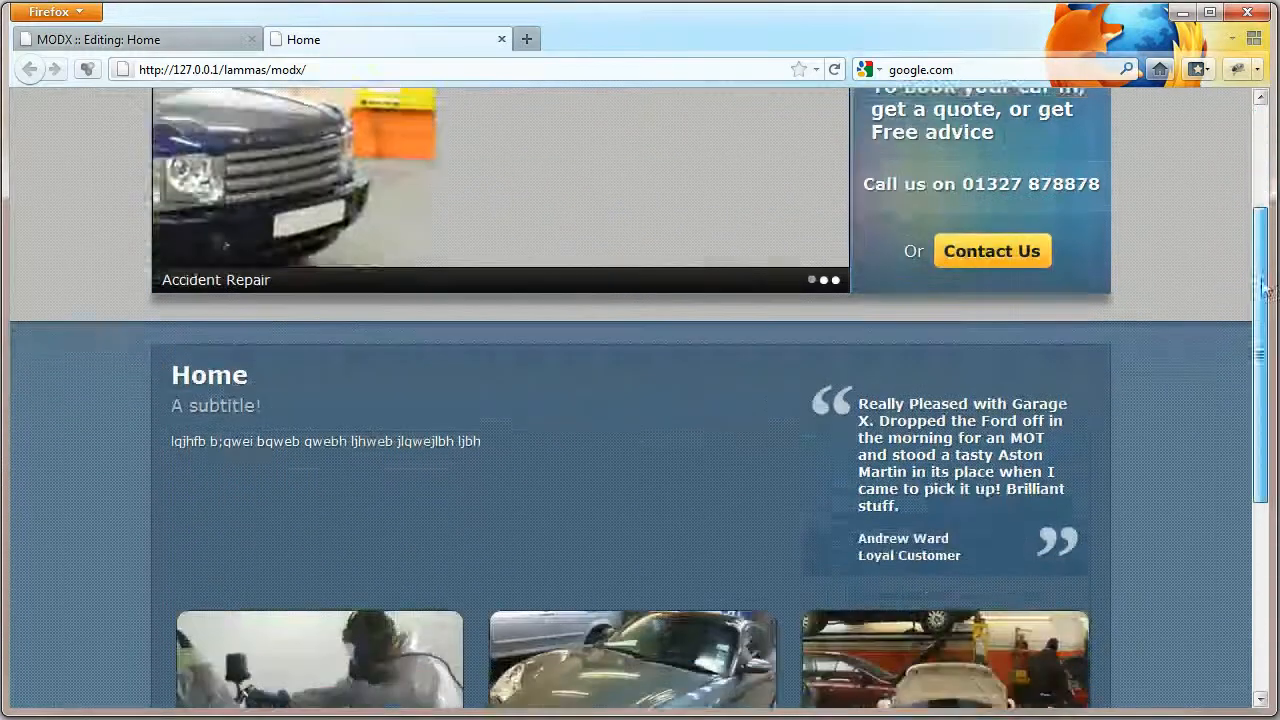
left_click_drag(497, 436, 171, 379)
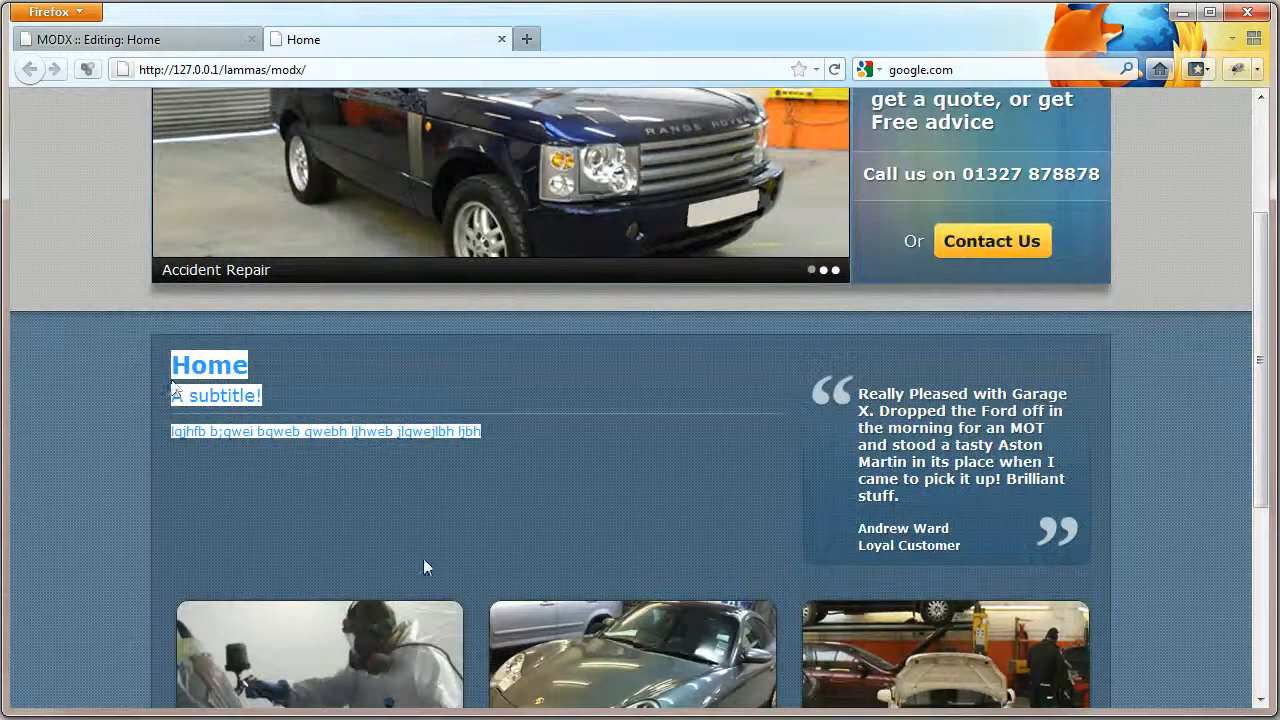
left_click(407, 535)
left_click_drag(347, 431, 189, 395)
Step: Replace the paragraph below the subtitle in the Home document's content with "Hello I have changed the content"
left_click(199, 40)
scroll(563, 449, "down", 2)
left_click_drag(626, 365, 348, 367)
type("Hello I have changed the content")
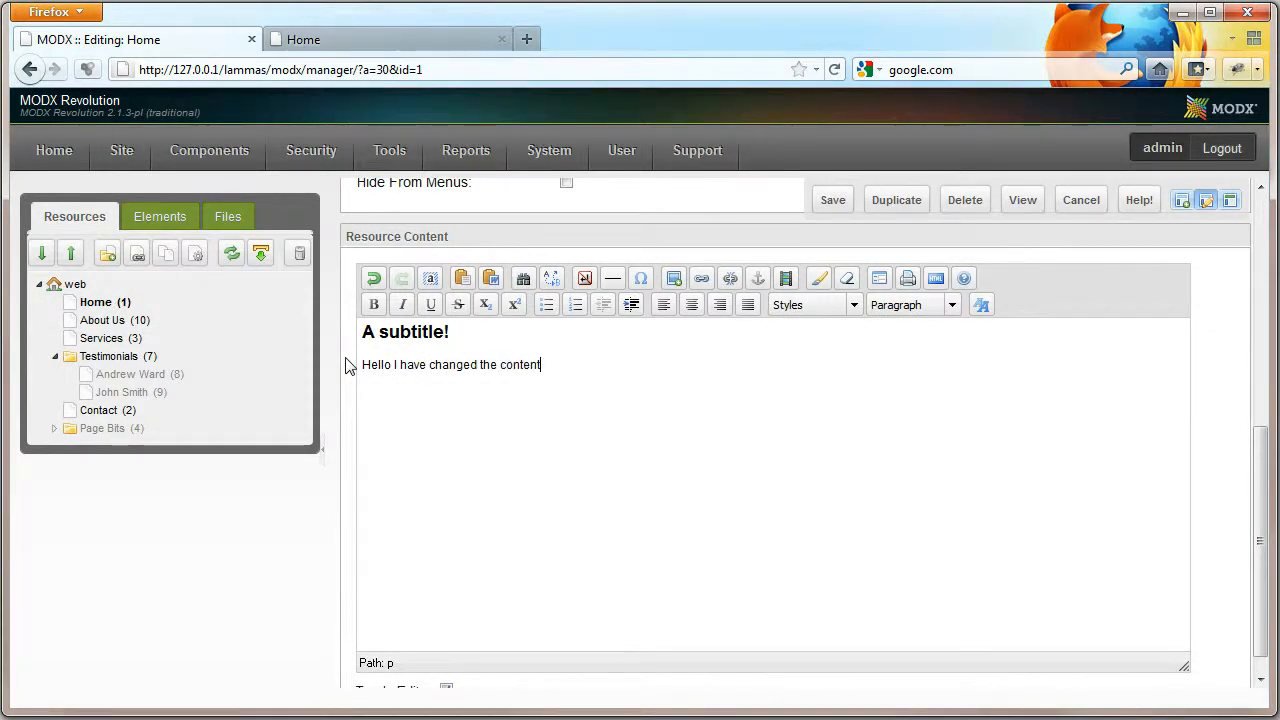
Step: Change the content's subtitle to "My subtitle" and save the Home document, checking the edit on the reloaded live page
left_click_drag(476, 340, 279, 350)
type("My")
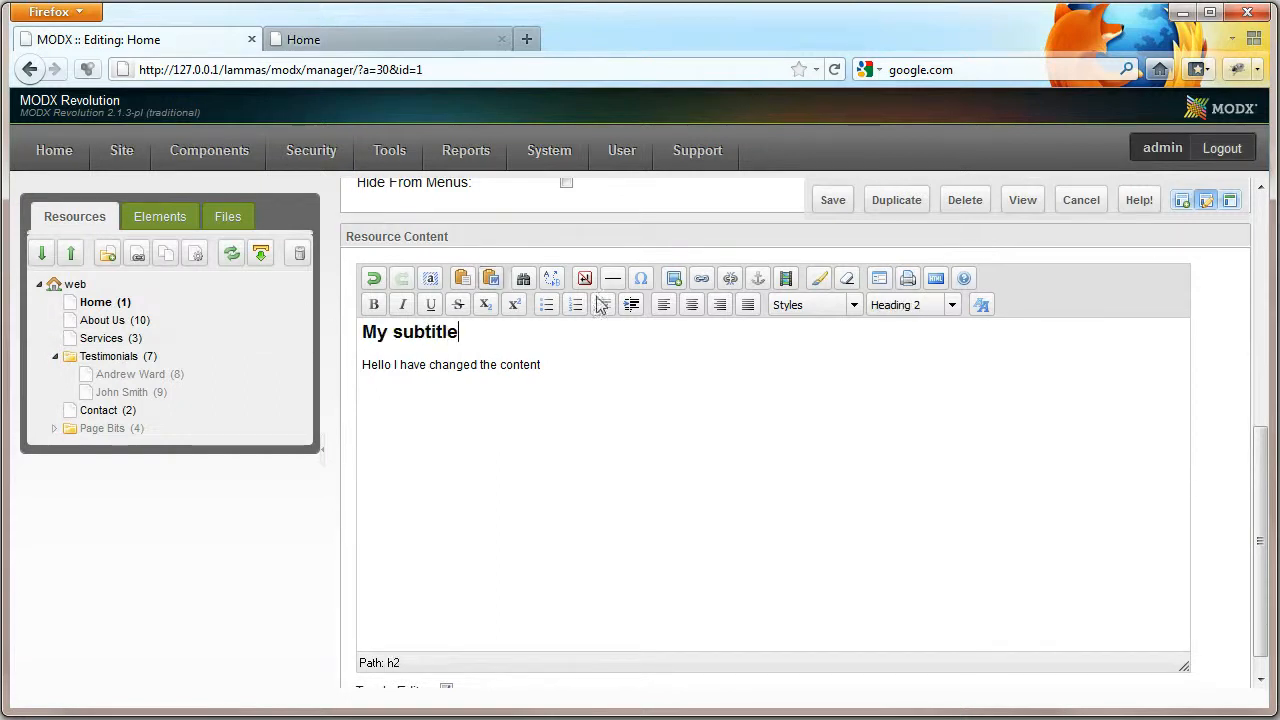
left_click(820, 201)
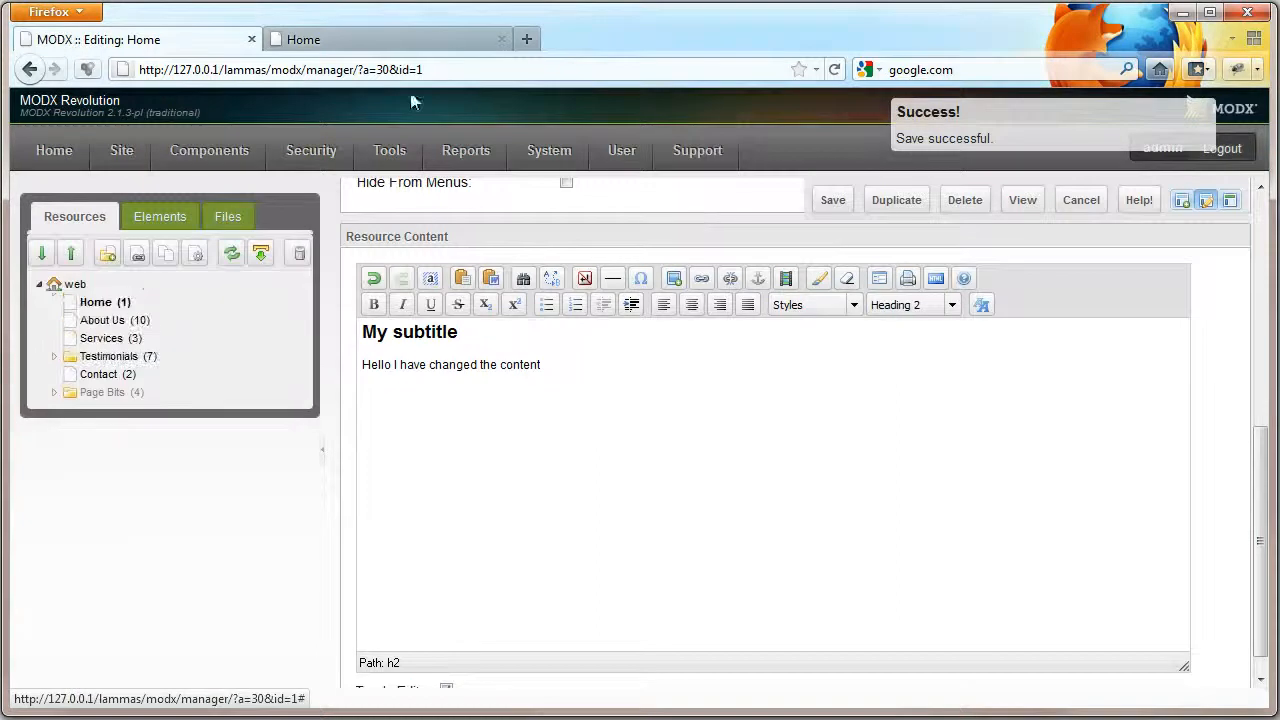
left_click(310, 39)
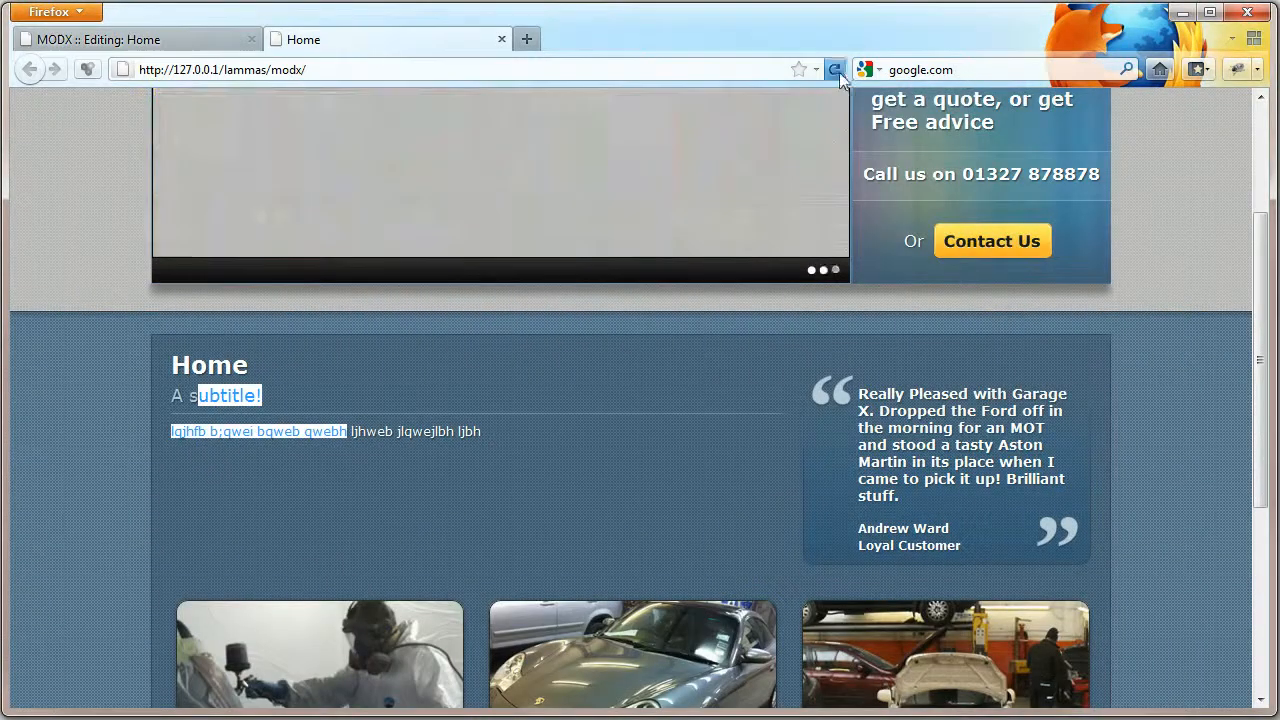
left_click(834, 70)
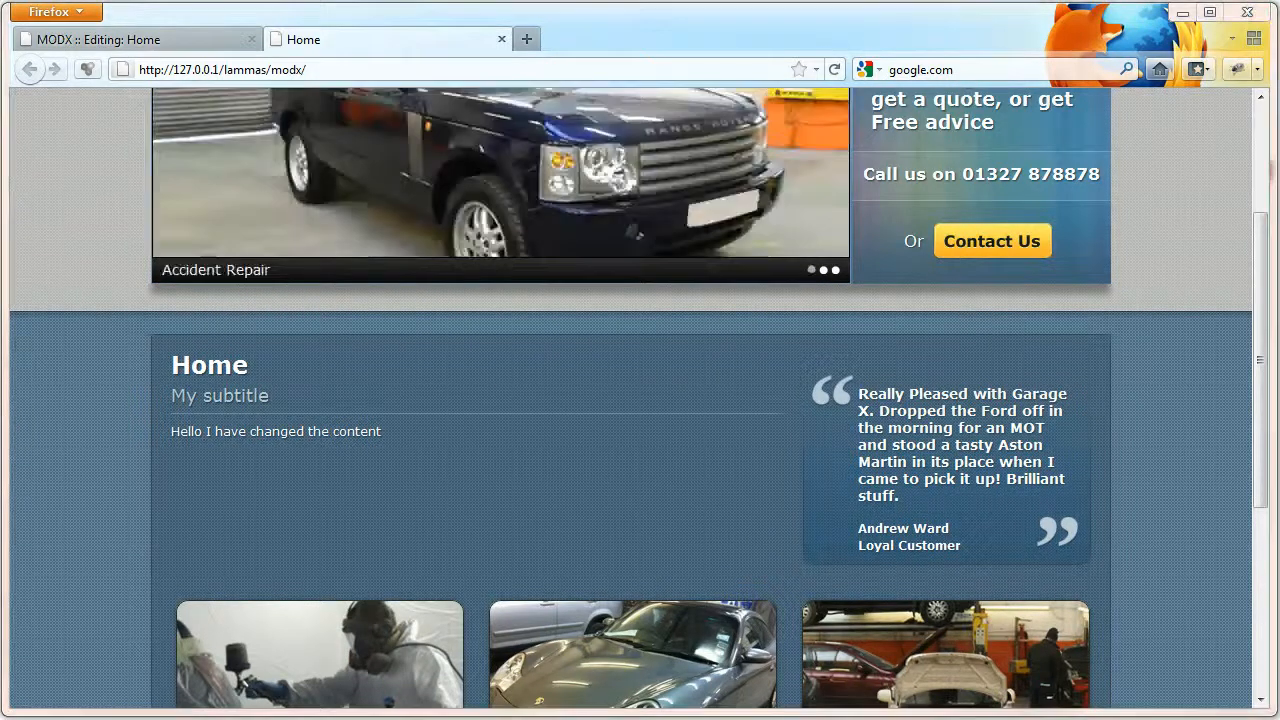
Step: Compare the Home document's Title field with the main heading on the live home page
left_click(126, 44)
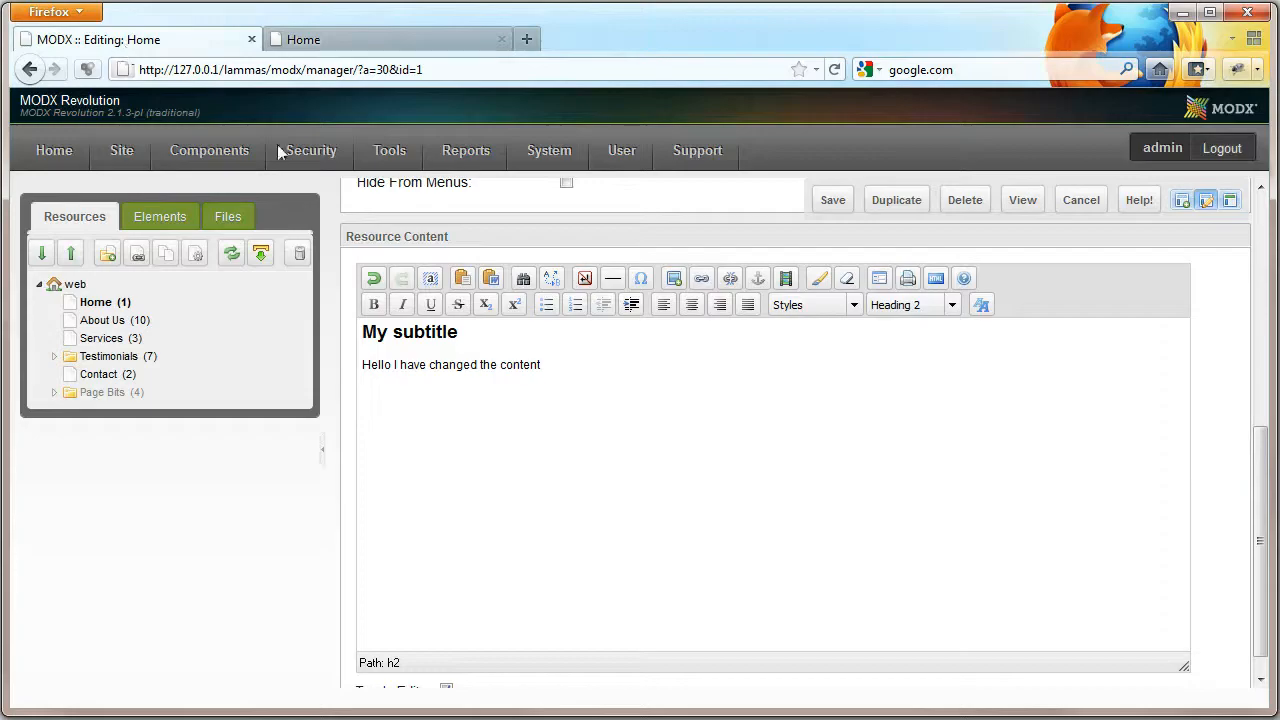
left_click_drag(1262, 474, 1250, 270)
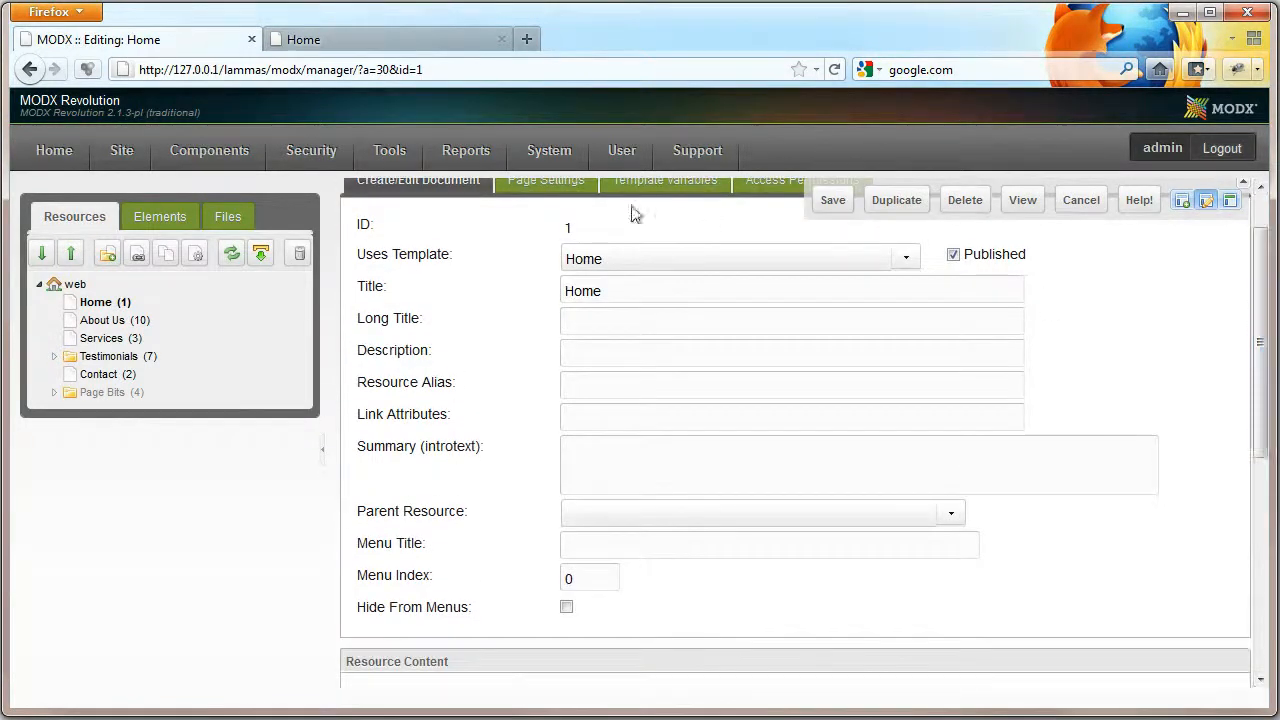
left_click_drag(606, 290, 562, 290)
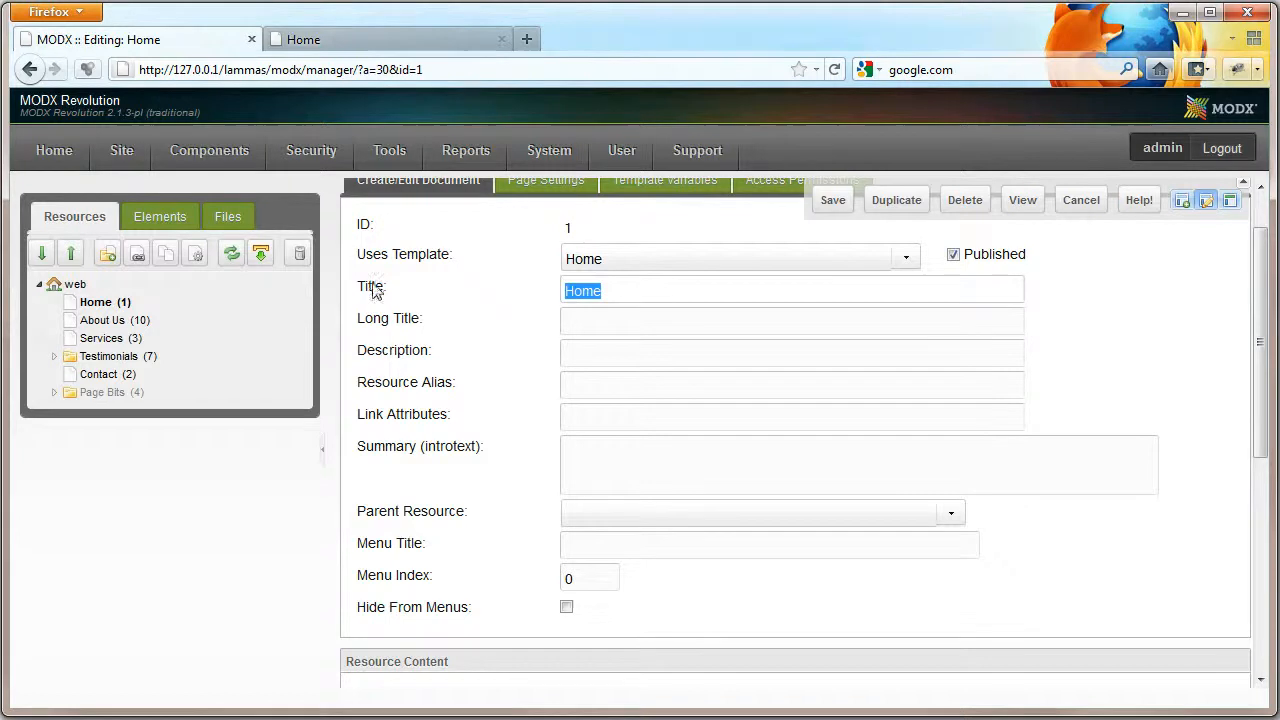
left_click(365, 45)
left_click_drag(250, 368, 243, 420)
left_click(253, 358)
left_click_drag(253, 363, 170, 366)
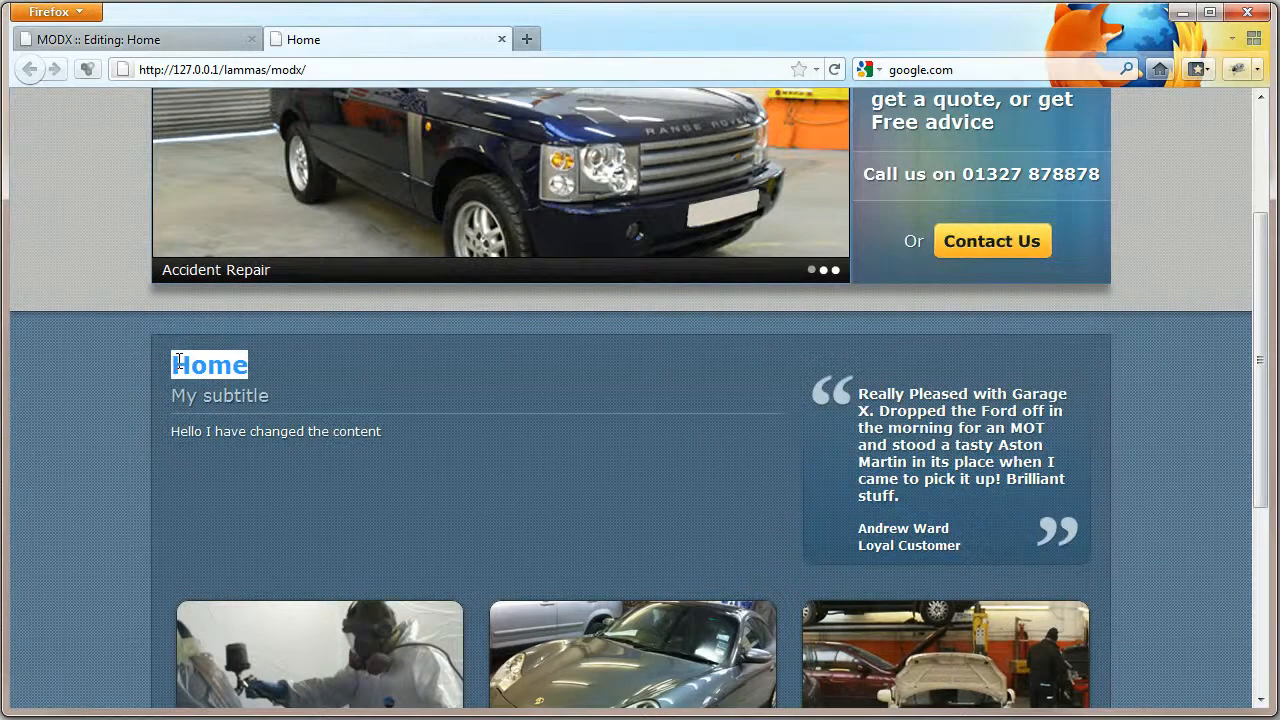
Step: Set the Home document's Long Title to "for google", save it, and check the page title on the reloaded live page
left_click(100, 39)
left_click(600, 318)
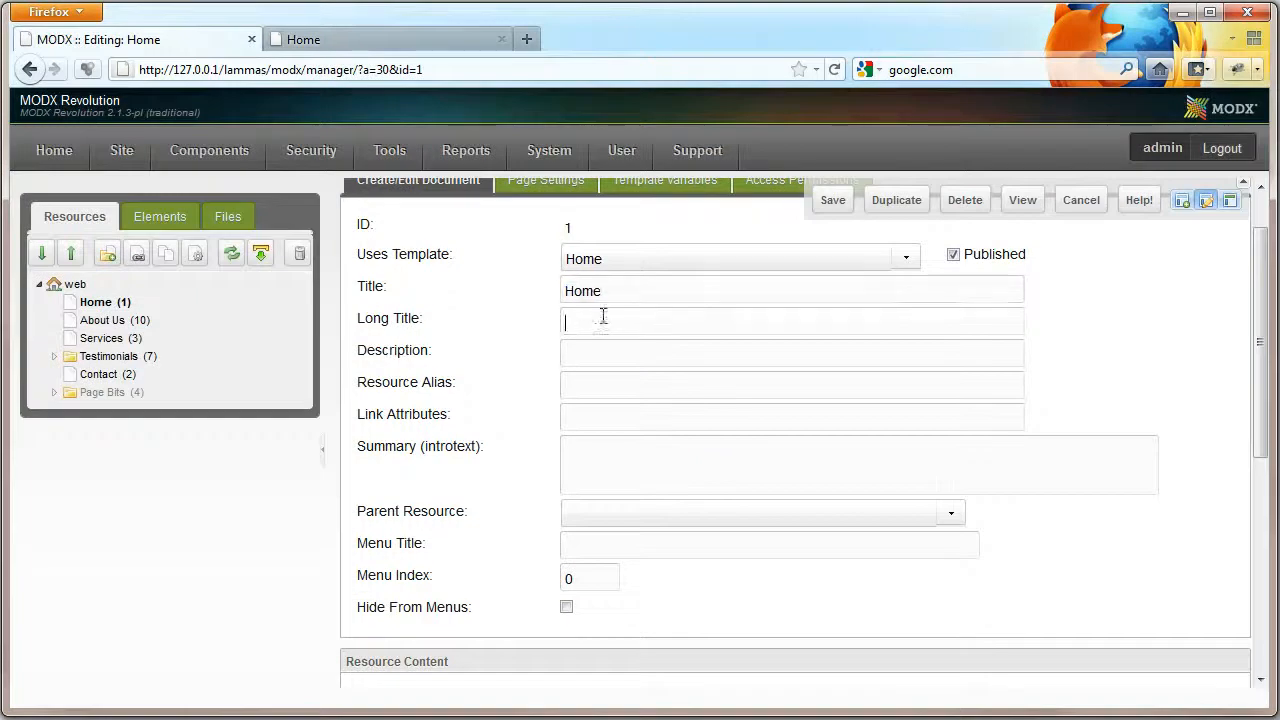
type("for google")
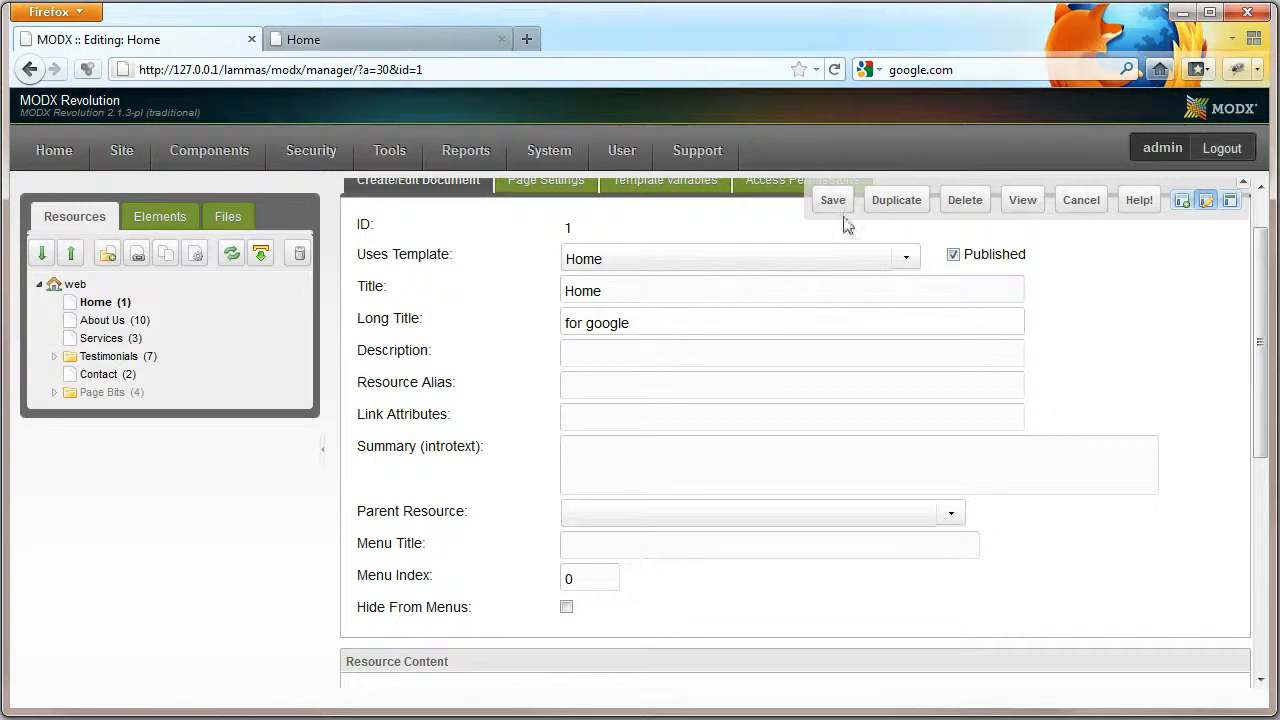
left_click(835, 203)
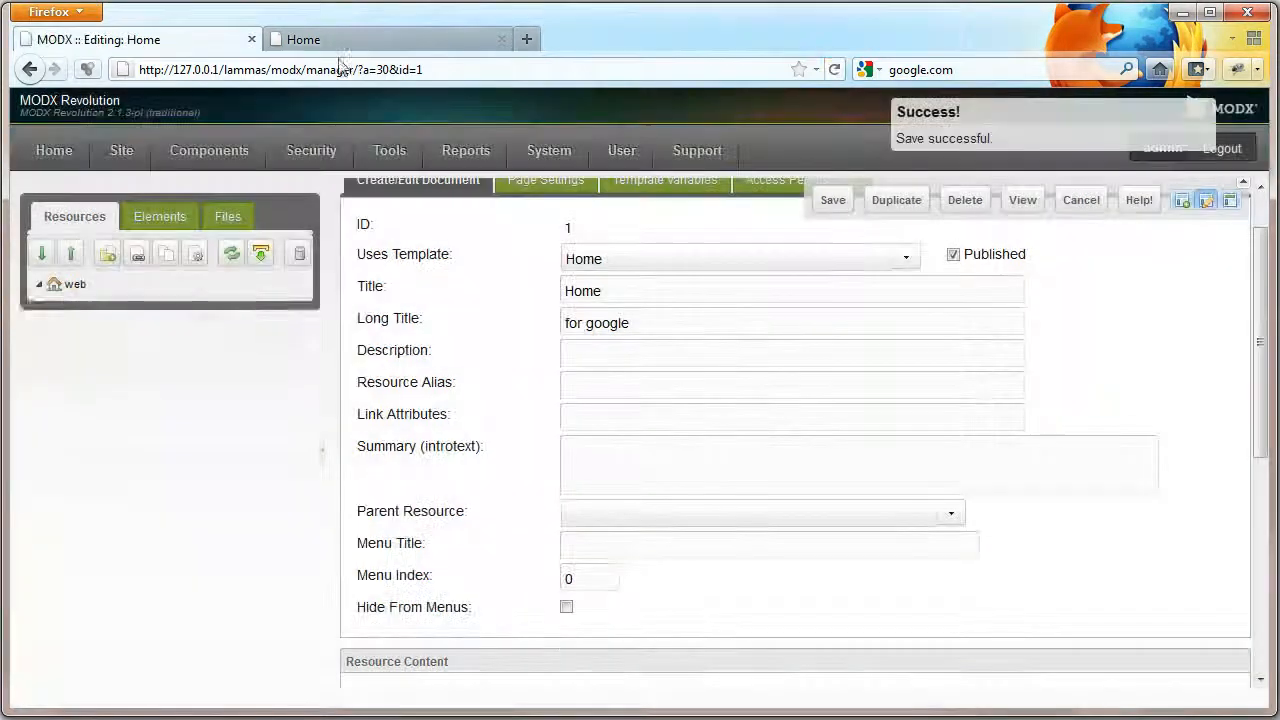
left_click(320, 42)
left_click(834, 70)
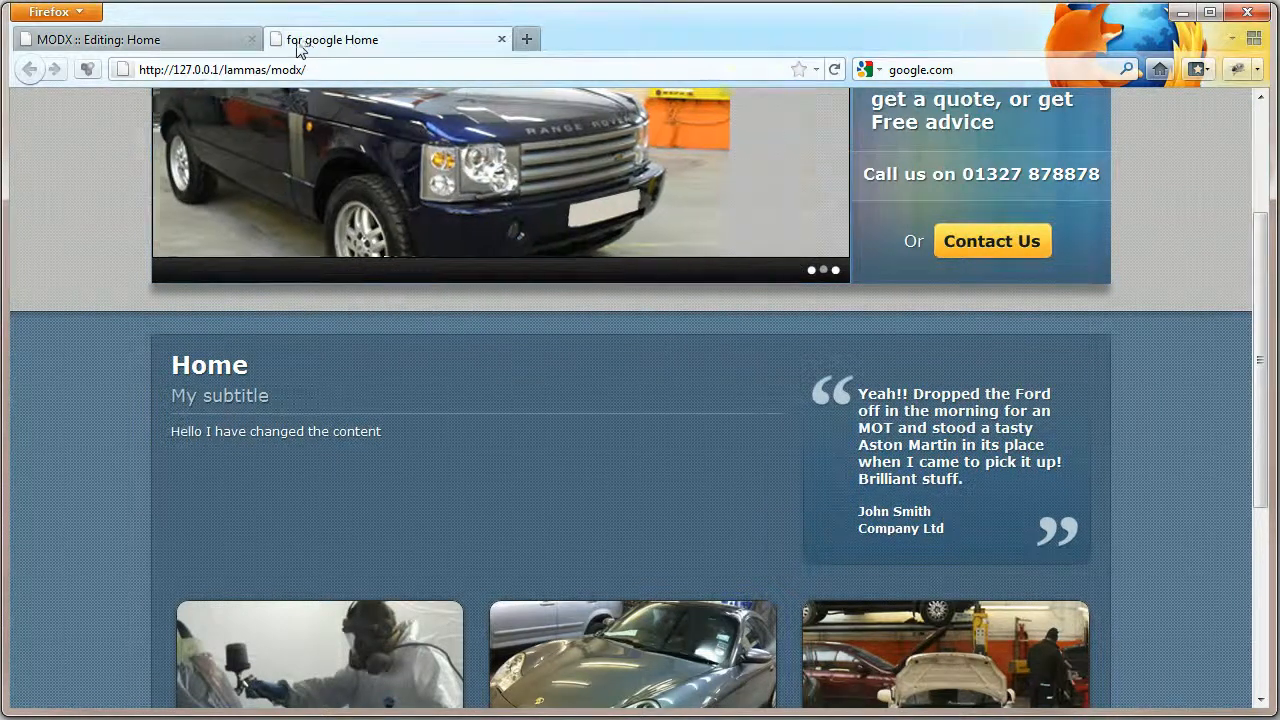
Step: Examine the Home document's Description field and compare it with the live home page
left_click(168, 46)
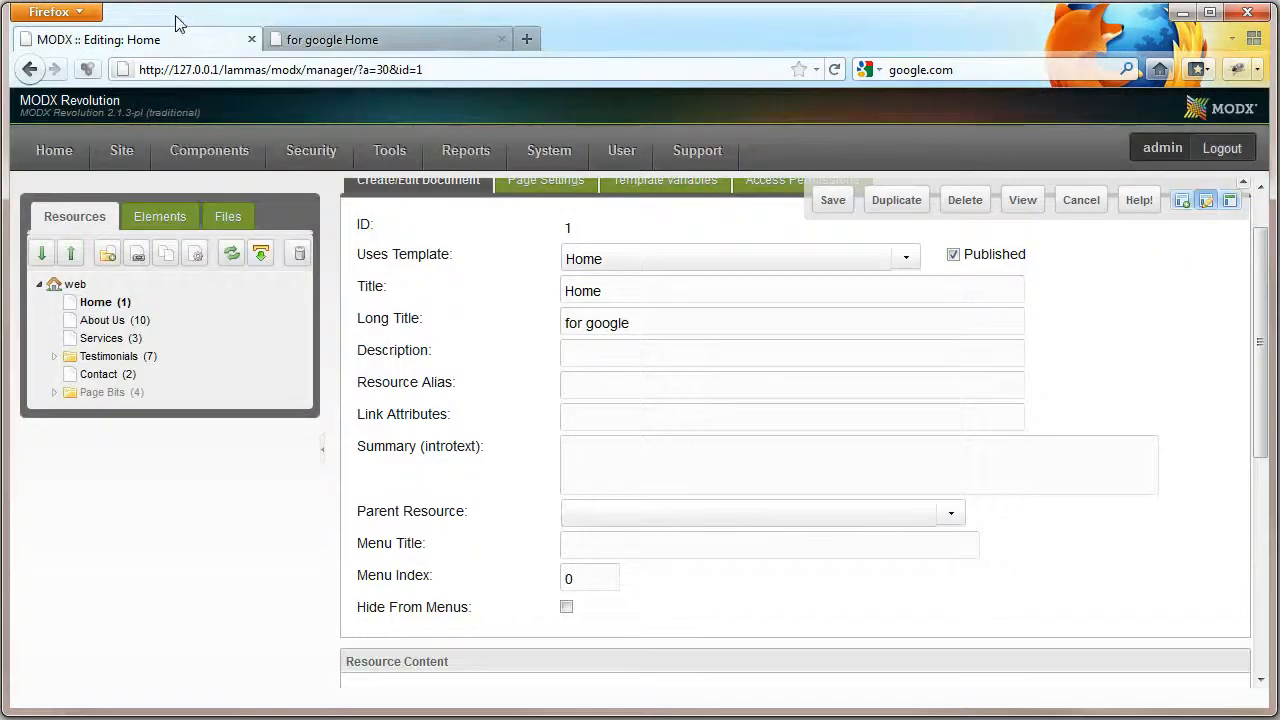
left_click(586, 355)
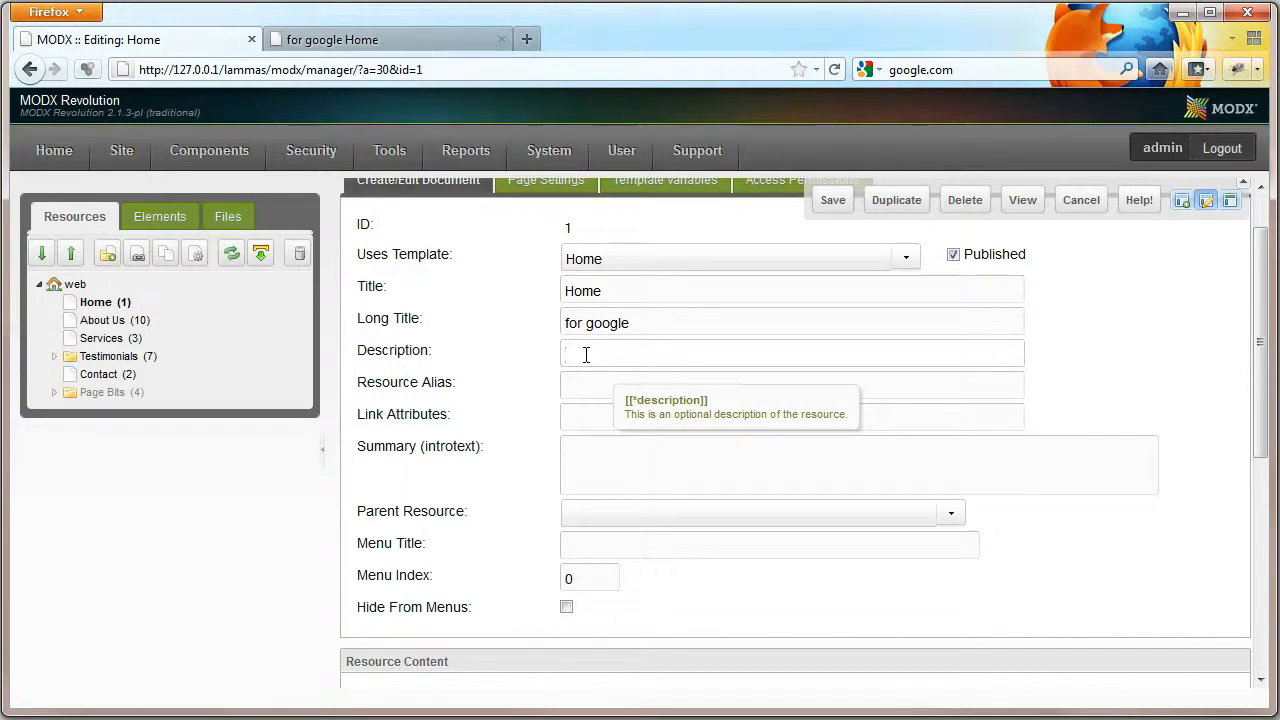
left_click(410, 50)
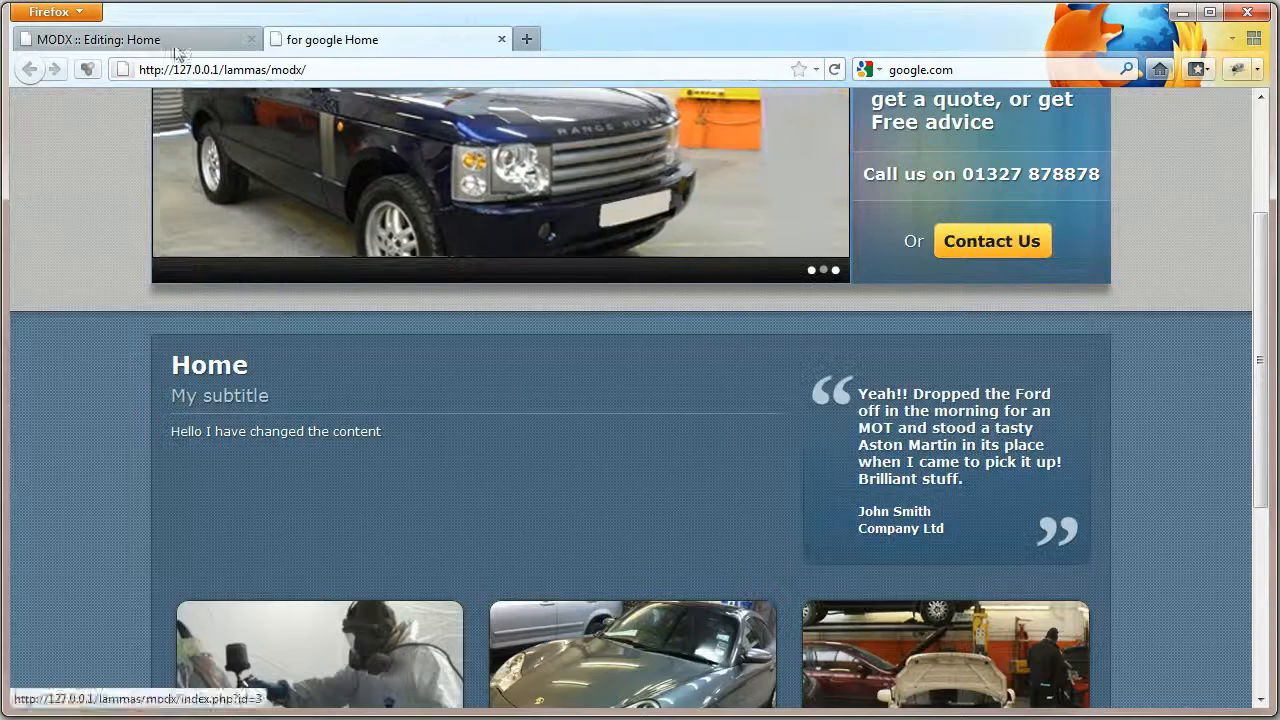
left_click(143, 42)
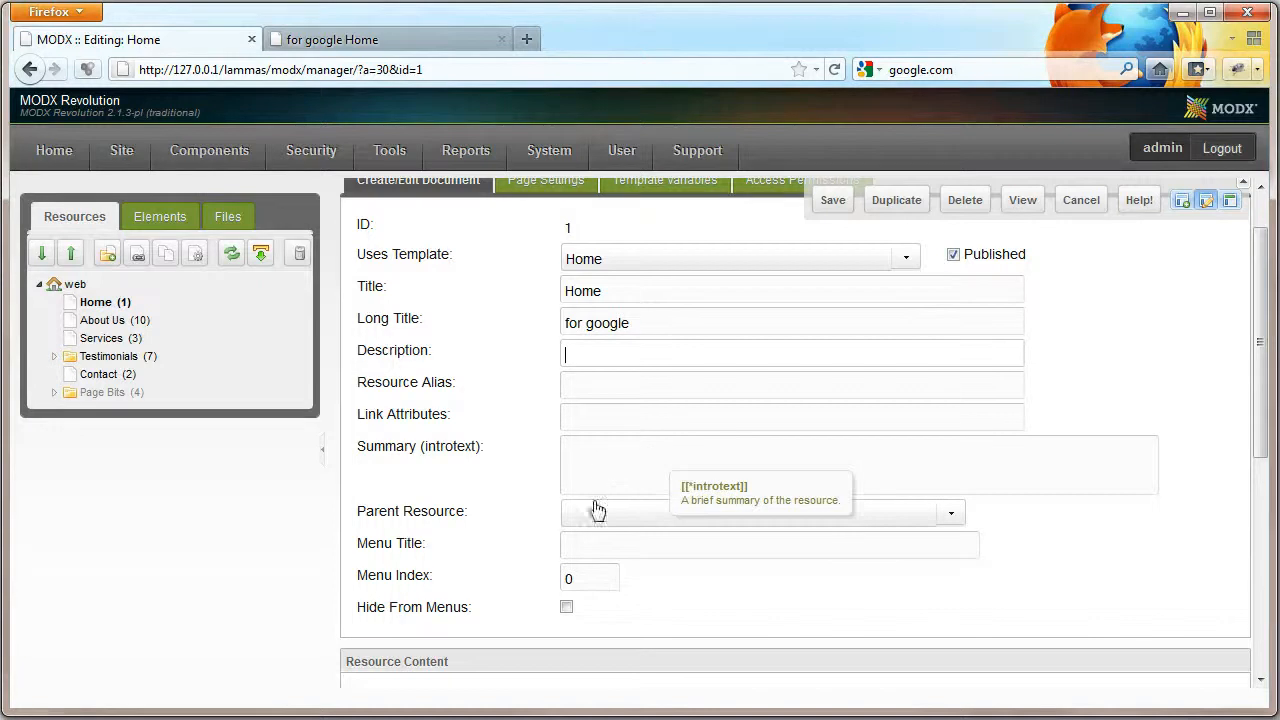
Step: Set the Home document's Menu Title to "Home Page", save it, and check the navigation menu on the reloaded live page
left_click(576, 548)
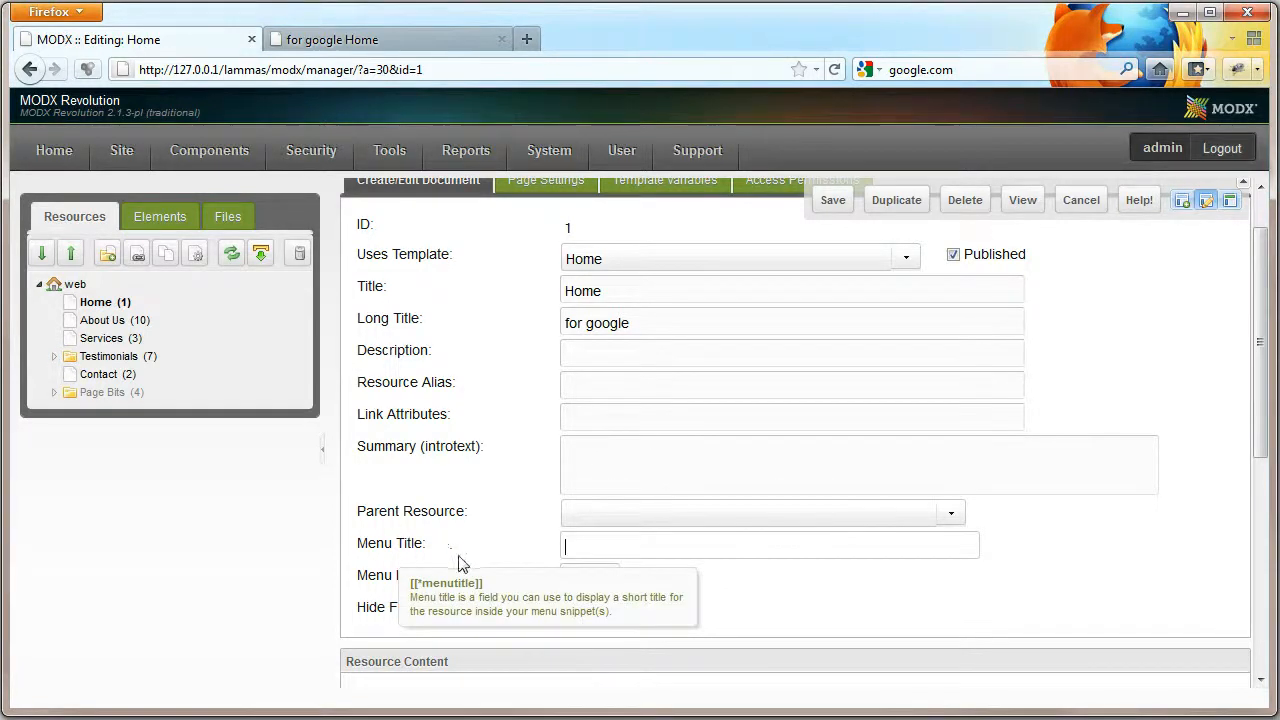
left_click(320, 40)
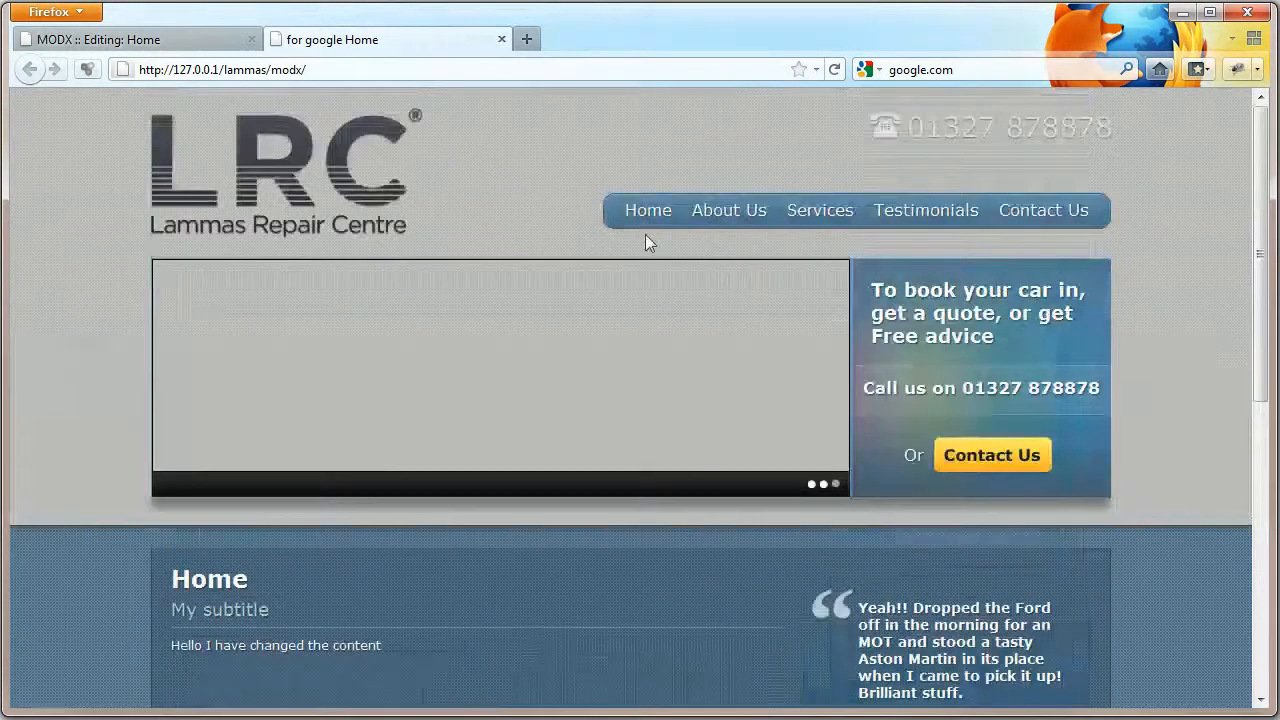
left_click(176, 45)
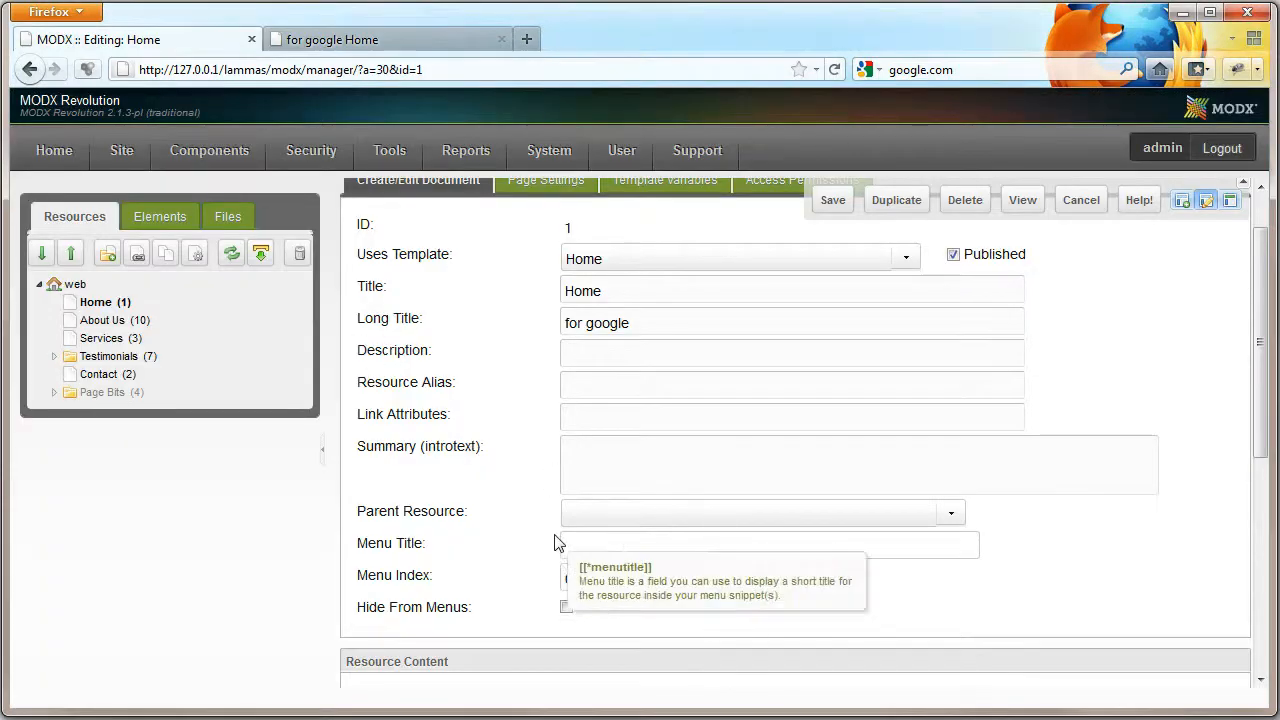
left_click(585, 548)
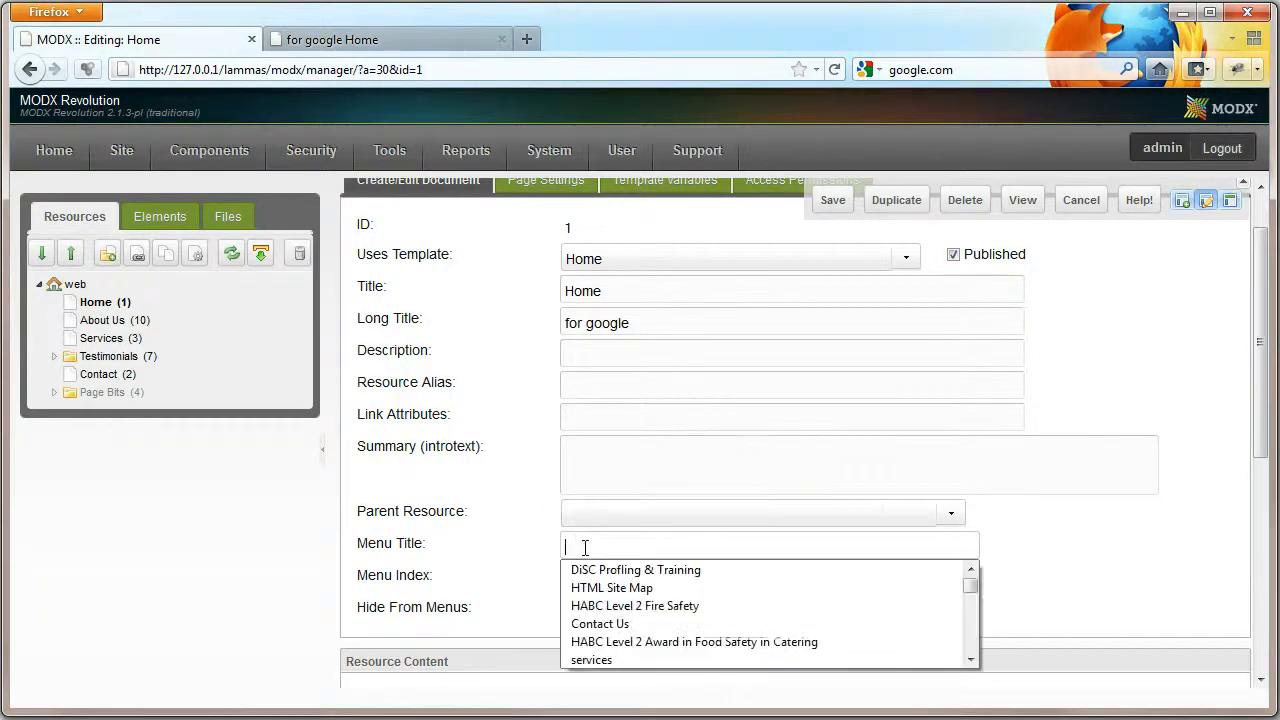
type("Home Page")
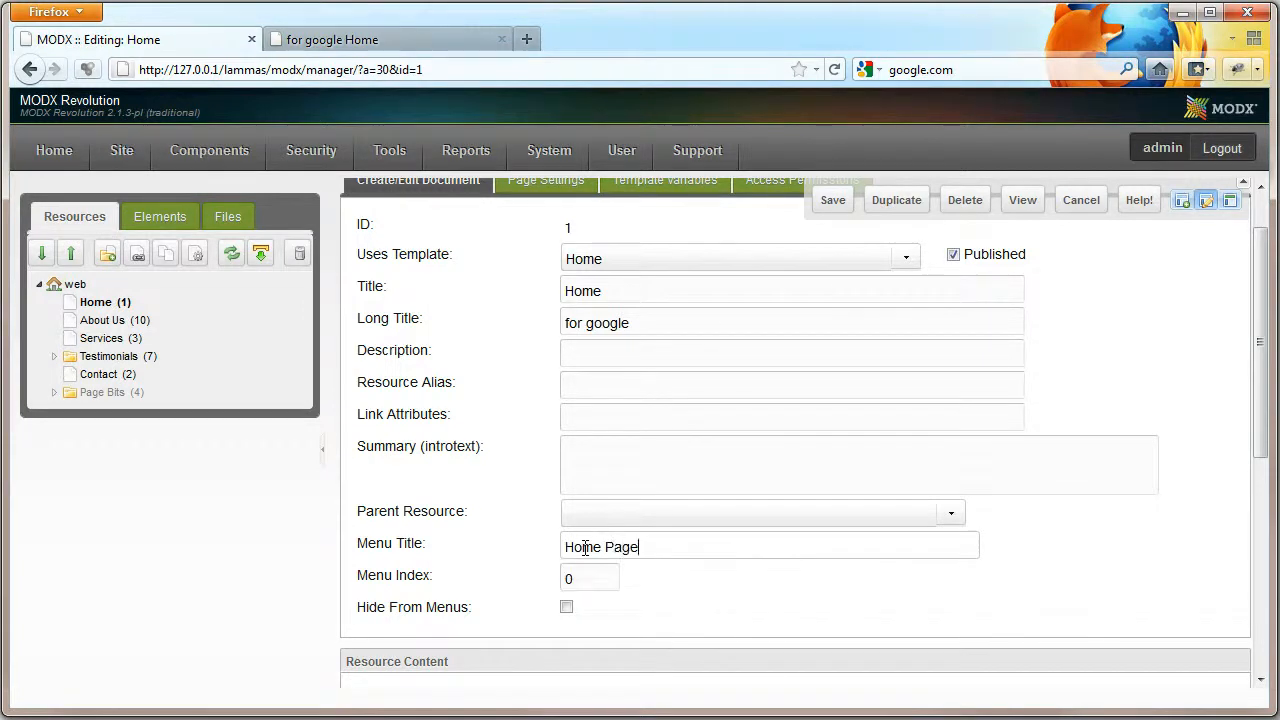
left_click(833, 200)
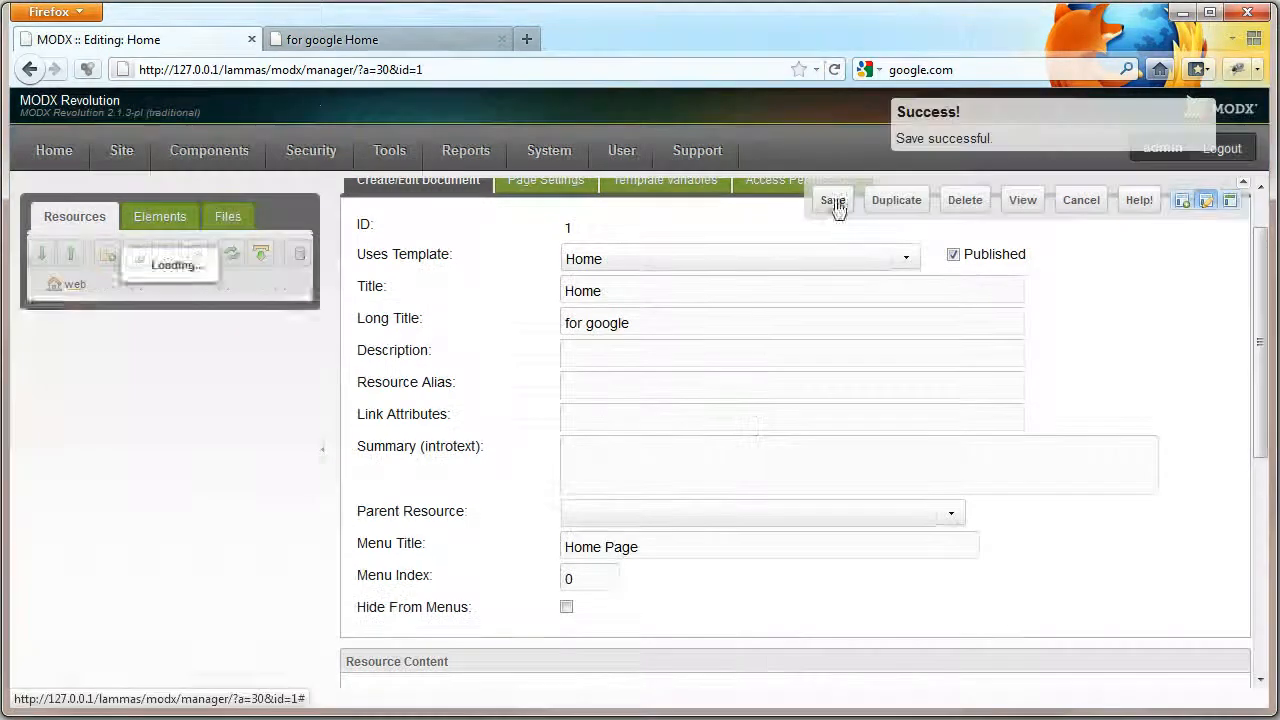
left_click(341, 51)
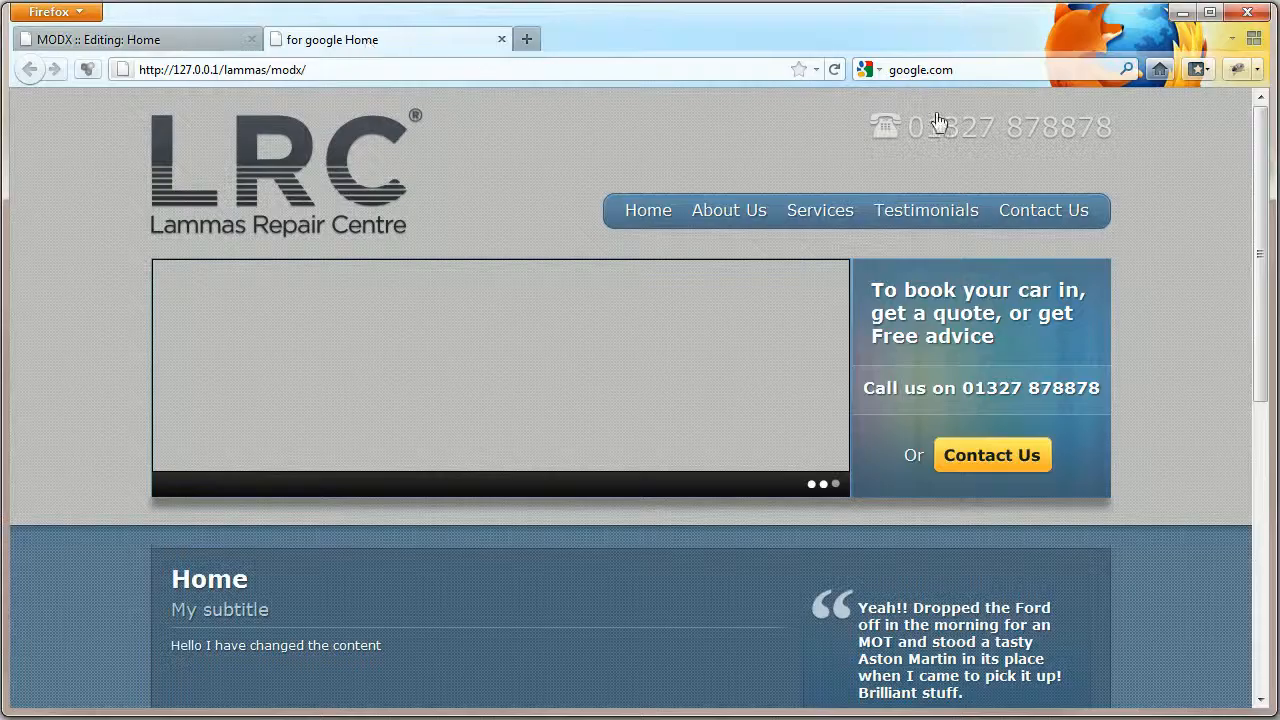
left_click(836, 69)
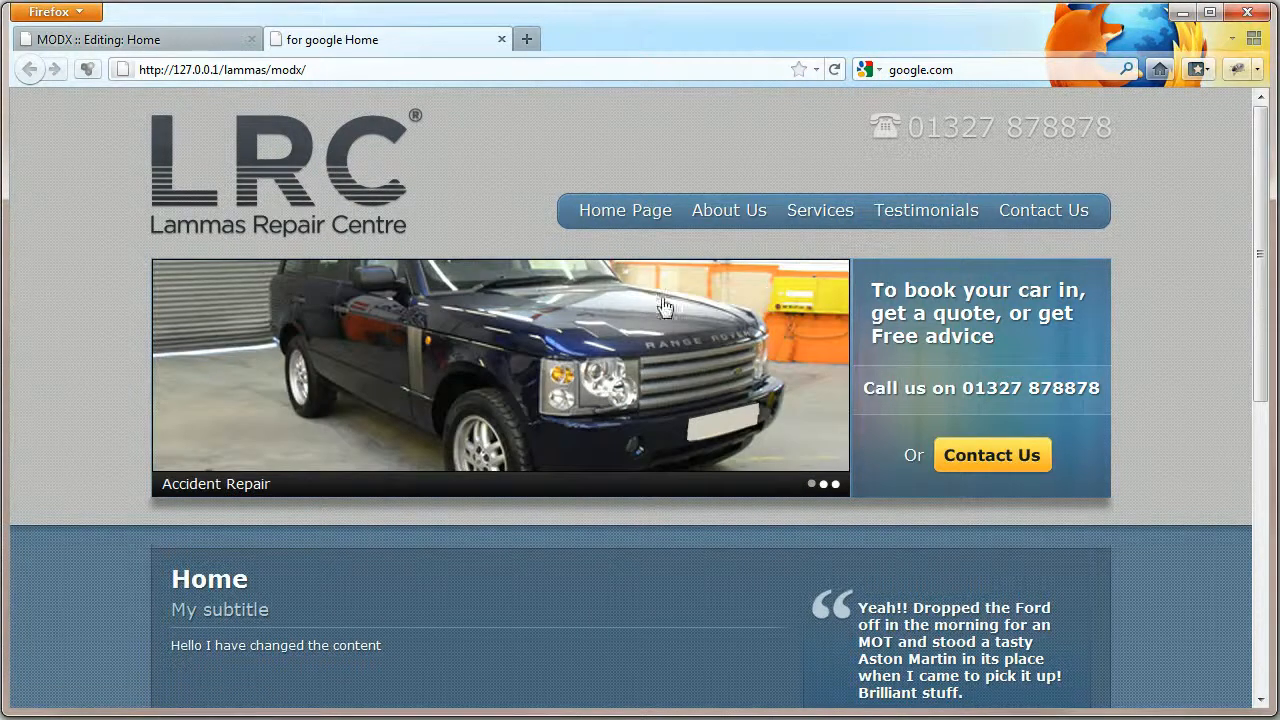
Step: Shorten the Home document's Menu Title to "Home" and save the document
left_click(176, 36)
left_click_drag(645, 547, 621, 546)
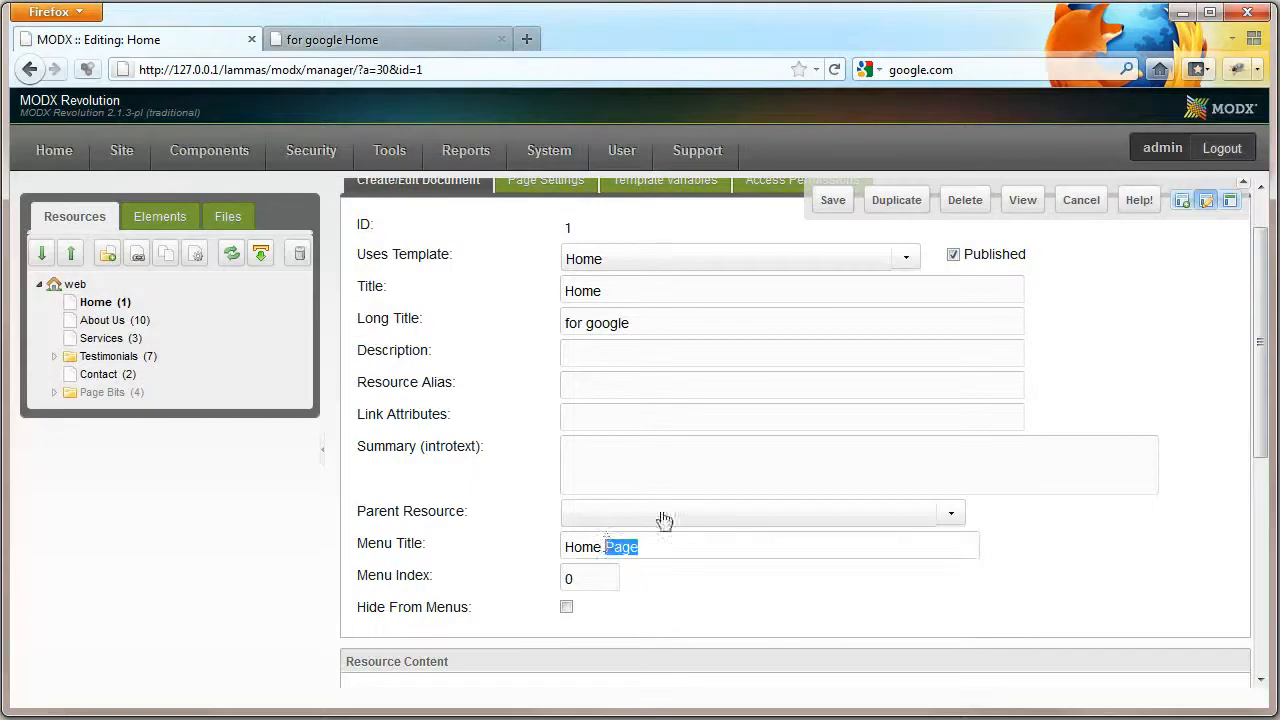
key("BackSpace")
left_click(845, 200)
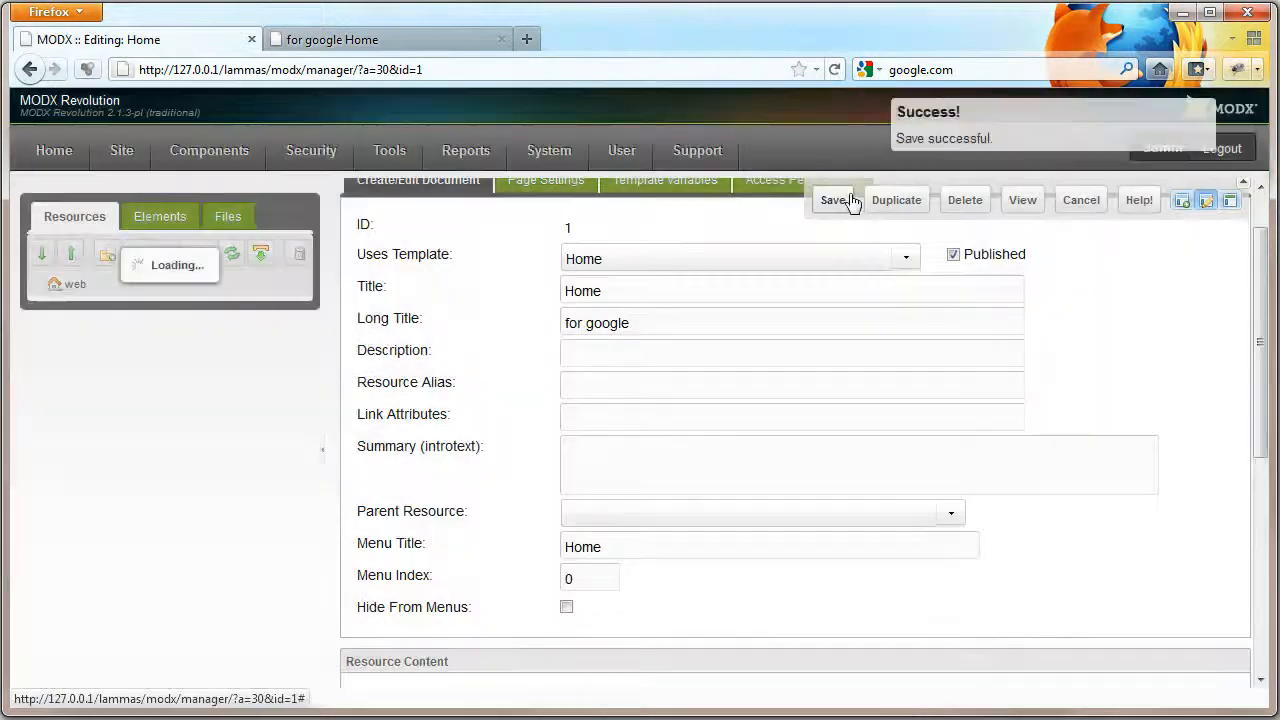
Step: Select homeslider for the Home document's Slider Images From Gallery template variable and compare the setting with the image slider on the live page
scroll(930, 357, "up", 2)
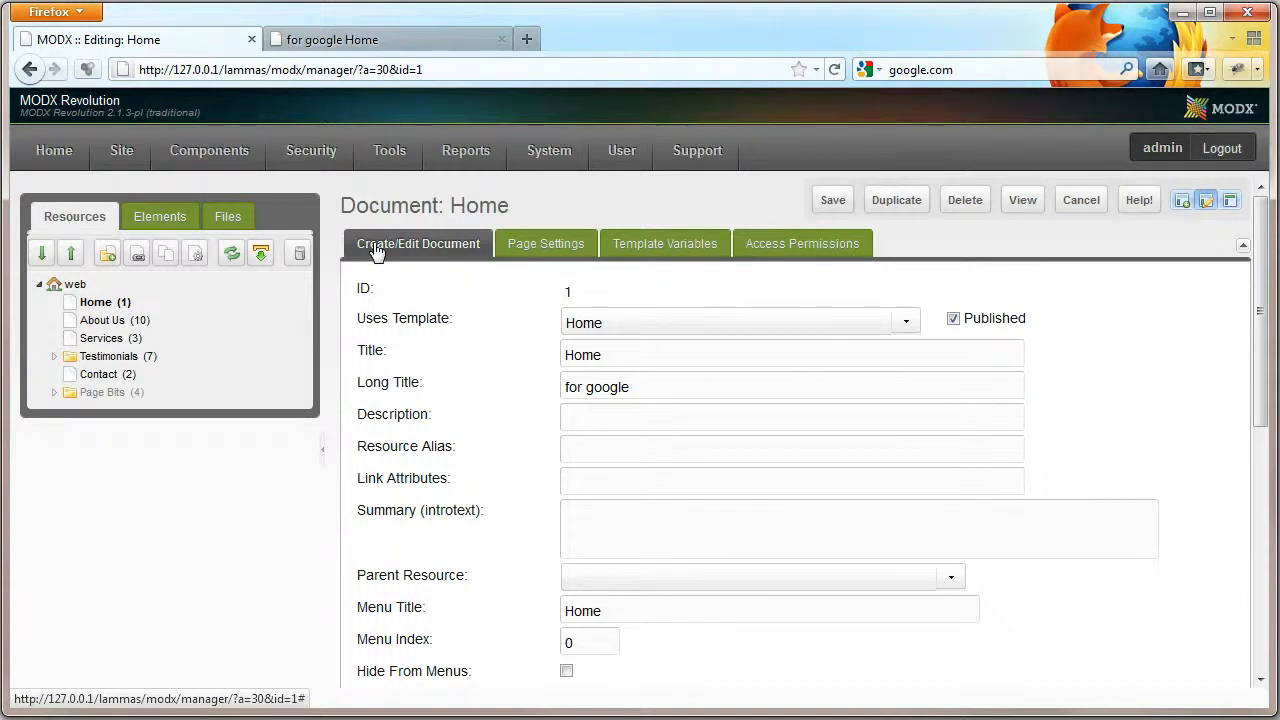
left_click(659, 258)
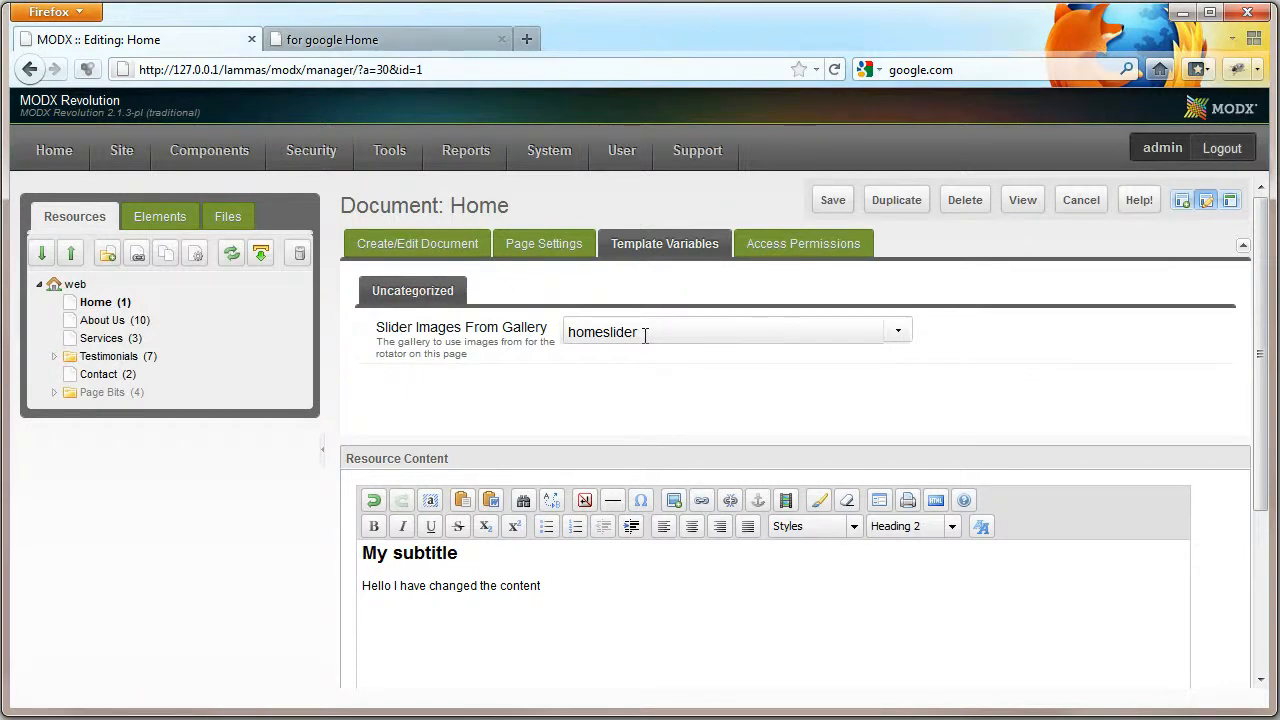
left_click(378, 45)
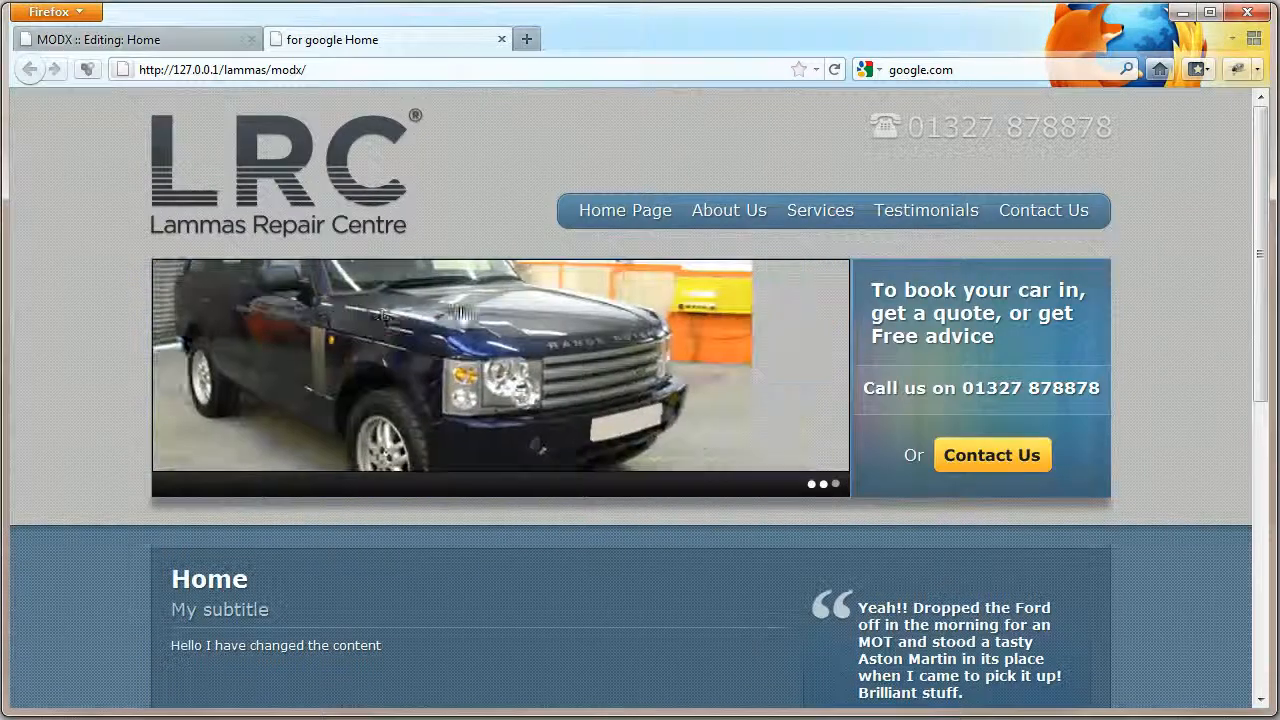
left_click(110, 39)
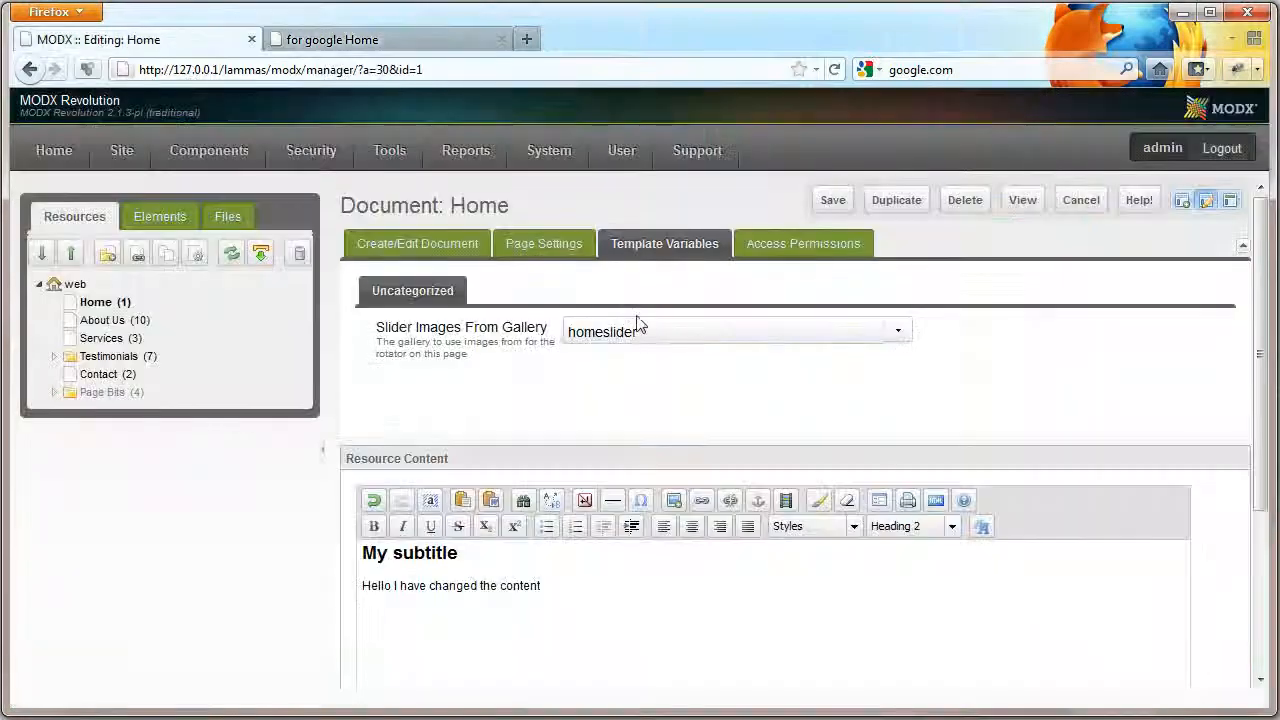
left_click(898, 332)
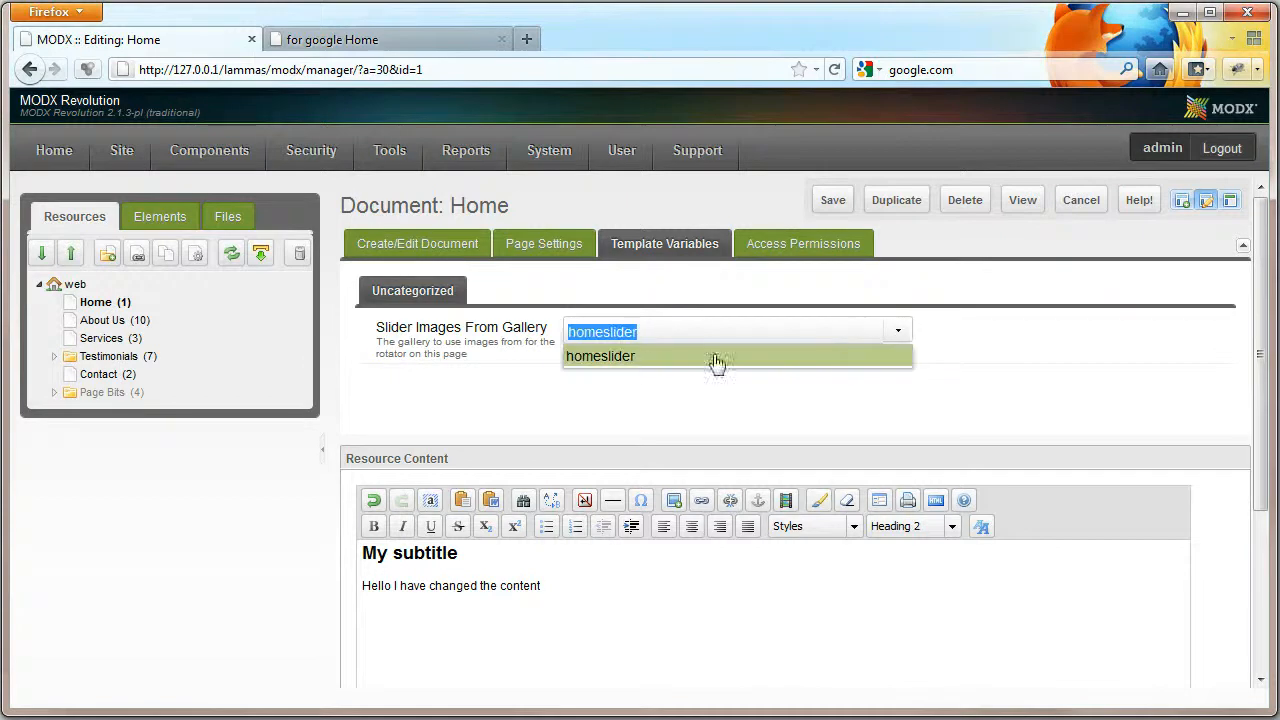
left_click(630, 358)
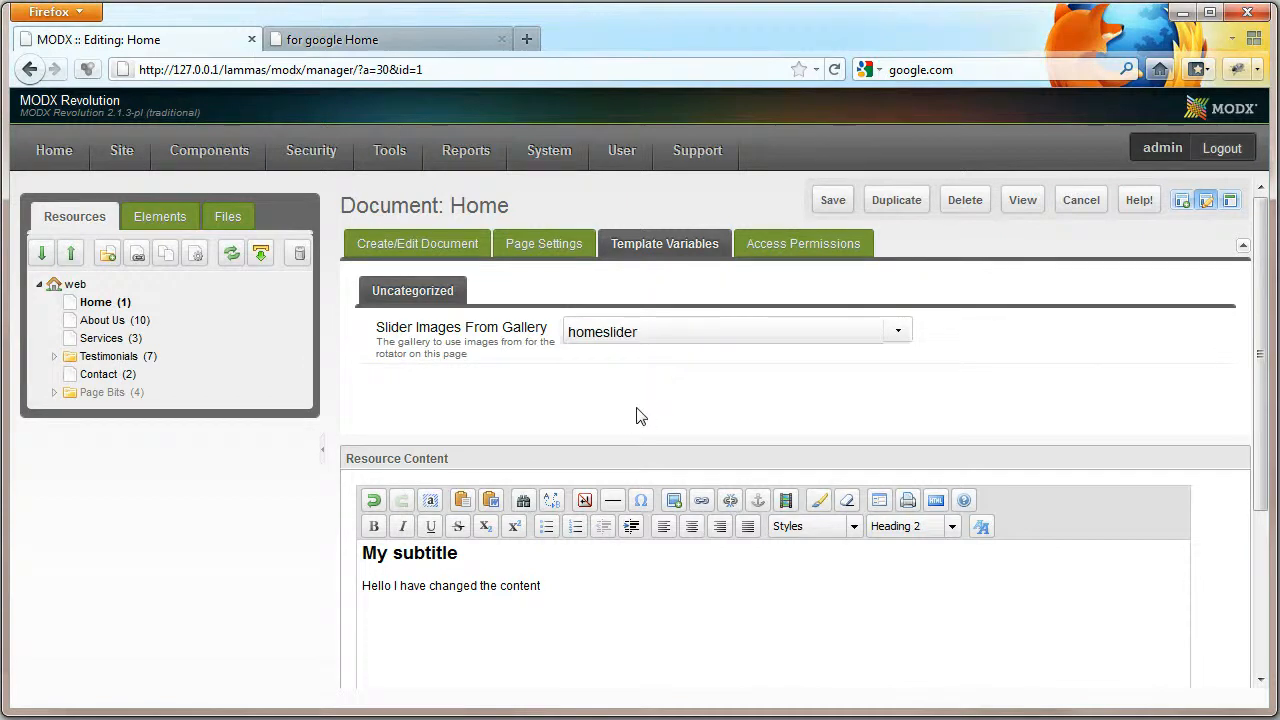
left_click(466, 246)
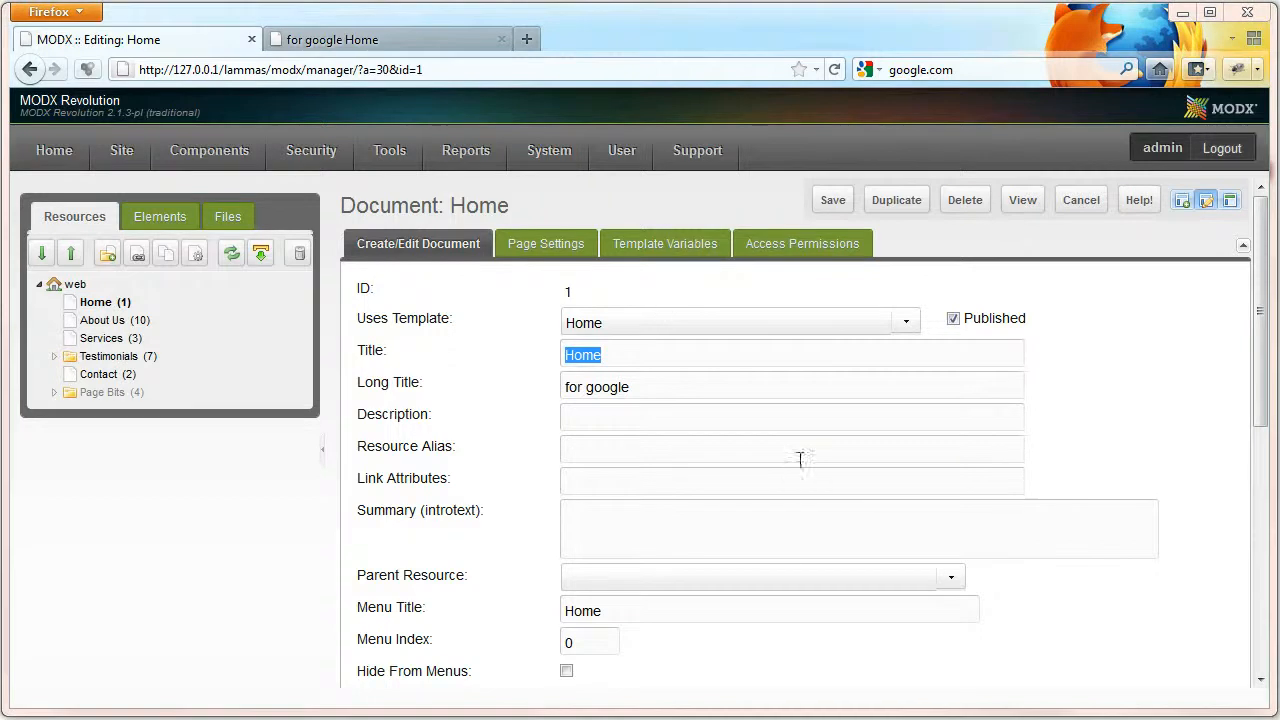
left_click(385, 39)
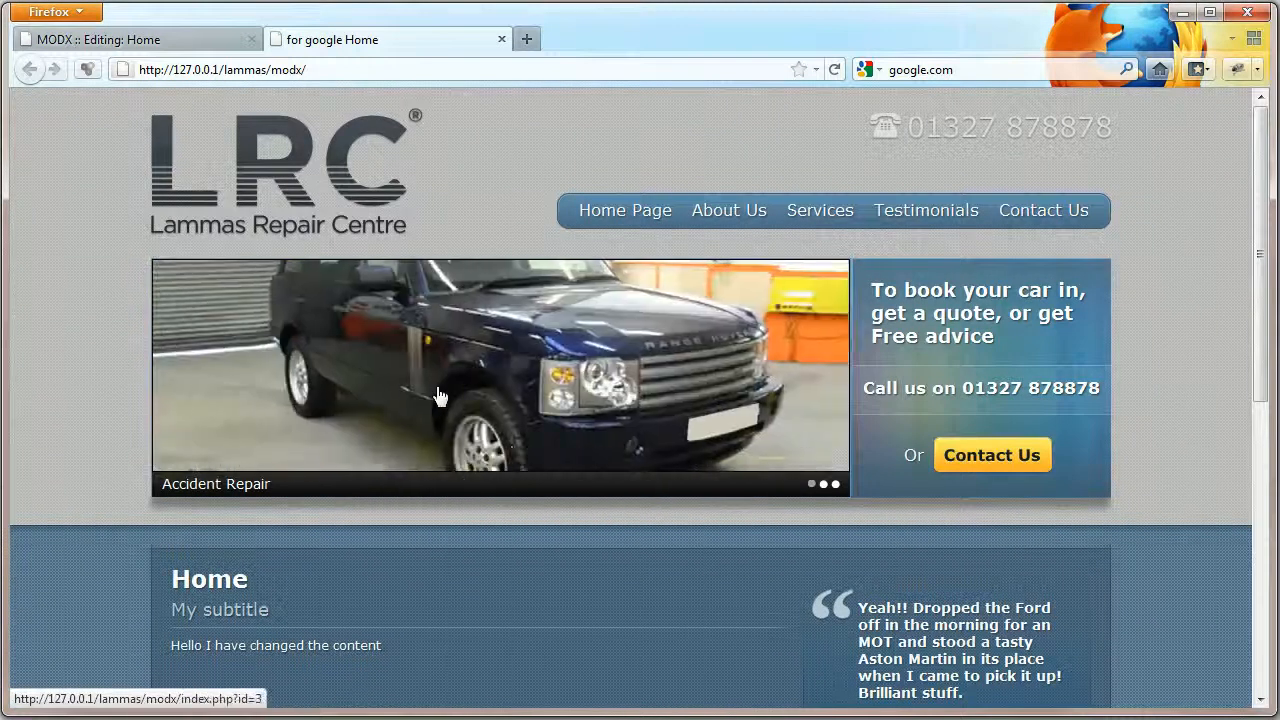
left_click(145, 39)
Step: Create a new album in the Gallery component with the name "test" and the description "test"
mouse_move(193, 162)
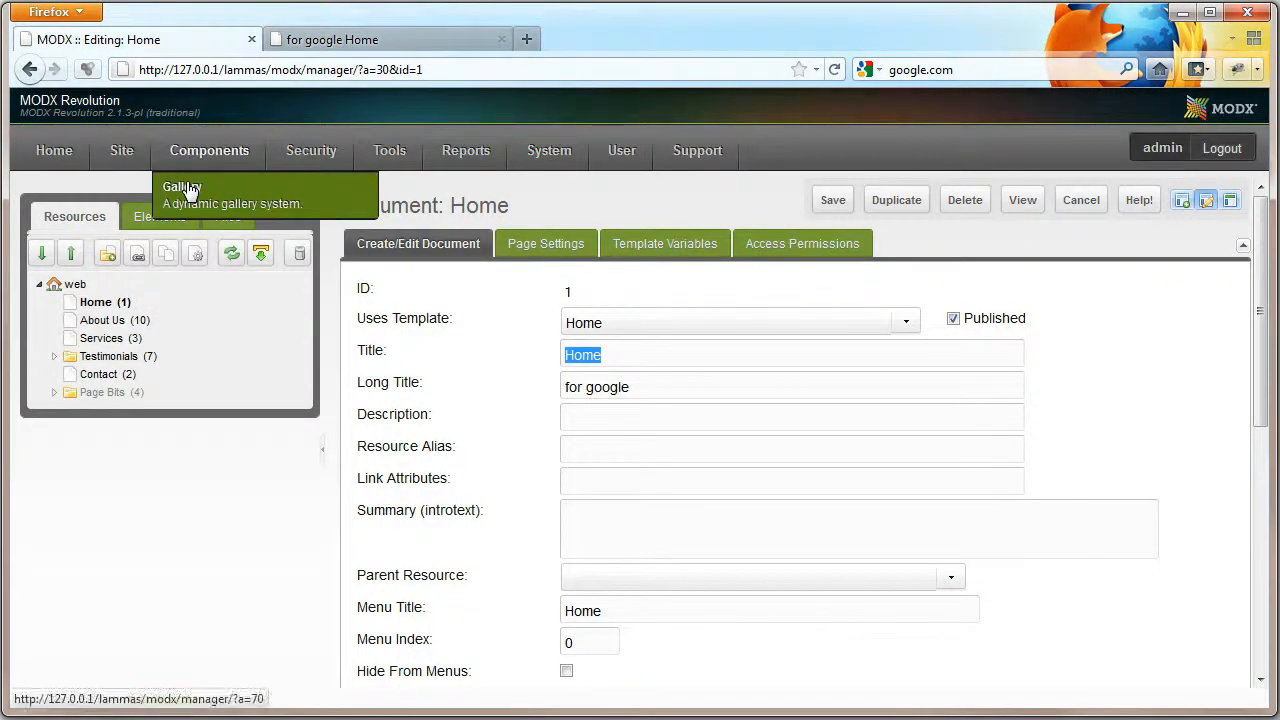
left_click(190, 190)
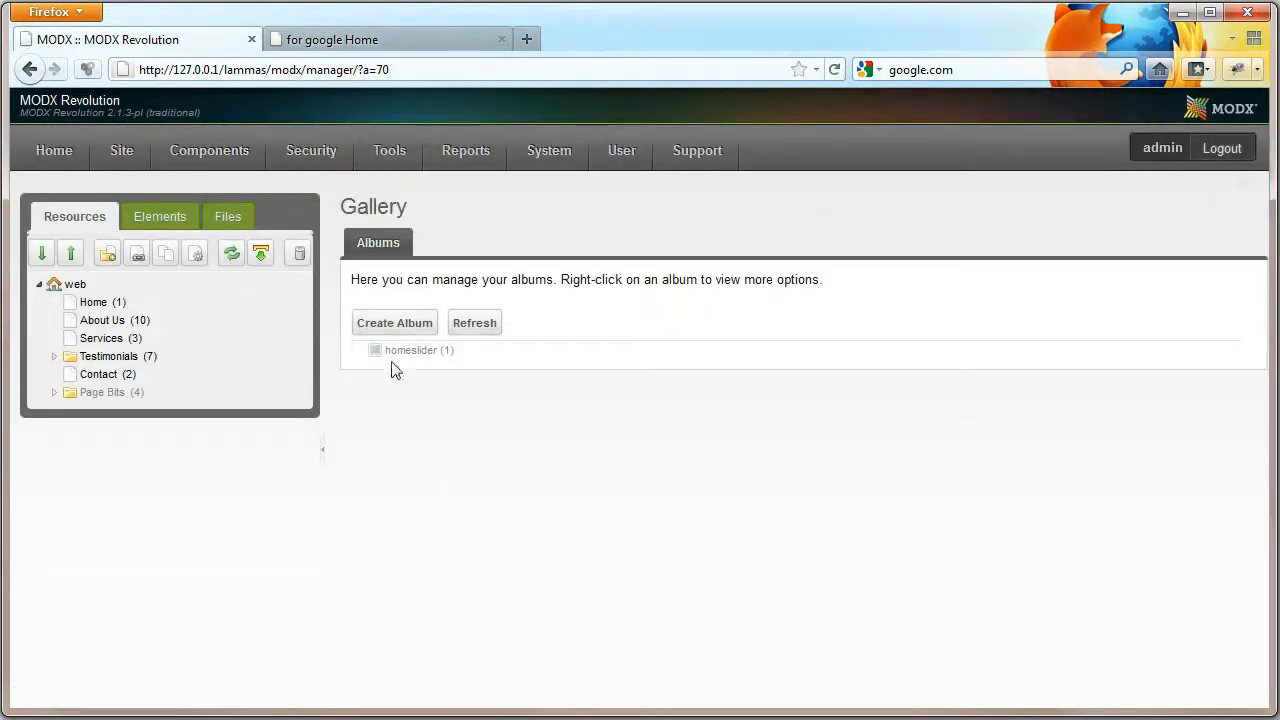
left_click(399, 327)
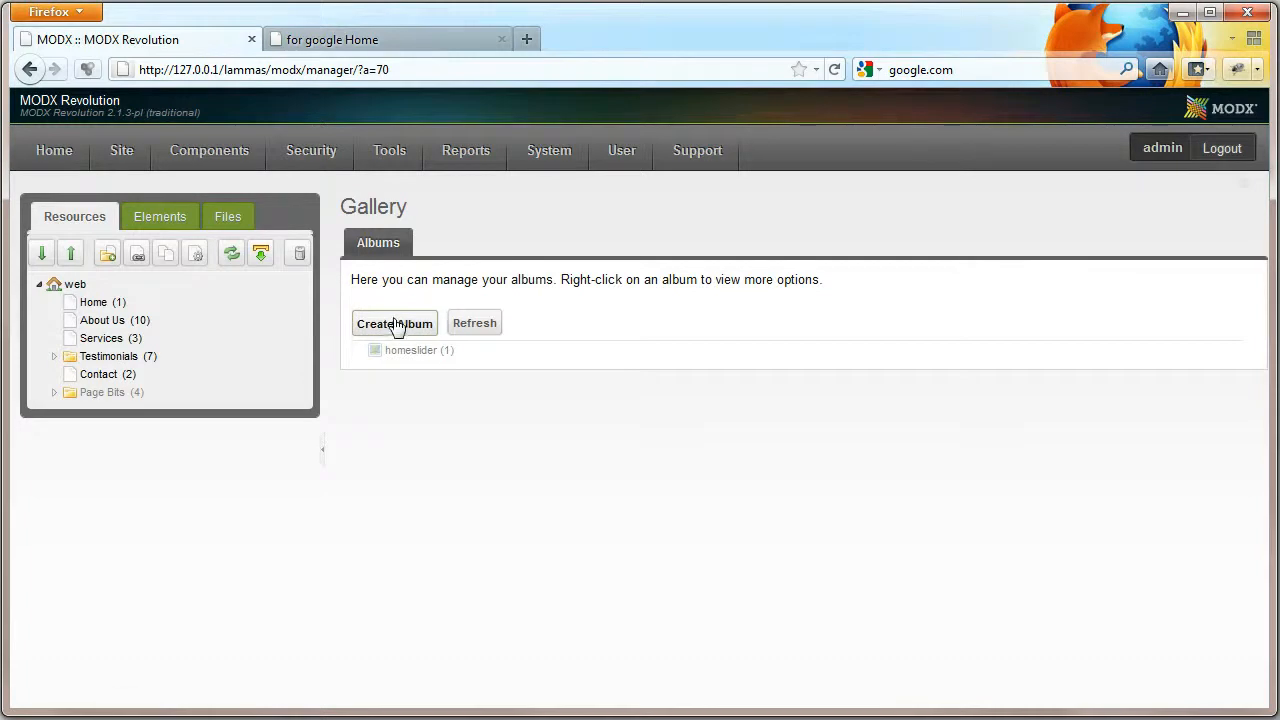
type("test")
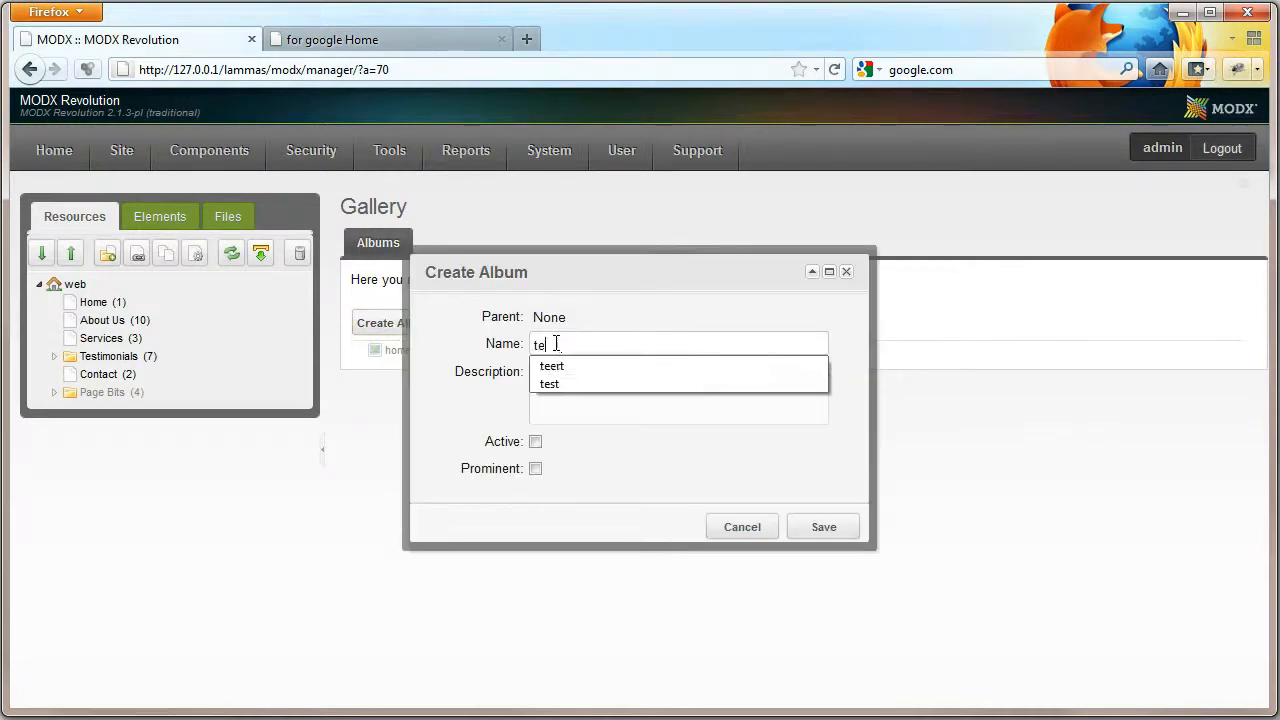
left_click(633, 402)
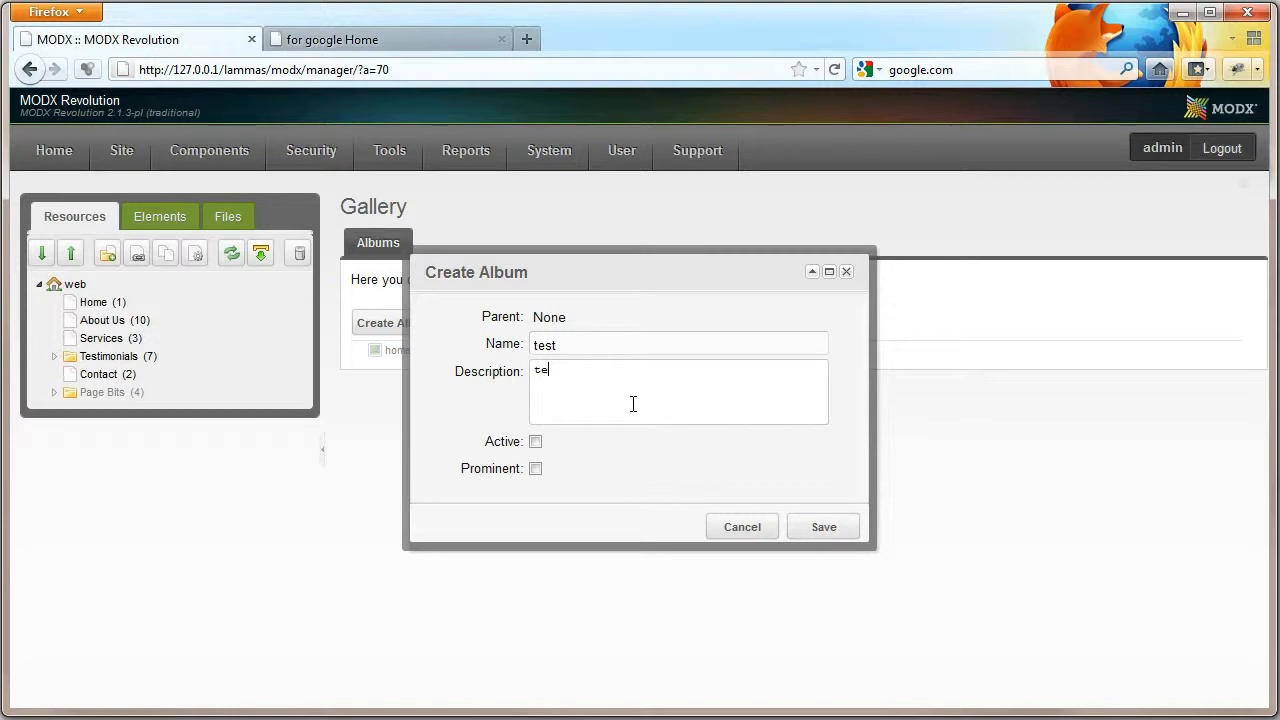
left_click(835, 526)
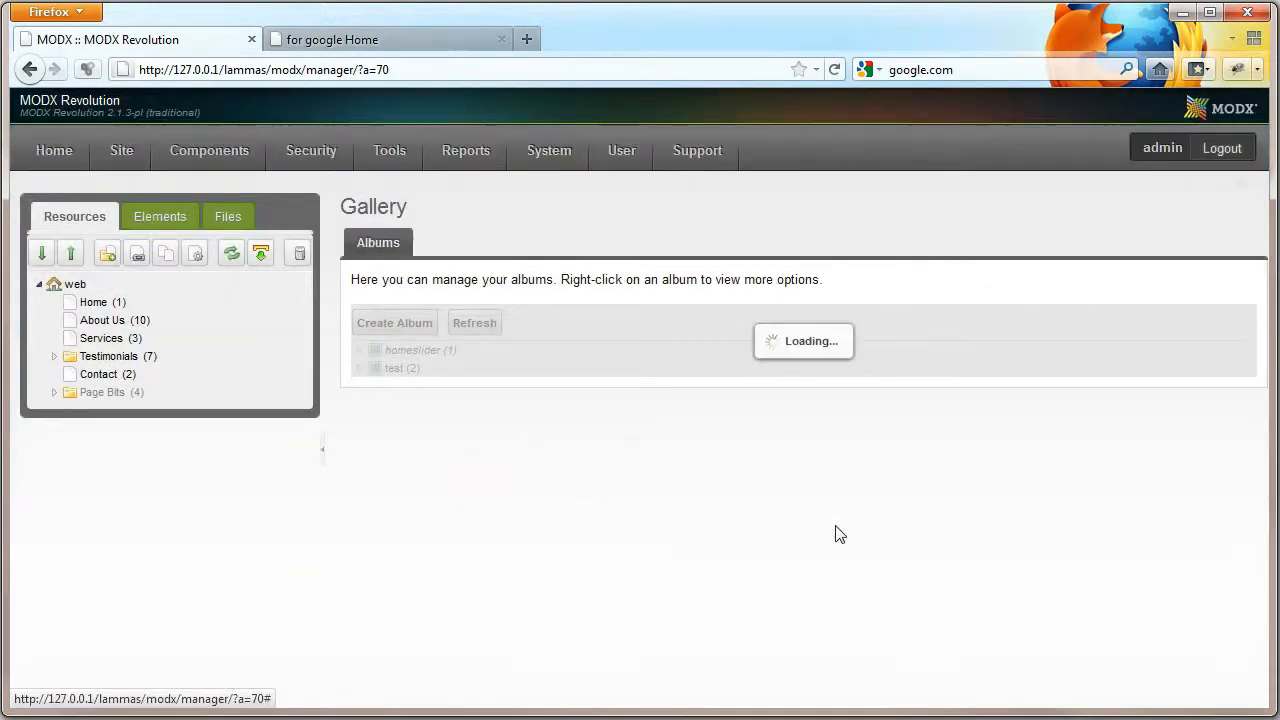
Step: Open the test album and start an item upload with the file lammas-repair-centre-porche.jpg and the name "My Name"
left_click(394, 369)
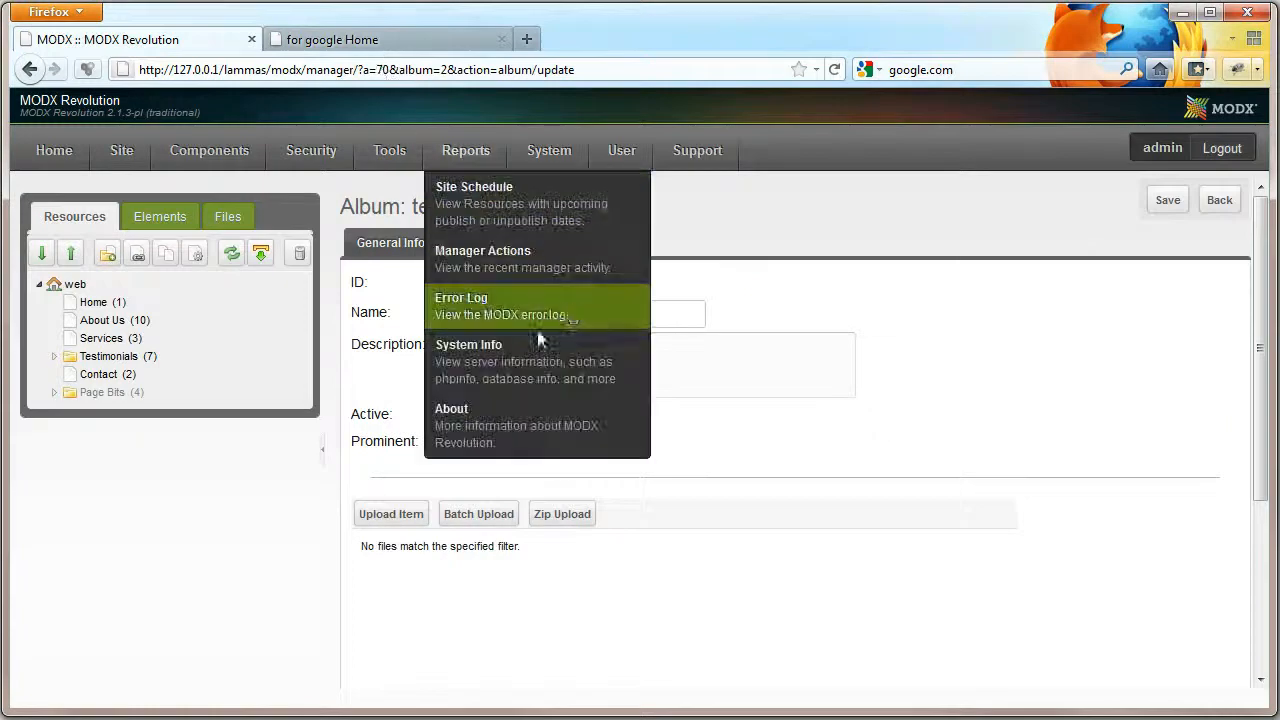
scroll(505, 560, "down", 1)
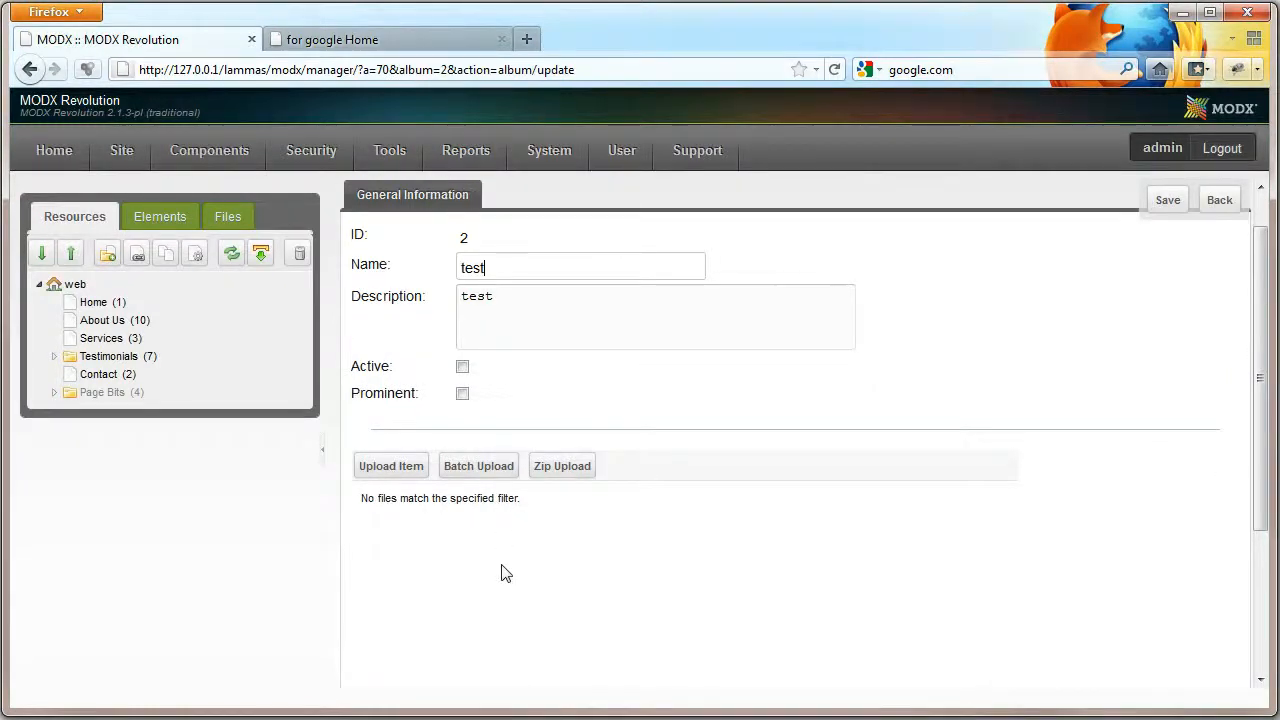
left_click(392, 467)
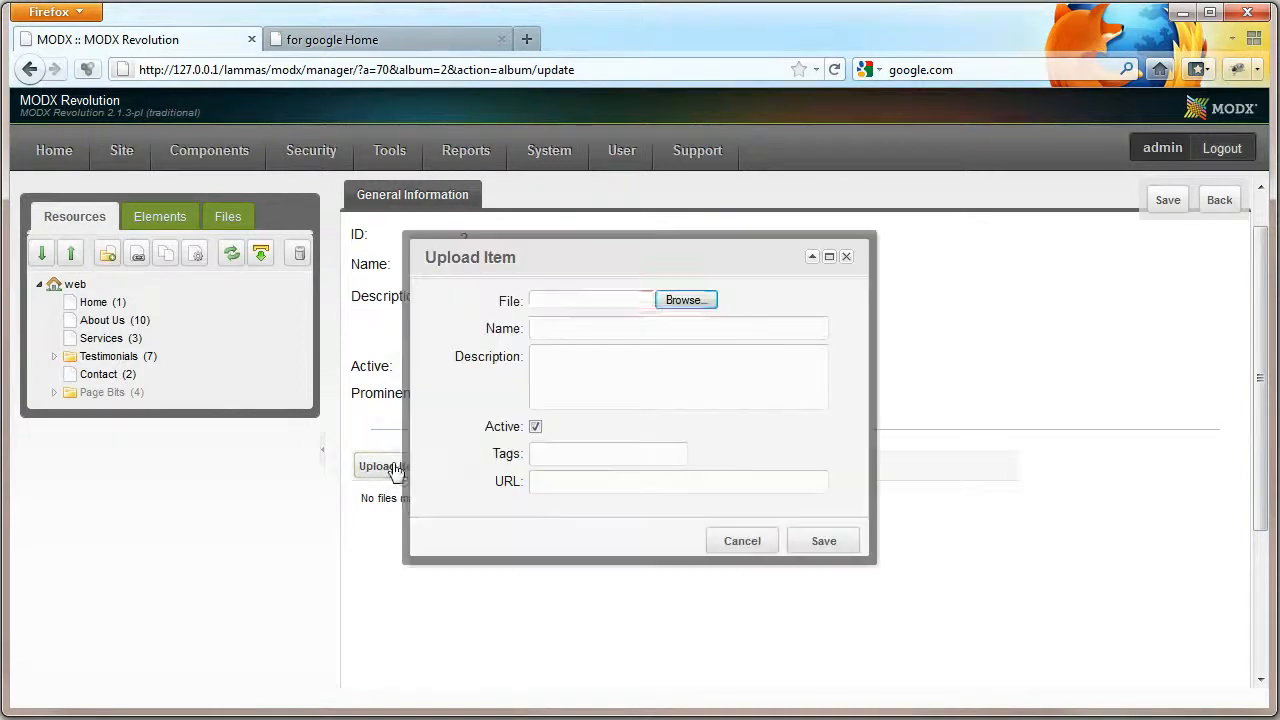
left_click(686, 301)
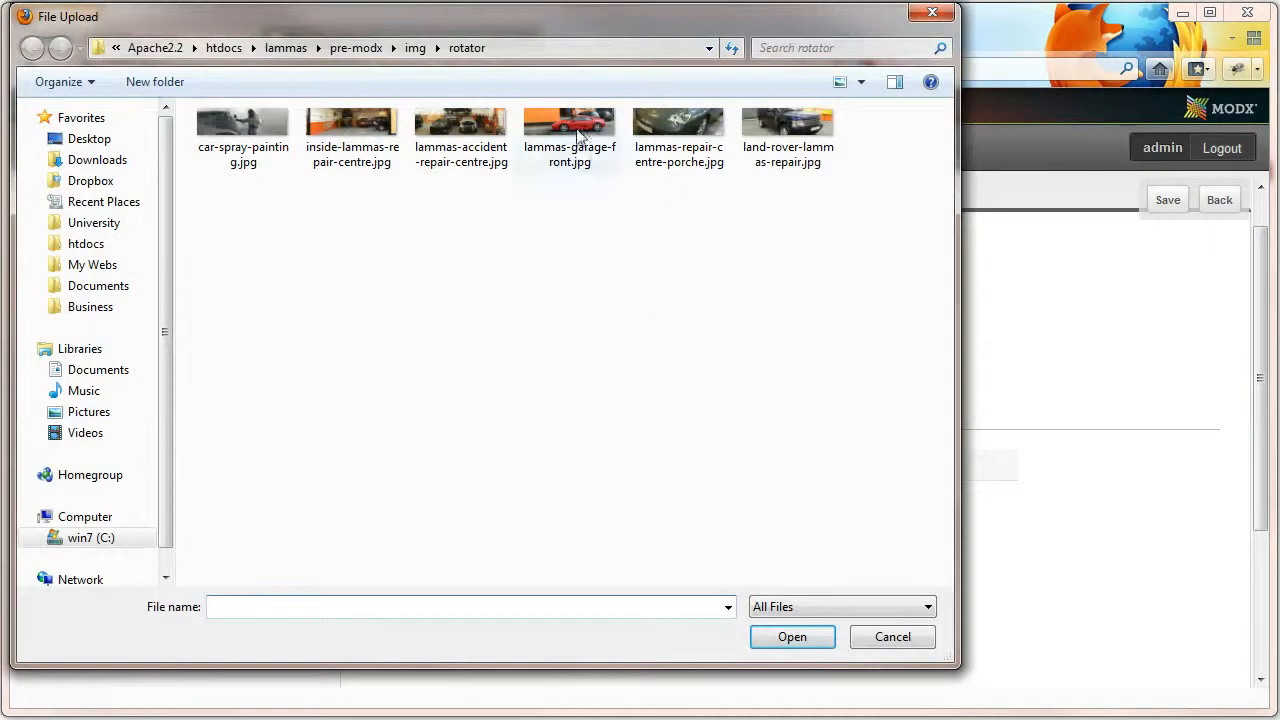
left_click(676, 135)
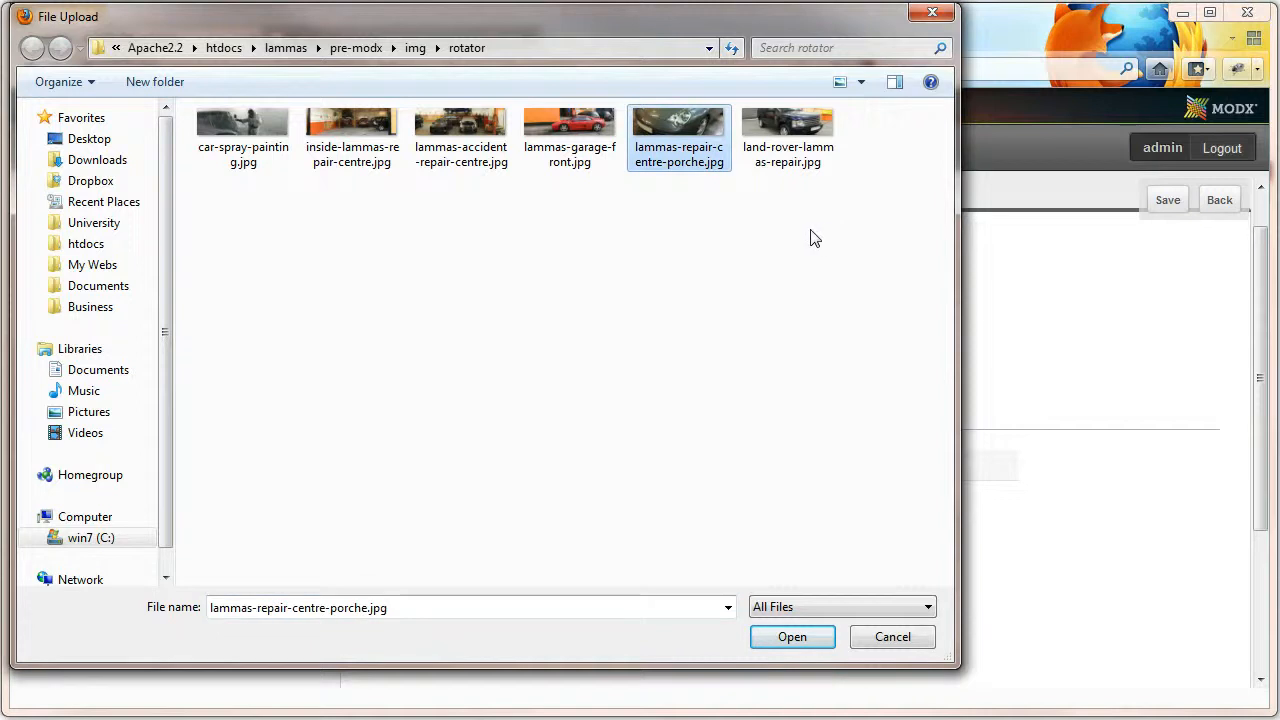
double_click(700, 160)
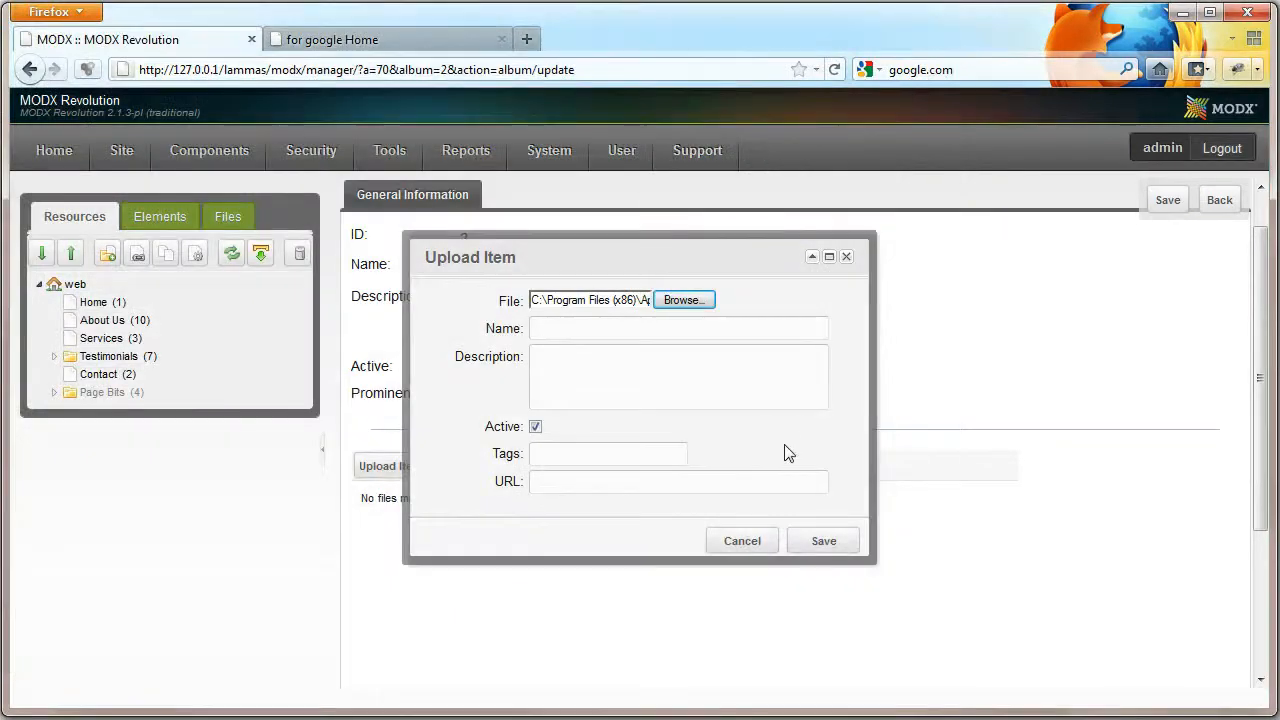
left_click(587, 330)
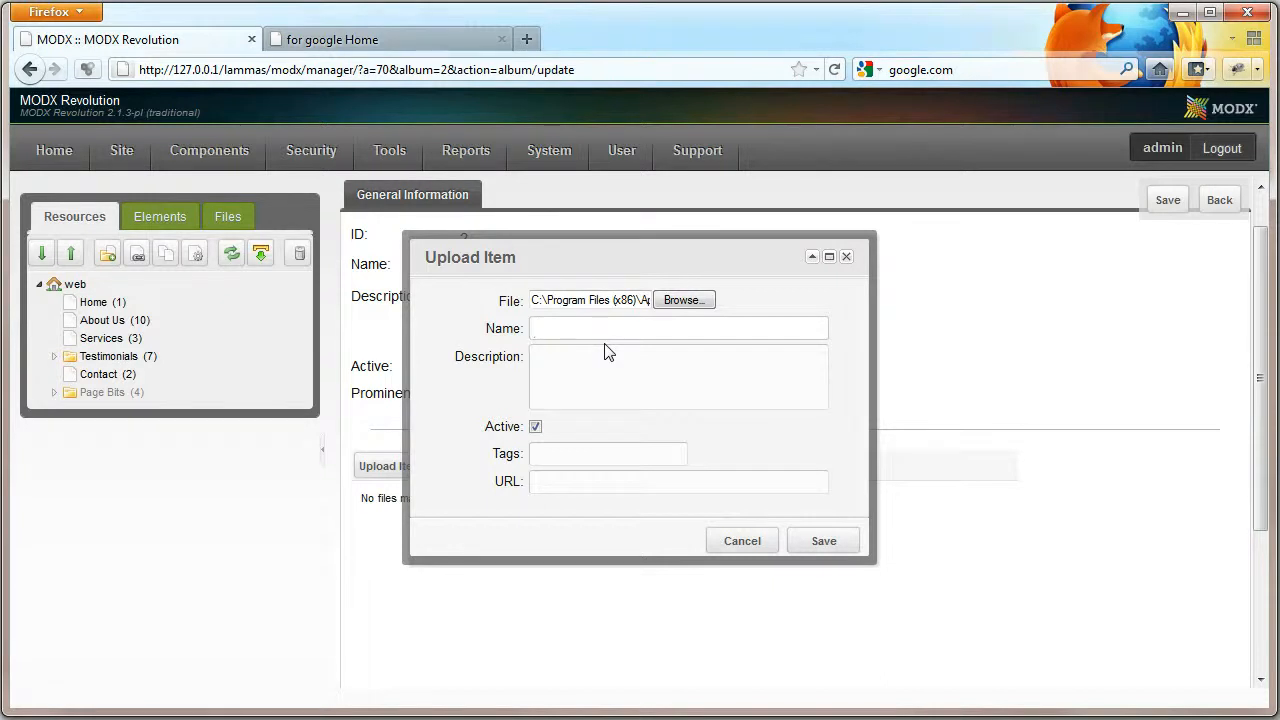
type("My Name")
left_click(589, 481)
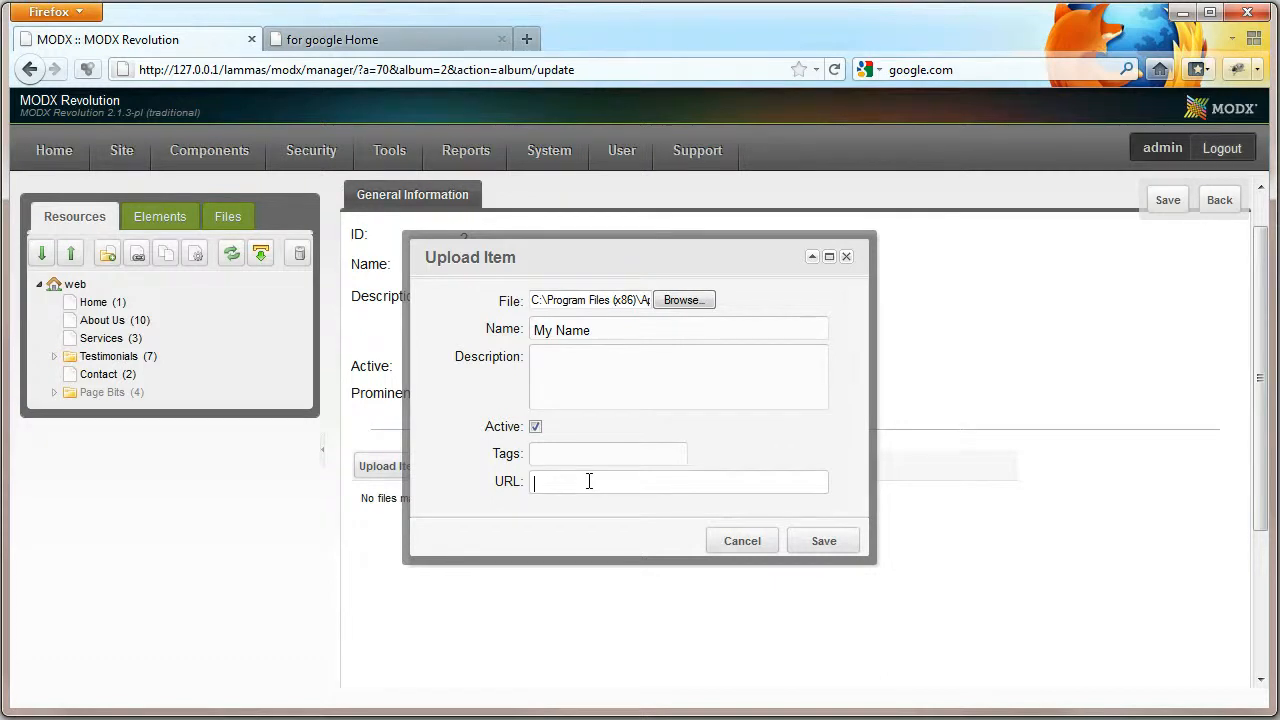
type("http:")
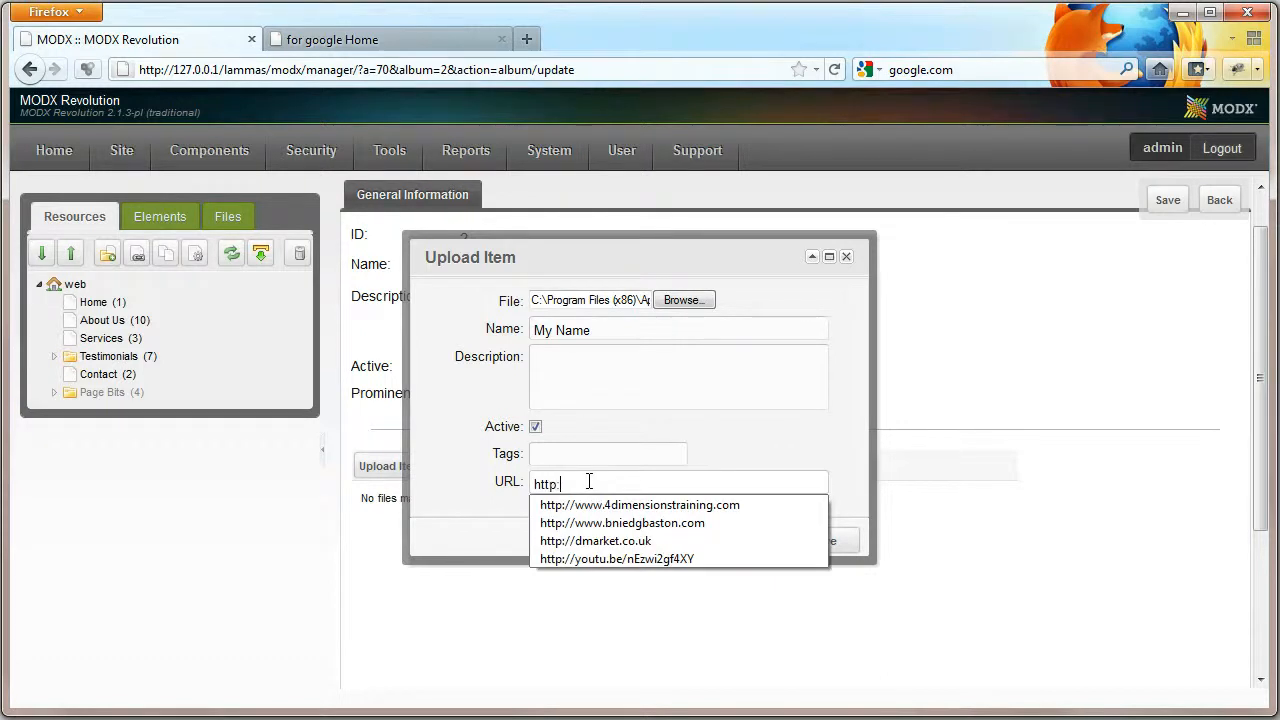
type("www")
key("BackSpace")
key("BackSpace")
key("BackSpace")
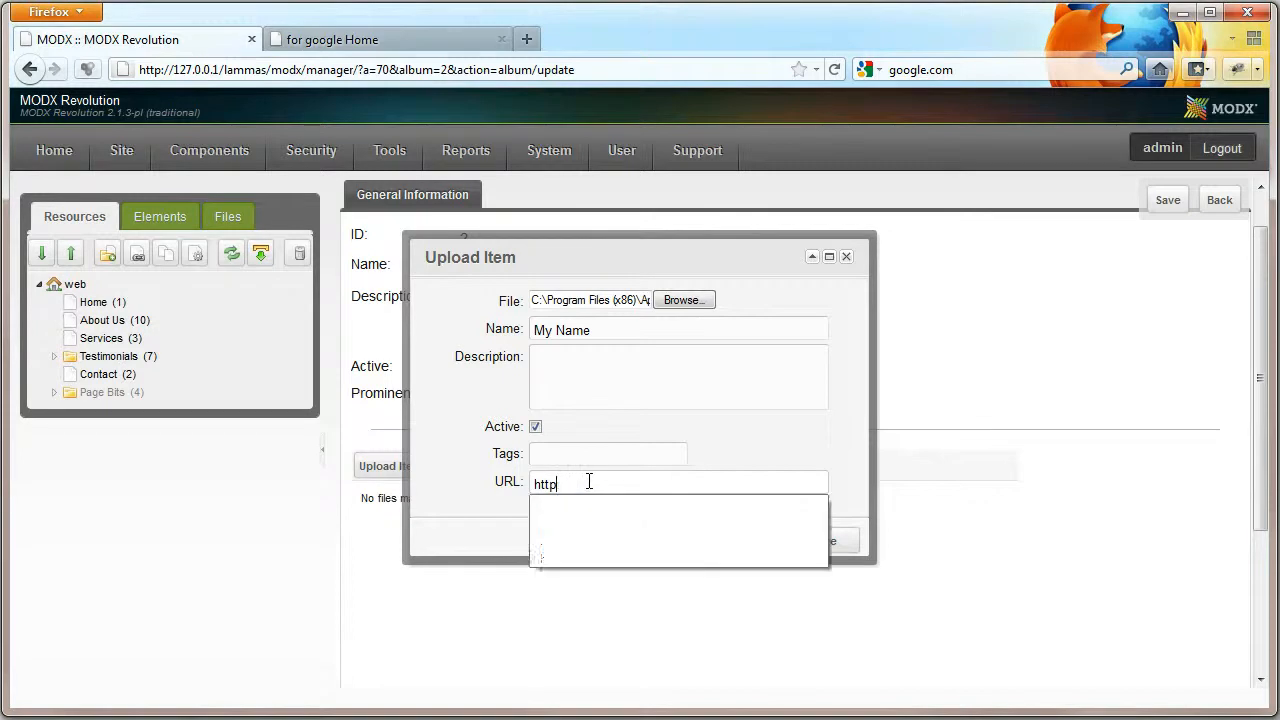
type("//www.")
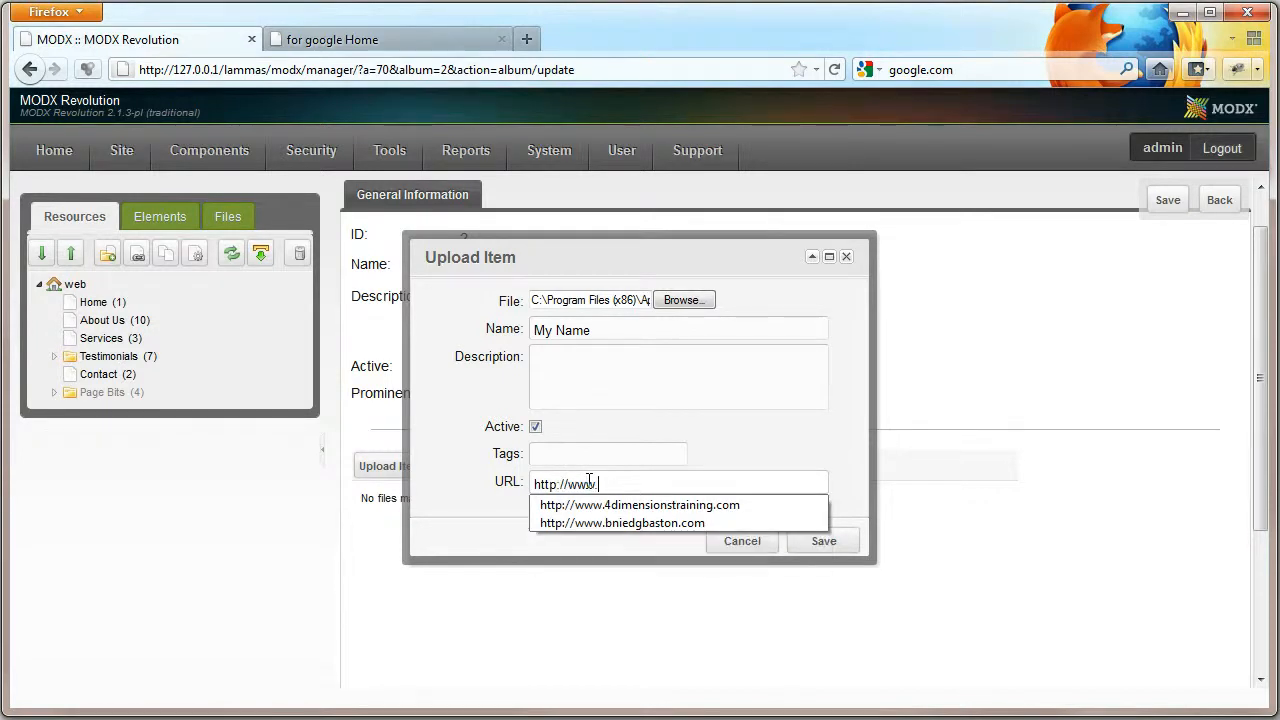
type("sf")
key("BackSpace")
key("BackSpace")
key("BackSpace")
key("BackSpace")
key("BackSpace")
key("BackSpace")
key("BackSpace")
key("BackSpace")
key("BackSpace")
key("BackSpace")
key("BackSpace")
key("BackSpace")
key("BackSpace")
key("BackSpace")
key("BackSpace")
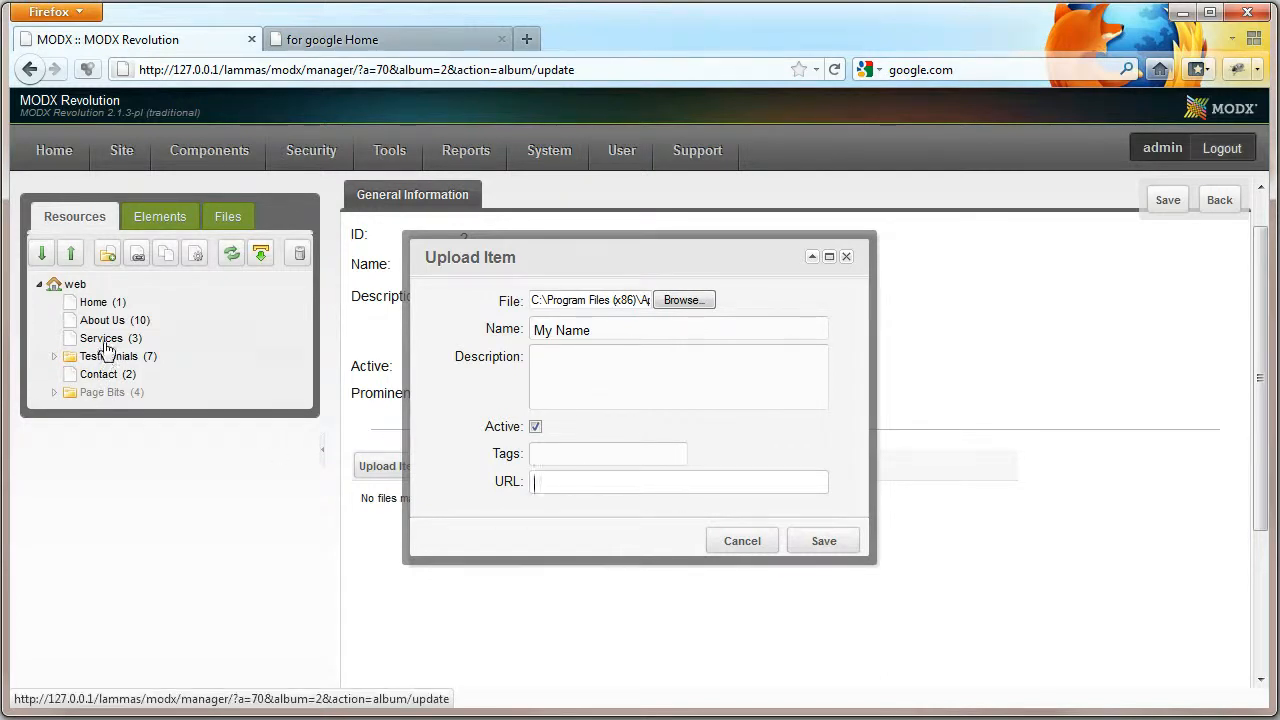
Step: Link the gallery item to the About Us page by setting its URL to [[~10]], and save the item
left_click(554, 480)
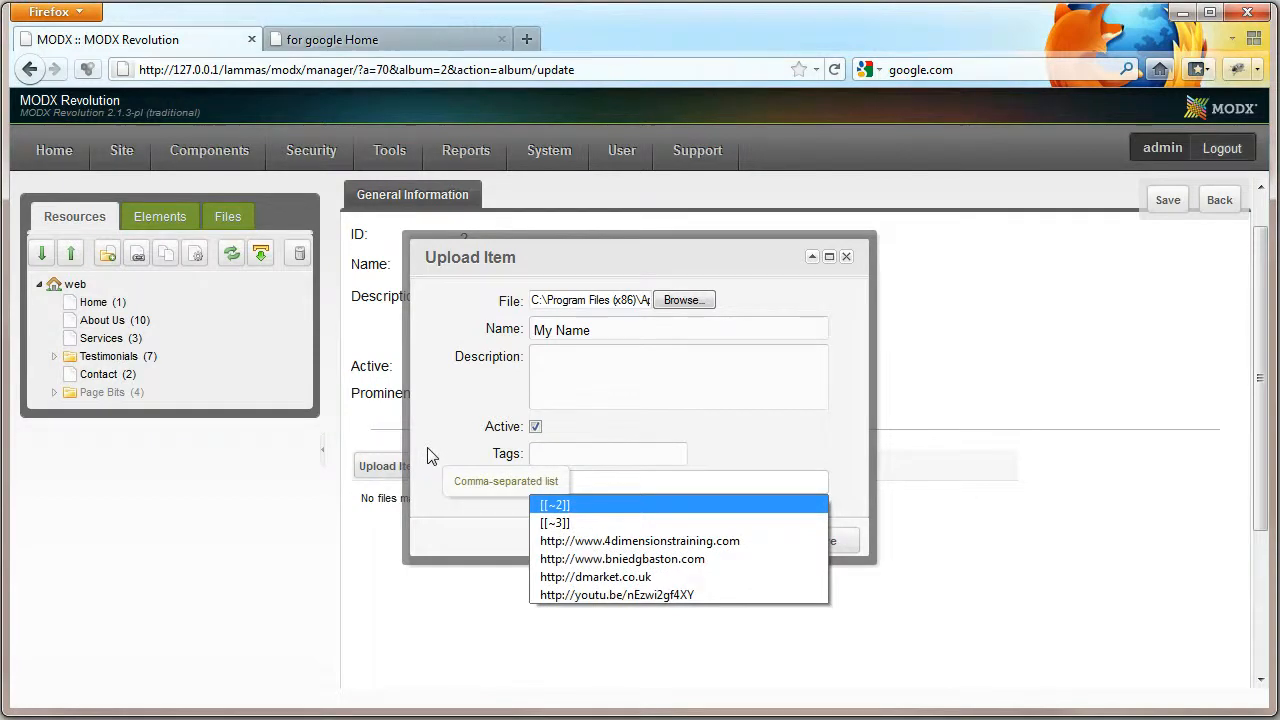
type("[[")
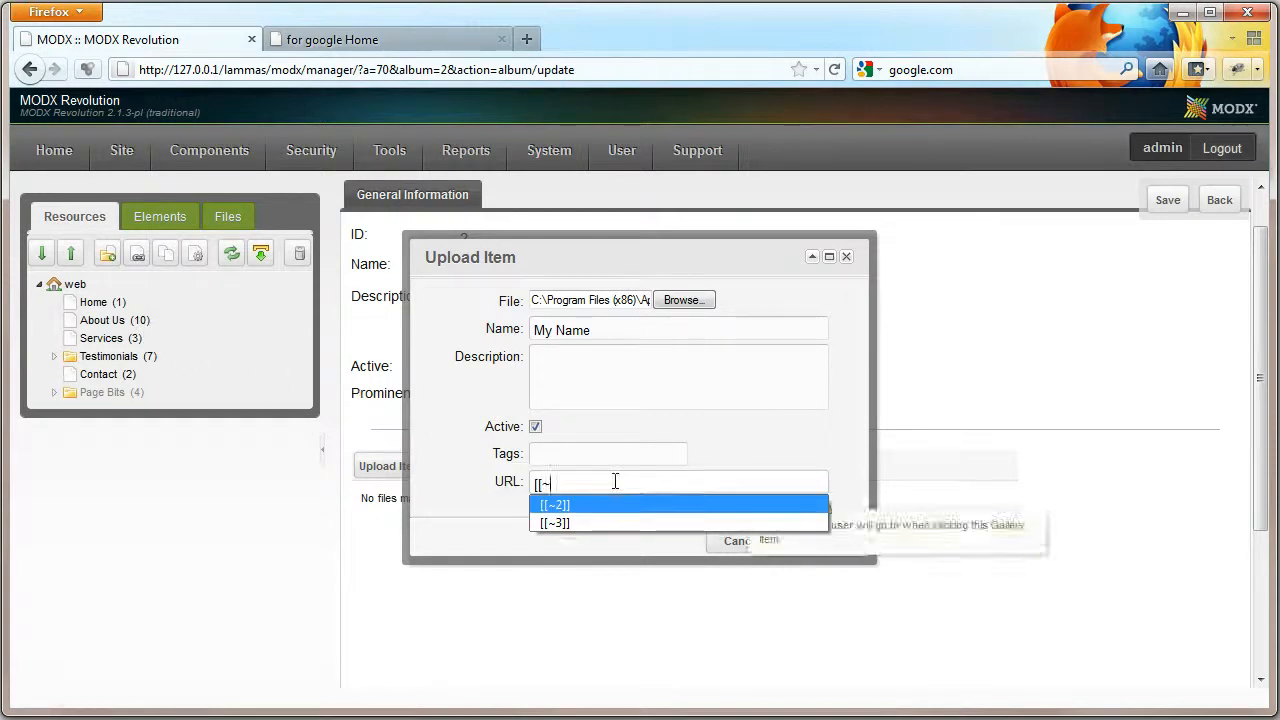
type("~10")
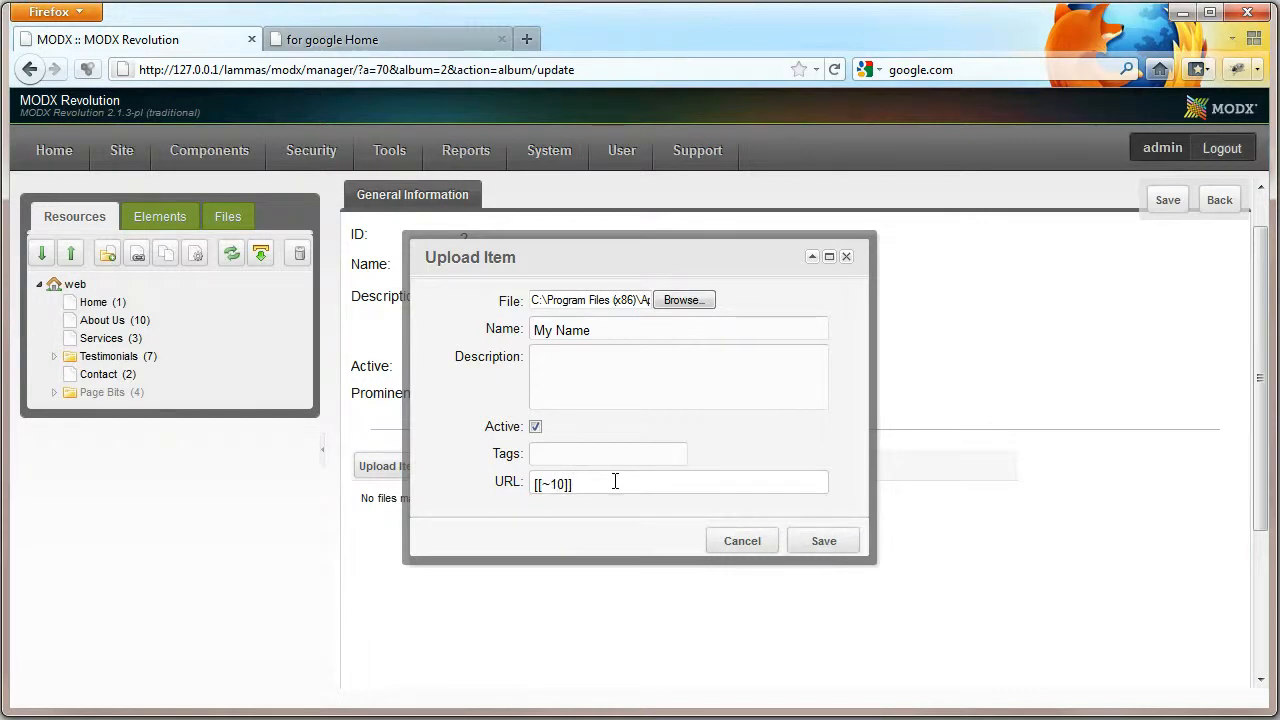
key("ctrl+a")
left_click(826, 552)
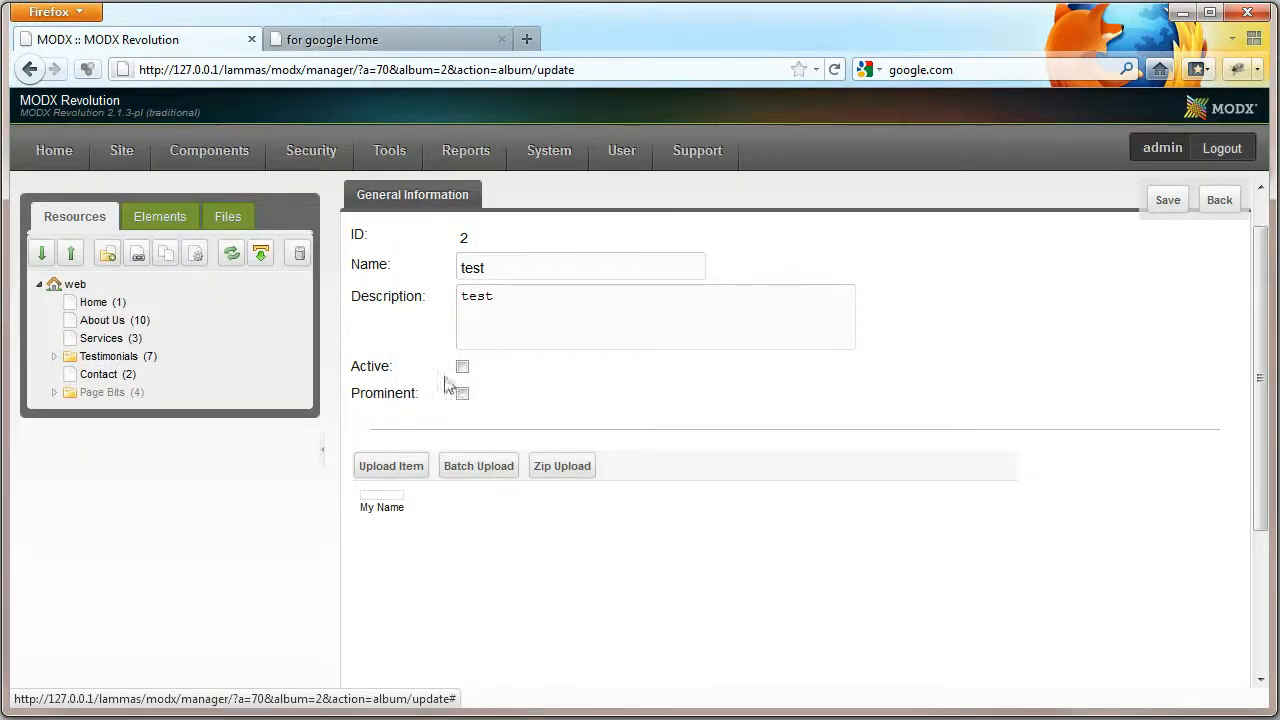
Step: Set the Home document's Slider Images From Gallery template variable to test and save the document
left_click(97, 303)
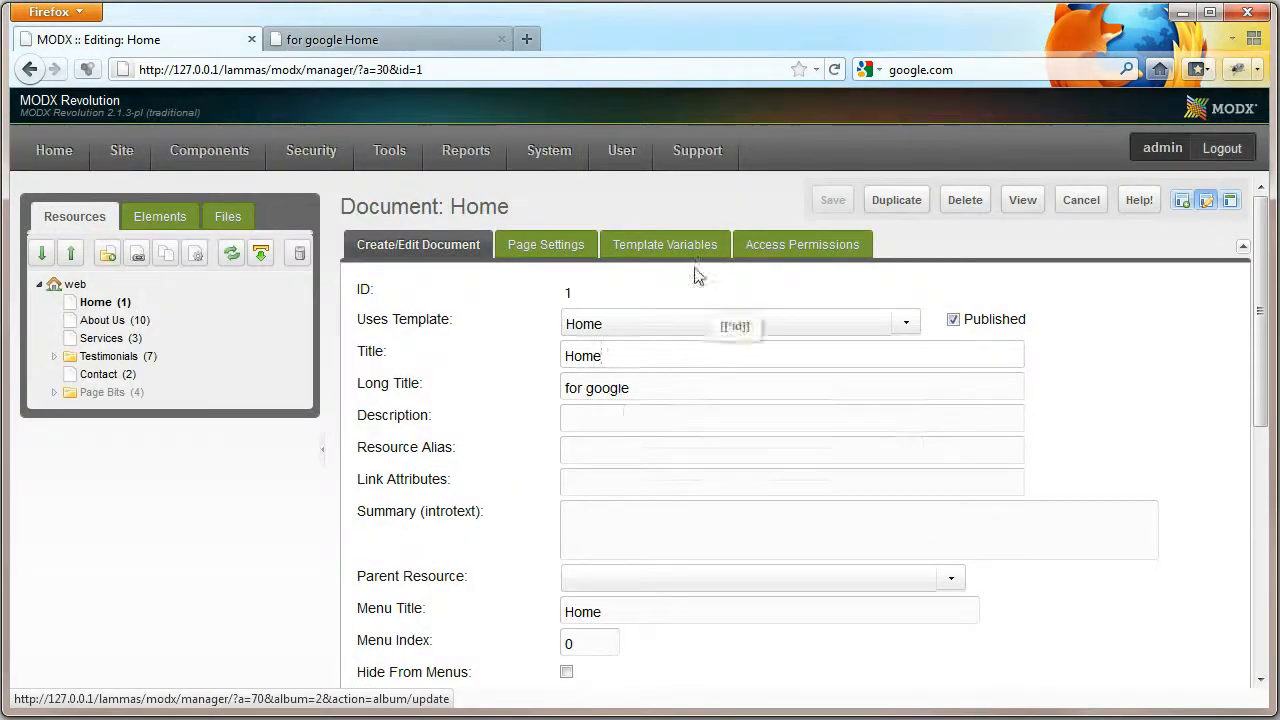
left_click(694, 252)
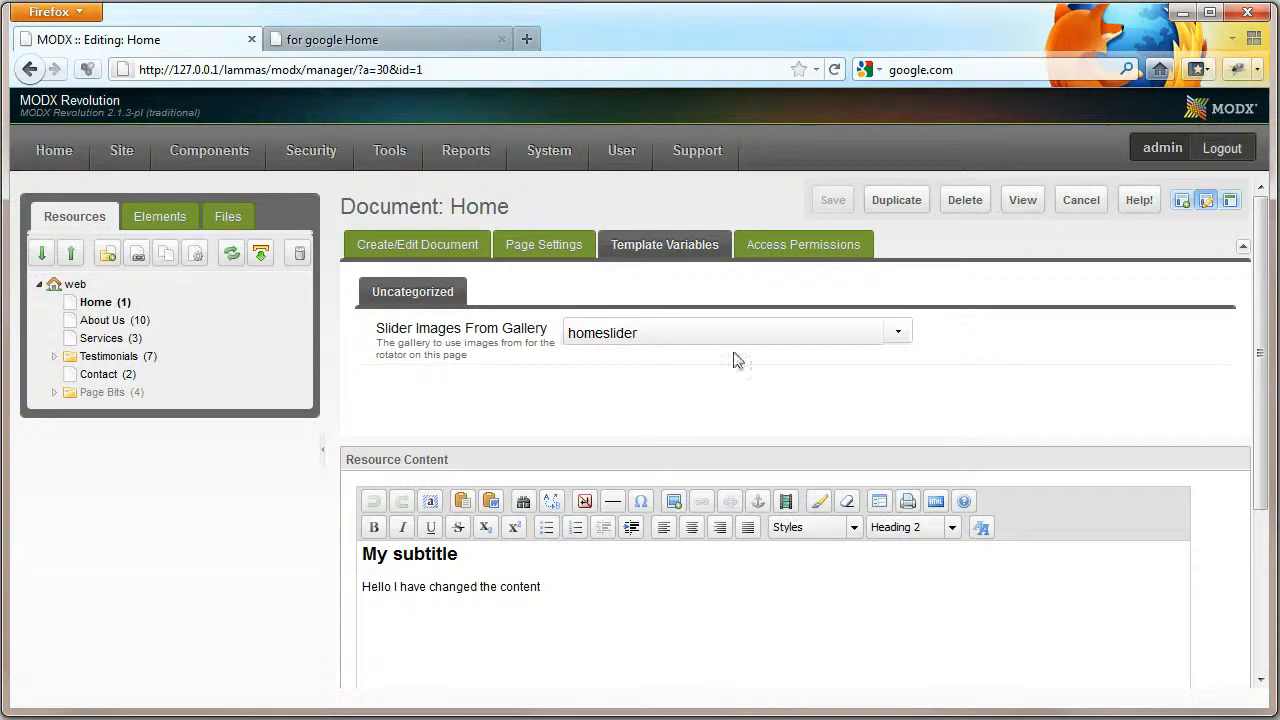
left_click(900, 334)
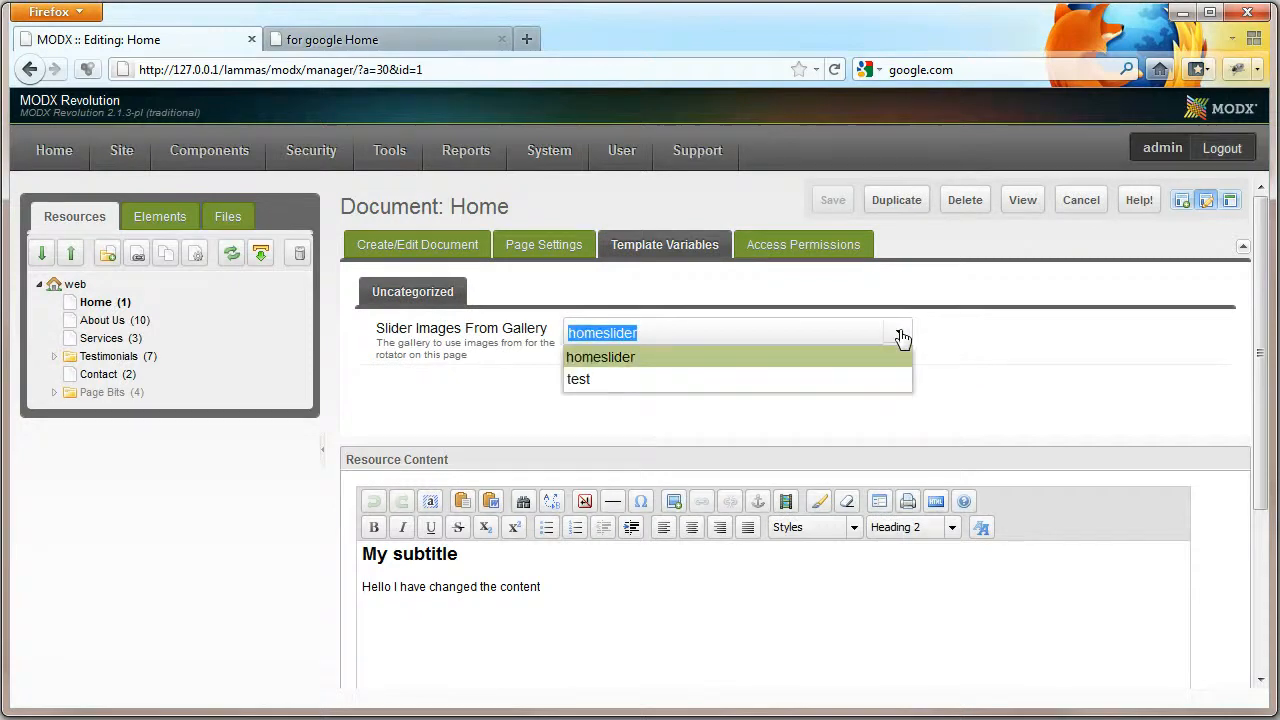
left_click(686, 381)
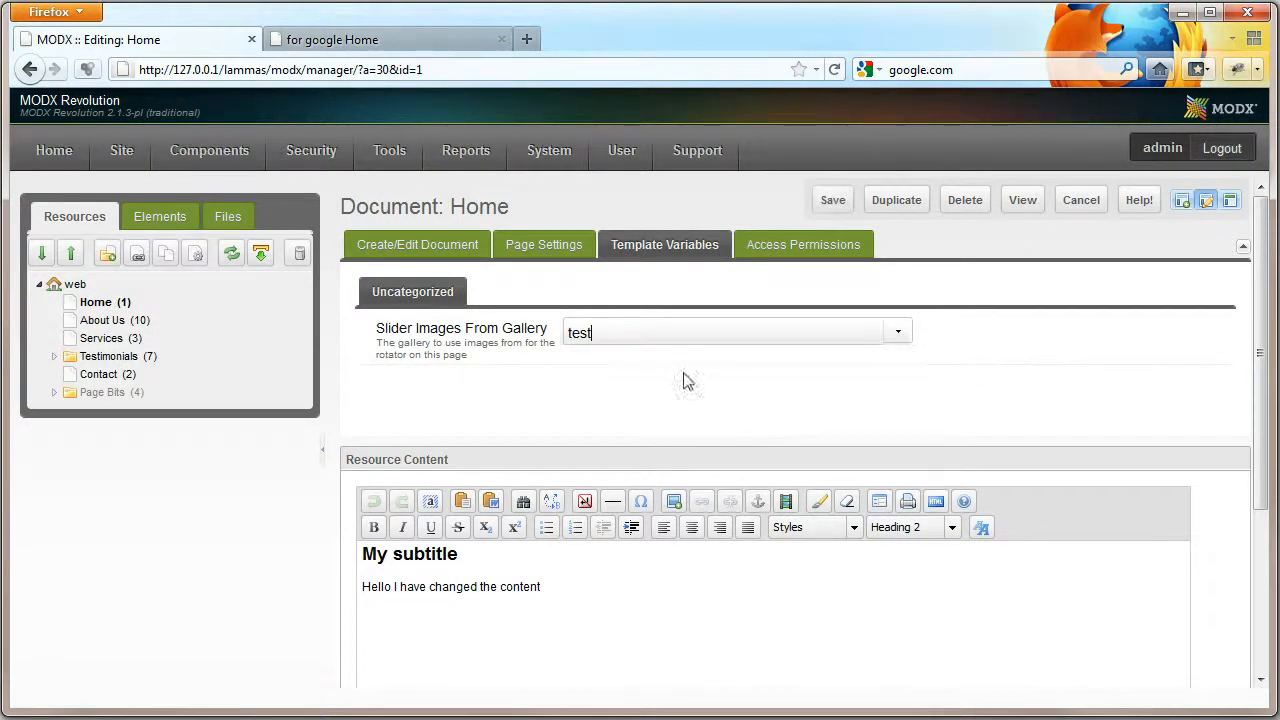
left_click(828, 200)
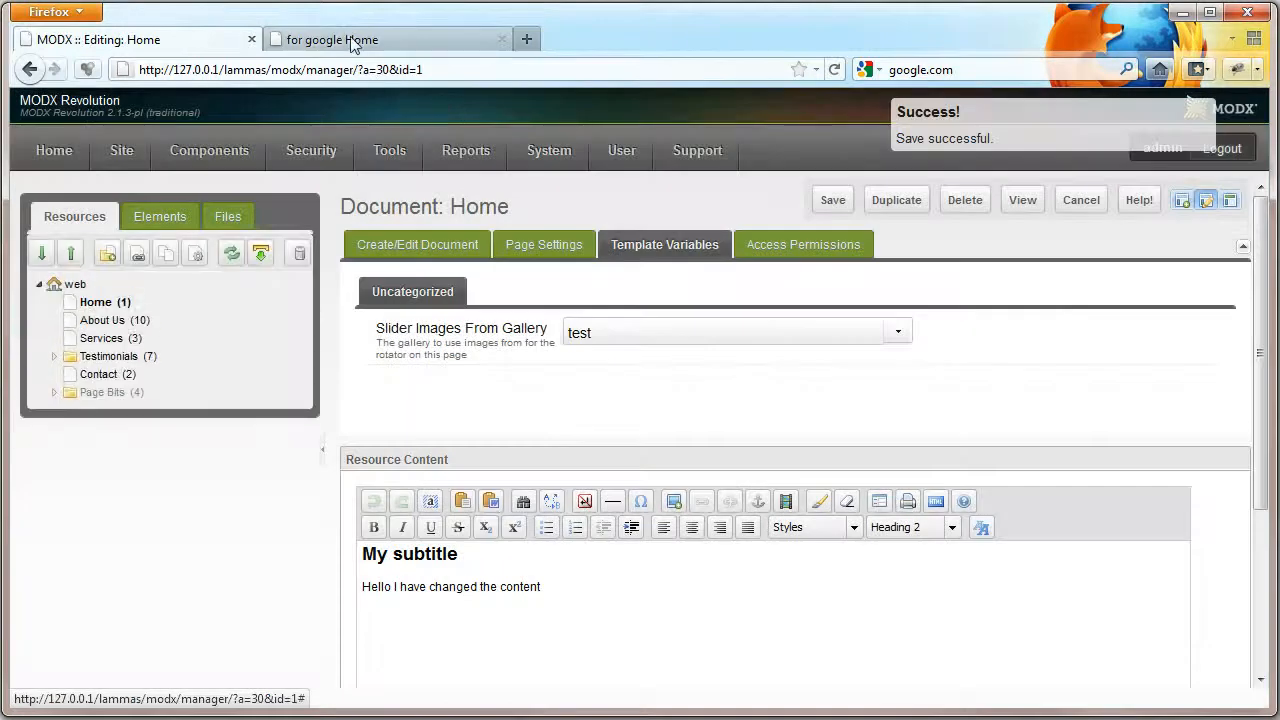
Step: Reload the live home page and check the images and captions in its slider
left_click(340, 39)
left_click(834, 70)
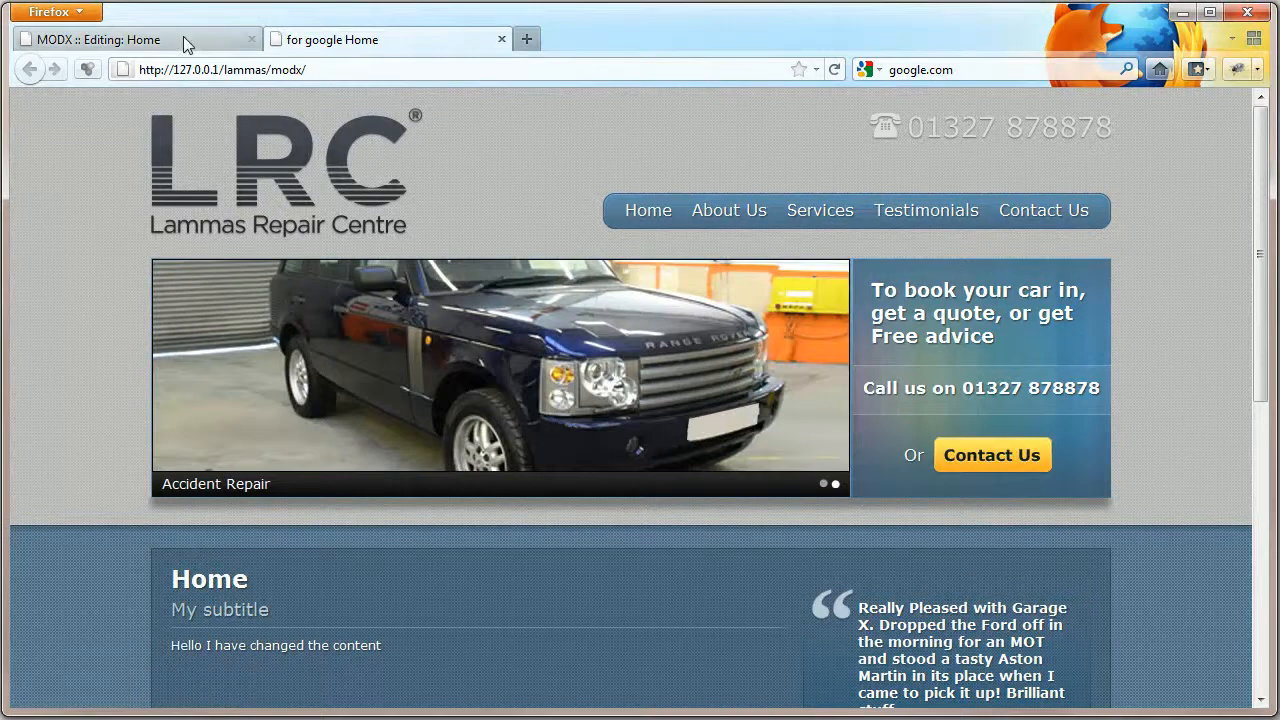
left_click(175, 34)
mouse_move(218, 148)
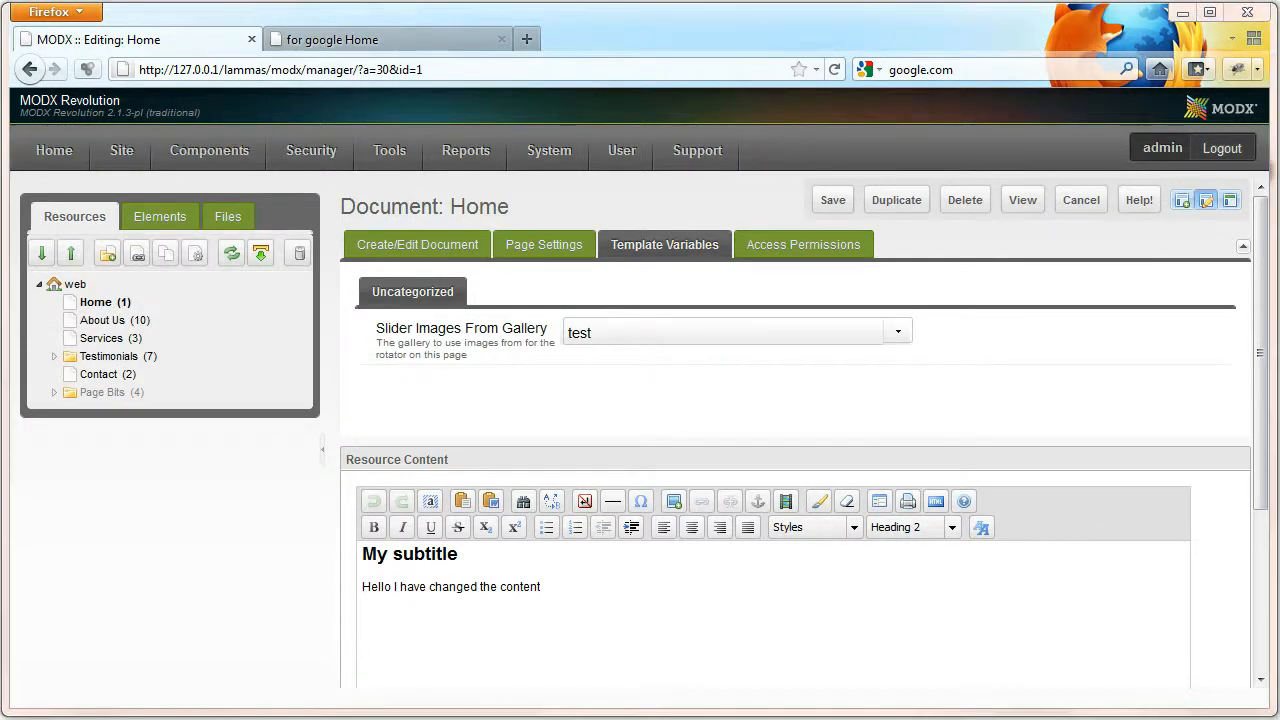
left_click(367, 42)
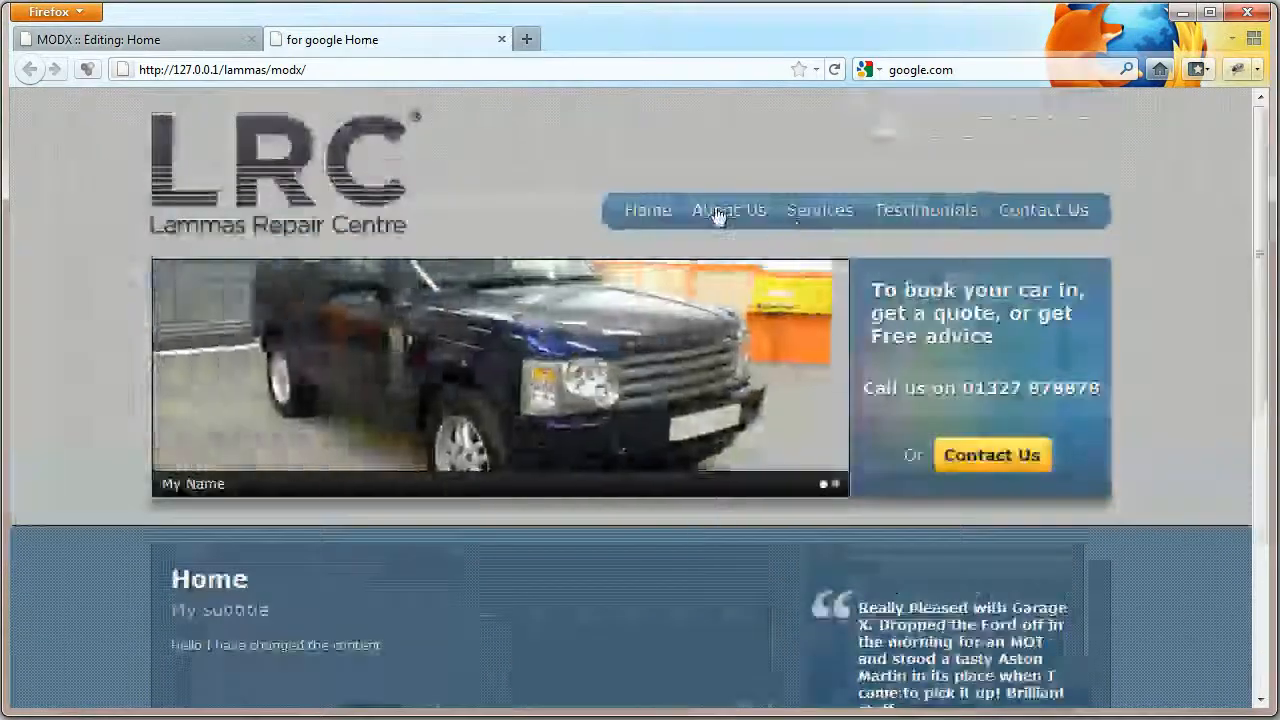
Step: Browse the live site's About Us, Services, Testimonials, Contact Us and Home pages to compare their layouts
left_click(716, 212)
left_click(813, 209)
left_click(897, 213)
left_click(1045, 211)
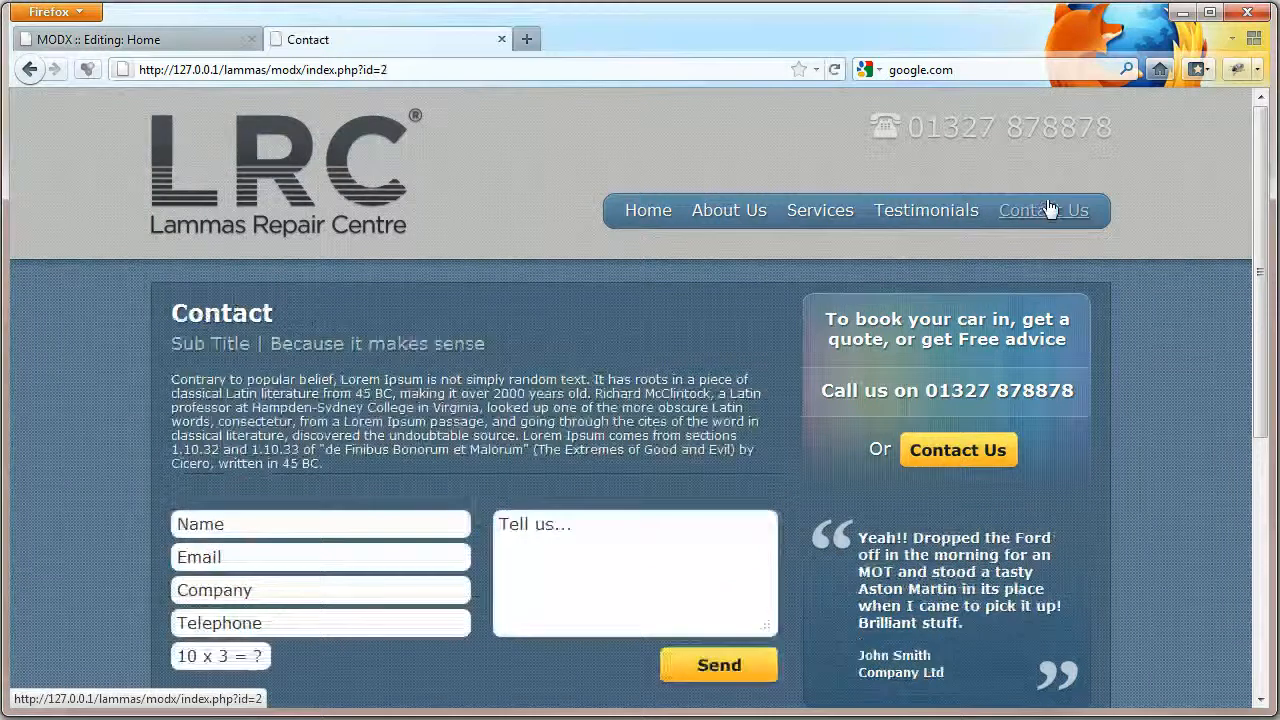
scroll(709, 230, "down", 4)
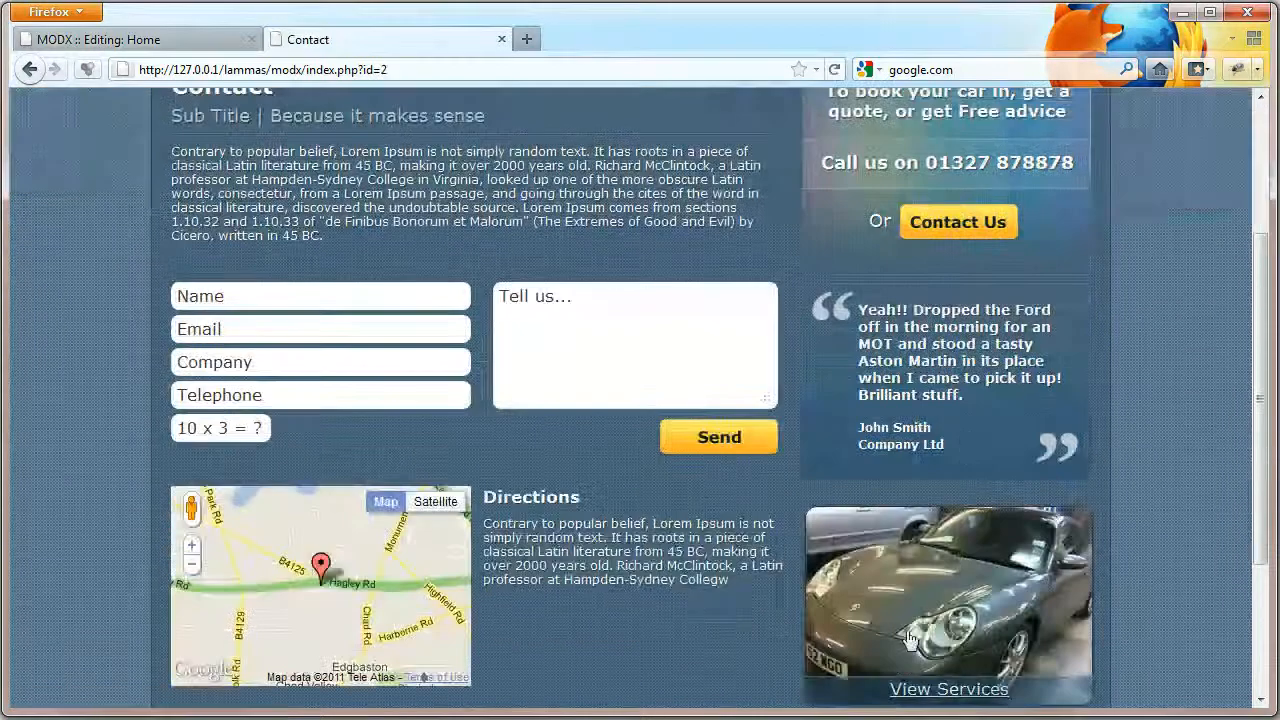
scroll(705, 393, "up", 4)
left_click(725, 210)
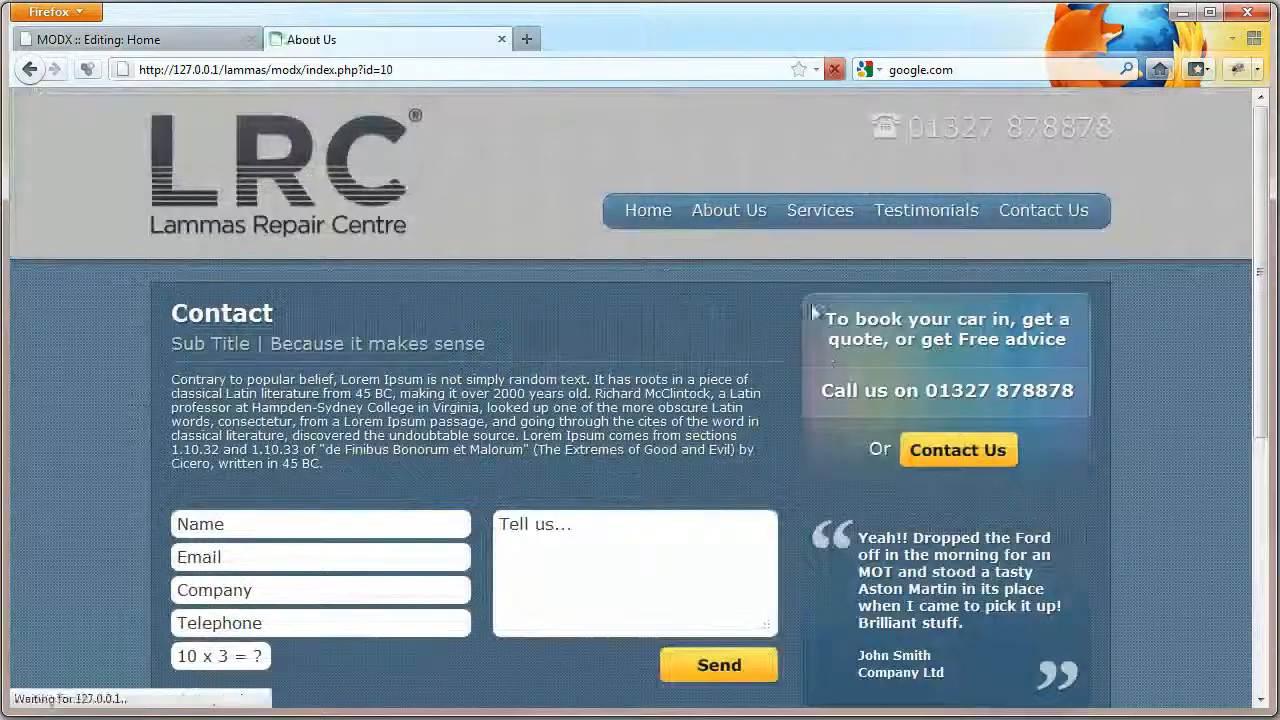
scroll(833, 366, "down", 5)
scroll(700, 280, "up", 5)
left_click(648, 212)
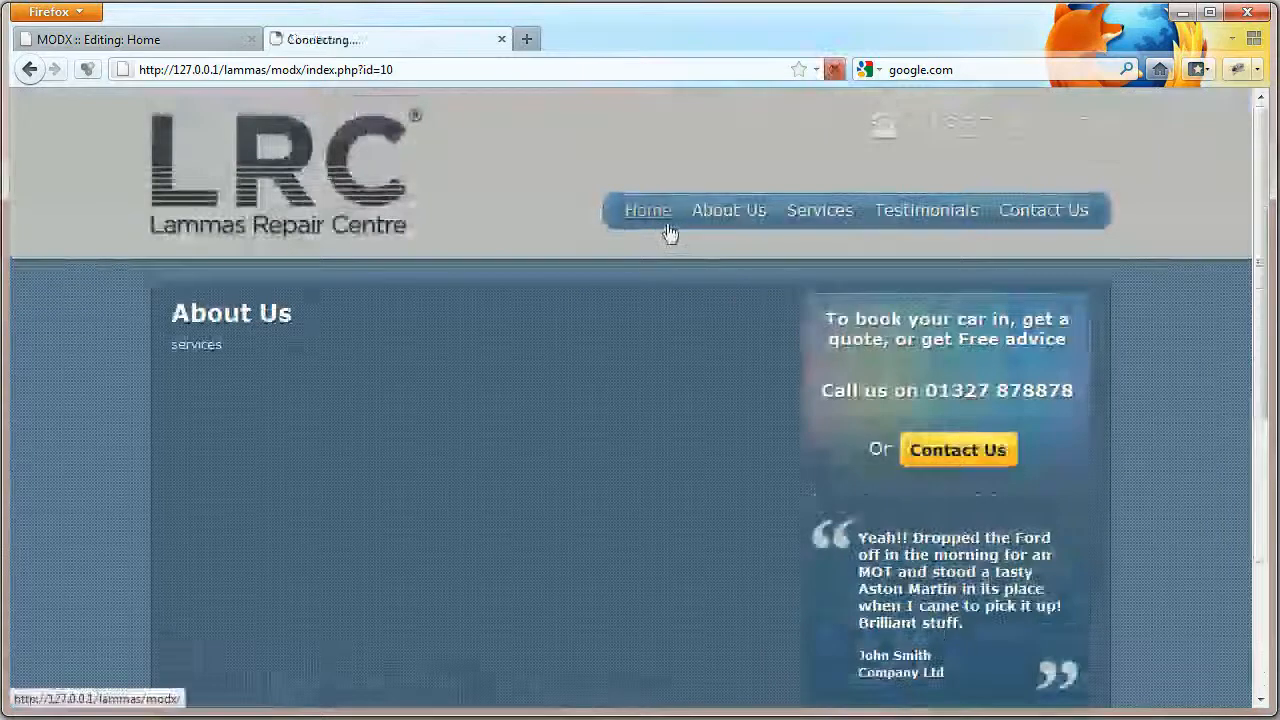
scroll(697, 410, "down", 5)
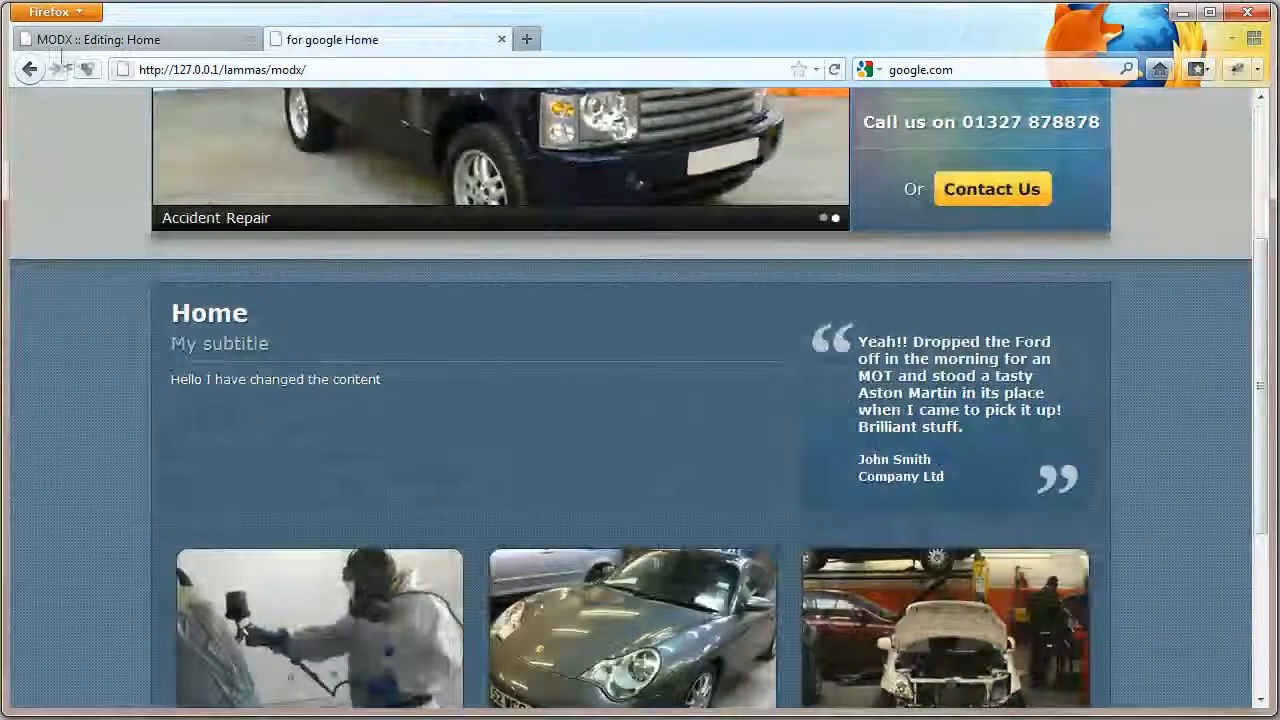
Step: Create a new document in the manager titled "my new page" with the 01) Base Template Without Slider template, and save it
left_click(82, 43)
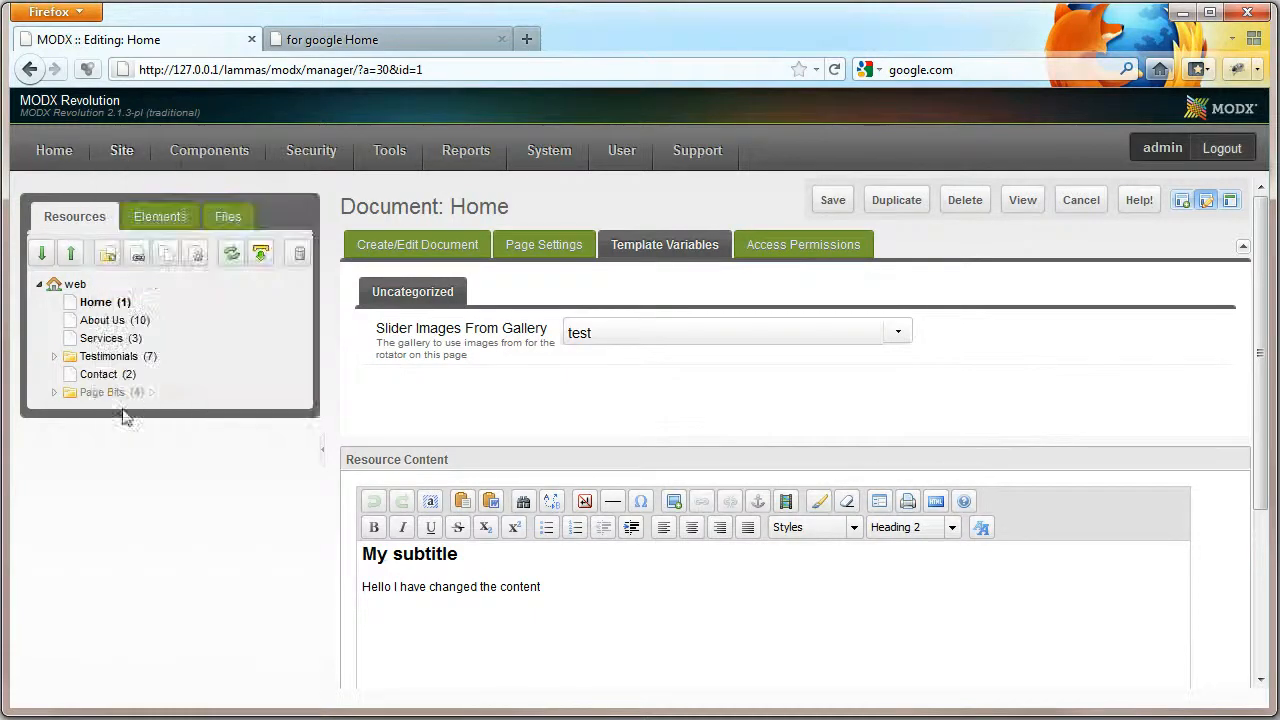
left_click(108, 256)
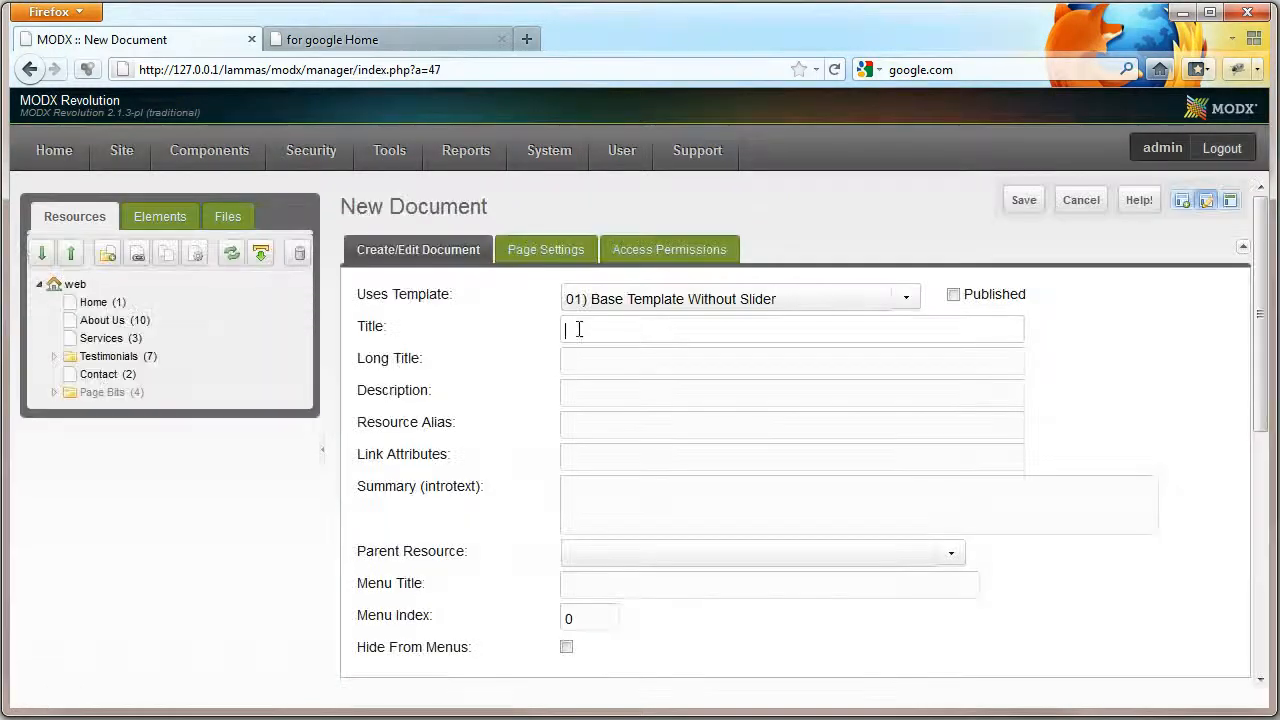
type("my new page")
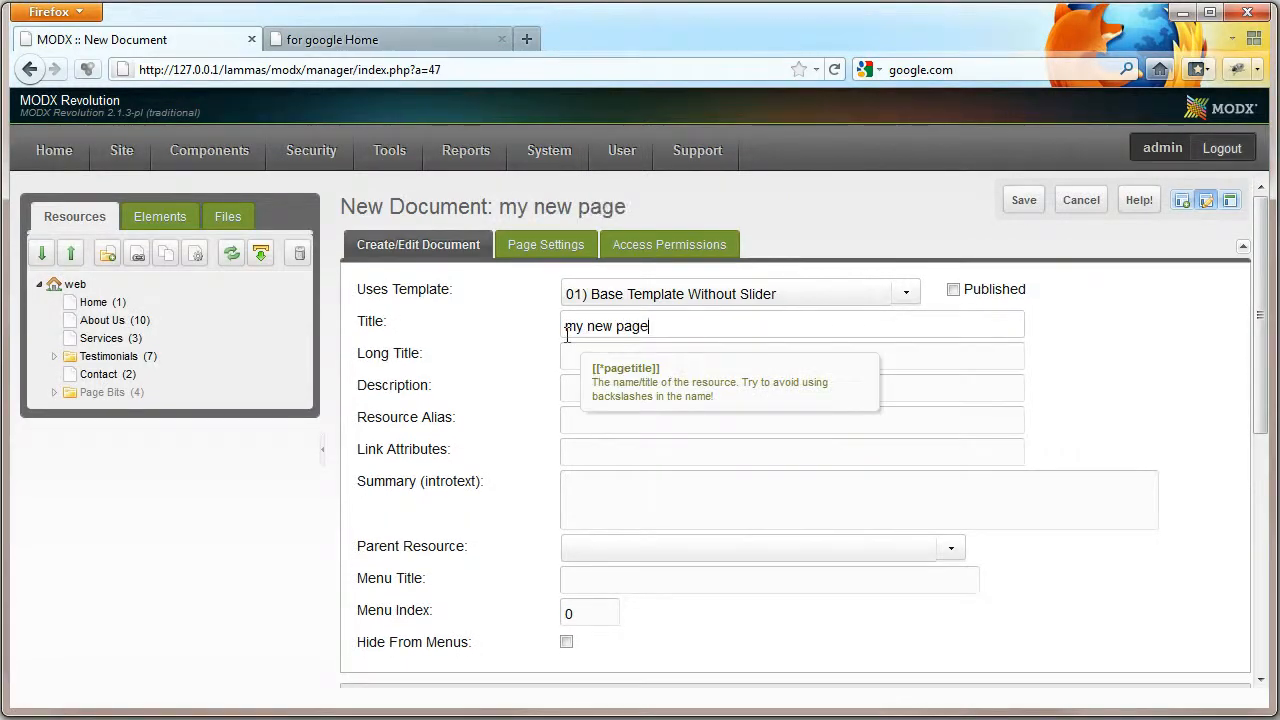
left_click(906, 292)
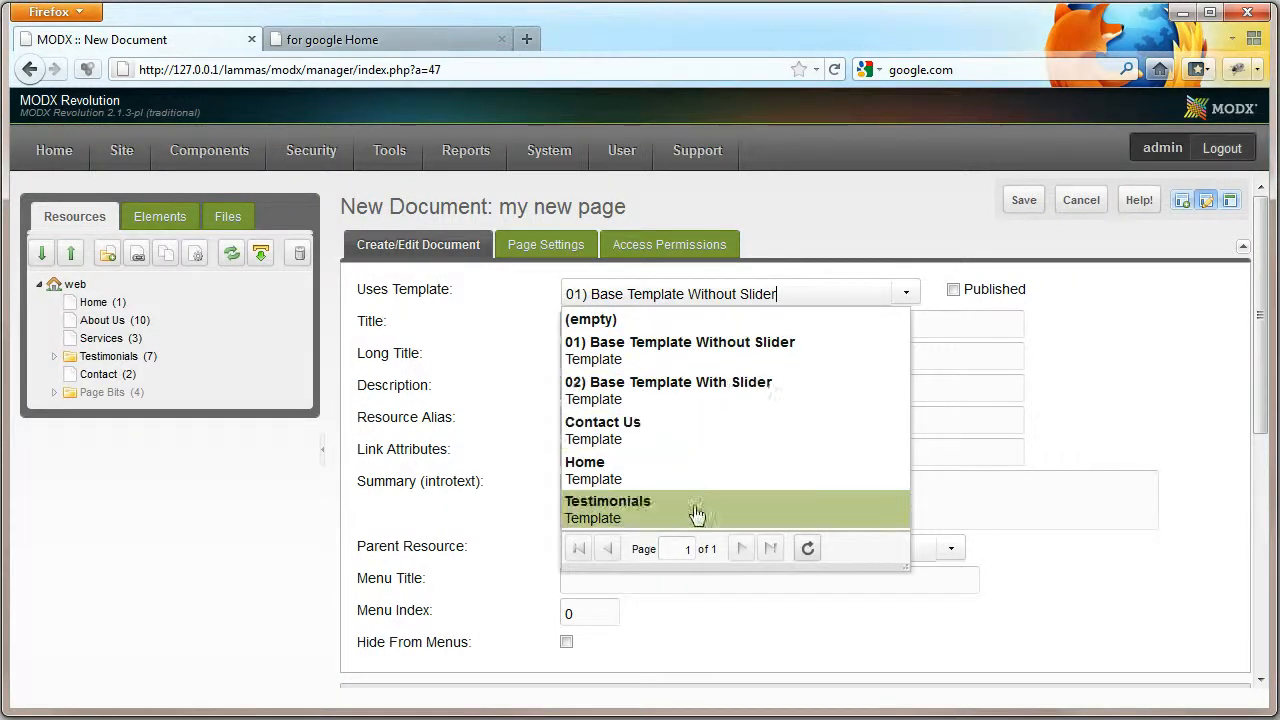
left_click(675, 360)
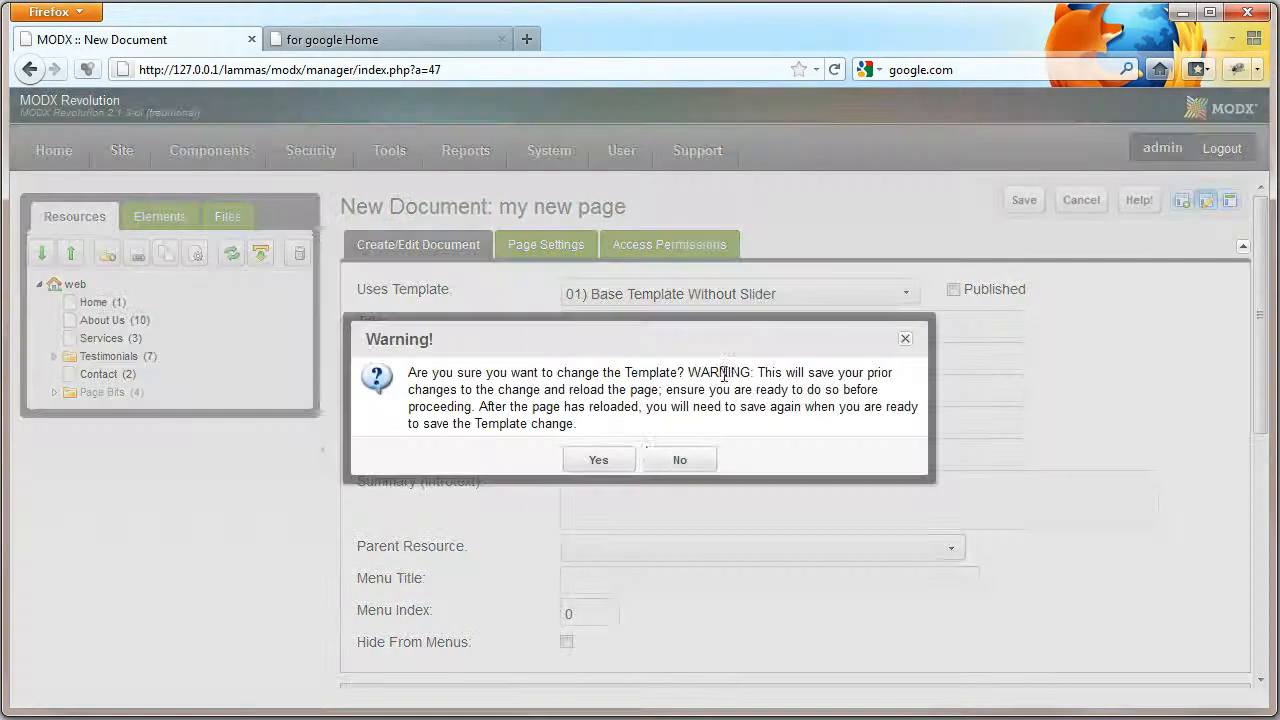
left_click(593, 462)
left_click(1030, 202)
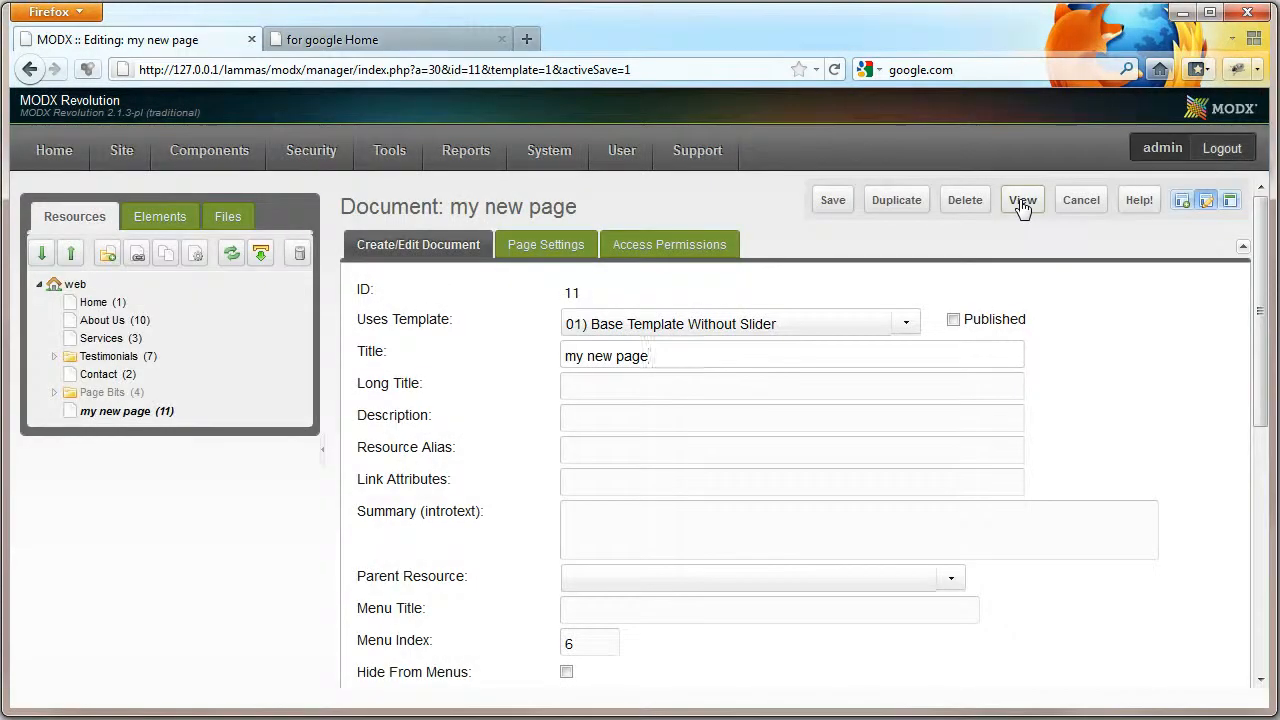
Step: Save the unpublished "my new page" document and reload the live home page to check its navigation menu
left_click(832, 203)
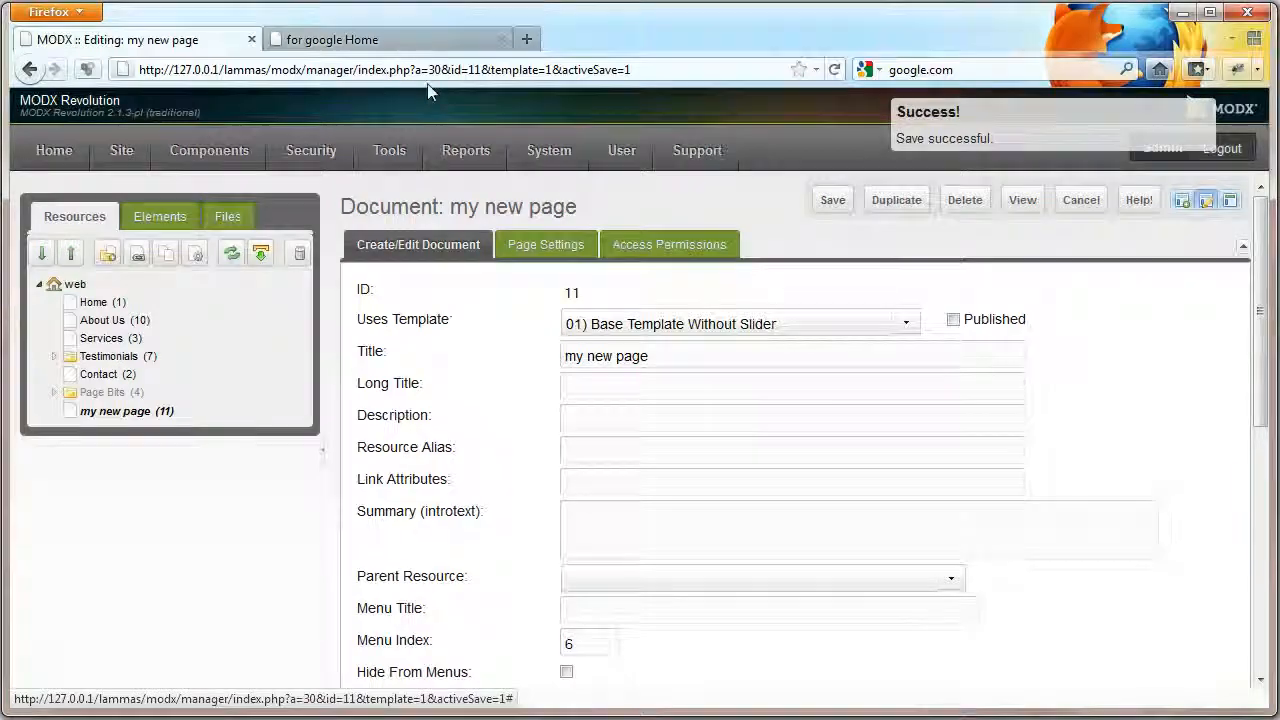
left_click(407, 47)
scroll(962, 188, "up", 3)
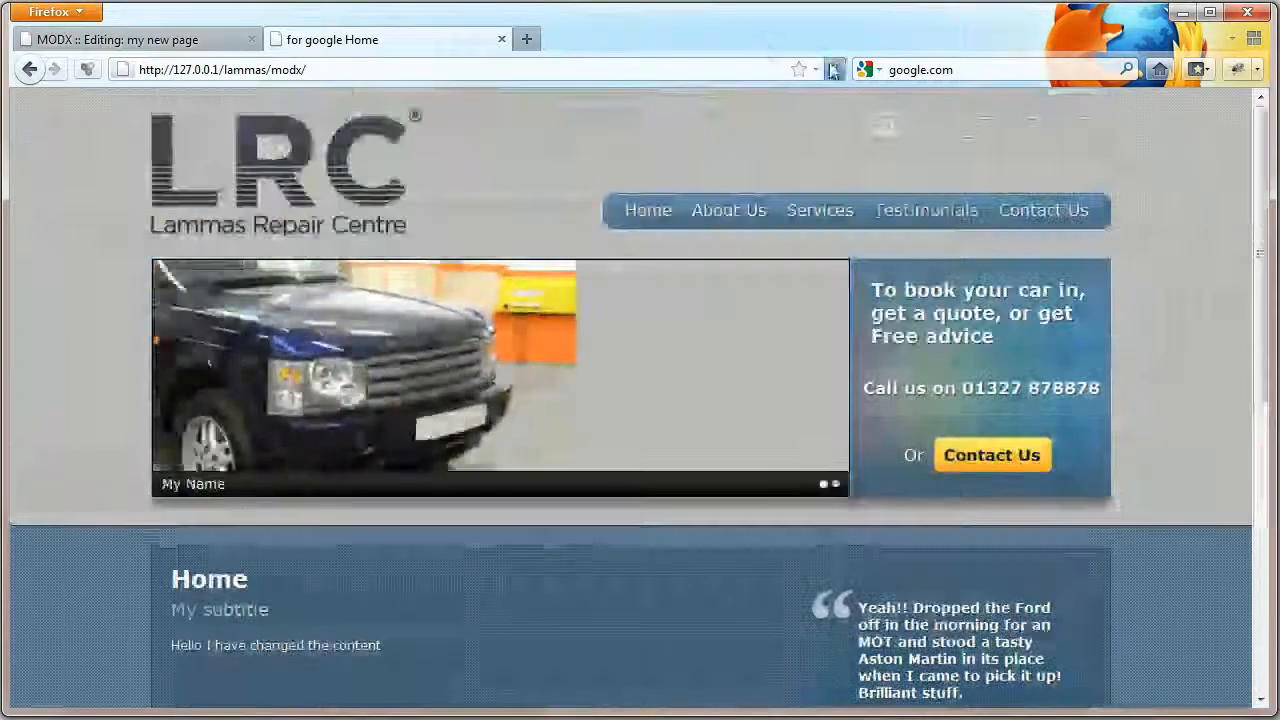
left_click(835, 69)
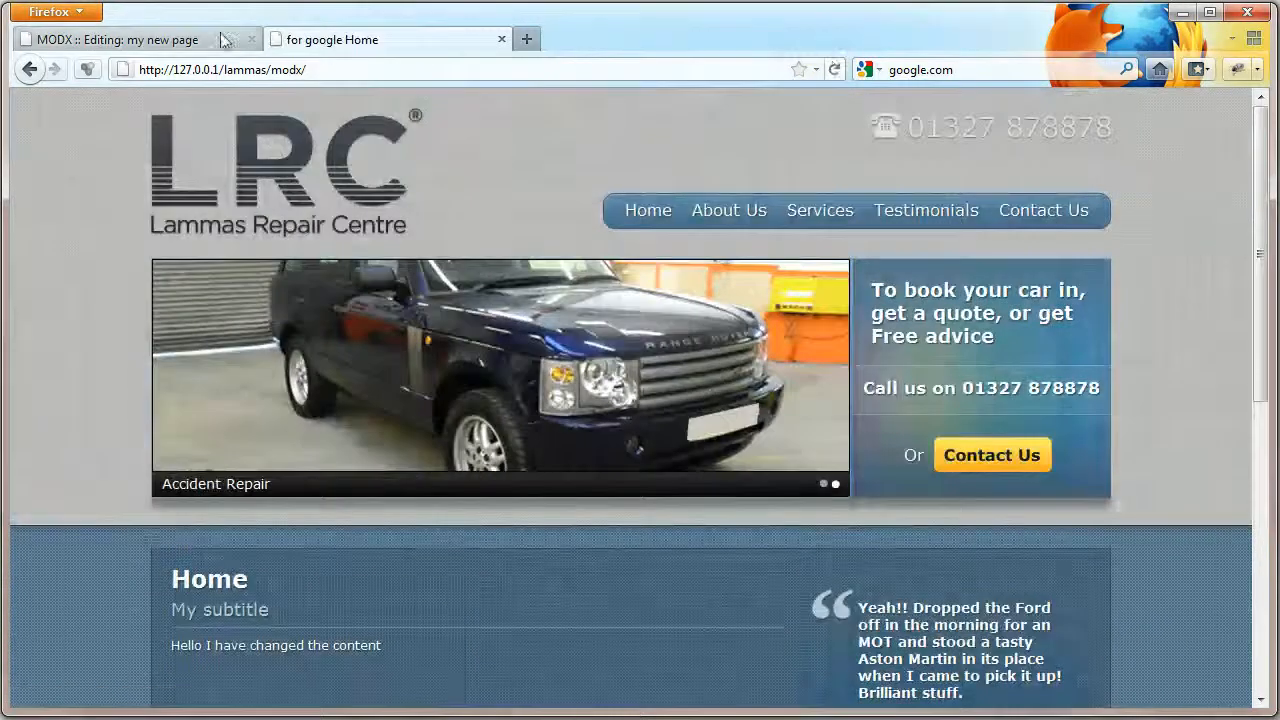
Step: Mark the "my new page" document as published and save it
left_click(163, 40)
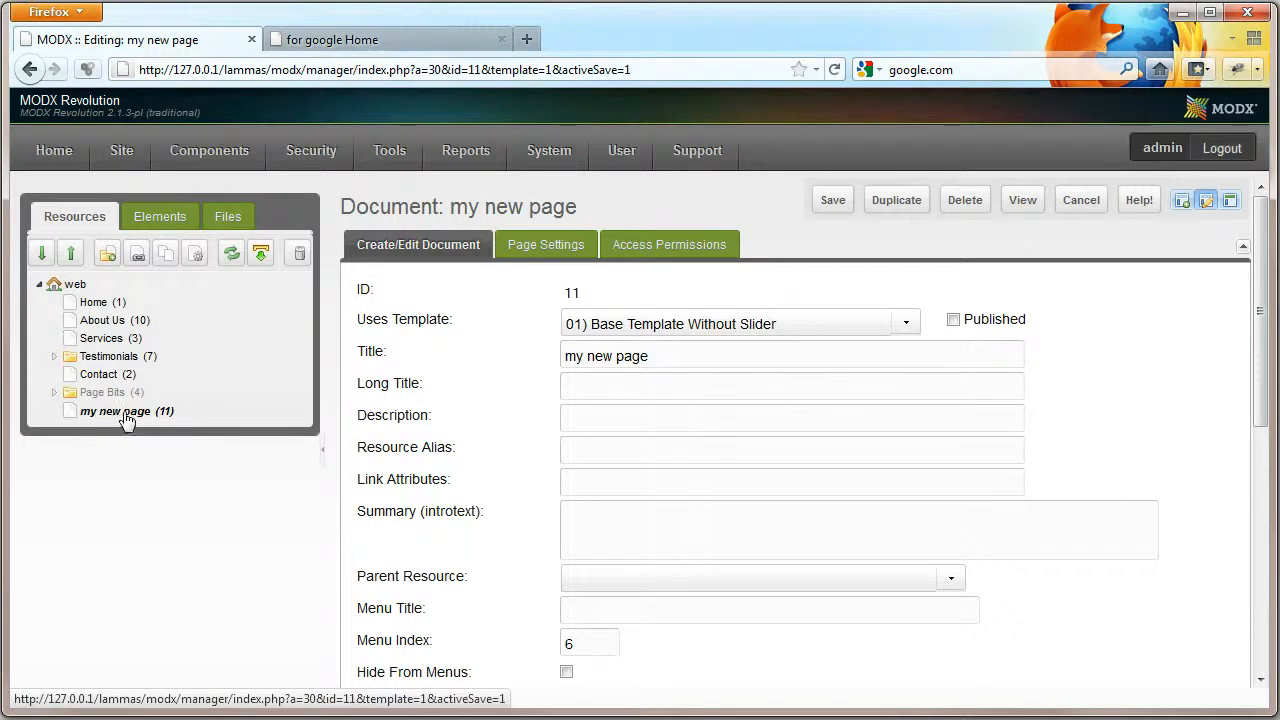
left_click(953, 320)
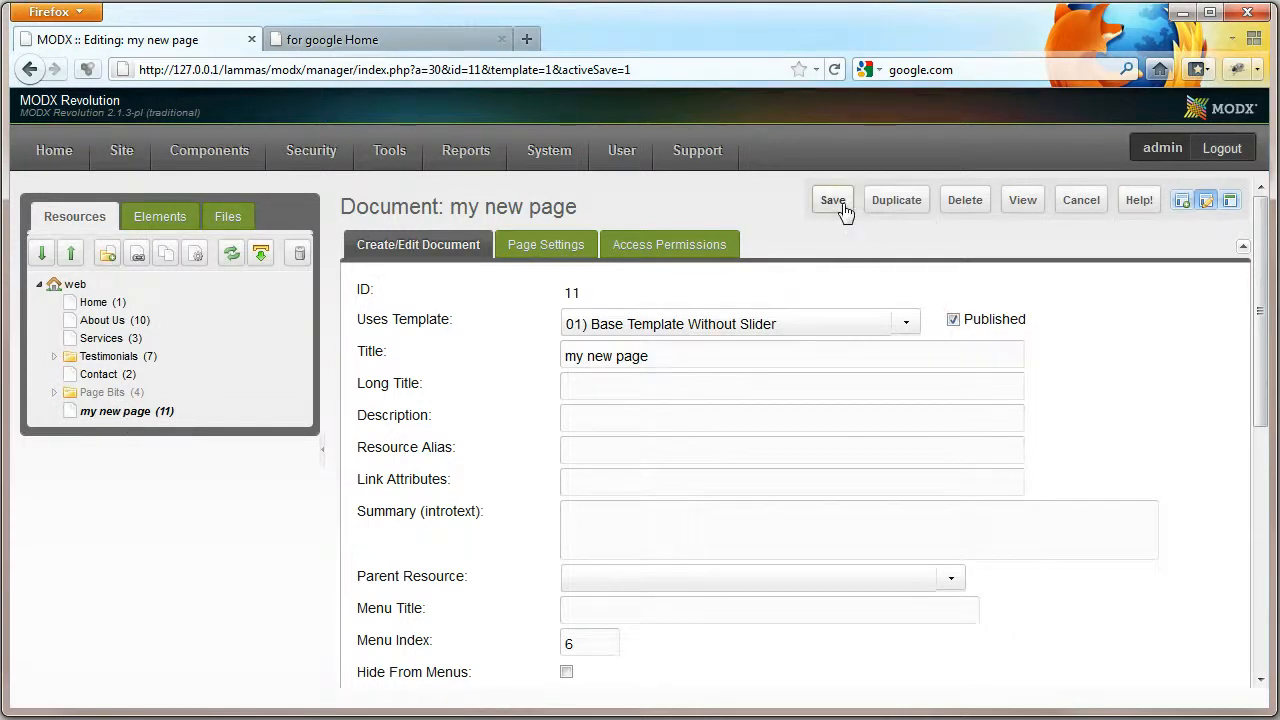
left_click(838, 203)
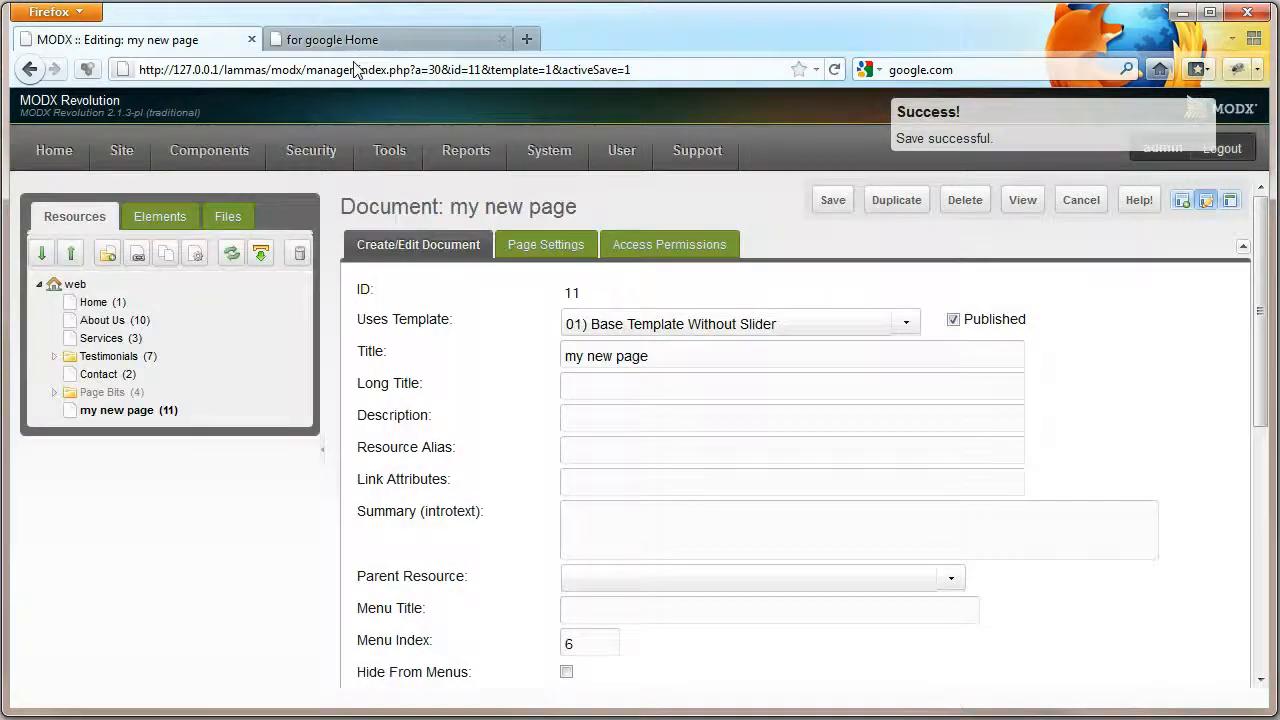
Step: Reload the live home page, open my new page from the site navigation and look through its layout
left_click(362, 40)
left_click(834, 69)
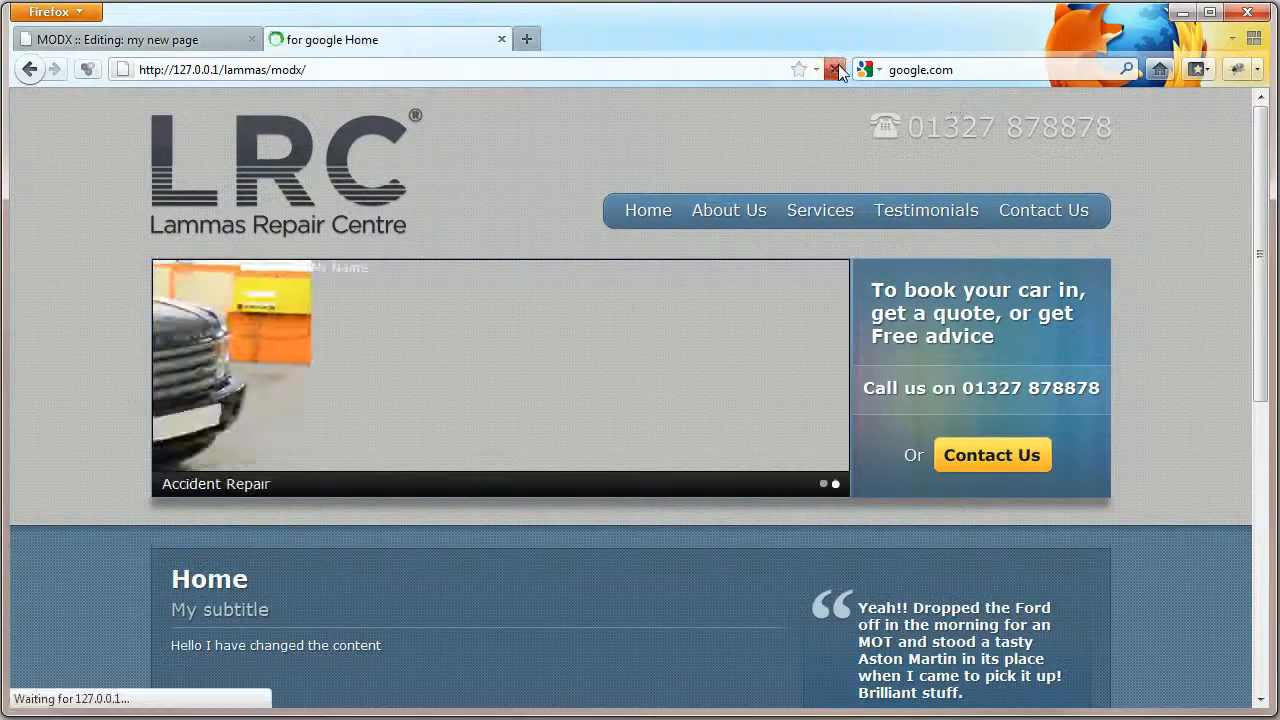
left_click(1013, 220)
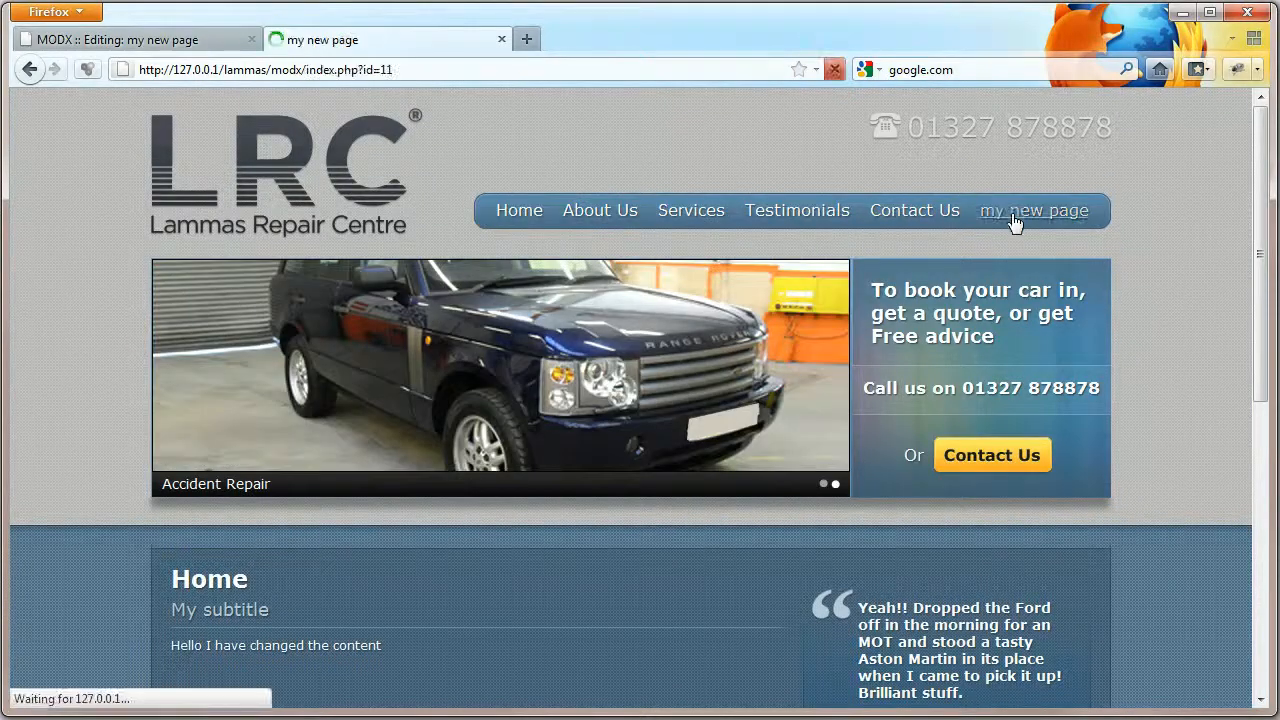
scroll(937, 220, "down", 5)
scroll(851, 543, "up", 4)
scroll(816, 566, "up", 2)
Step: Change the template of the "my new page" document to Contact Us, accept the template change and save the document
left_click(180, 40)
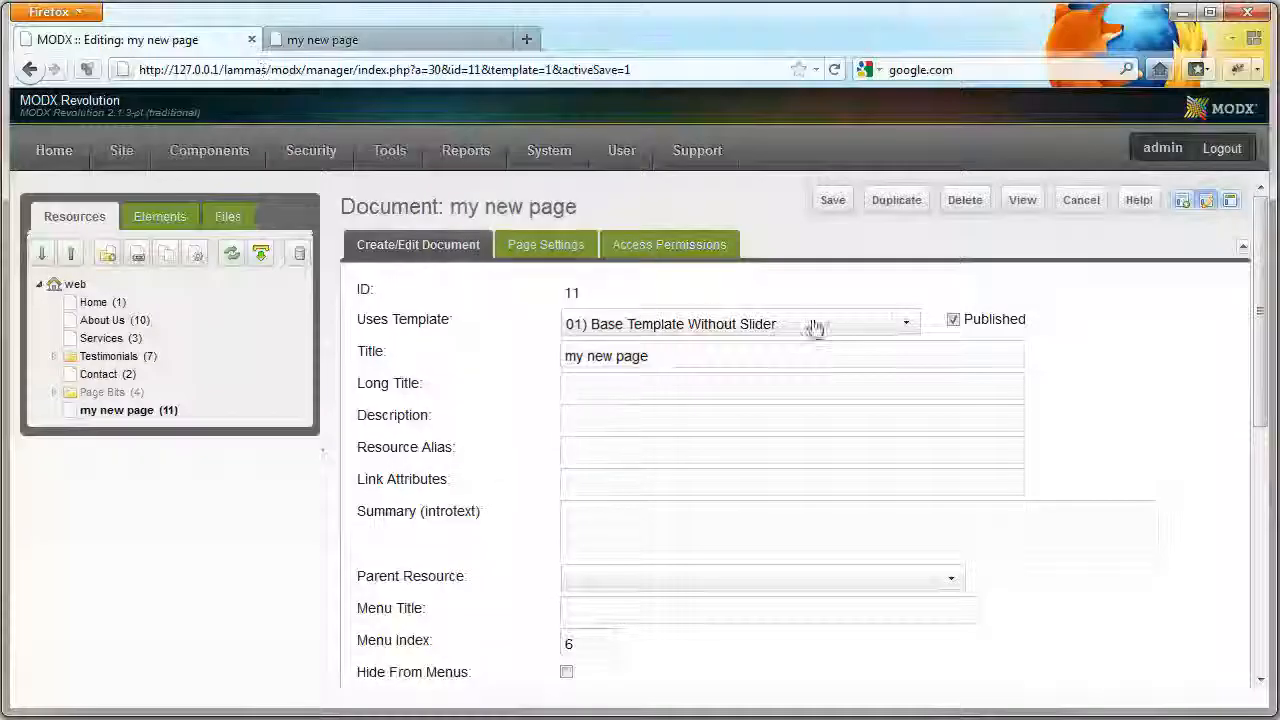
left_click(908, 322)
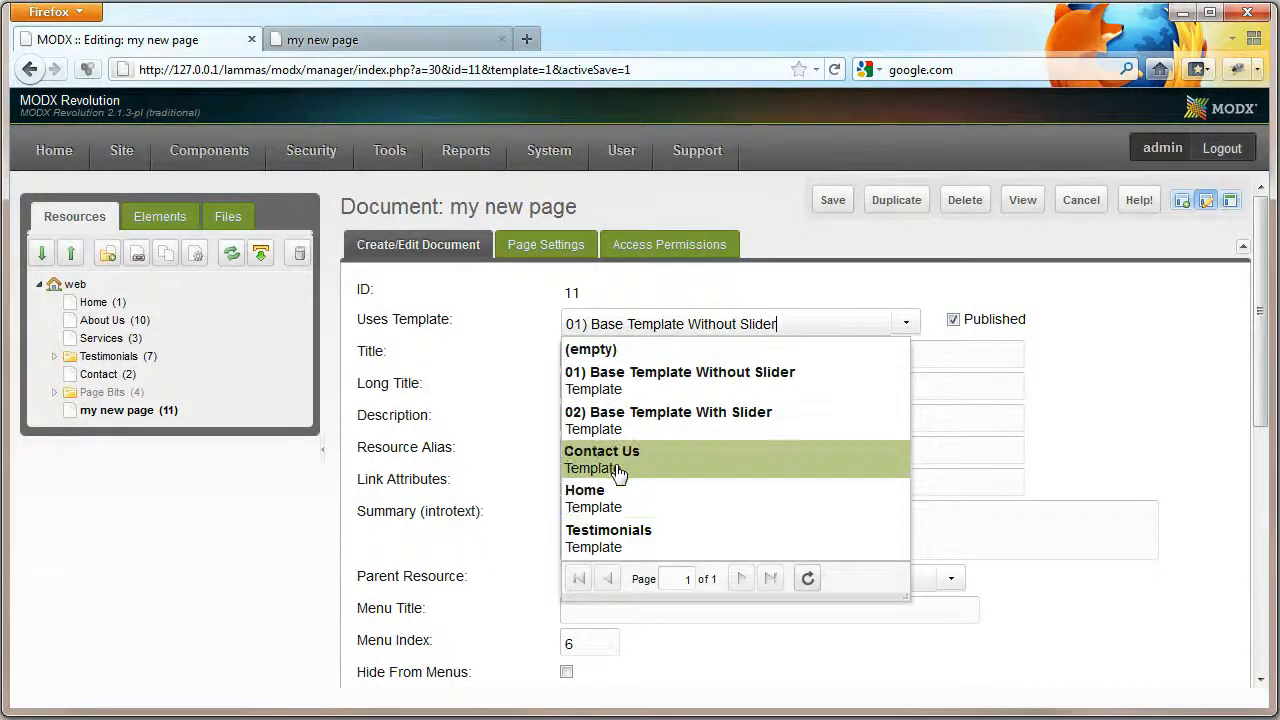
left_click(618, 470)
left_click(598, 462)
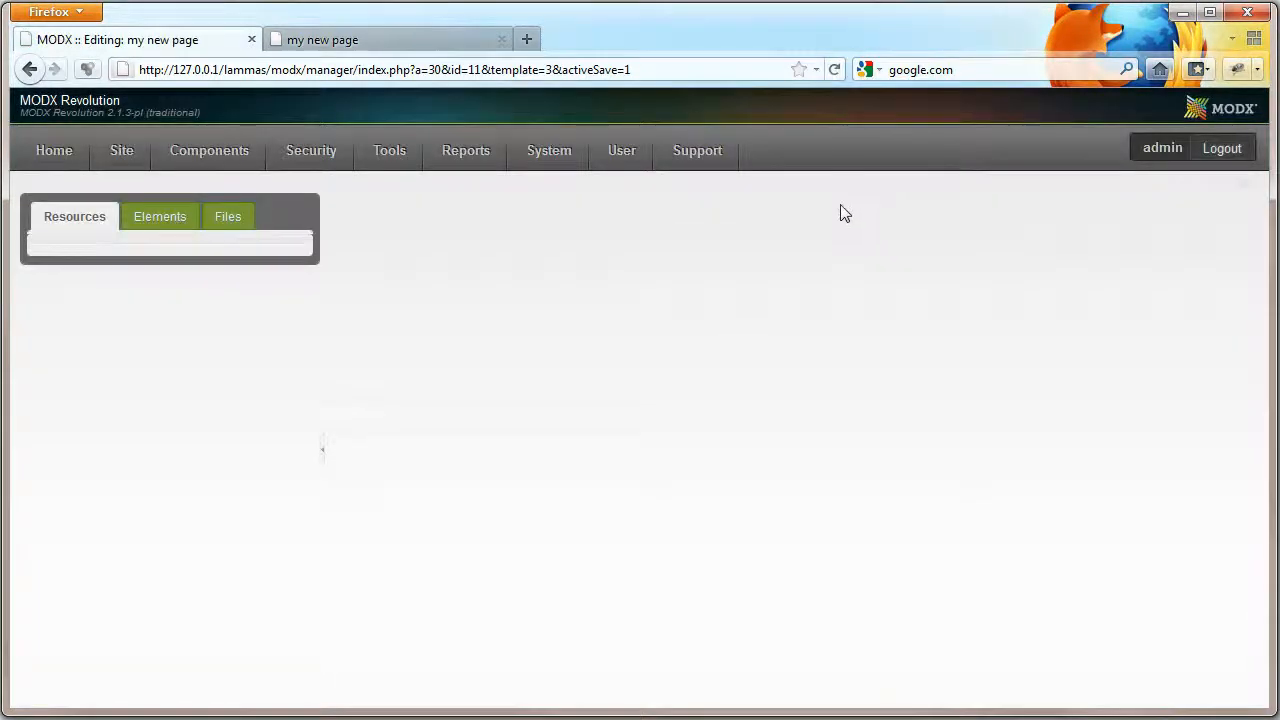
left_click(368, 42)
left_click(836, 70)
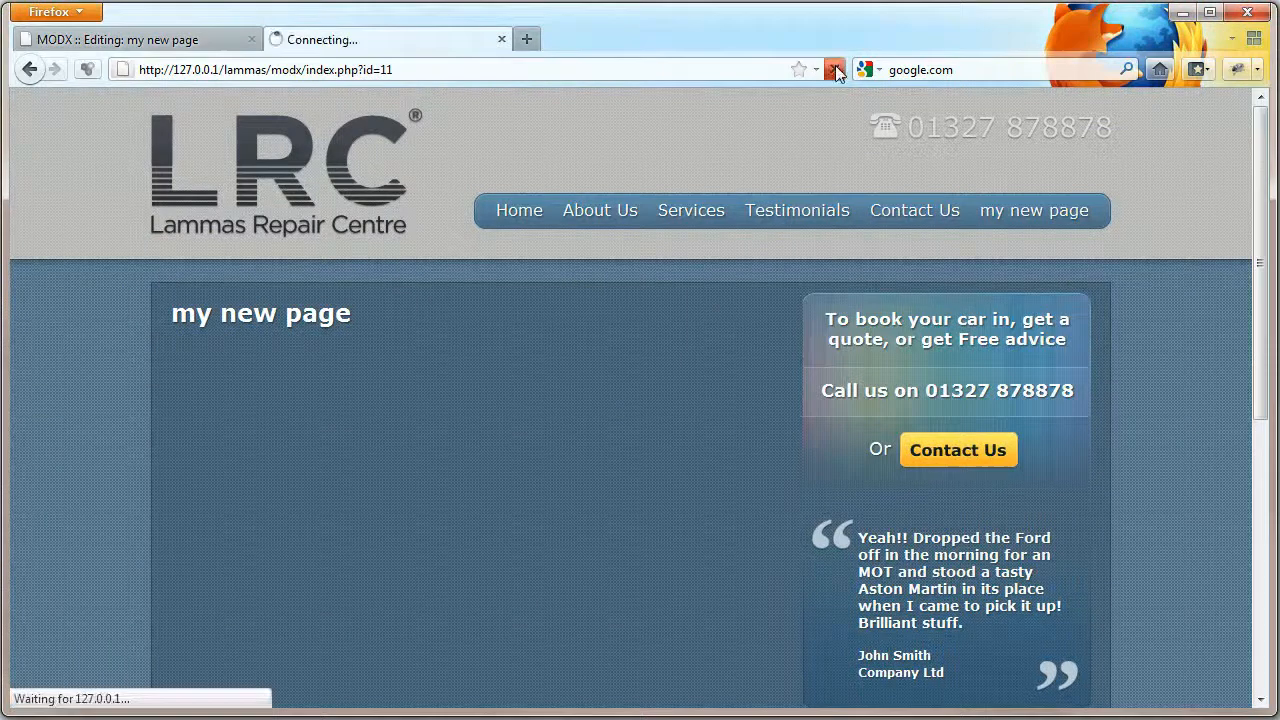
left_click(215, 42)
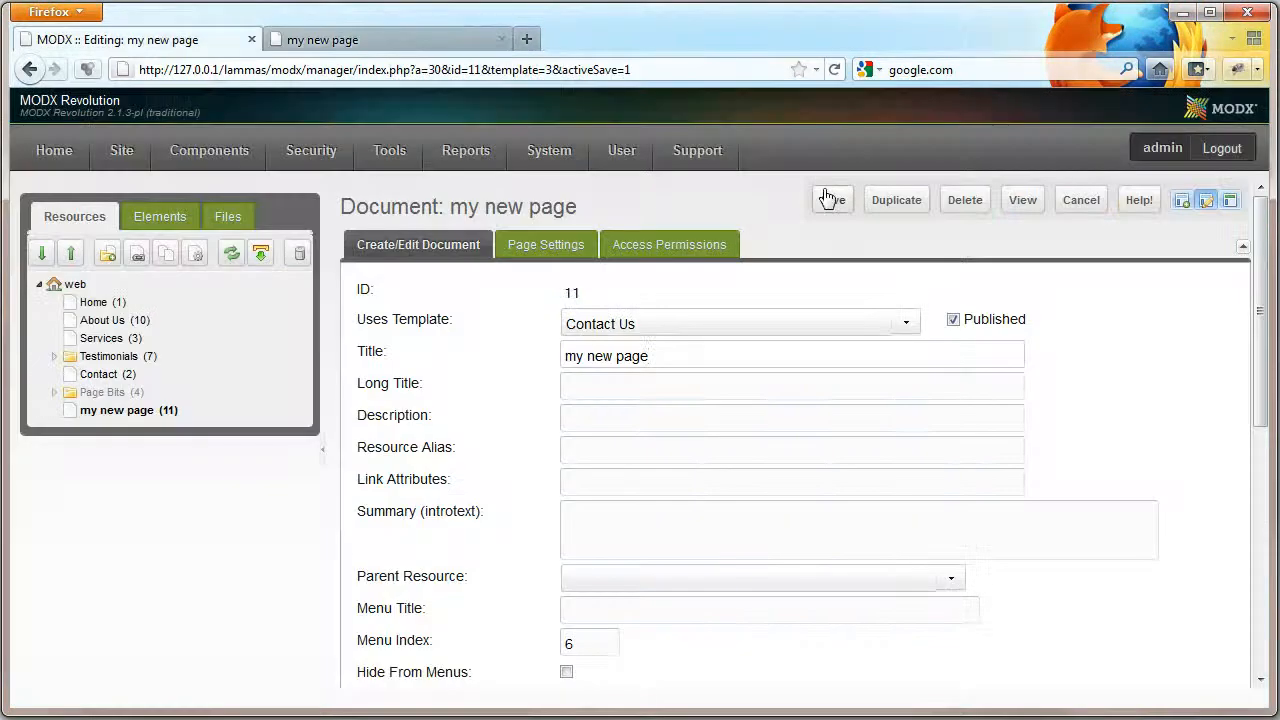
left_click(830, 198)
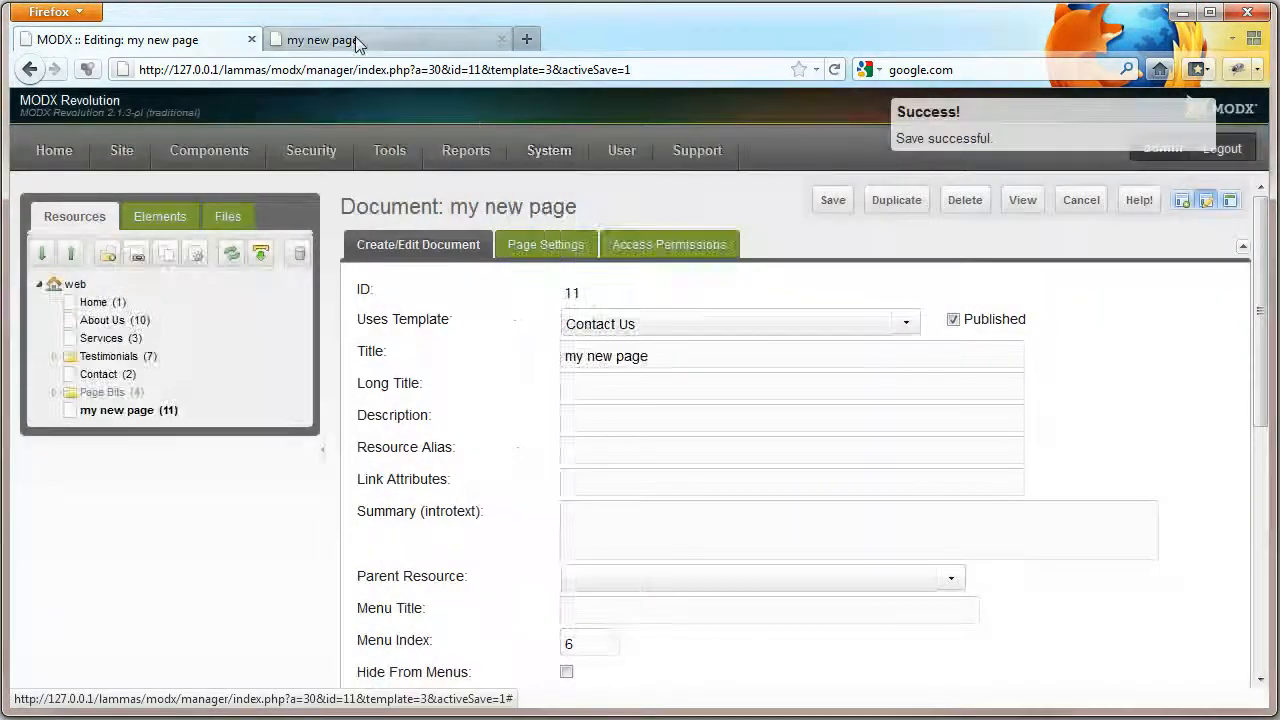
Step: Reload my new page on the live site and look through its Contact Us layout
left_click(355, 38)
left_click(836, 70)
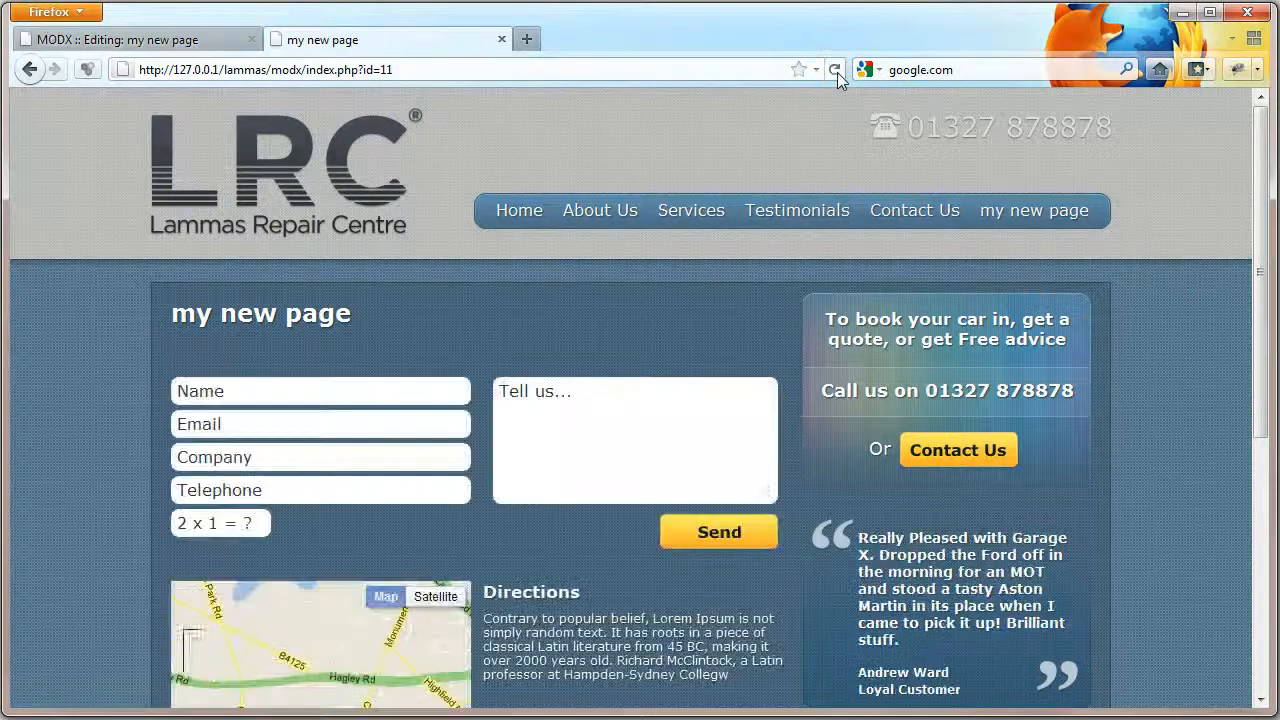
scroll(917, 226, "down", 4)
scroll(917, 226, "up", 4)
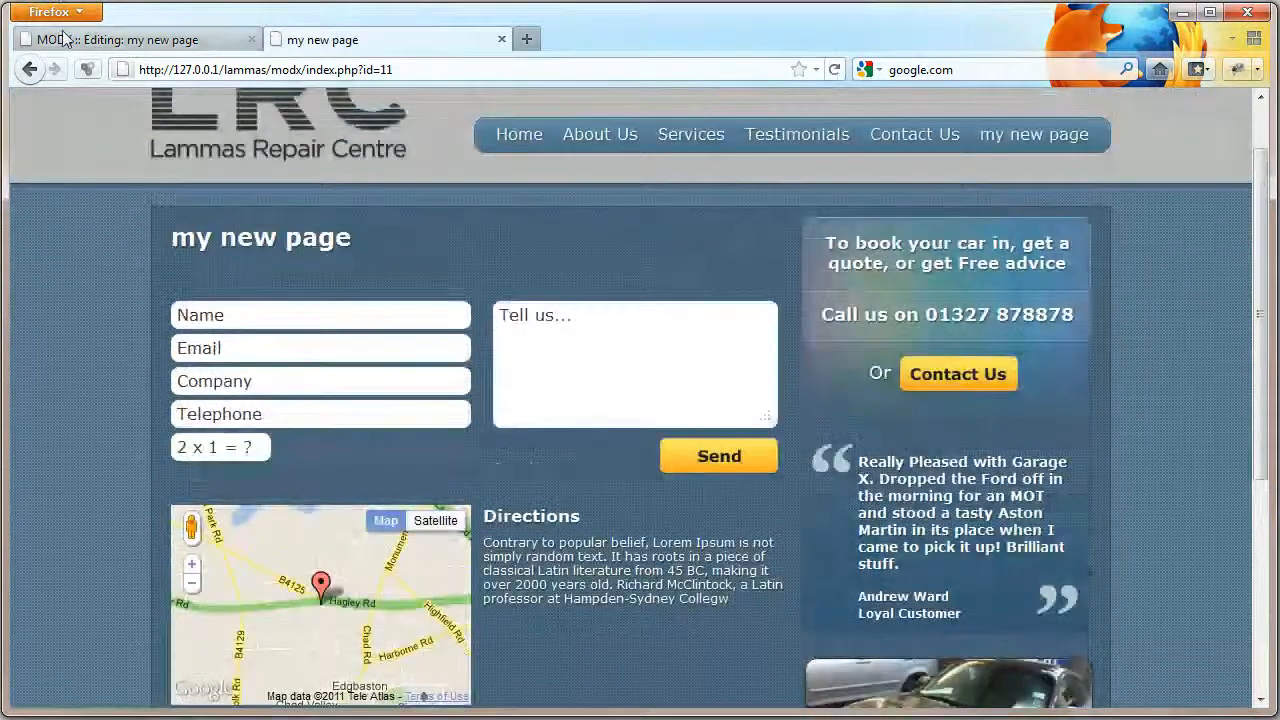
Step: Open the template choices for "my new page" and review the live About Us page's layout for comparison
left_click(118, 40)
left_click(909, 330)
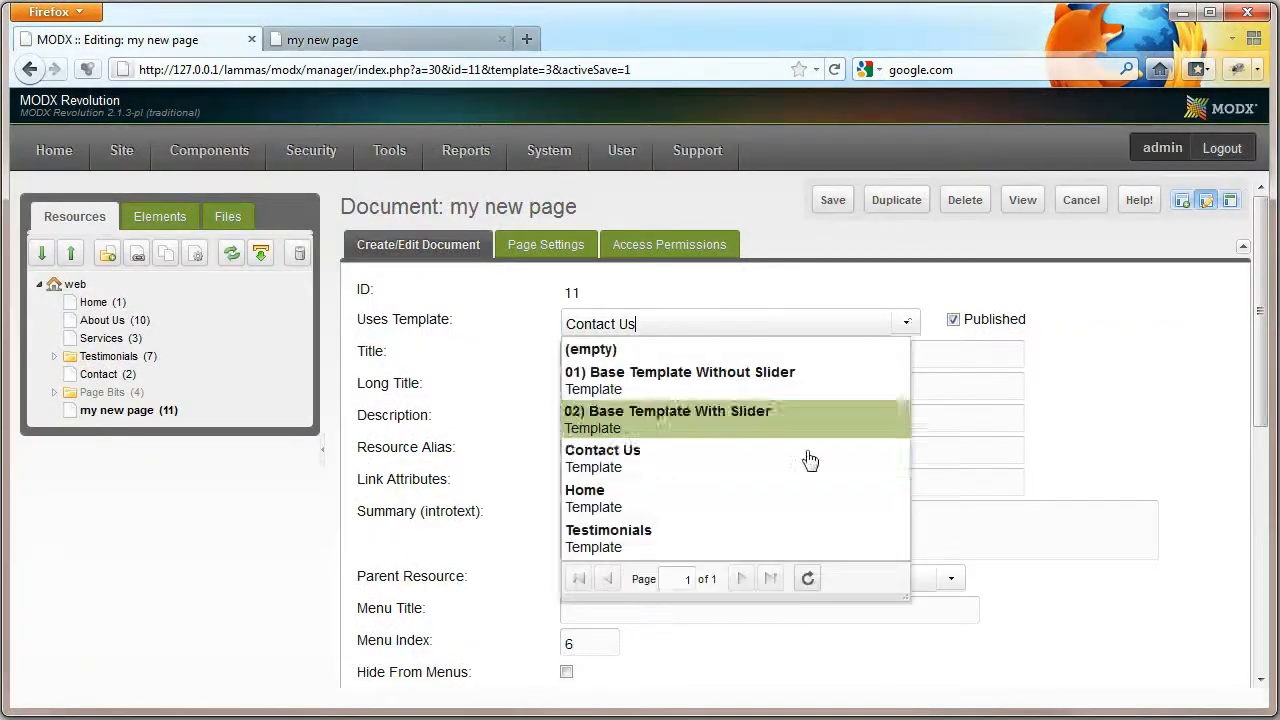
left_click(372, 38)
left_click(507, 141)
left_click(624, 226)
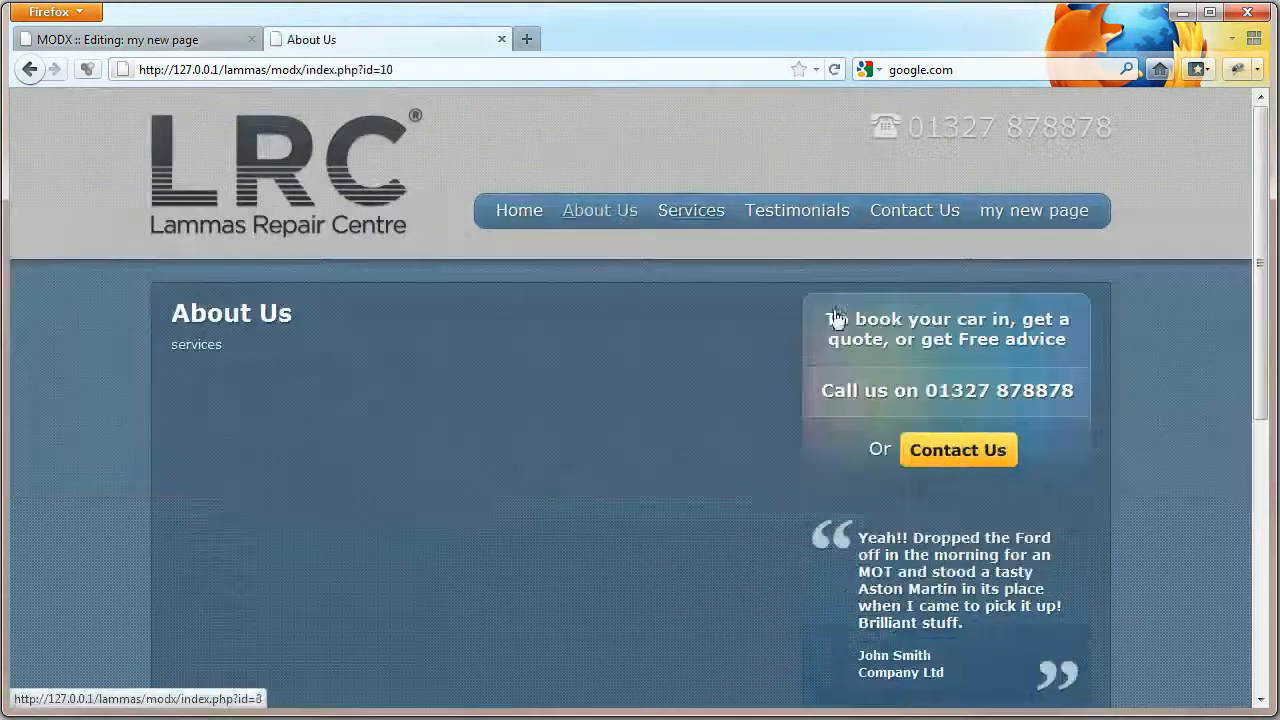
scroll(624, 226, "down", 10)
scroll(340, 625, "up", 10)
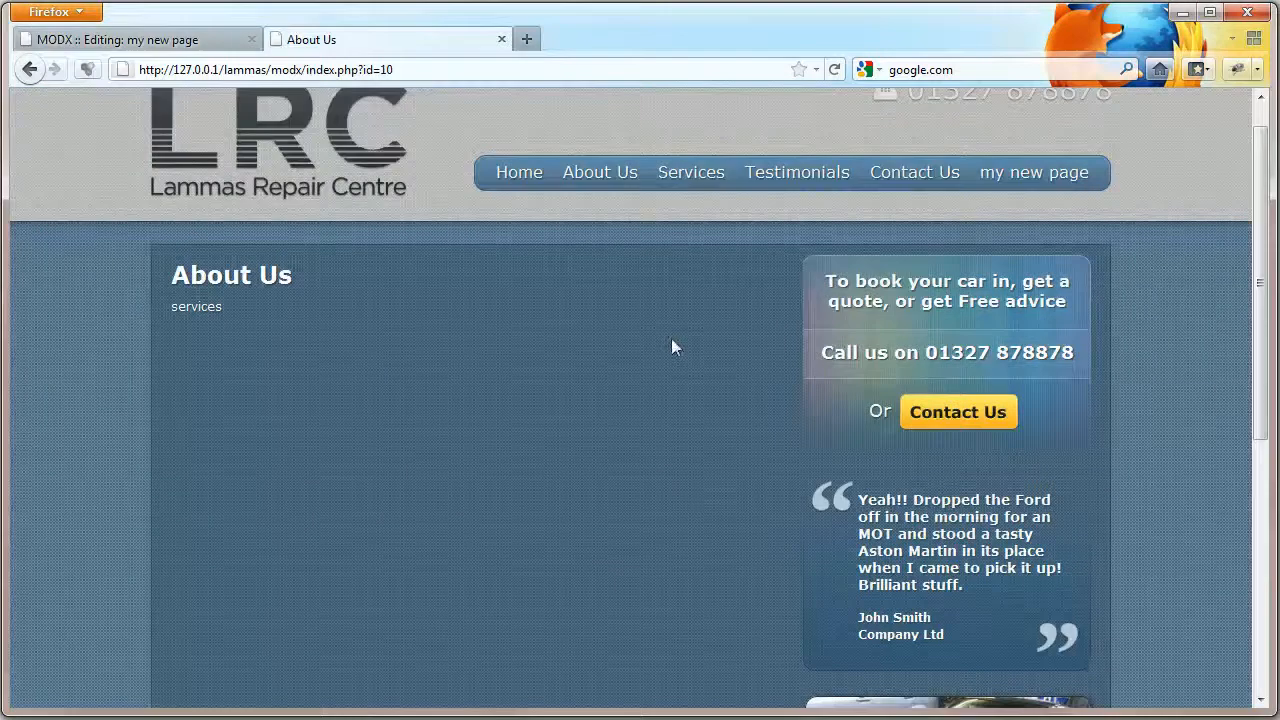
Step: Change the template of "my new page" to 02) Base Template With Slider, accept the template change and save the document
left_click(186, 40)
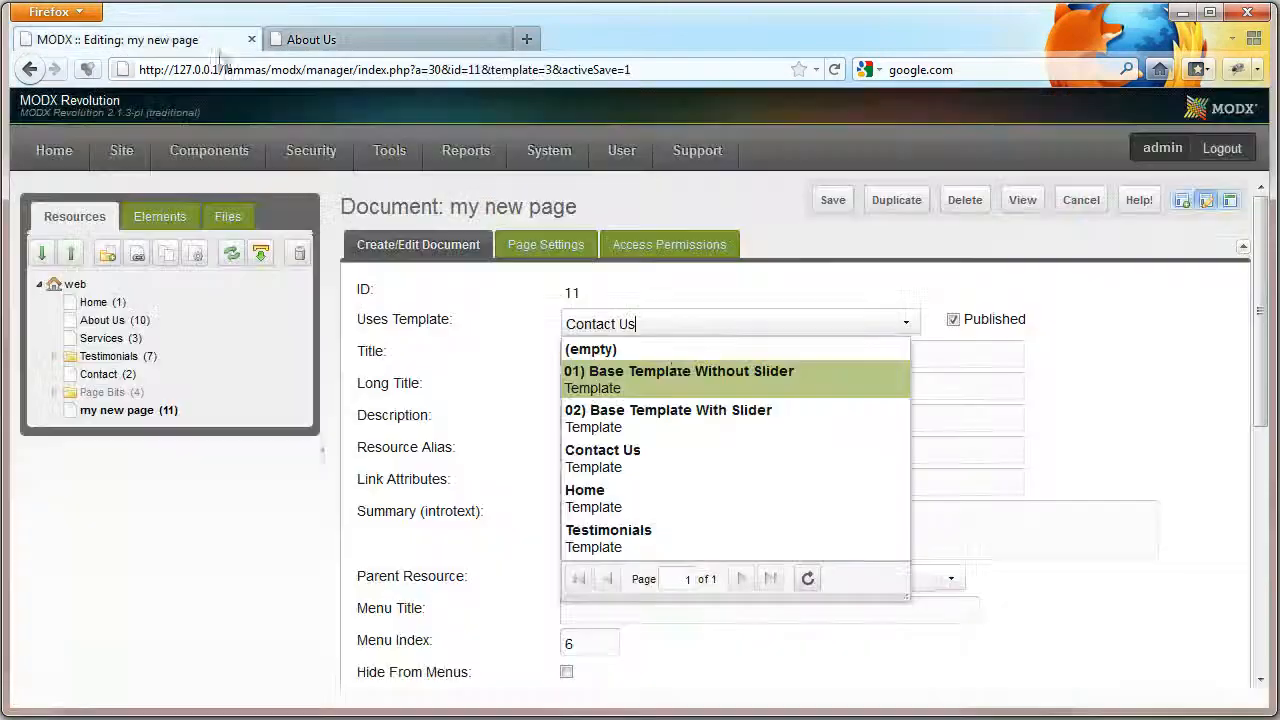
left_click(698, 425)
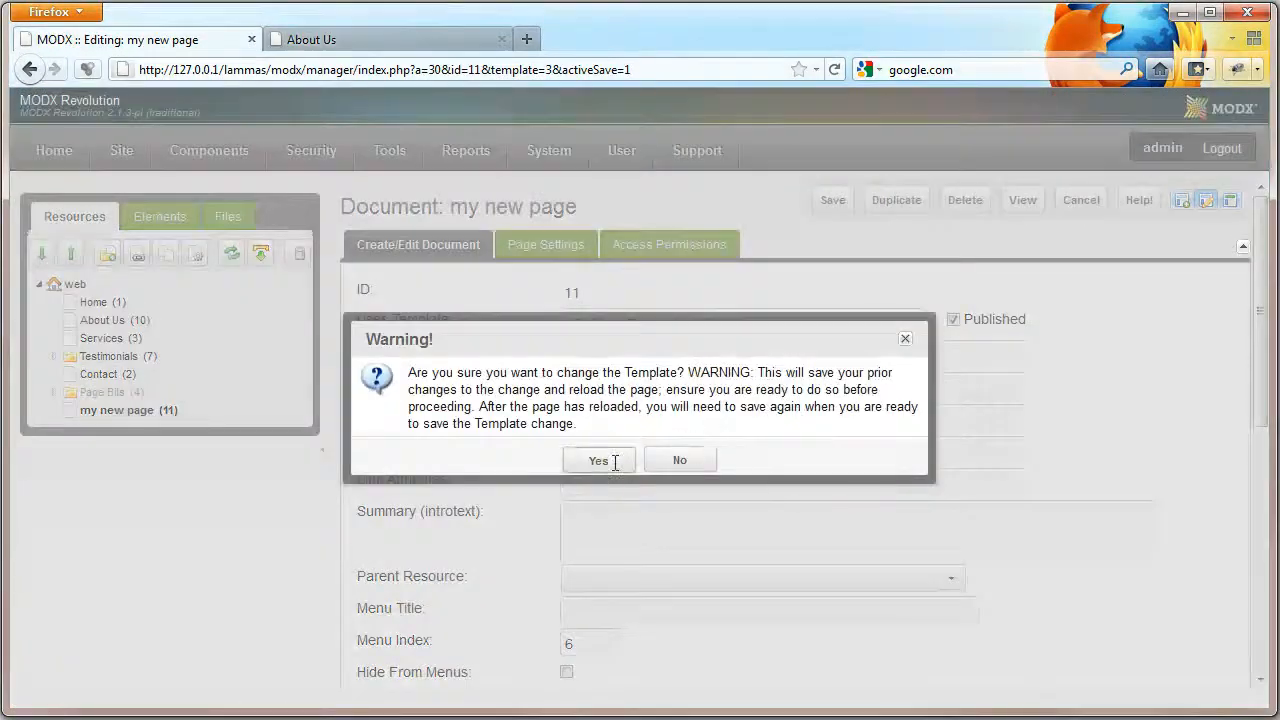
left_click(600, 461)
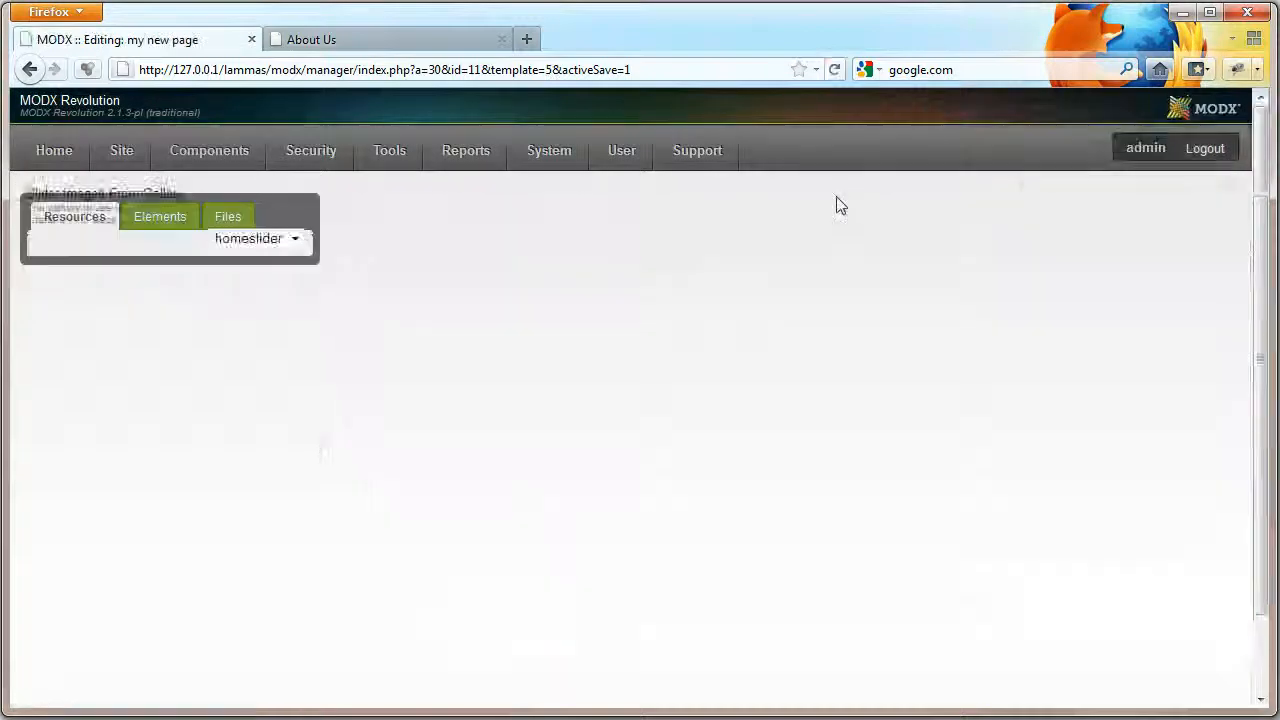
left_click(835, 201)
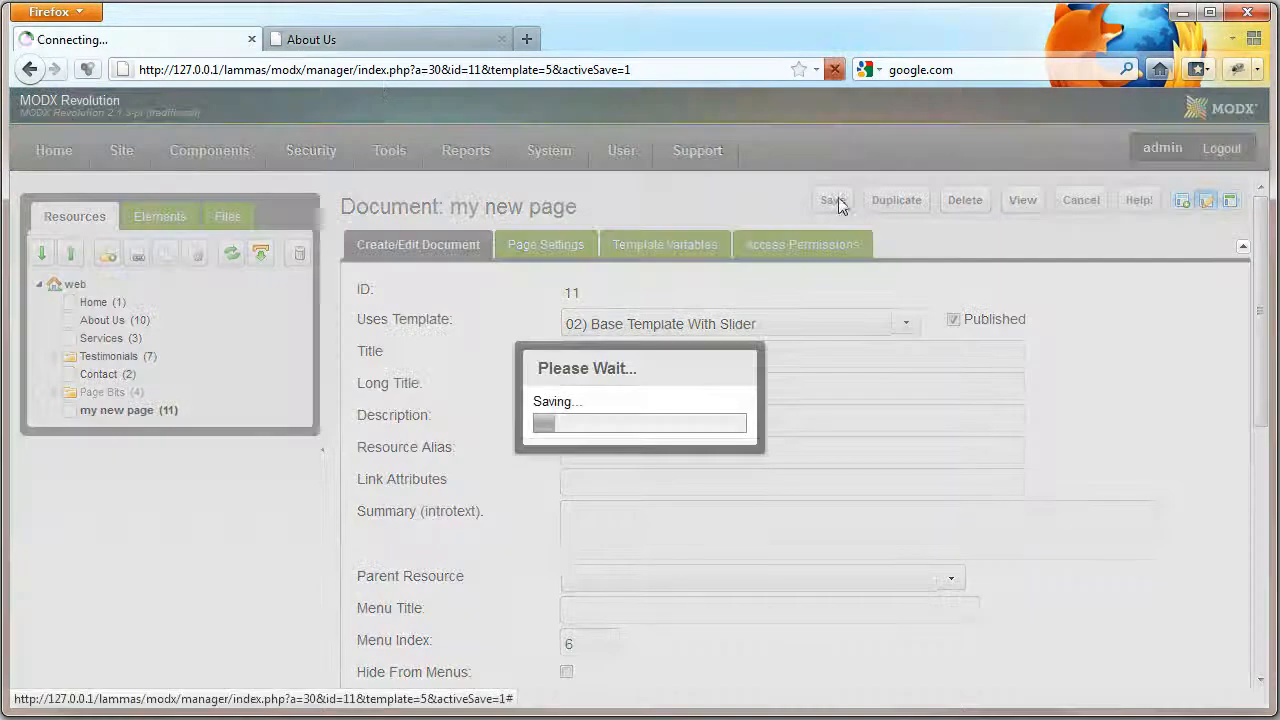
left_click(383, 45)
left_click(835, 70)
left_click(831, 72)
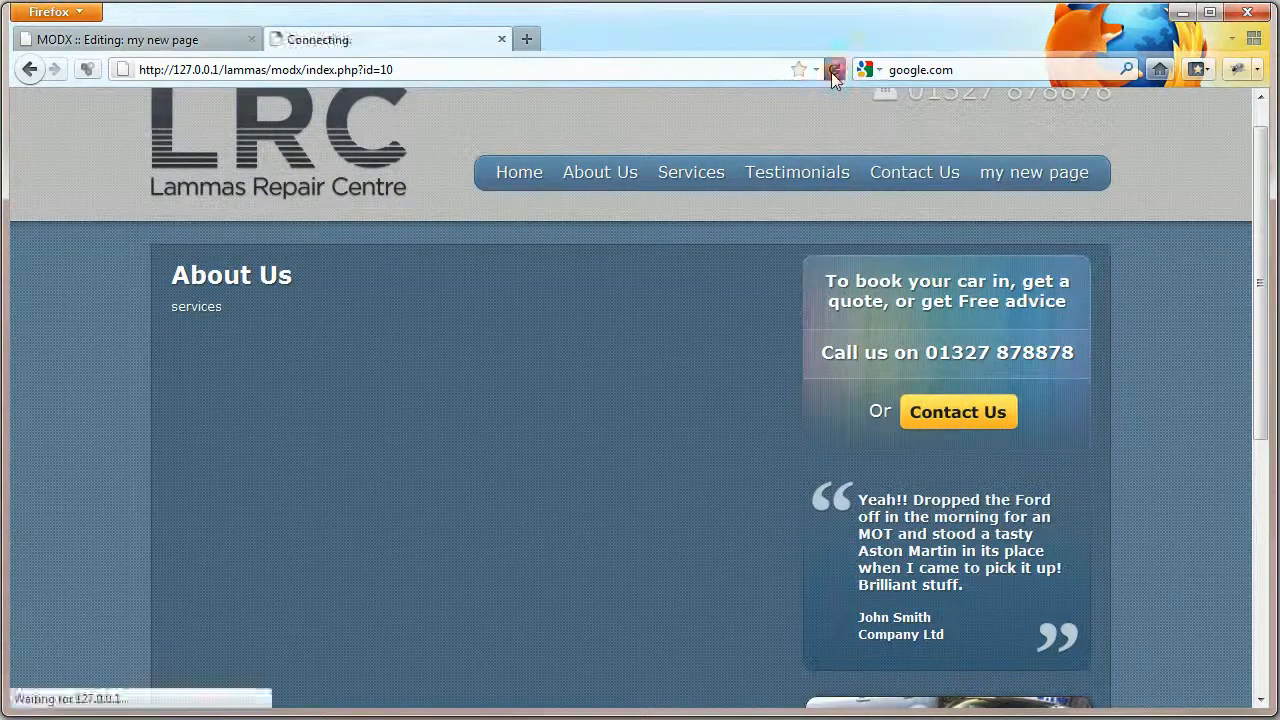
left_click(130, 40)
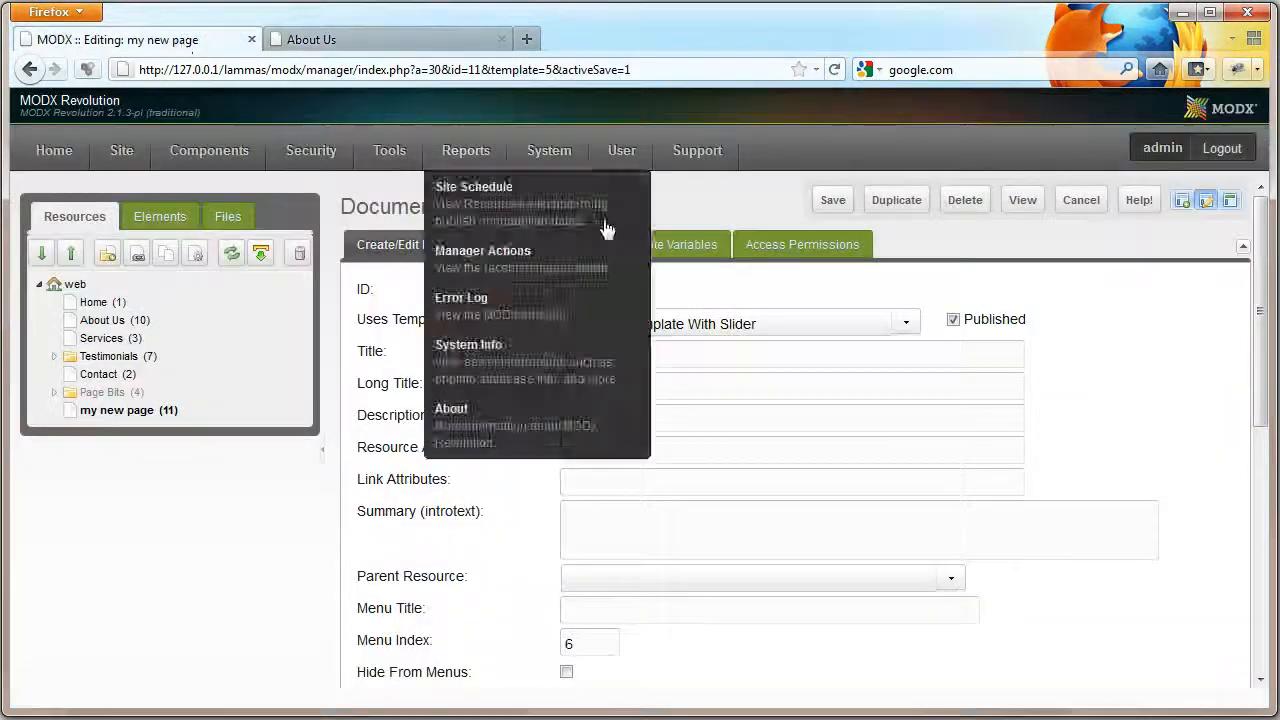
left_click(833, 203)
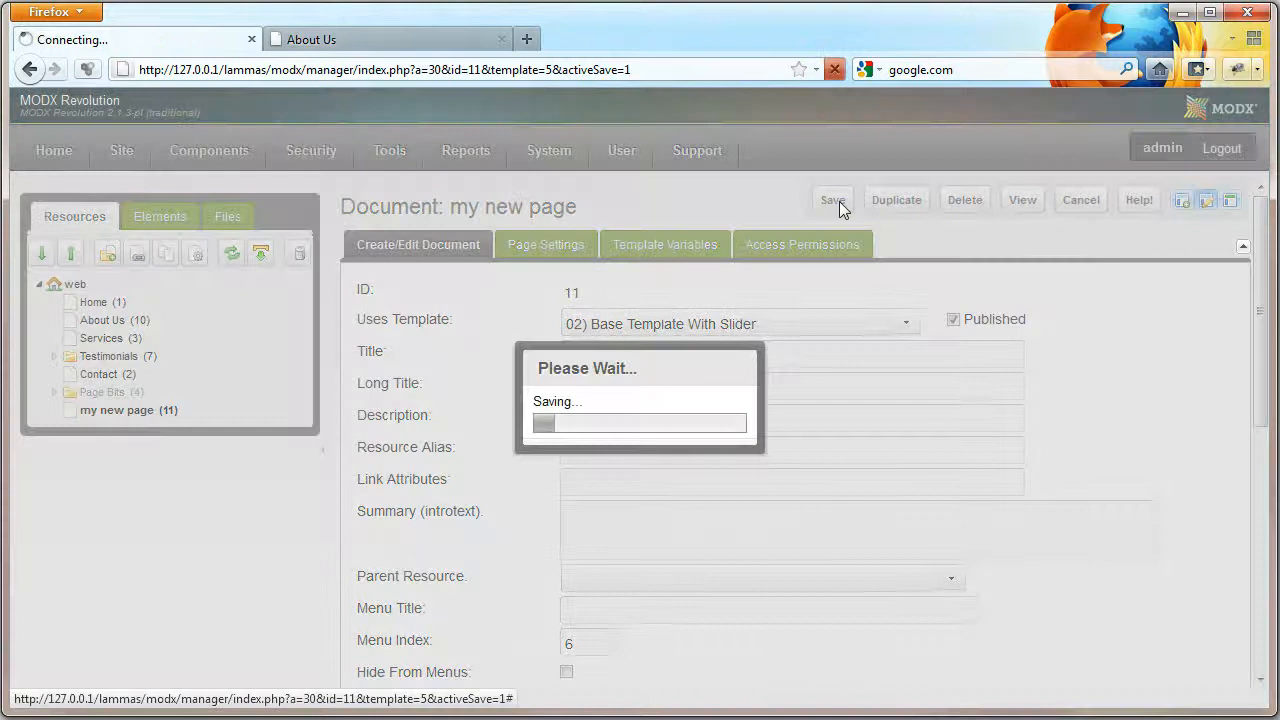
Step: View my new page on the live site and check its slider and the content below it
left_click(350, 40)
left_click(833, 72)
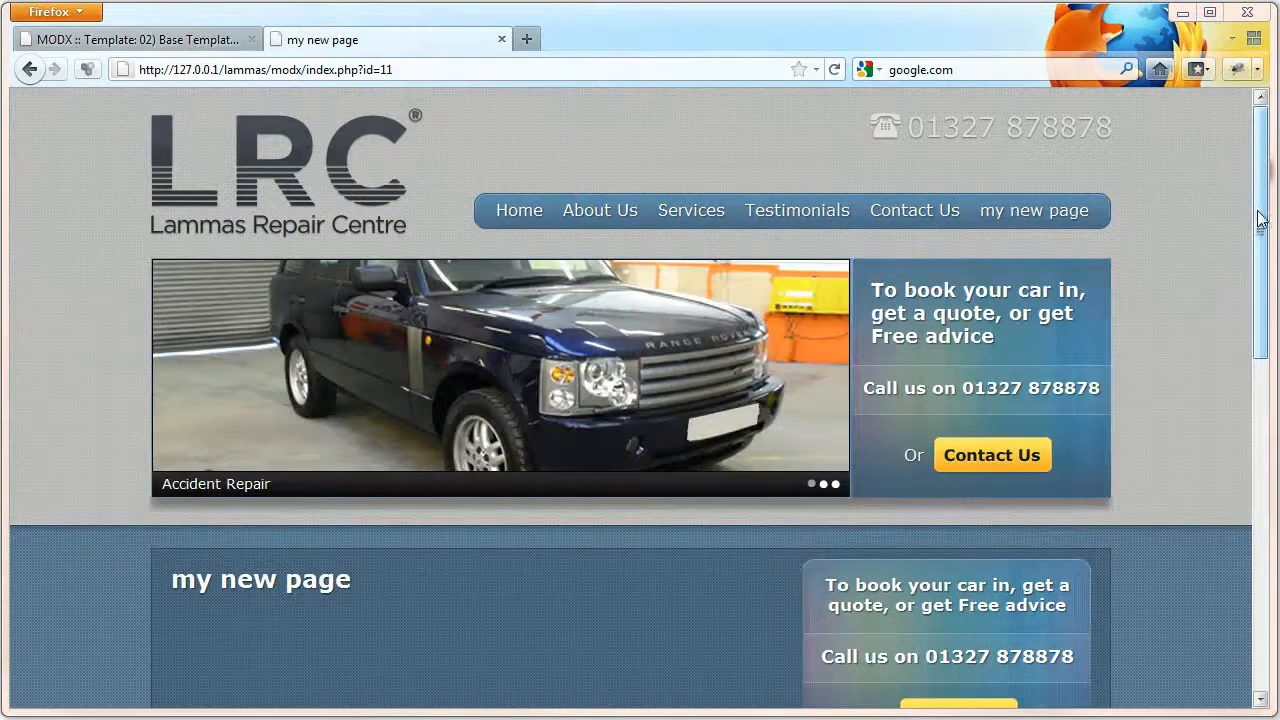
left_click_drag(1260, 219, 1260, 283)
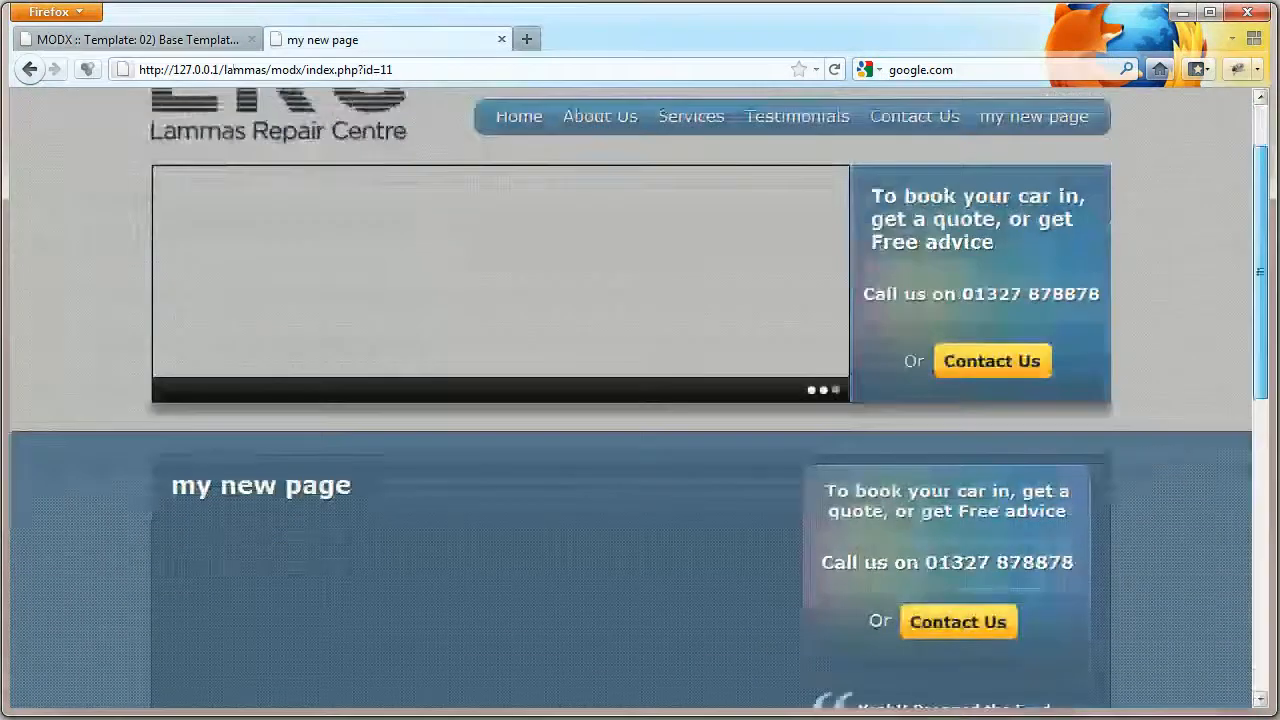
Step: Reopen the "my new page" document in the manager, hide it from menus and save it
left_click(200, 42)
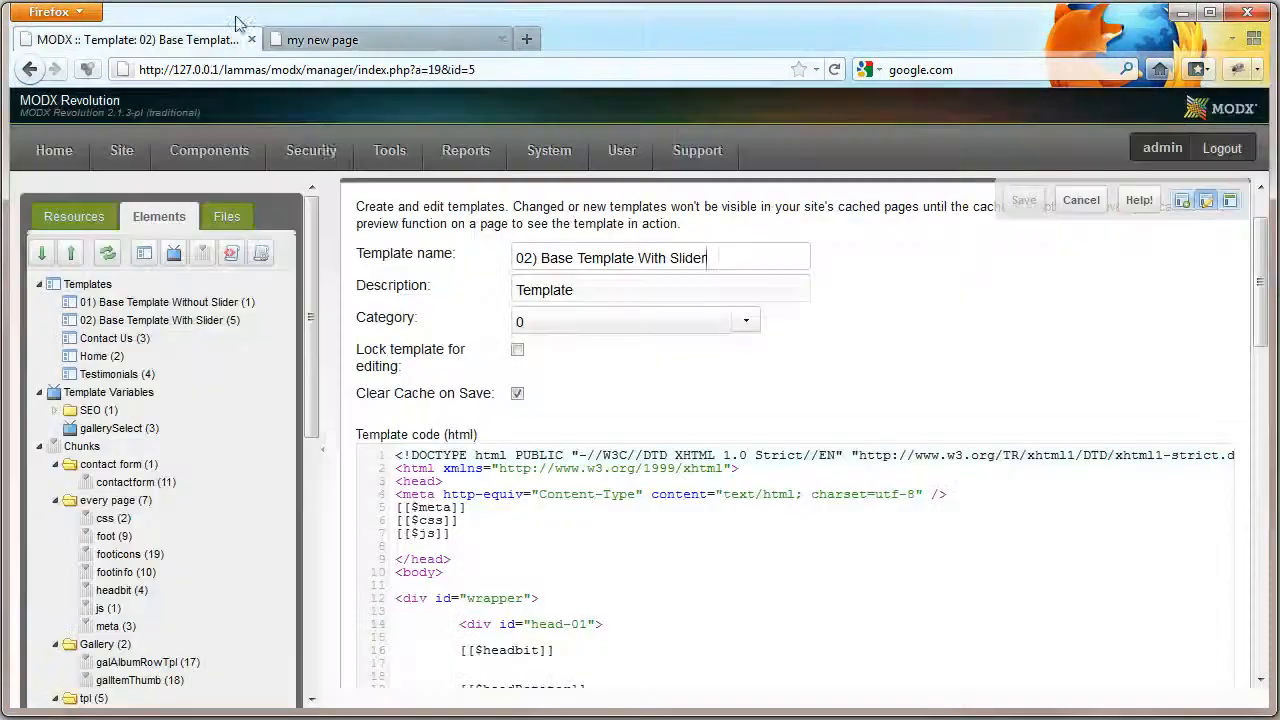
left_click(54, 222)
left_click(146, 223)
left_click(51, 221)
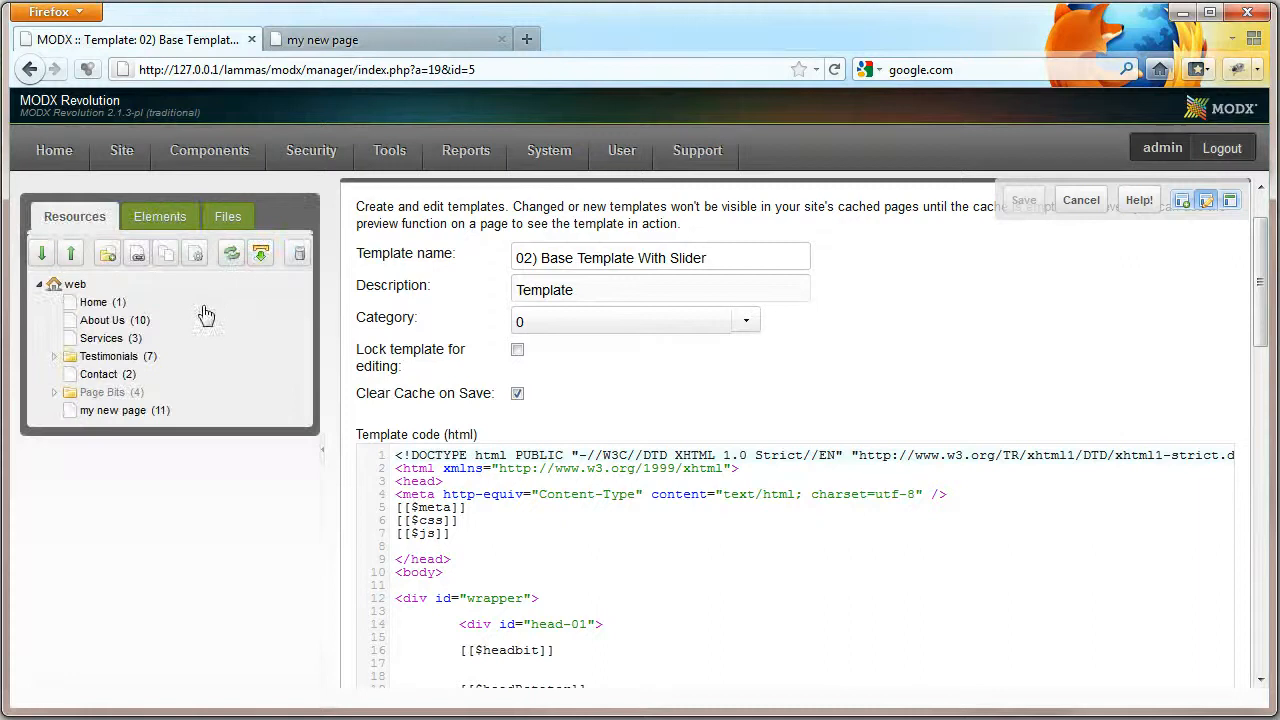
left_click(112, 410)
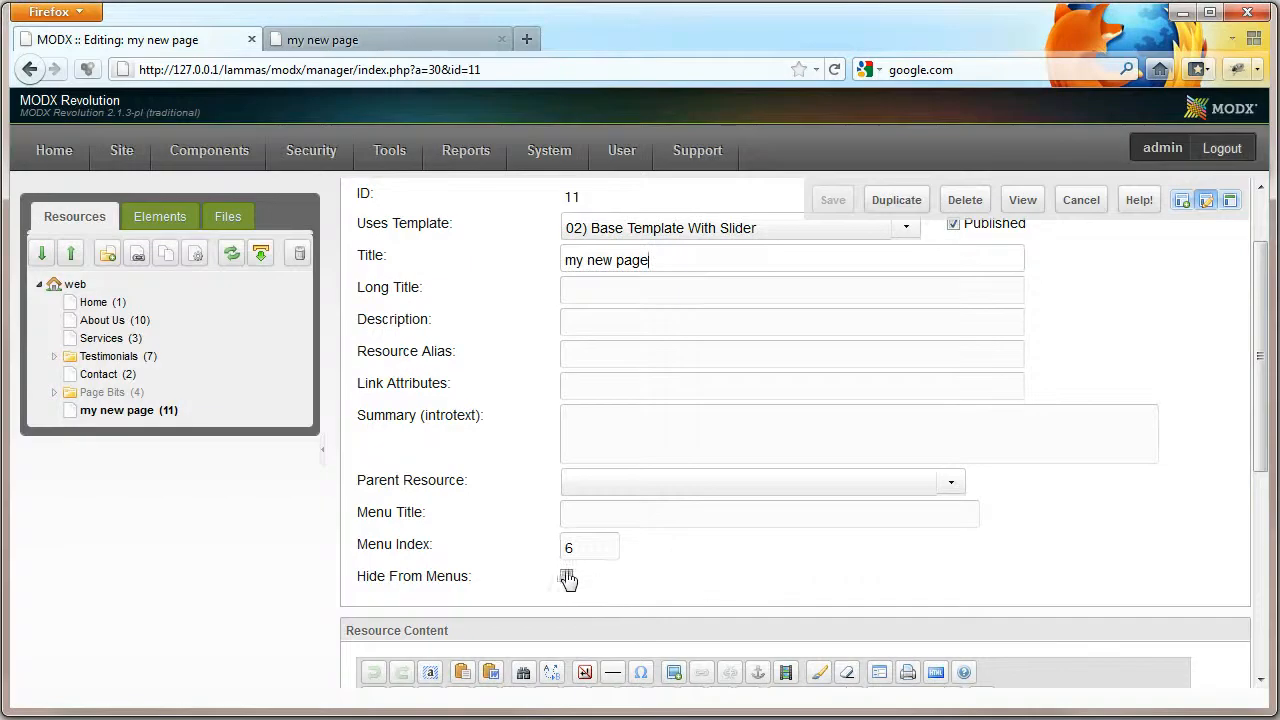
left_click(566, 578)
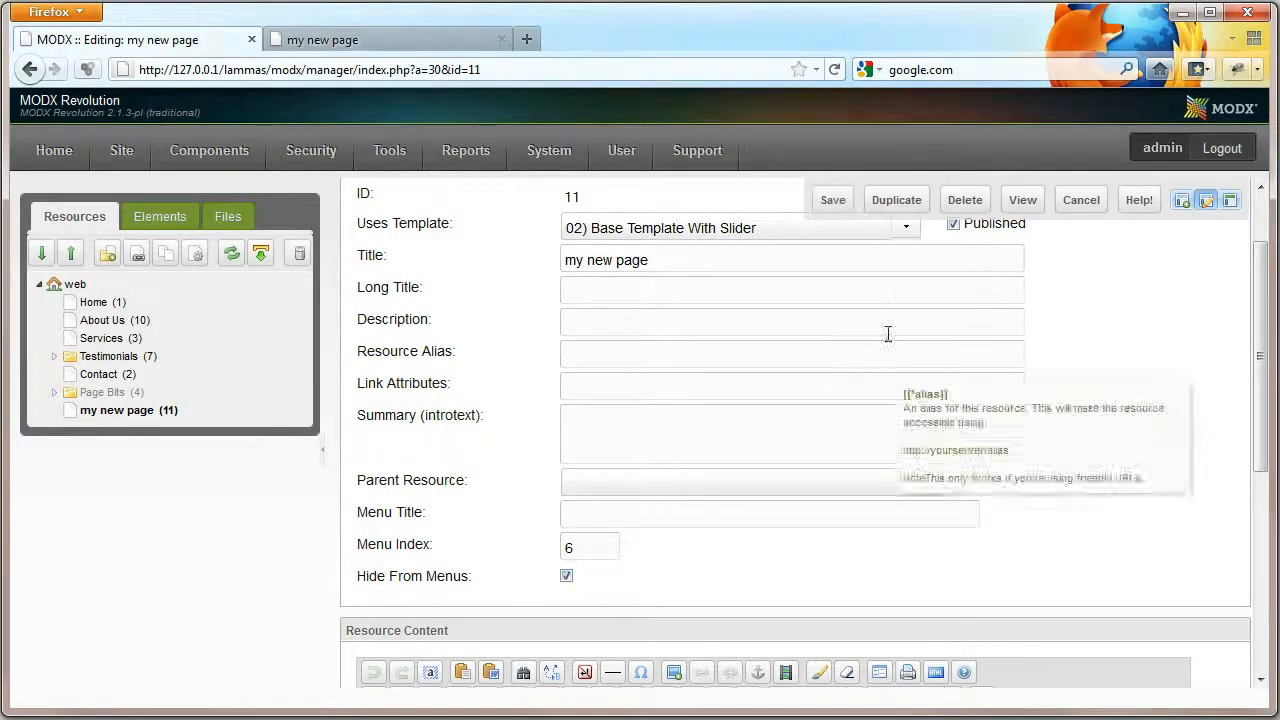
left_click(835, 202)
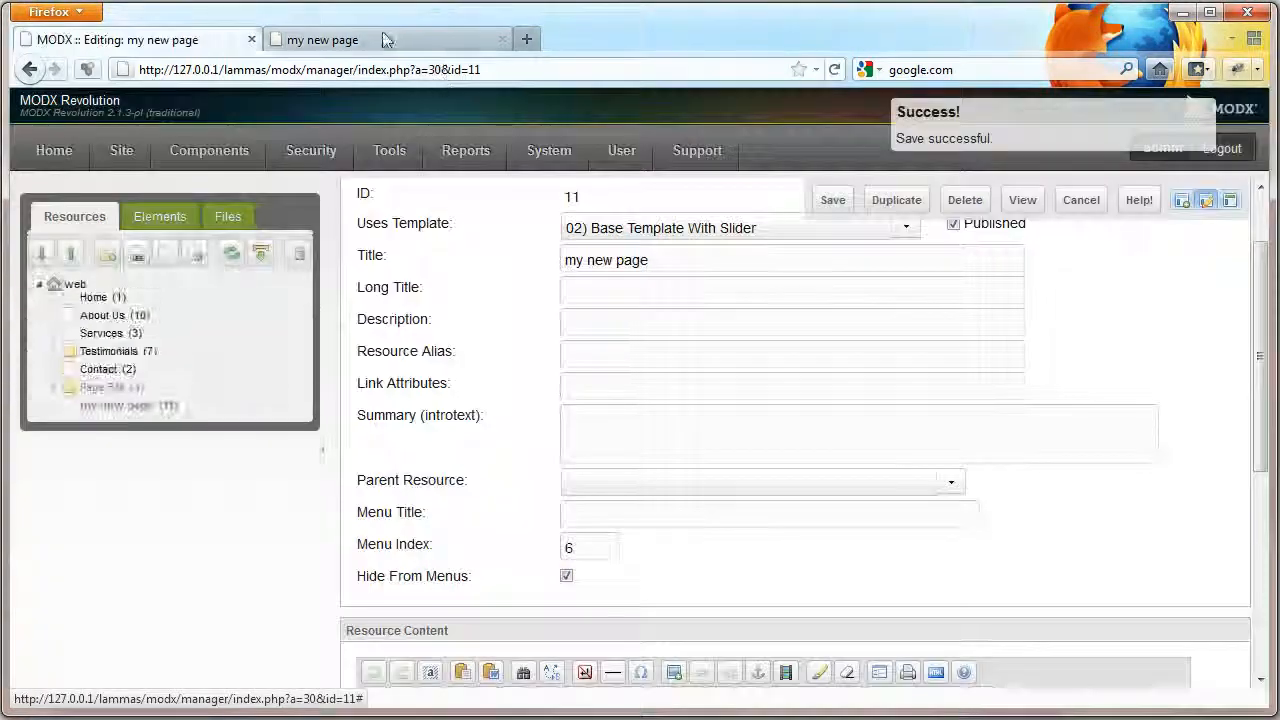
Step: Reload my new page on the live site and check the navigation menu and page heading
left_click(390, 40)
left_click(835, 70)
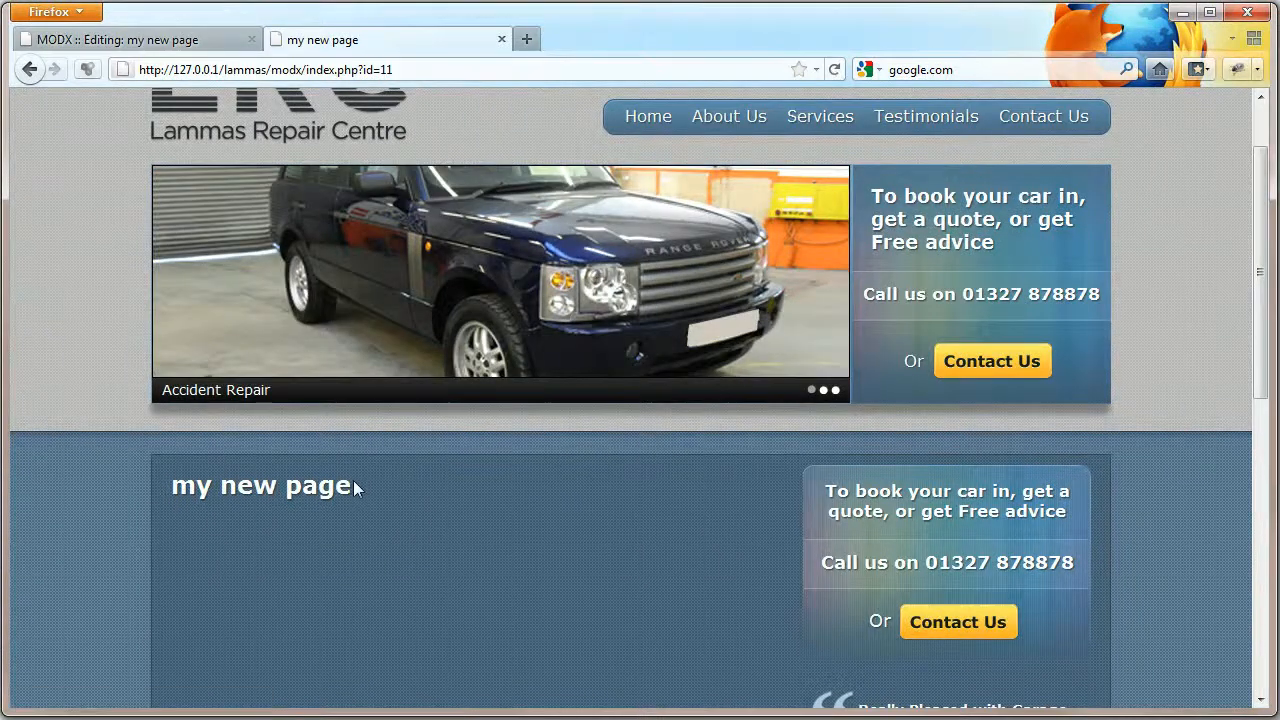
left_click_drag(354, 486, 195, 486)
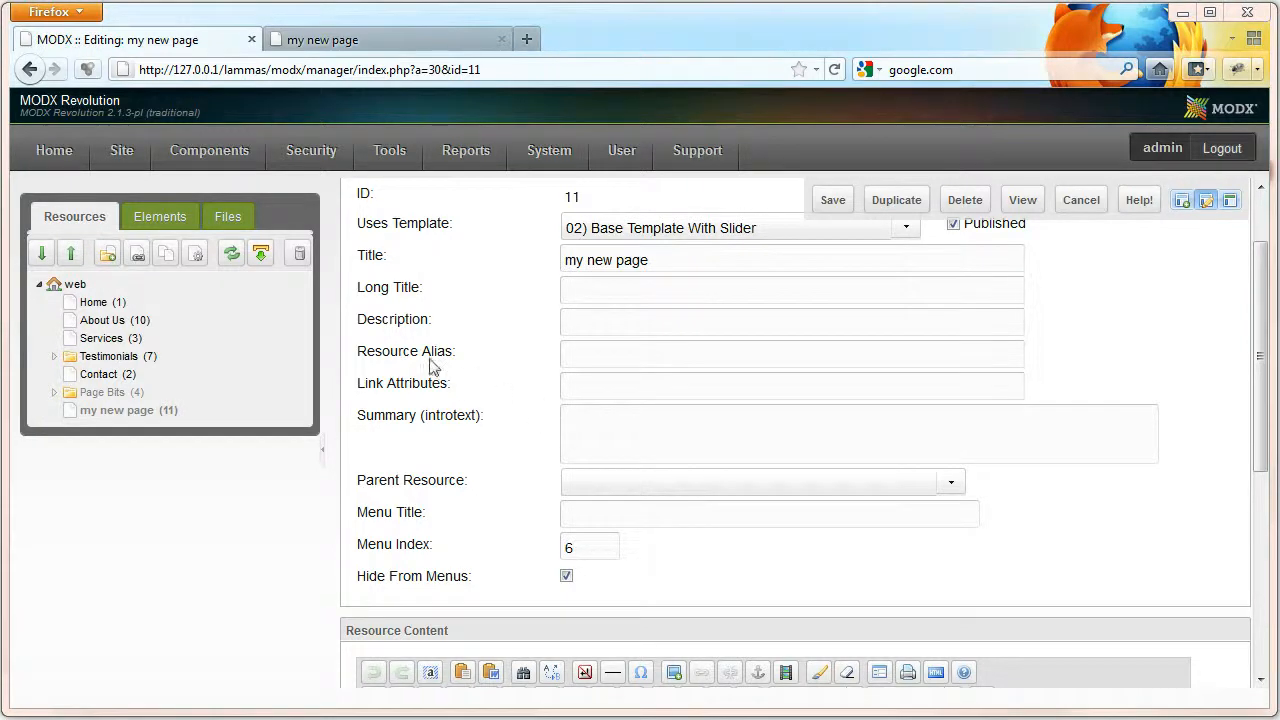
Step: Open the Services page on the live site, examine the file name in its web address, and open the Services document in the manager
left_click(343, 44)
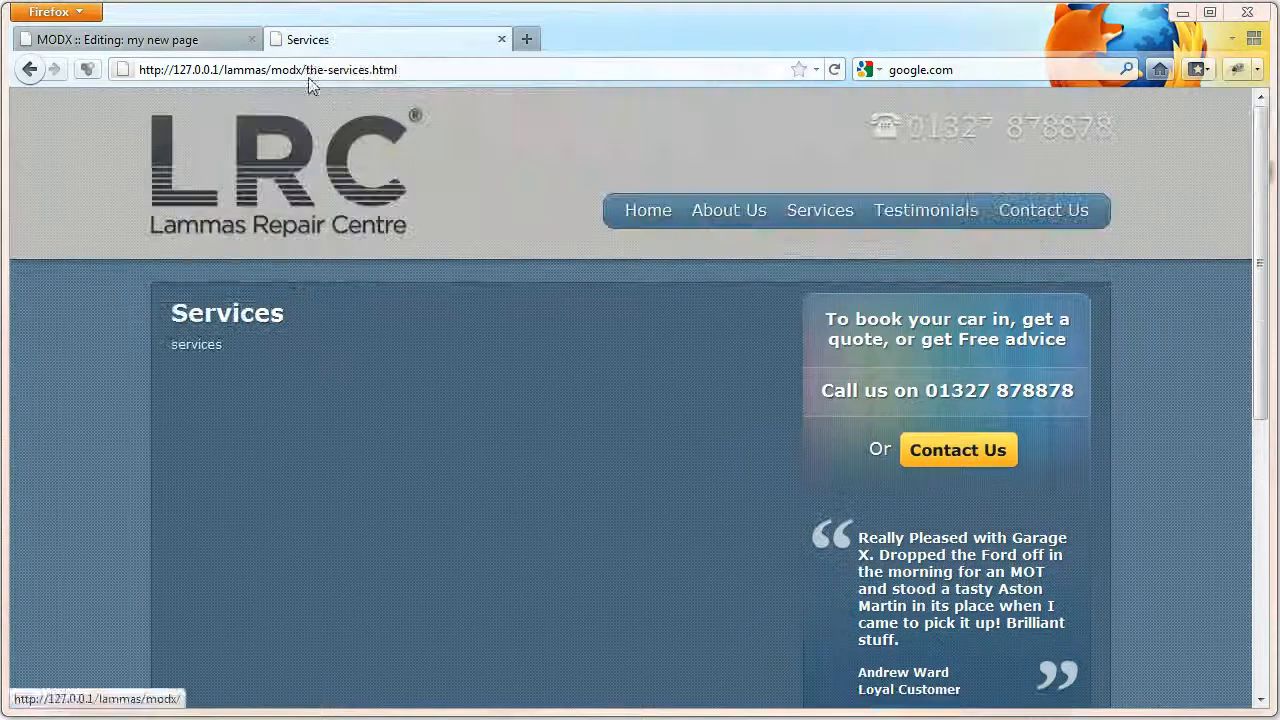
left_click_drag(306, 68, 411, 64)
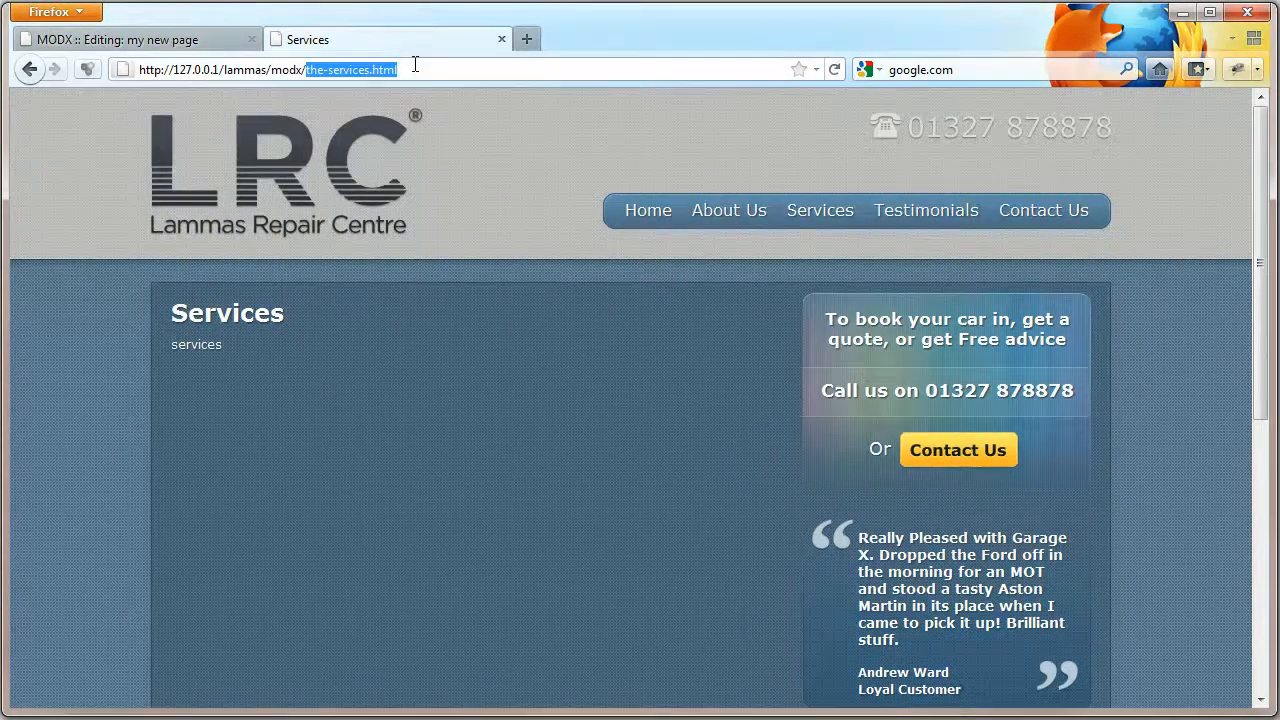
left_click(232, 40)
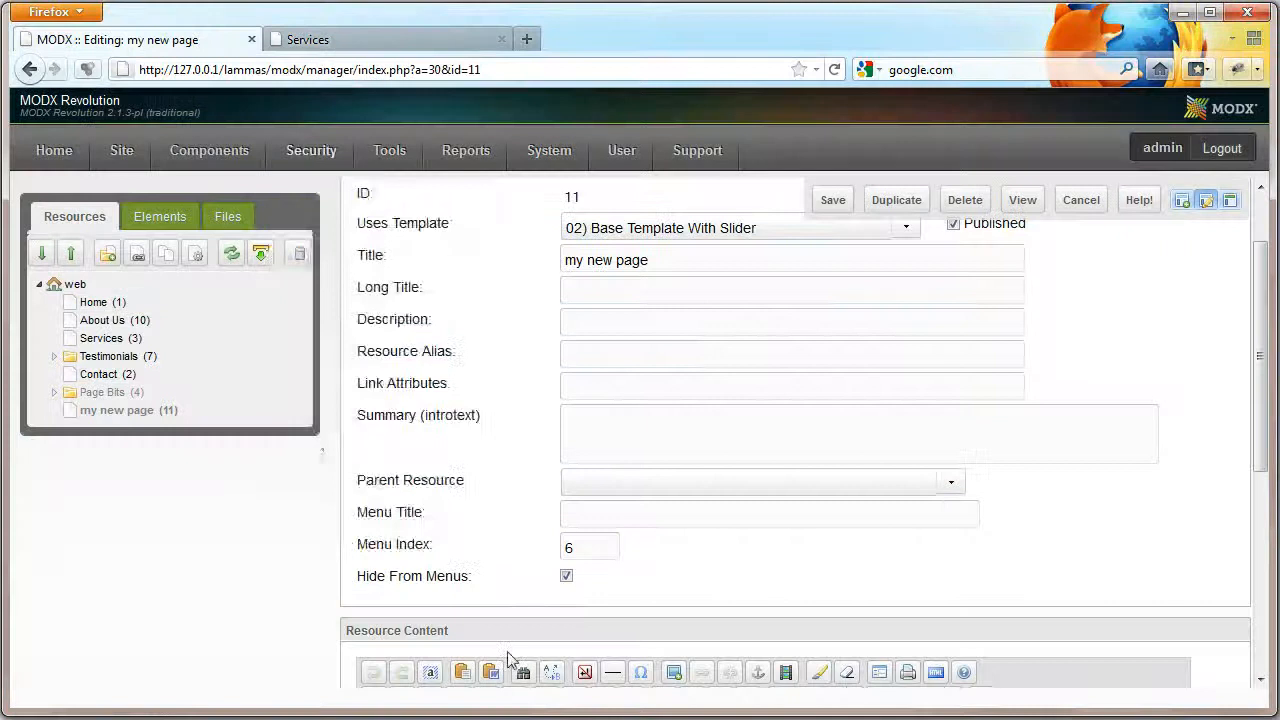
left_click(104, 339)
left_click(340, 40)
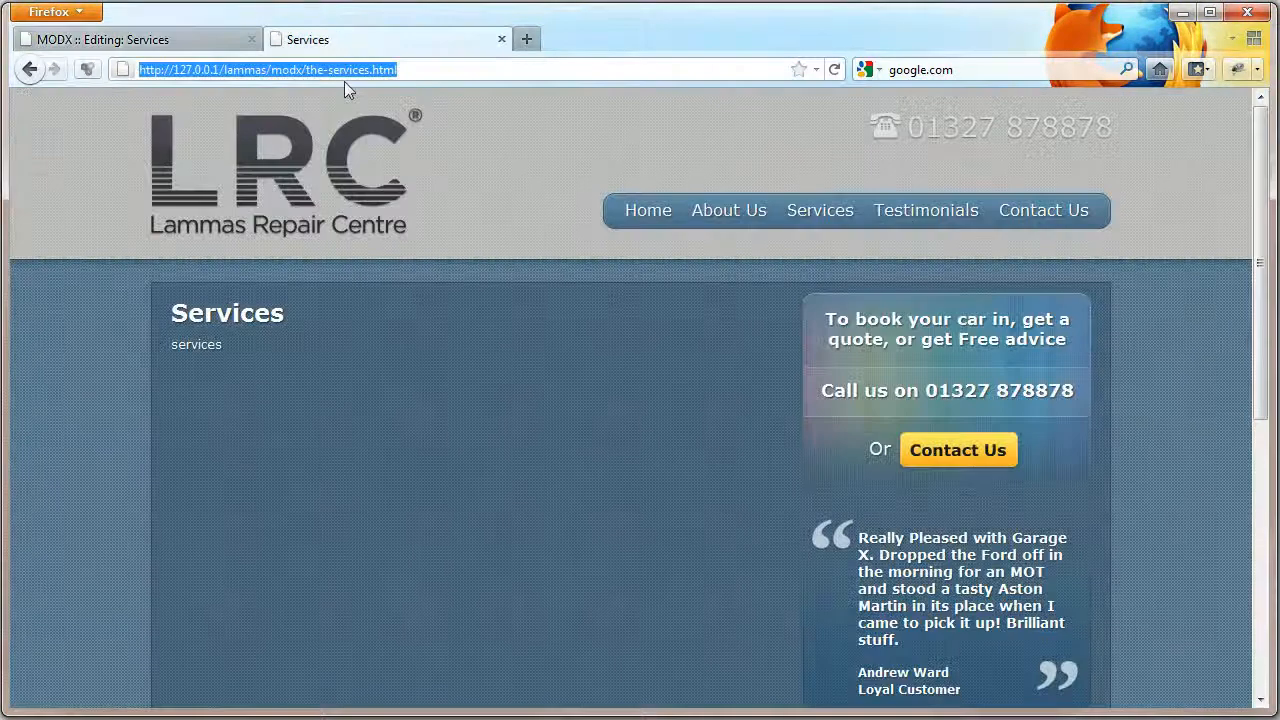
left_click(274, 72)
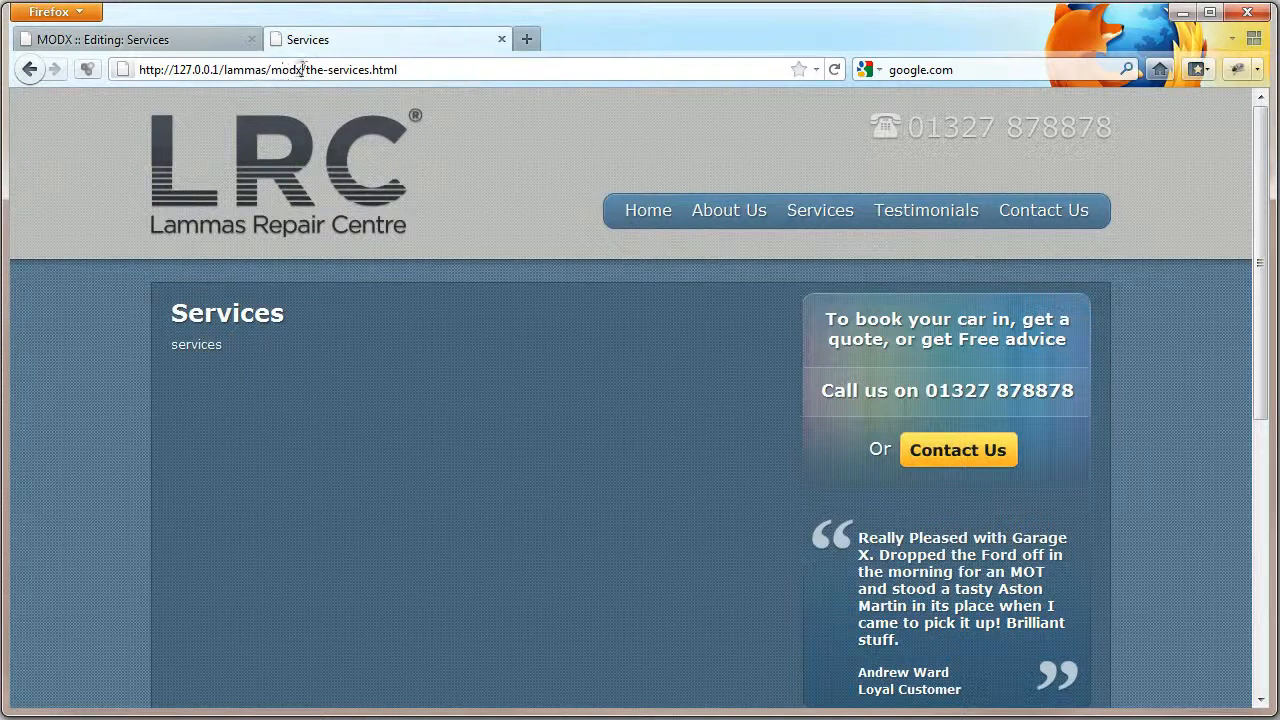
left_click_drag(304, 69, 415, 69)
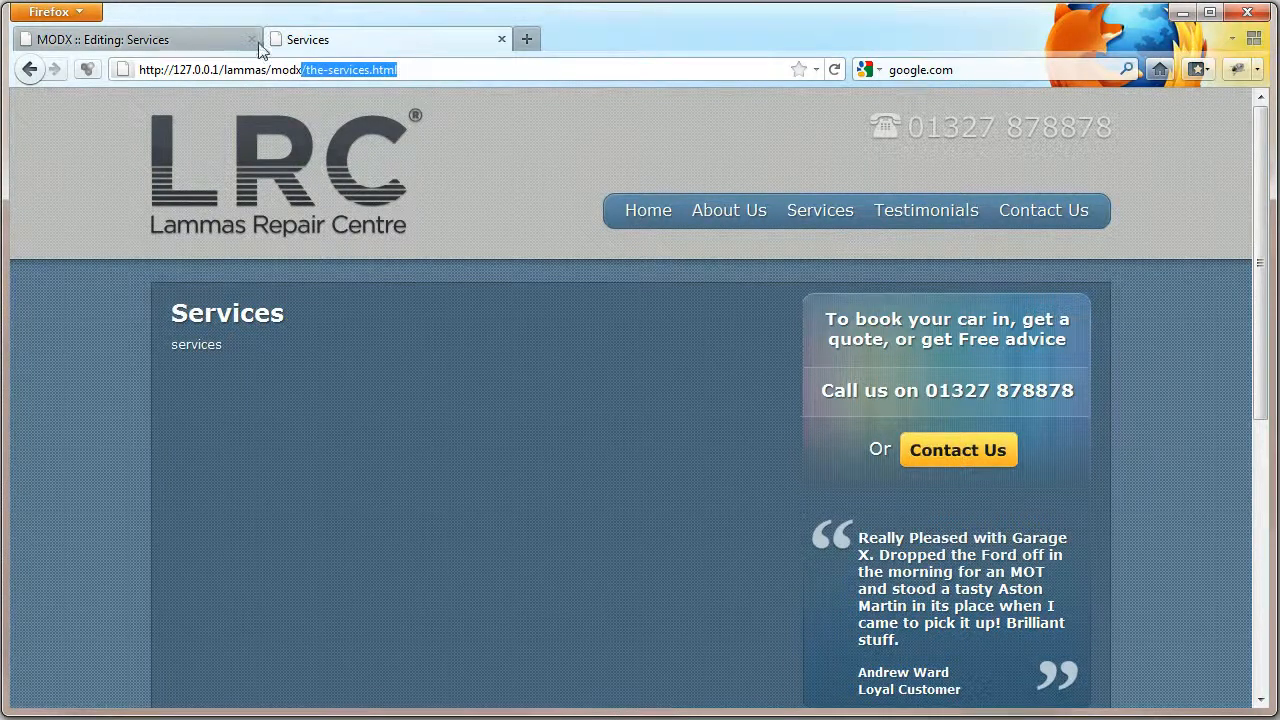
left_click(217, 39)
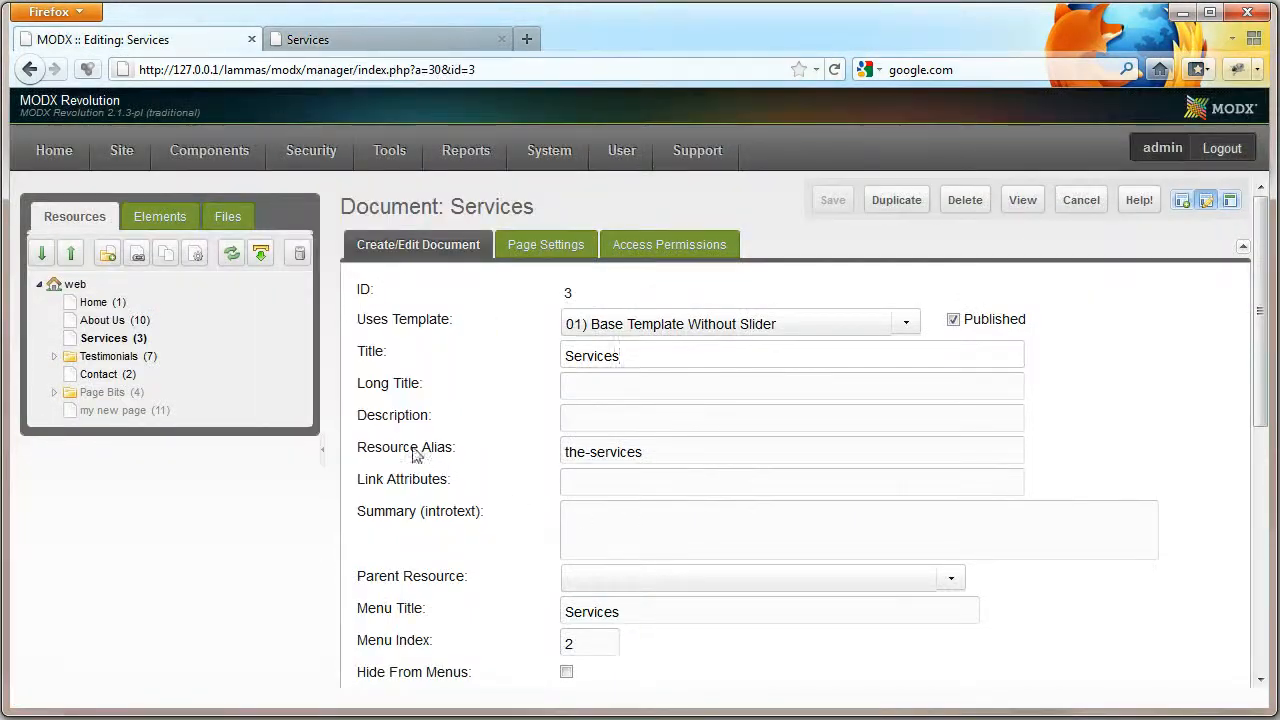
Step: Set the resource alias of the Services document to lammas-garage-repair-services and save it
mouse_move(616, 458)
left_click_drag(568, 452, 757, 497)
mouse_move(610, 495)
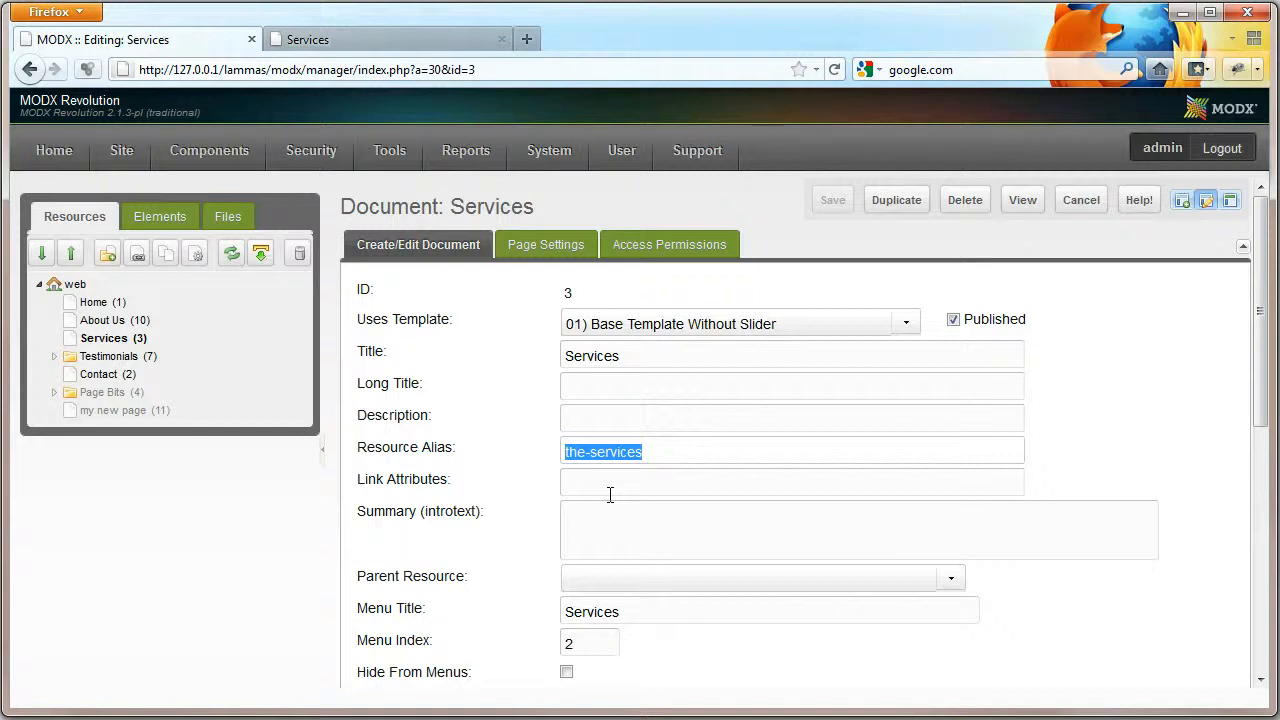
type("lammas-garage-")
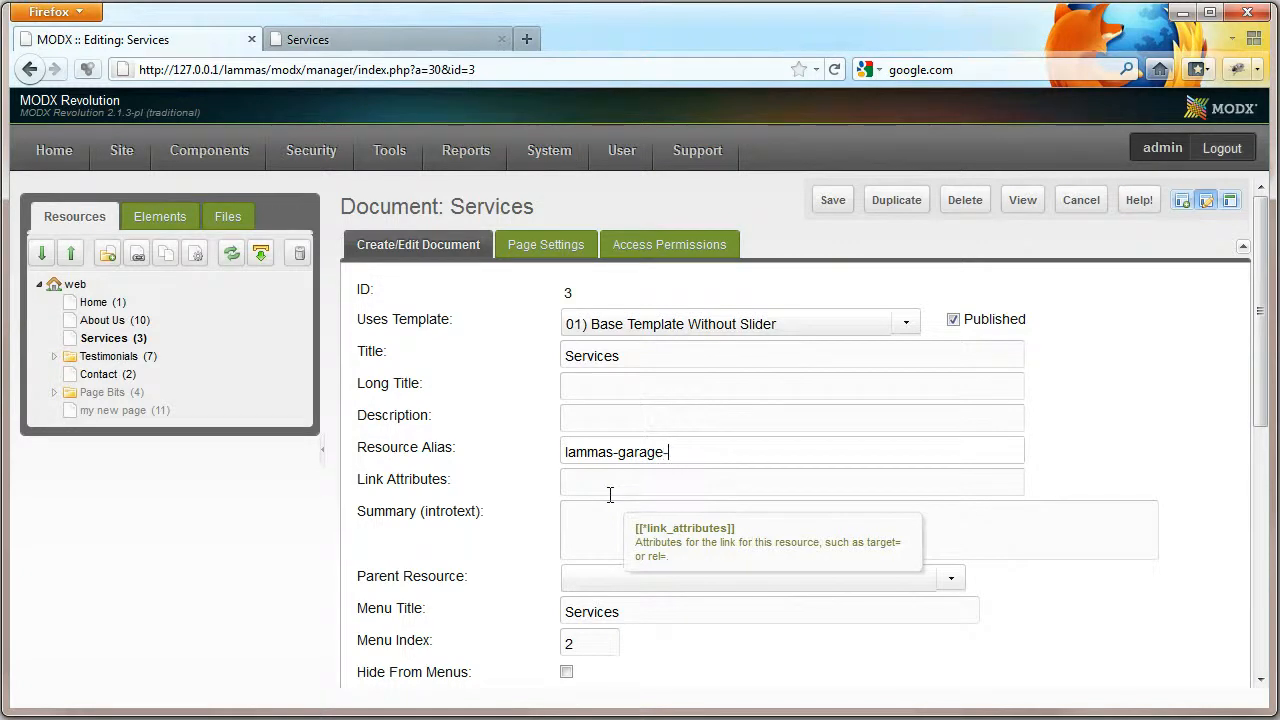
type("repair-services")
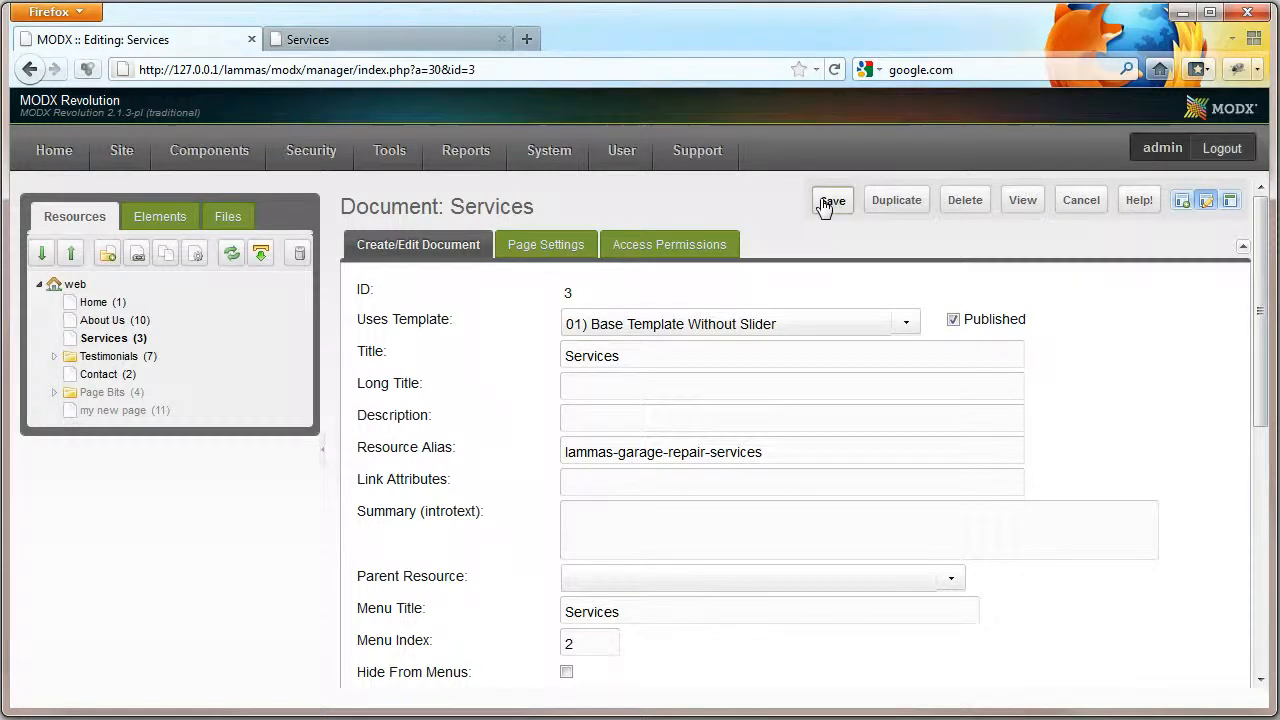
left_click(832, 201)
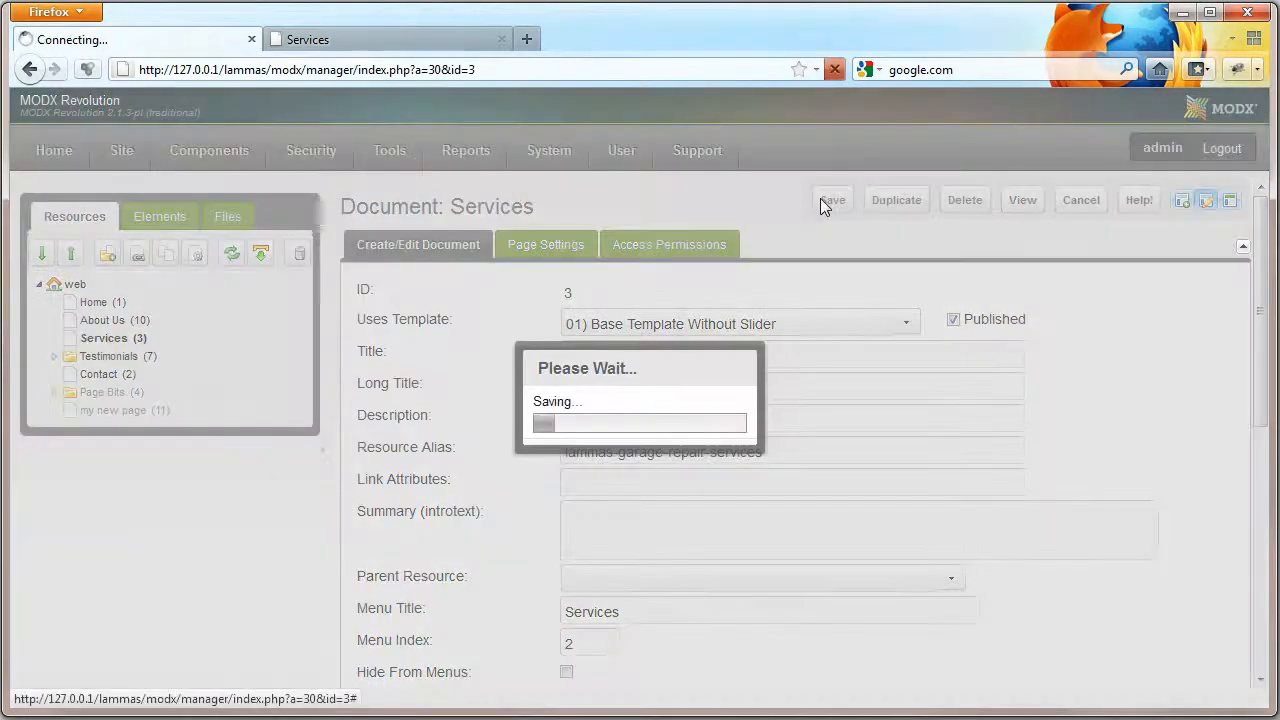
Step: Reach the Services page through the Home page on the live site and check its web address
left_click(340, 41)
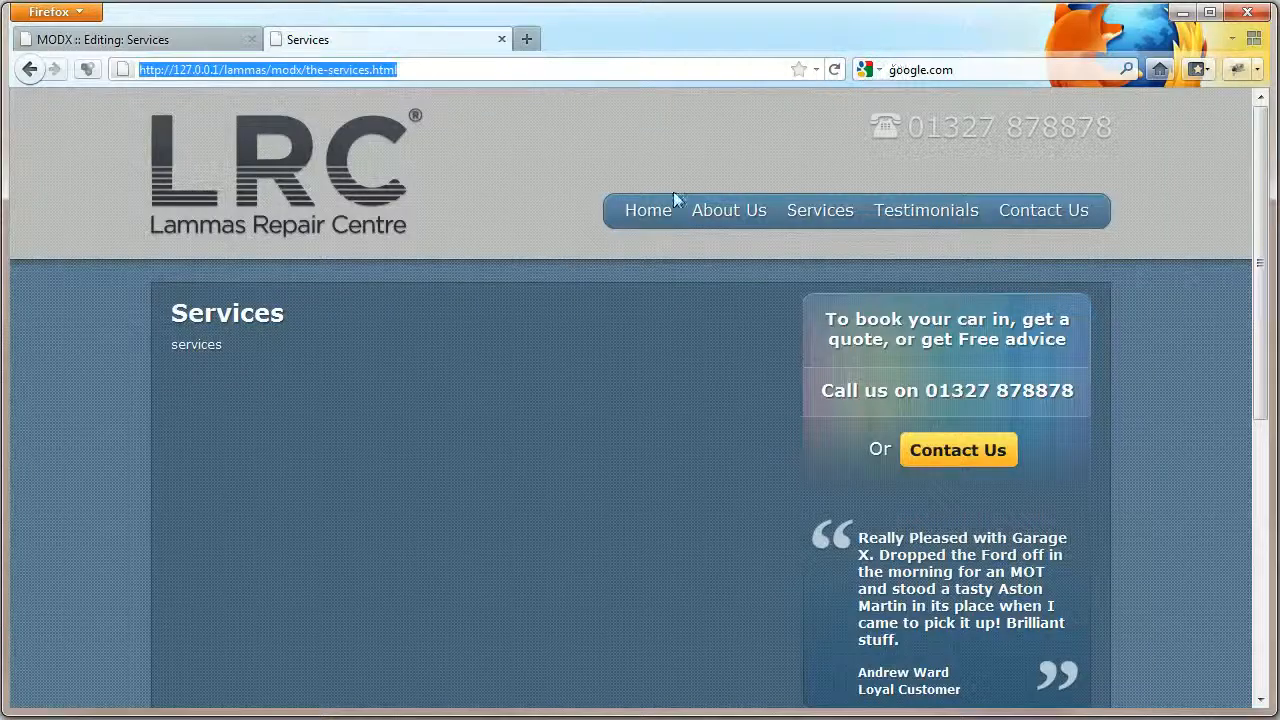
left_click(628, 210)
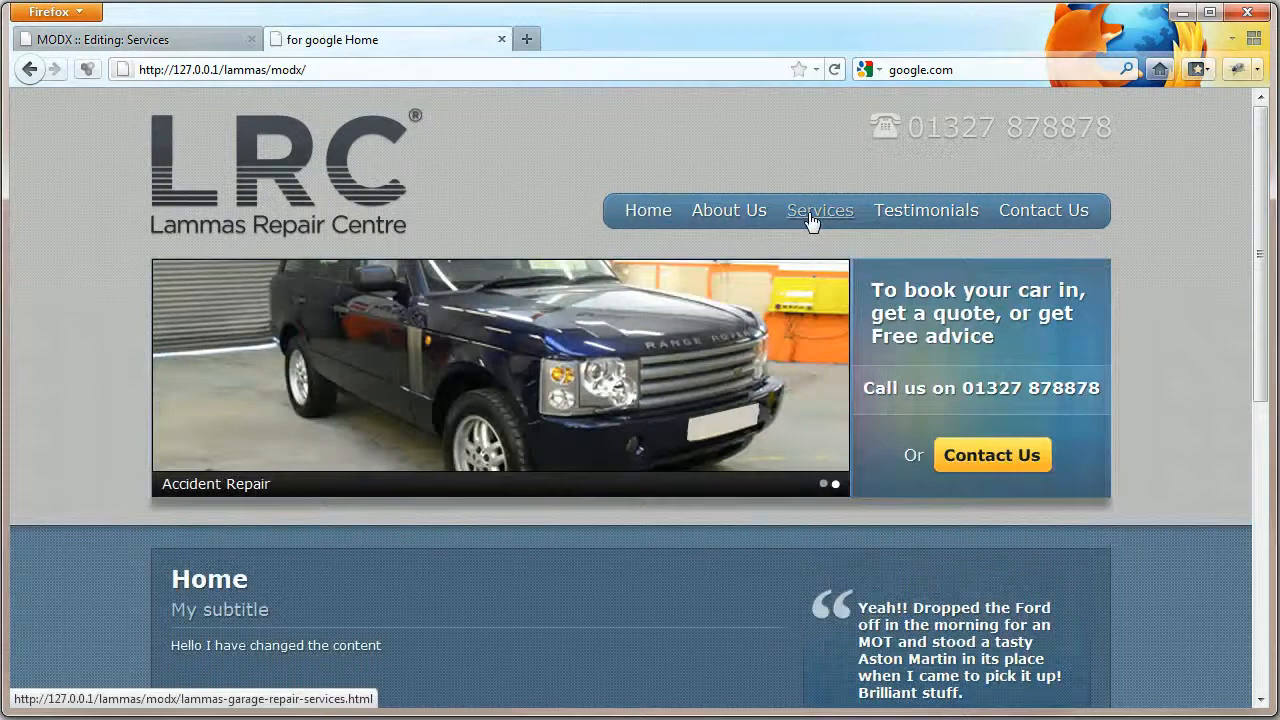
left_click(812, 212)
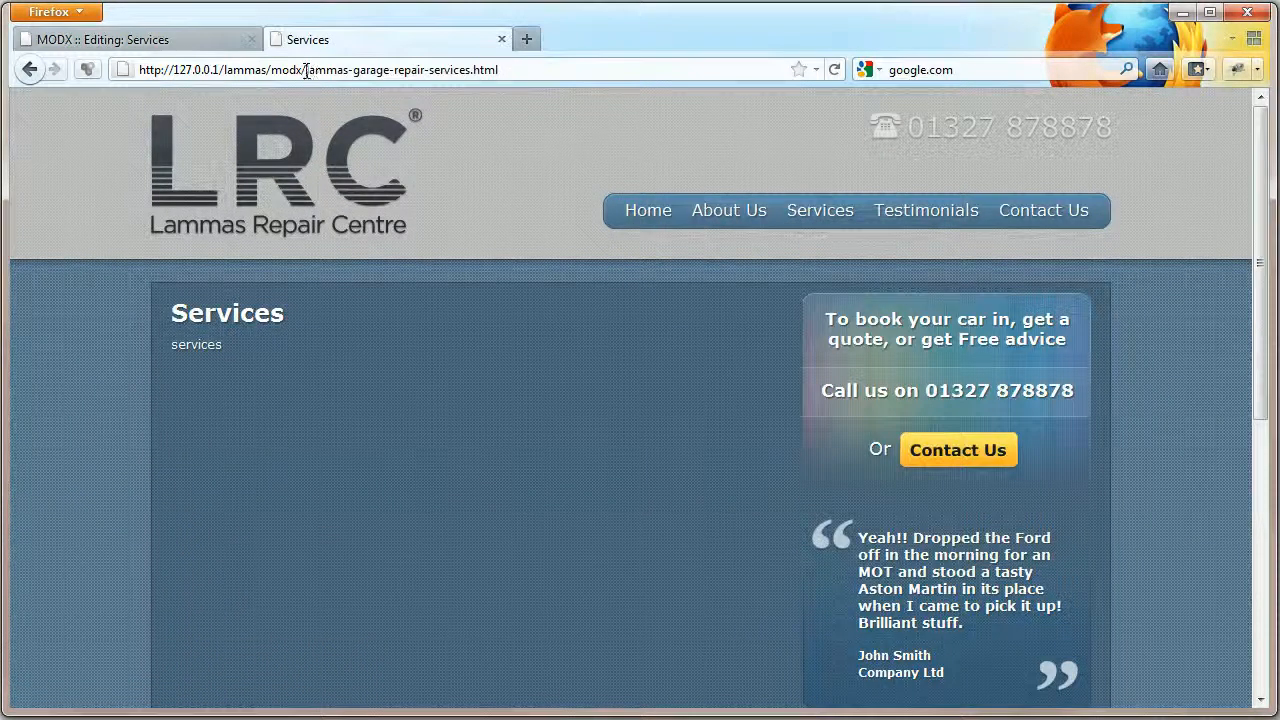
left_click_drag(306, 72, 500, 72)
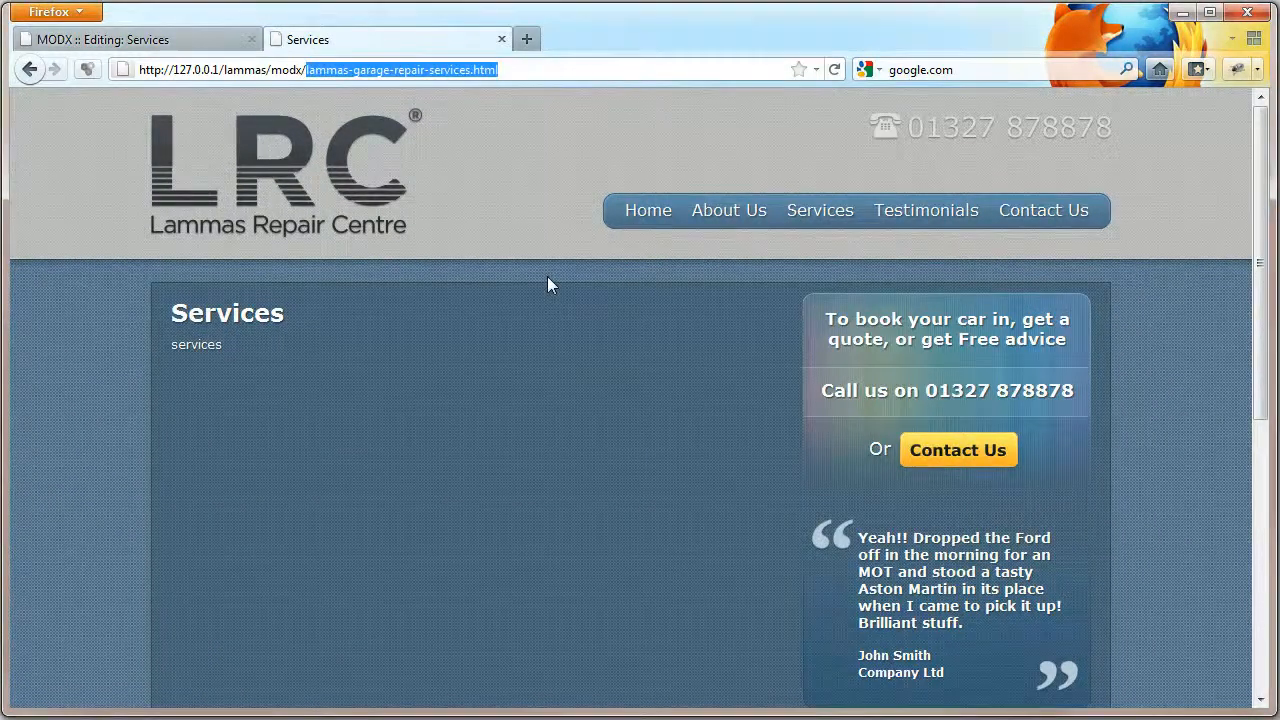
Step: Delete the "my new page" document in the manager and permanently remove all deleted resources
left_click(152, 42)
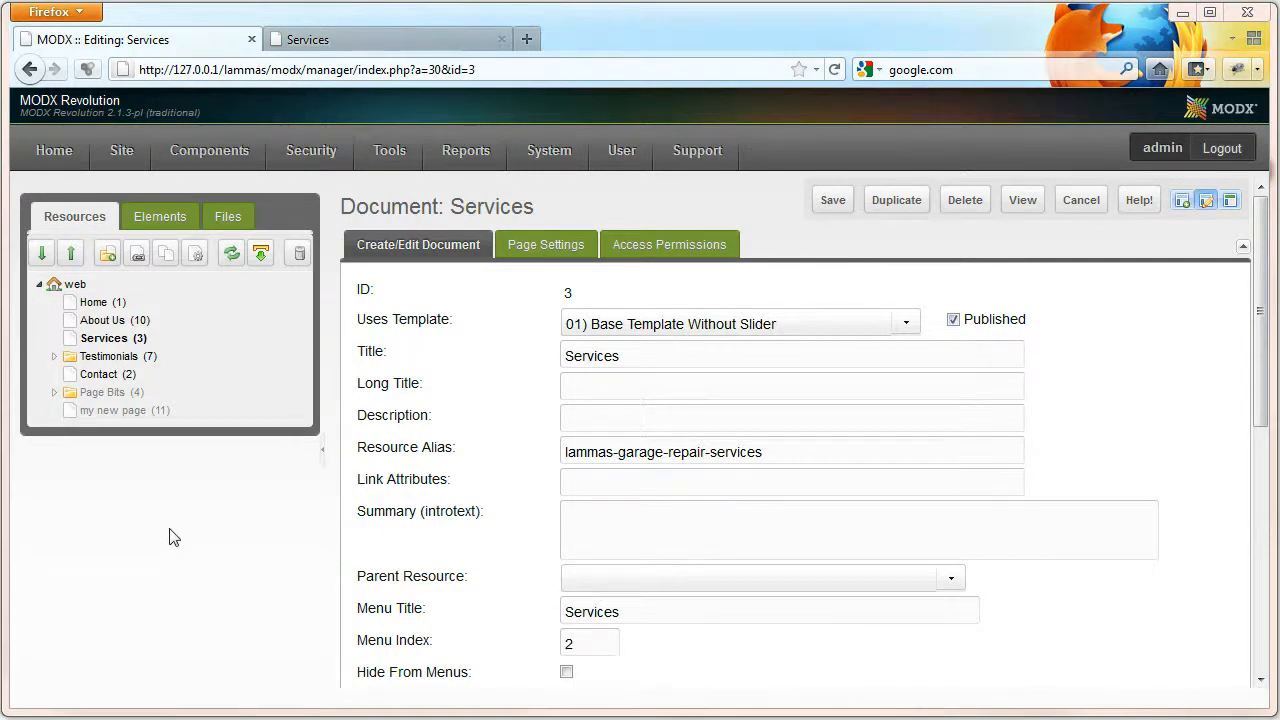
right_click(106, 411)
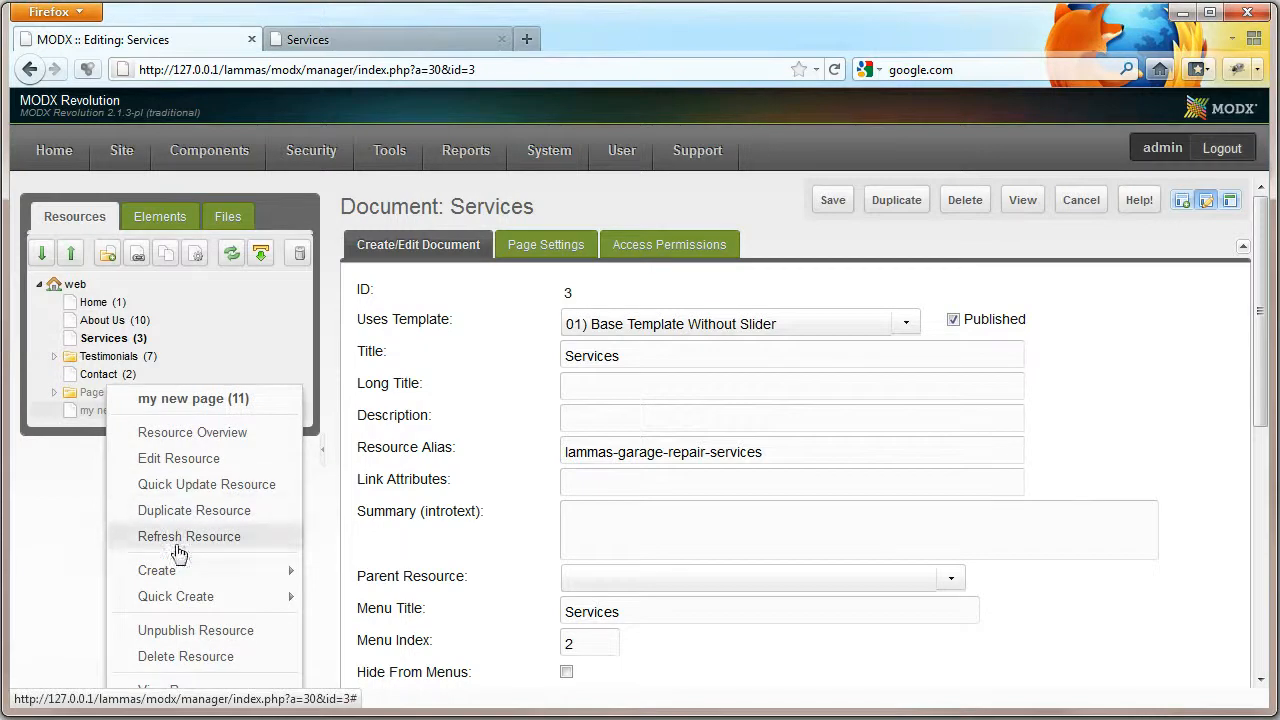
left_click(190, 656)
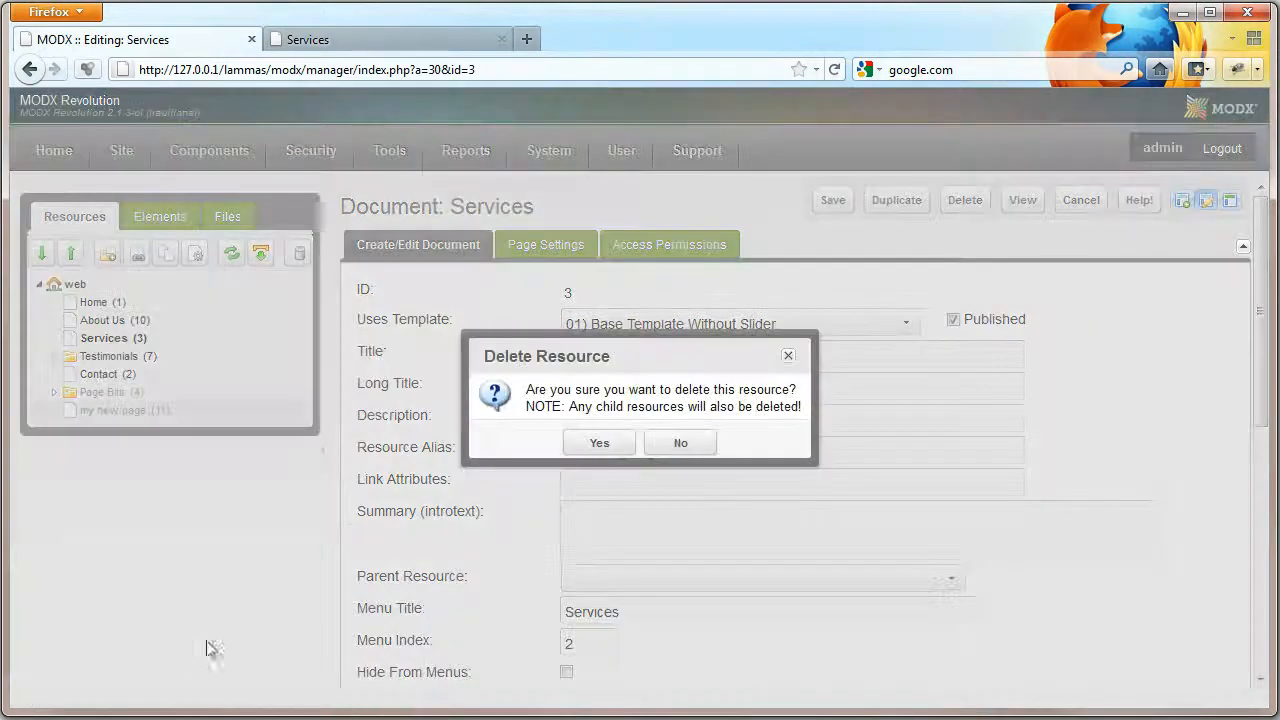
left_click(617, 450)
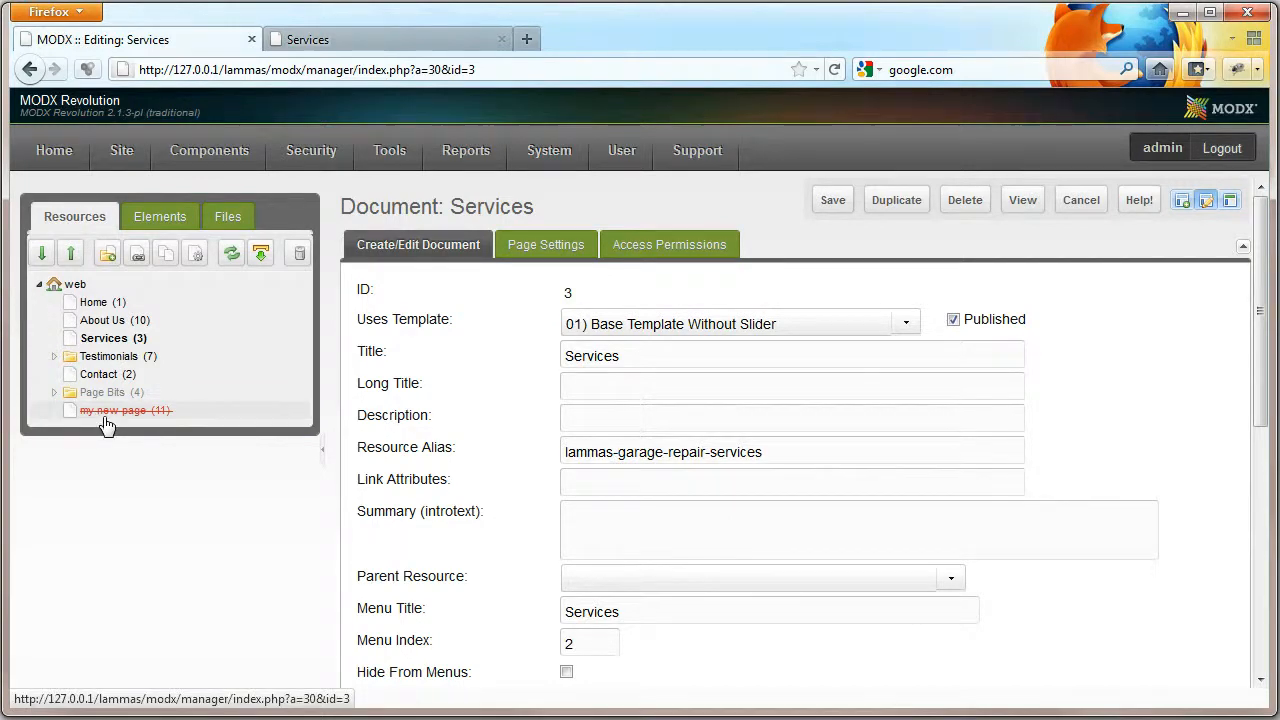
left_click(300, 256)
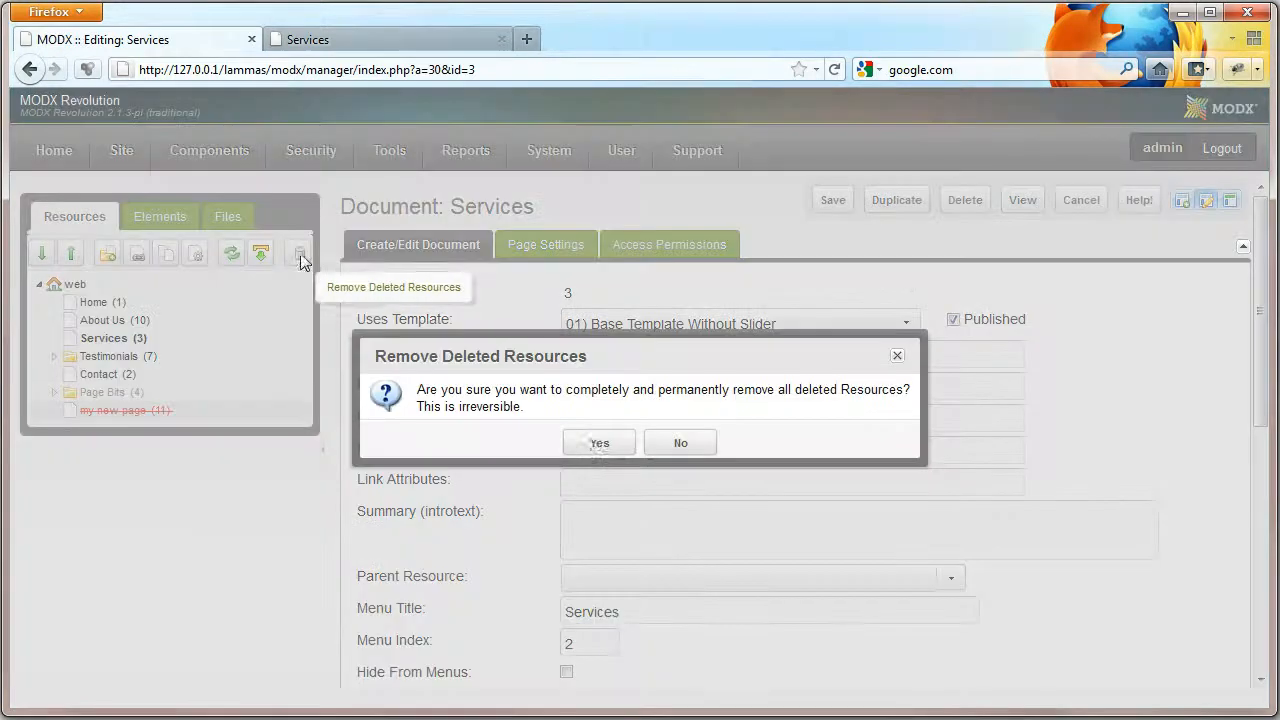
left_click(595, 443)
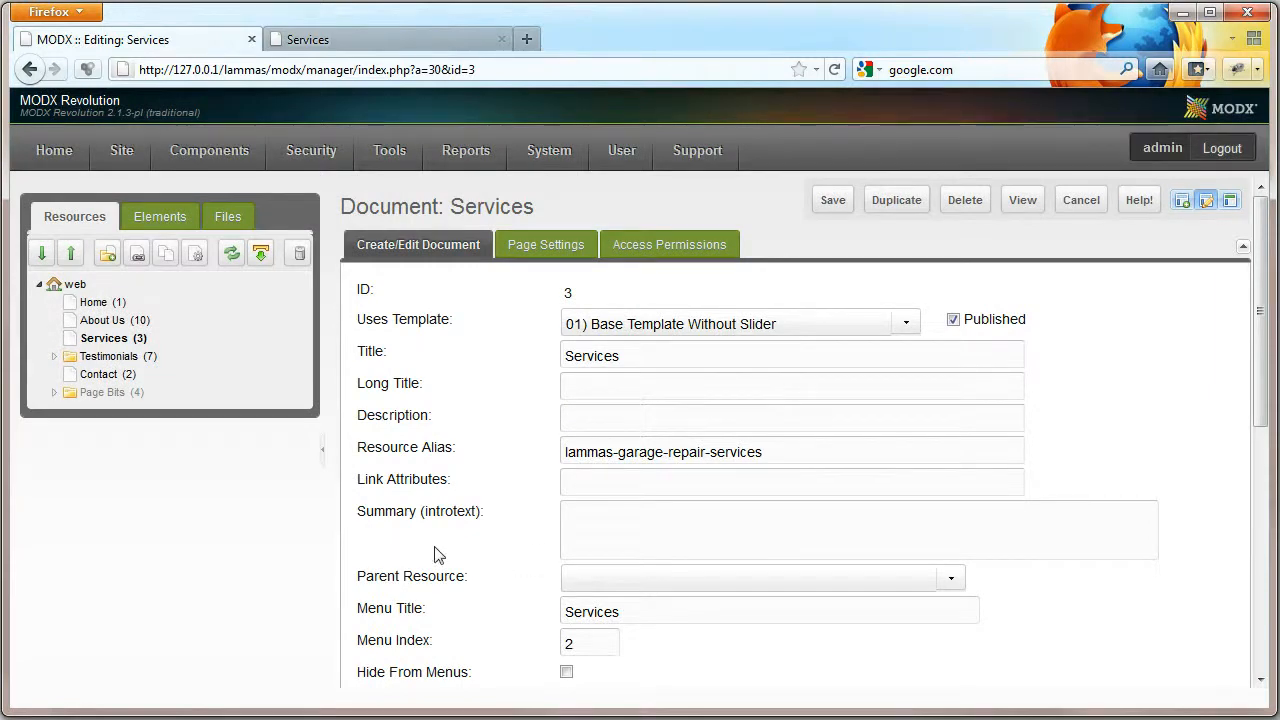
Step: Open the Footer Address Information document under Page Bits and examine the matching footer text on the live Services page
left_click(55, 393)
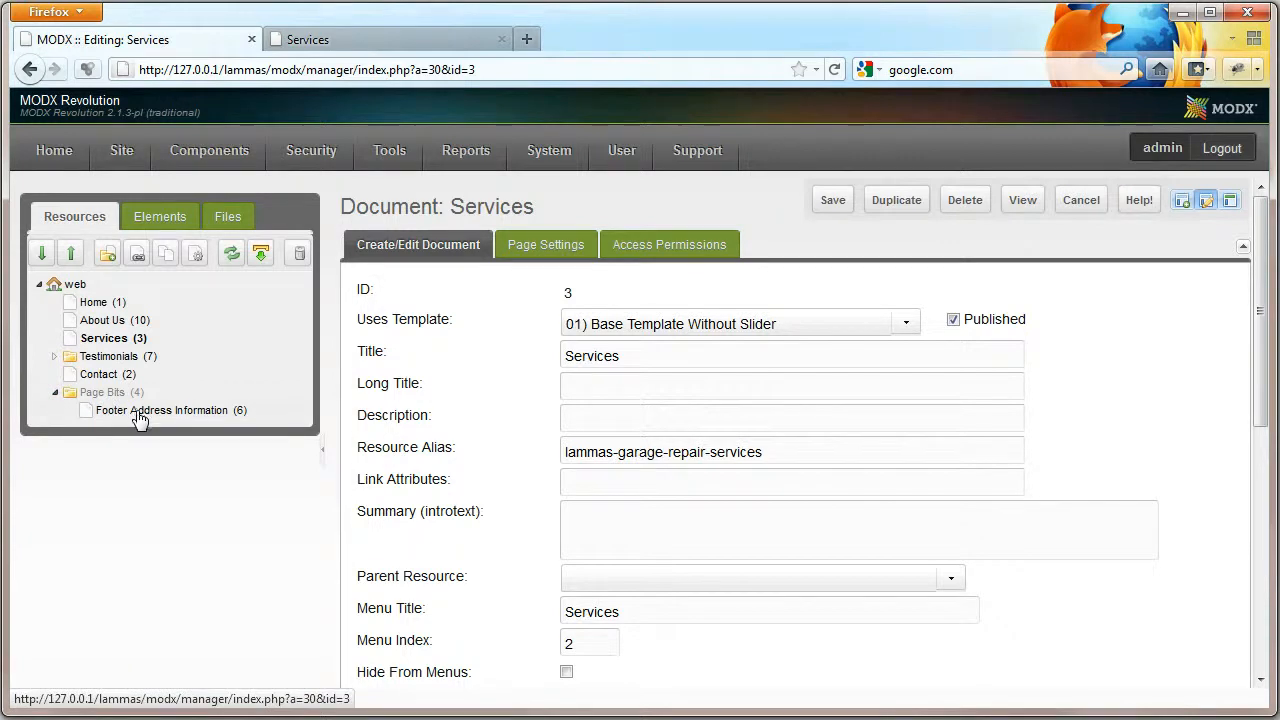
left_click(139, 411)
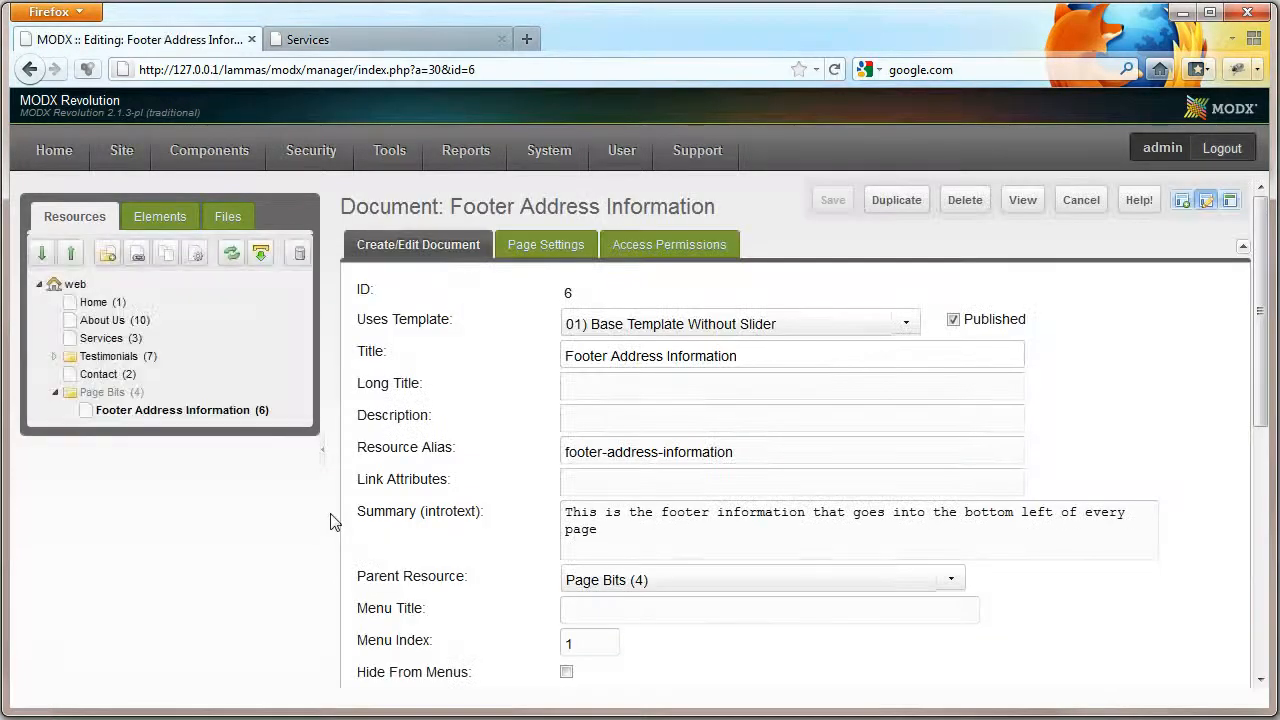
left_click(332, 41)
left_click_drag(370, 635, 237, 575)
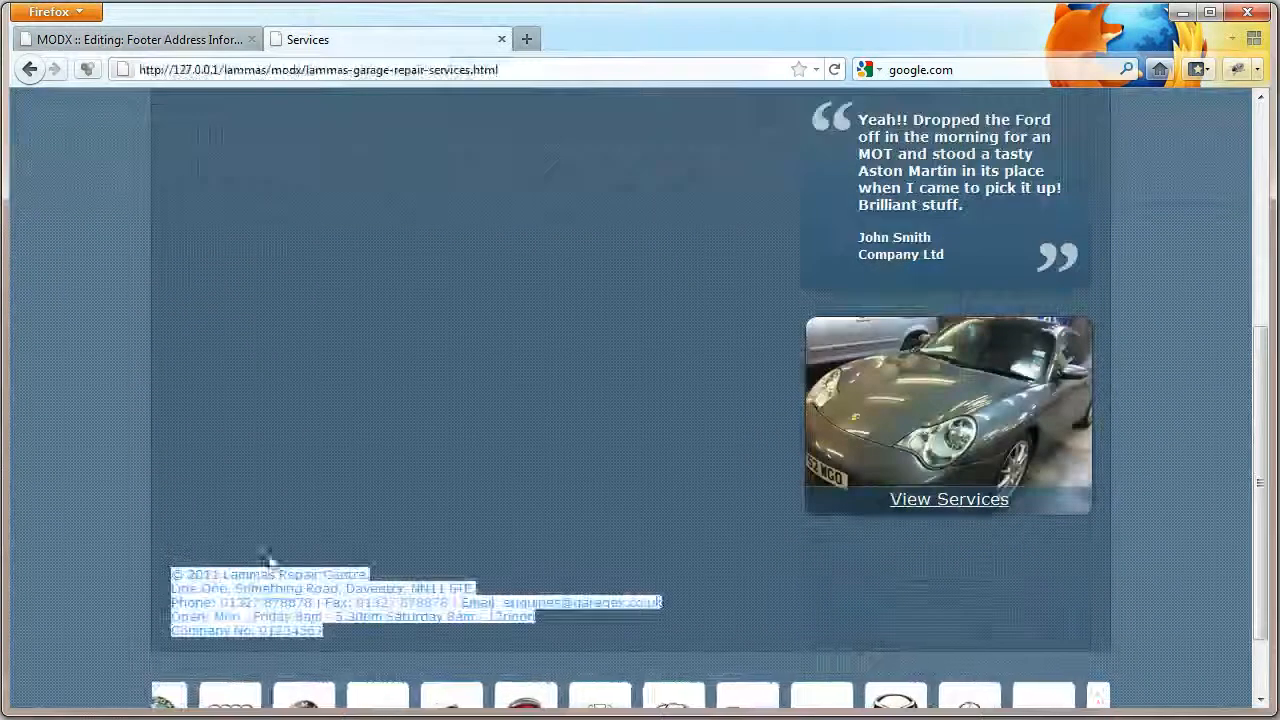
left_click(326, 512)
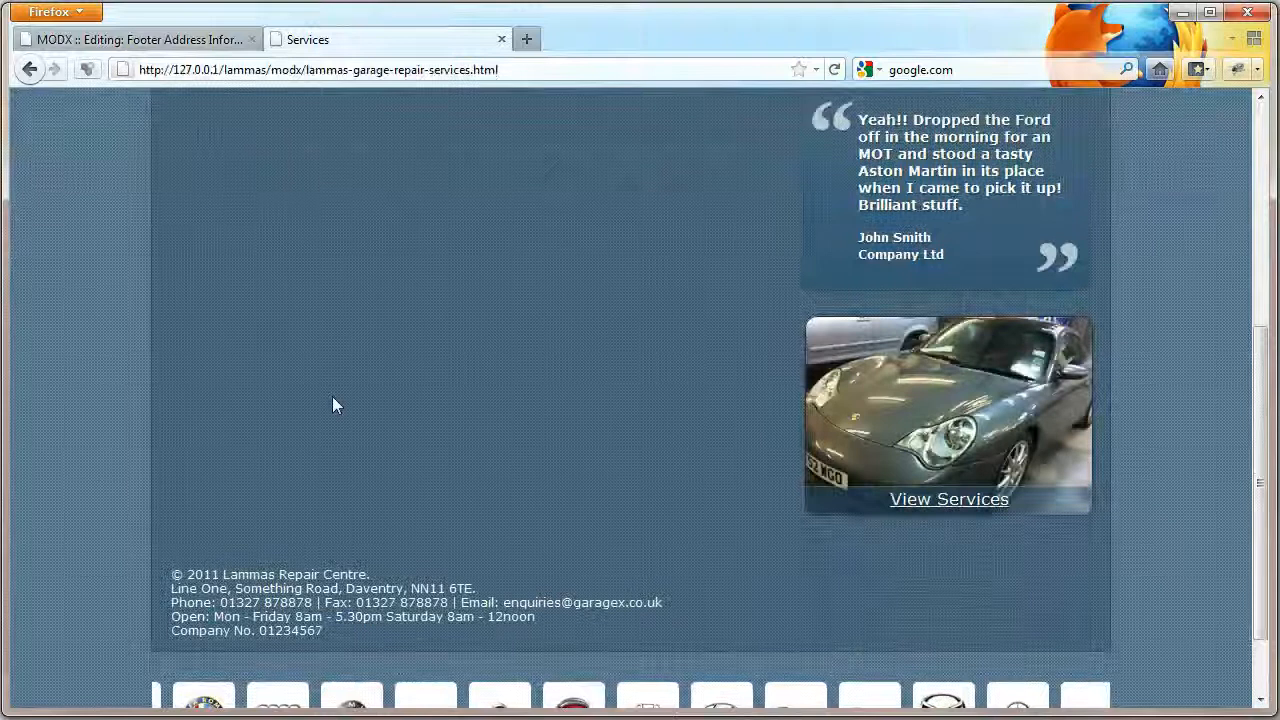
Step: Add "hello" to the end of the copyright line in the Footer Address Information content and save the document
left_click(175, 40)
scroll(795, 383, "down", 2)
scroll(795, 383, "down", 3)
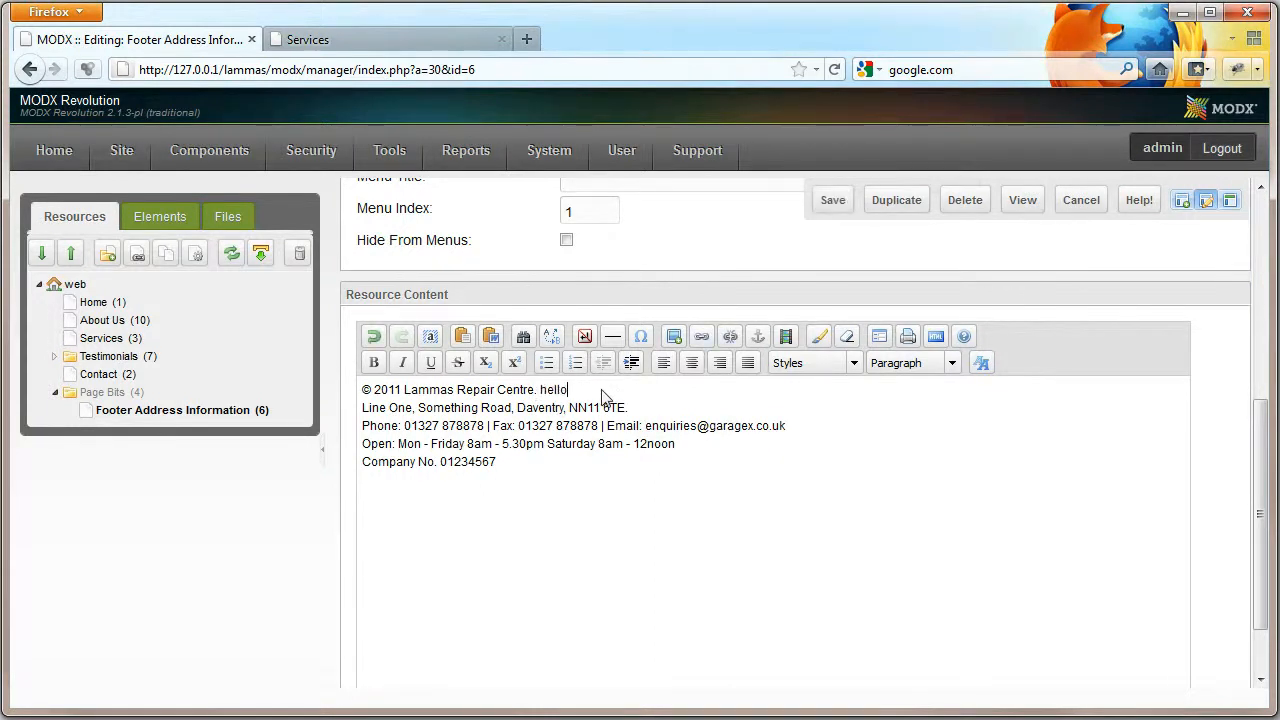
left_click(830, 200)
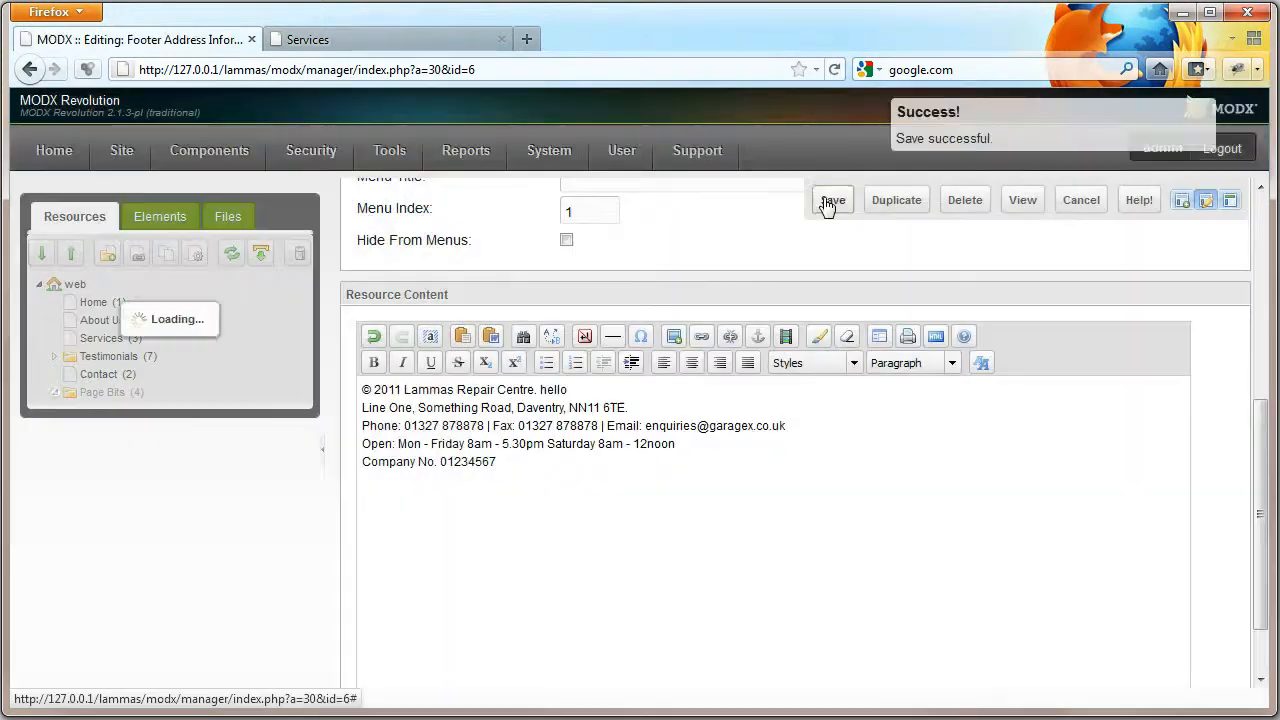
Step: Reload the Services page on the live site and check the copyright line in its footer
left_click(434, 39)
left_click(835, 70)
double_click(388, 574)
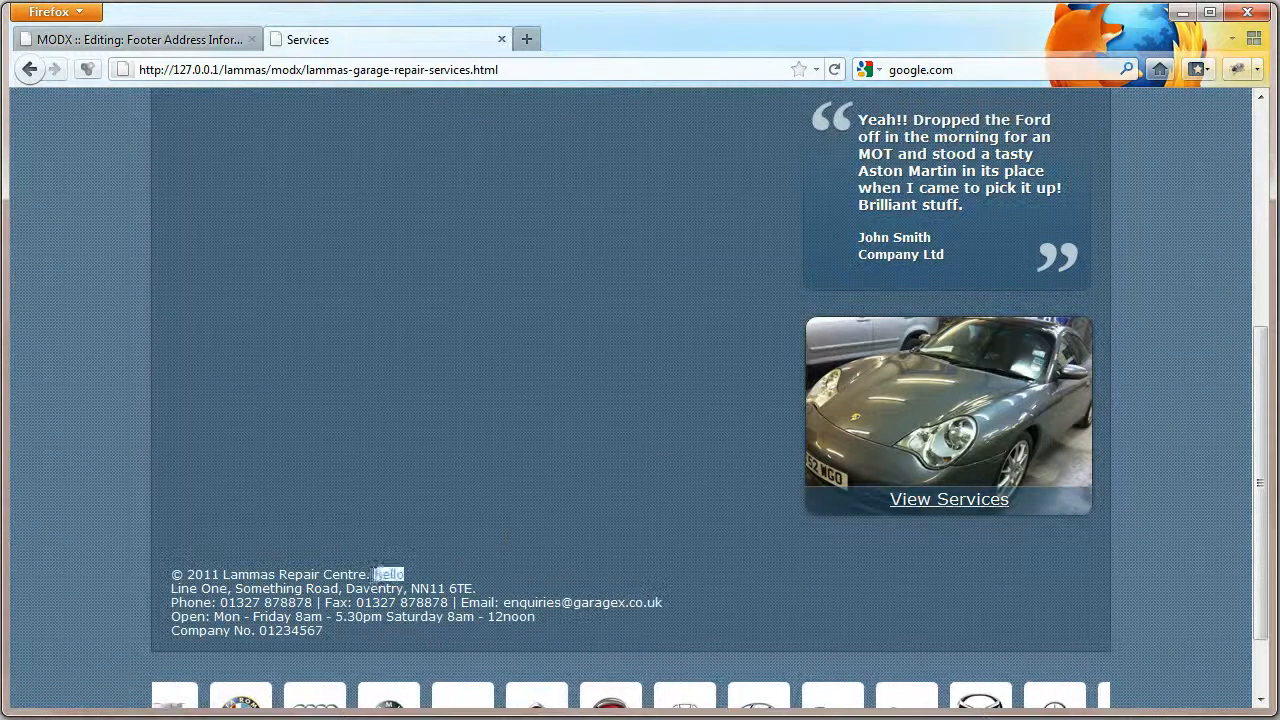
scroll(700, 380, "down", 2)
scroll(700, 339, "up", 10)
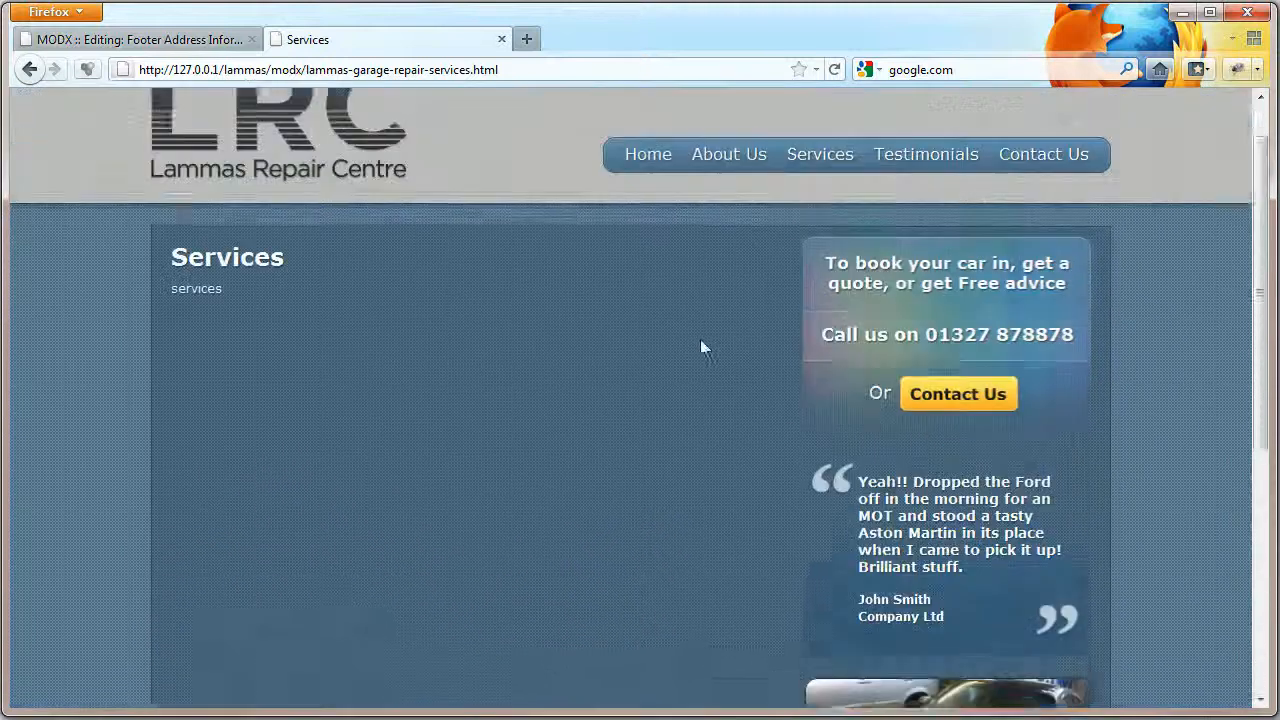
scroll(700, 347, "up", 1)
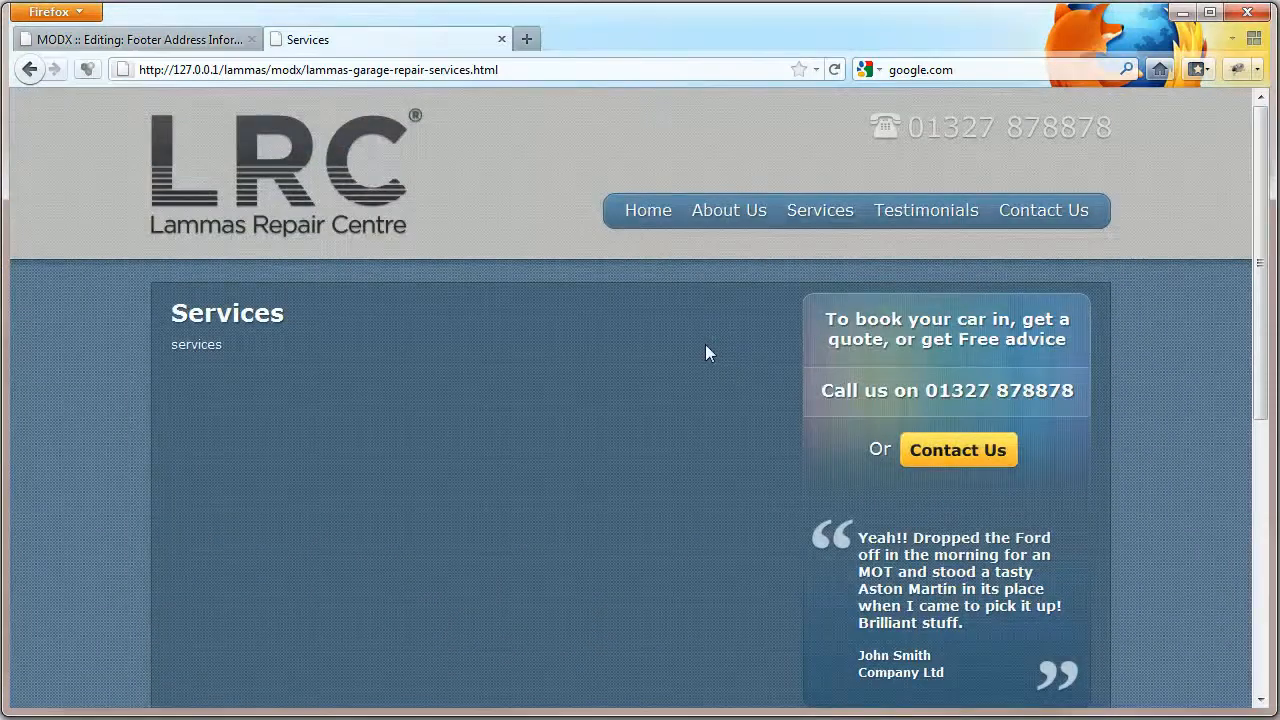
Step: Open the Contact Us page on the live site and compare its footer with the Footer Address Information document
left_click(1014, 220)
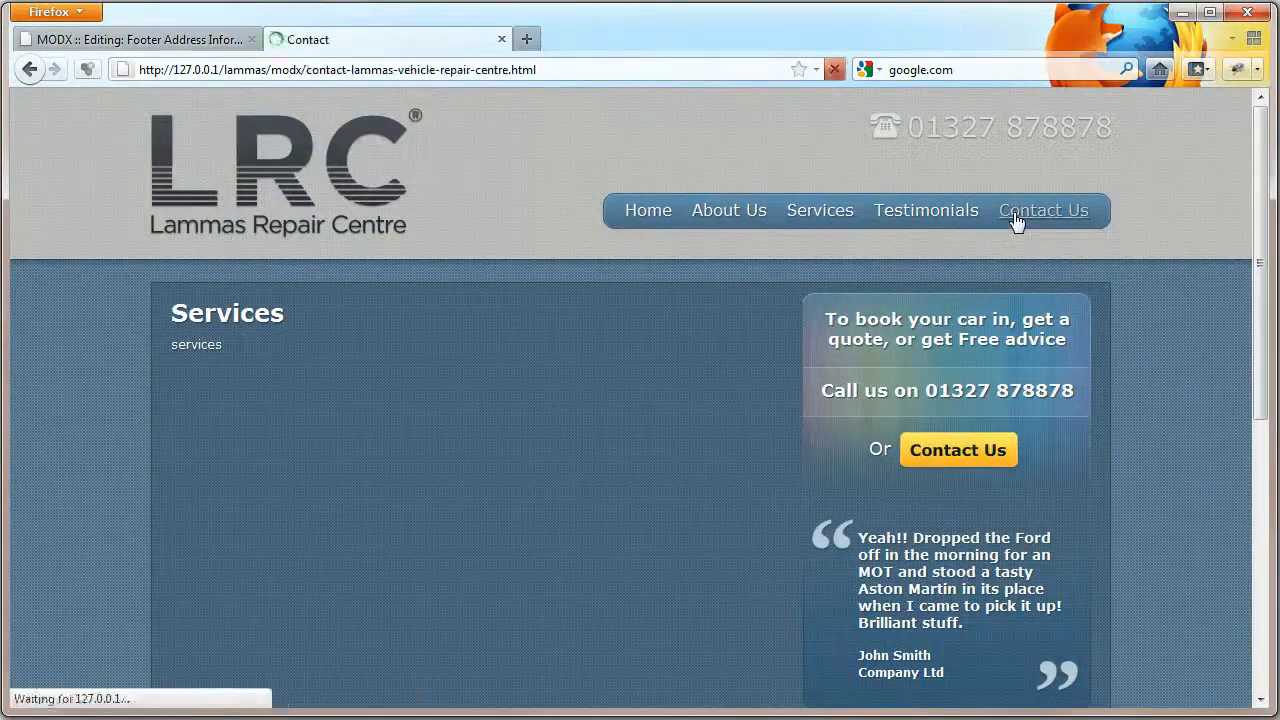
scroll(865, 367, "down", 7)
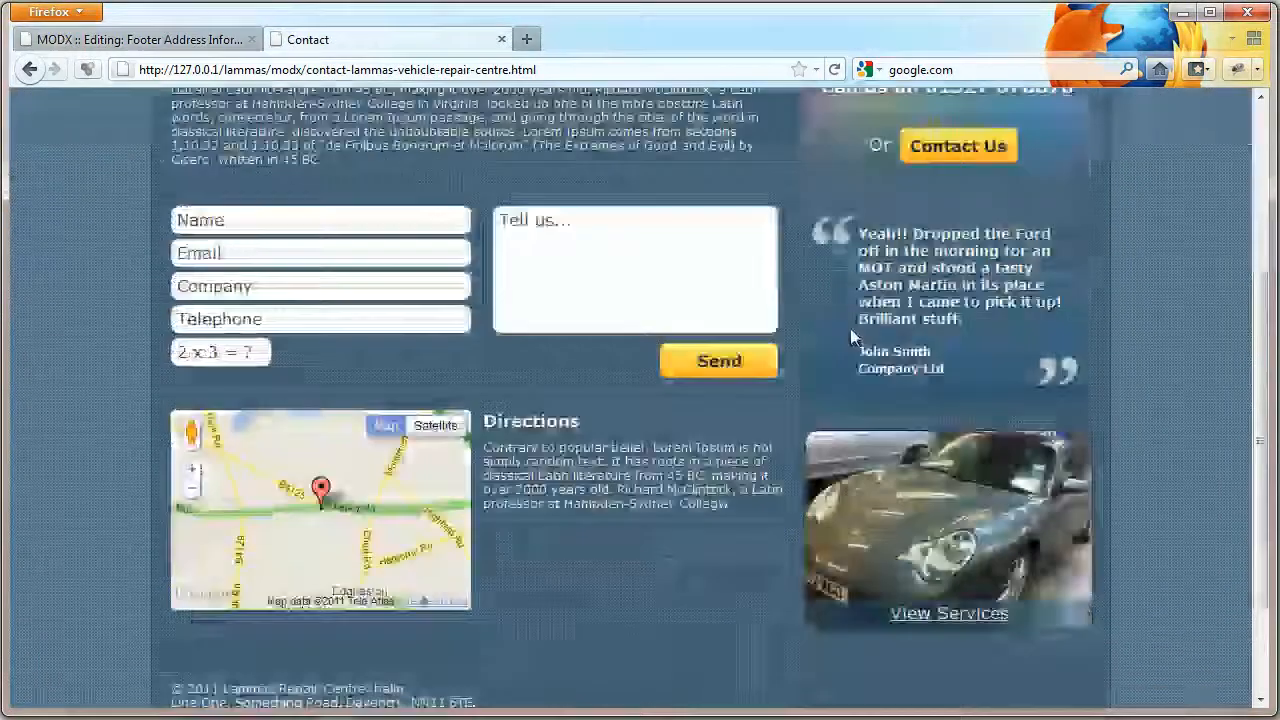
scroll(855, 335, "up", 7)
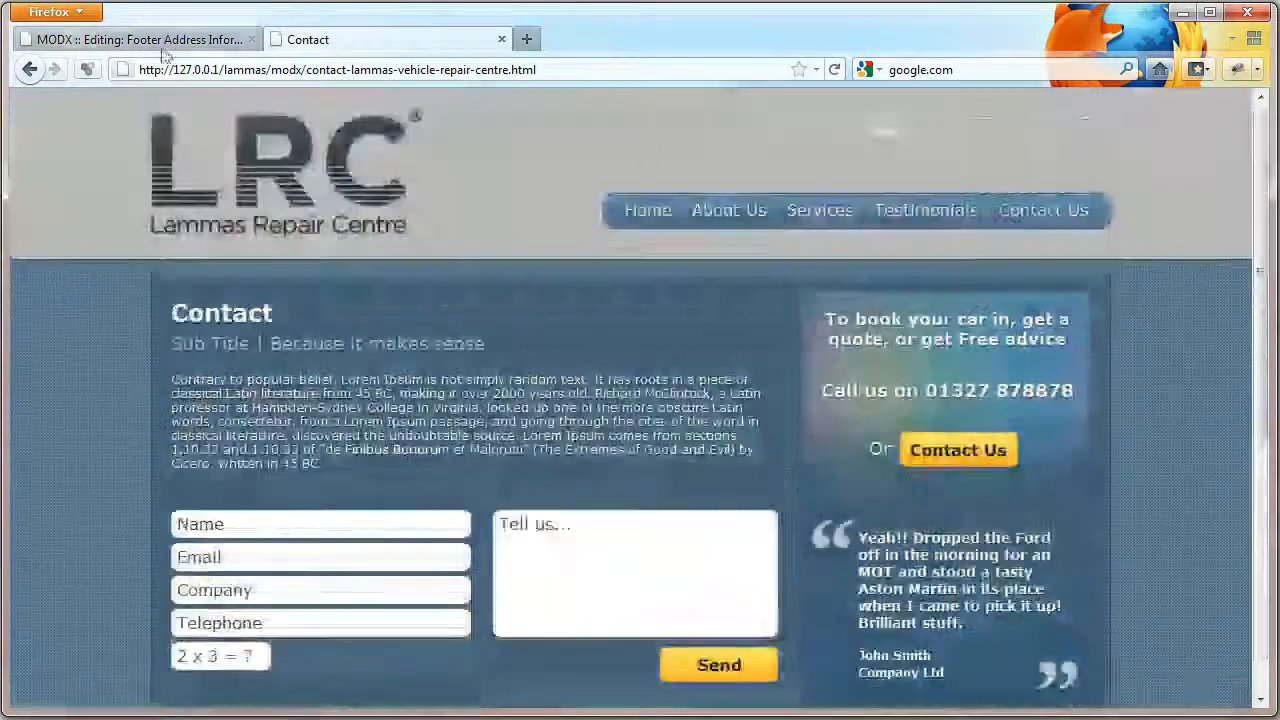
left_click(193, 44)
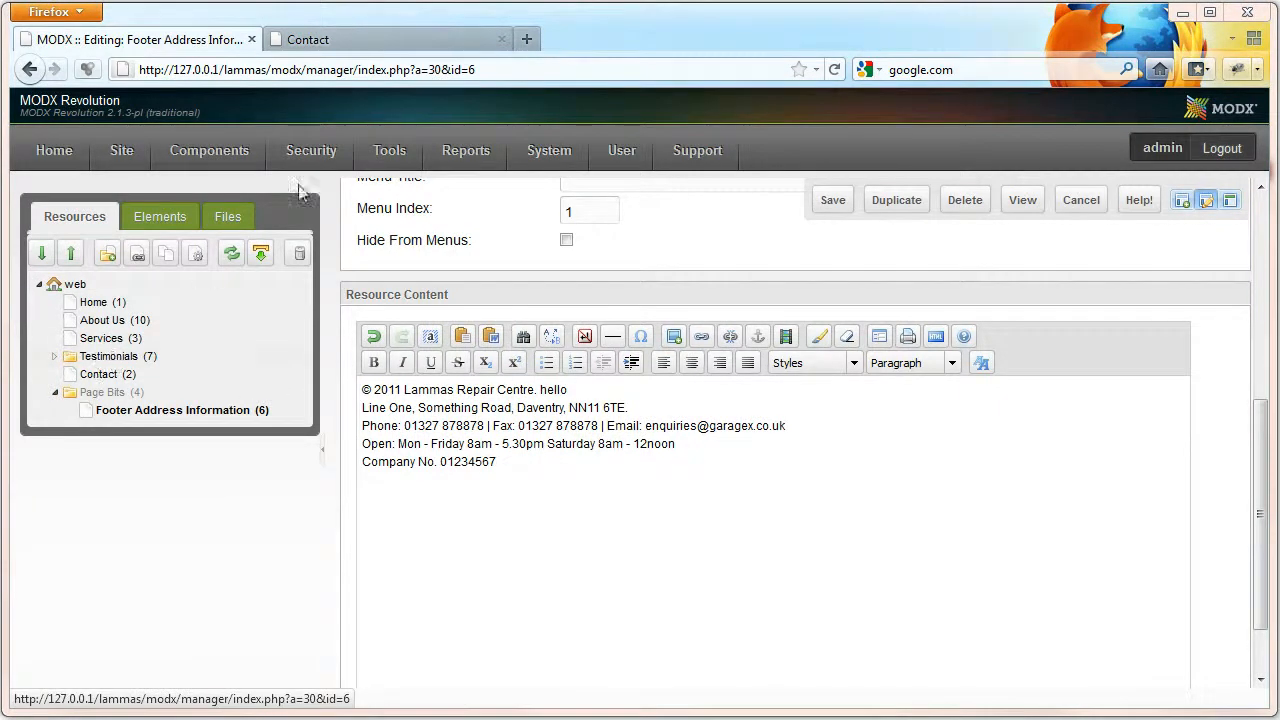
left_click(358, 47)
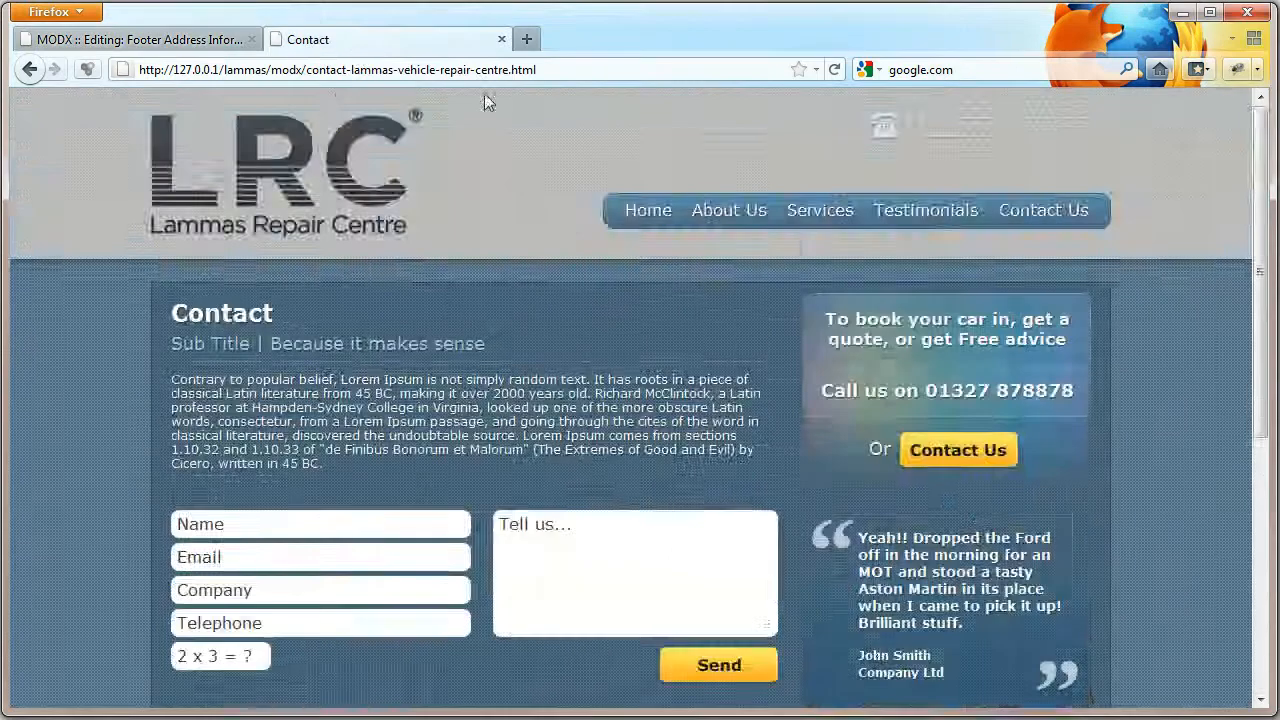
Step: Reload the live Contact page several times and watch the rotating testimonial quote beside the form
scroll(888, 392, "down", 3)
left_click(835, 68)
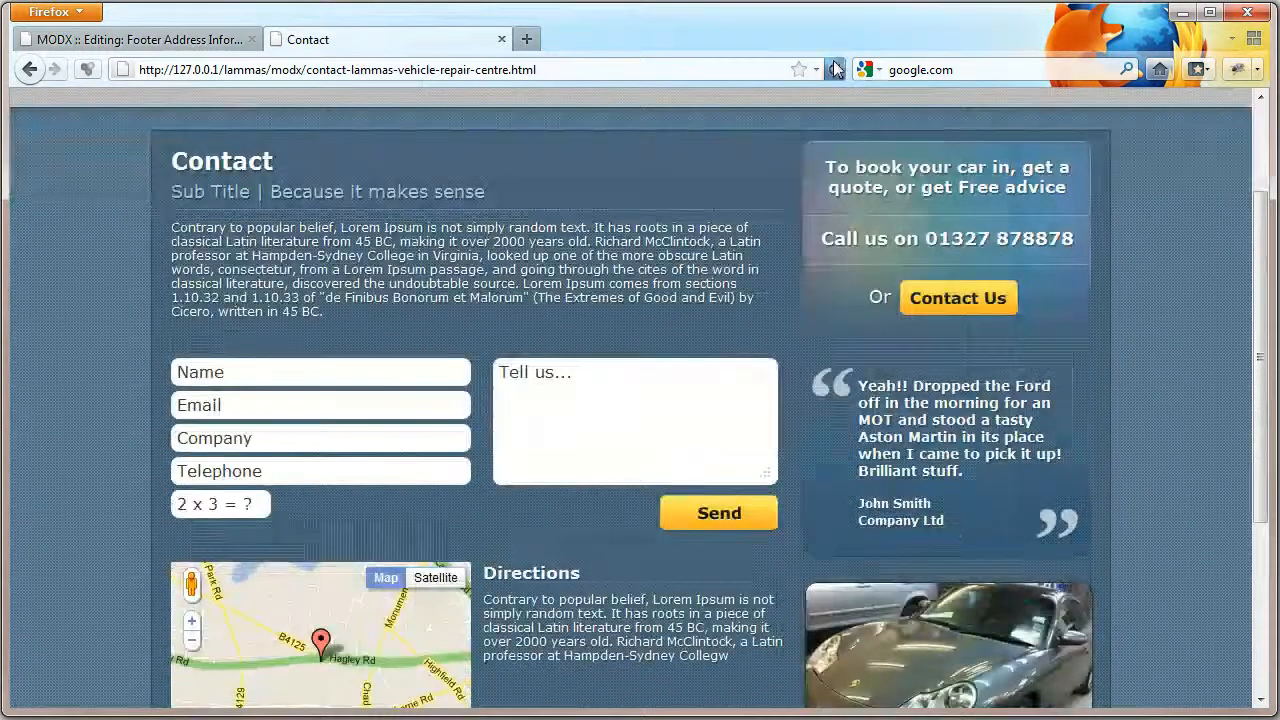
left_click(835, 68)
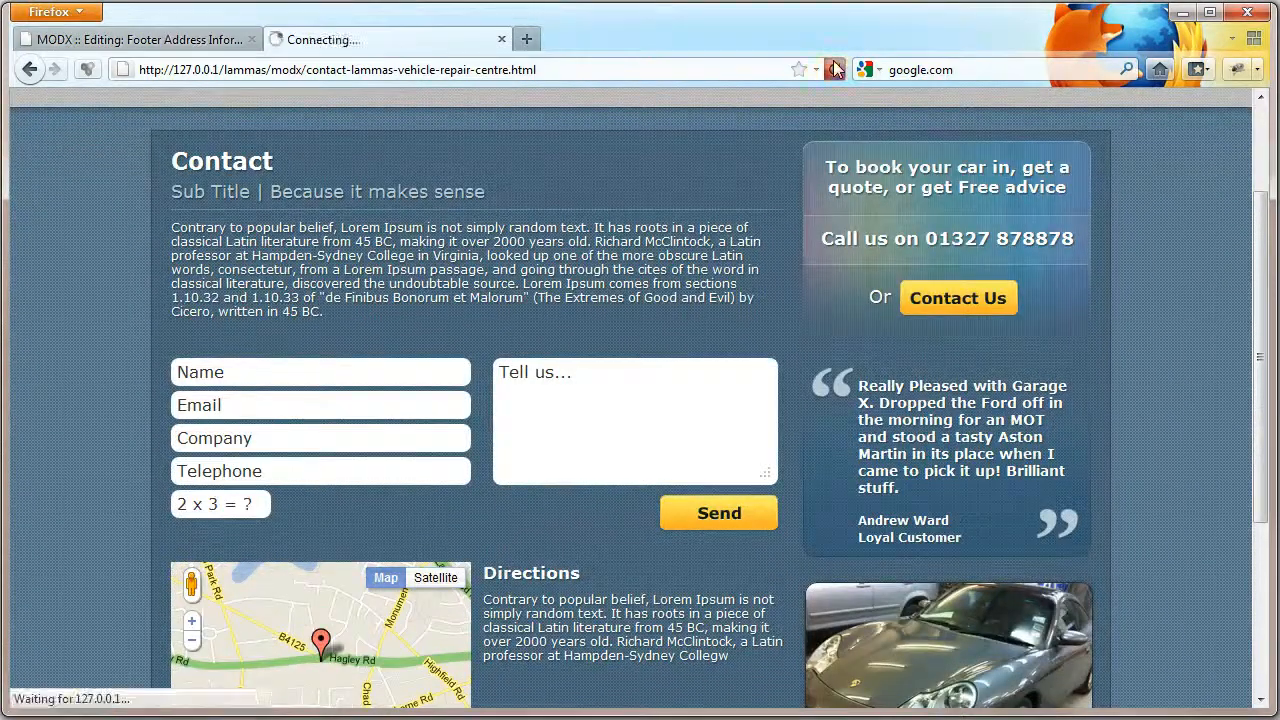
left_click(835, 68)
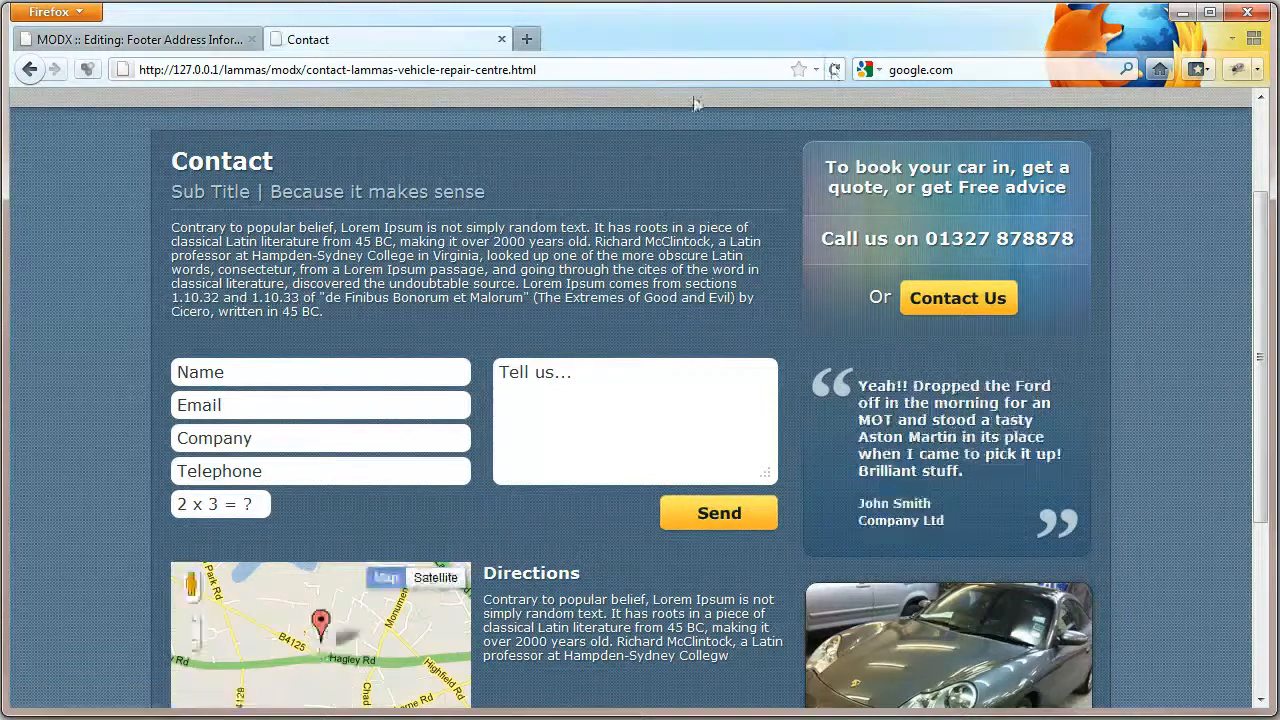
Step: Expand the Testimonials folder in the resource tree and compare its documents with the entries on the live Testimonials page
left_click(110, 40)
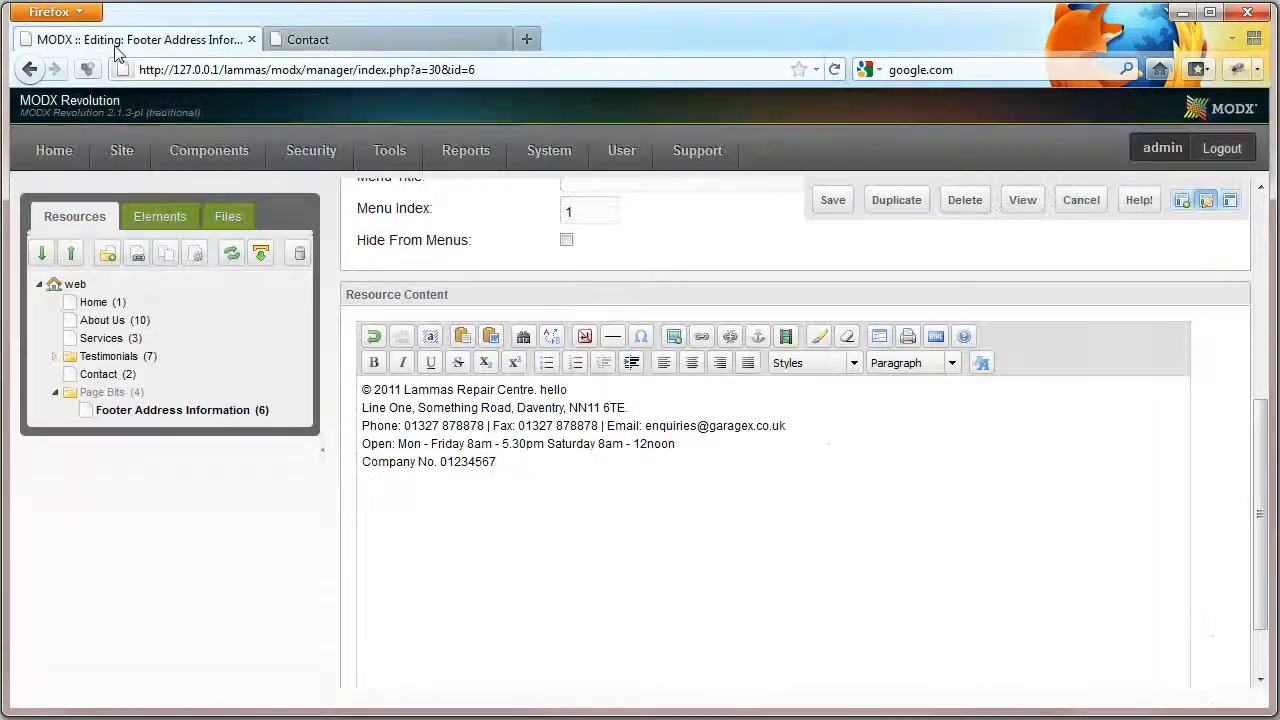
left_click(54, 357)
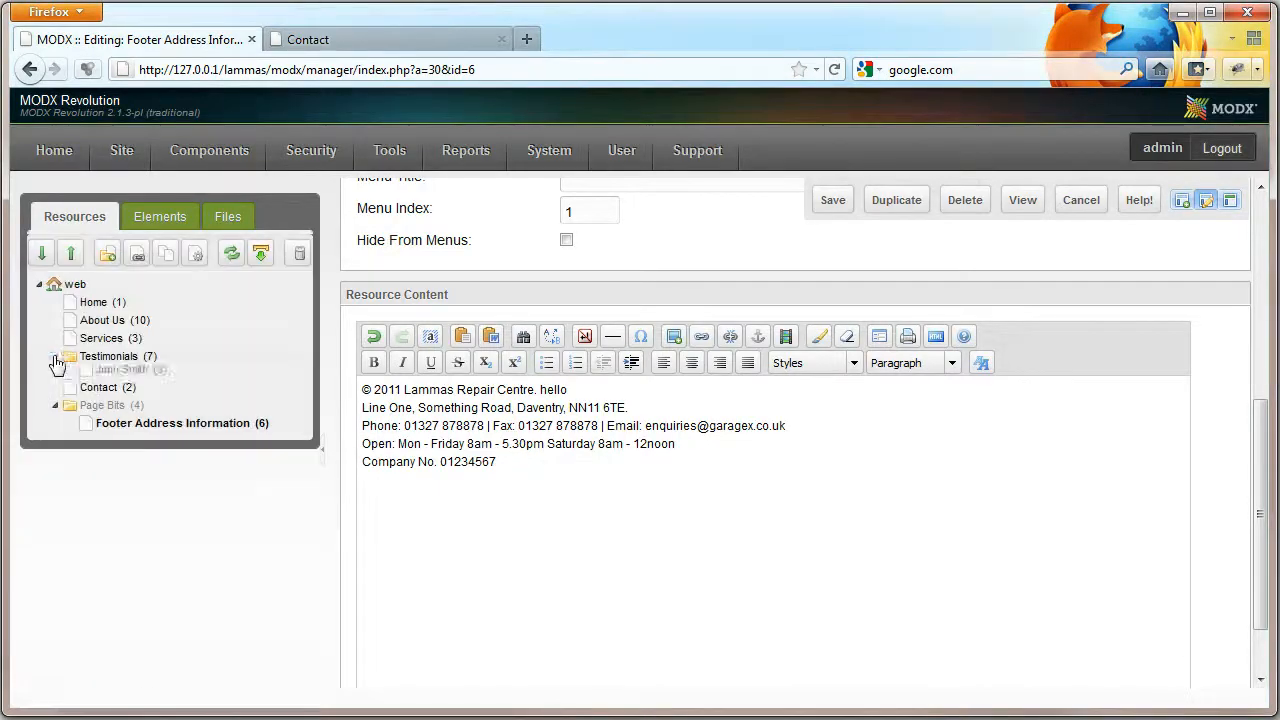
left_click(371, 36)
scroll(755, 380, "up", 3)
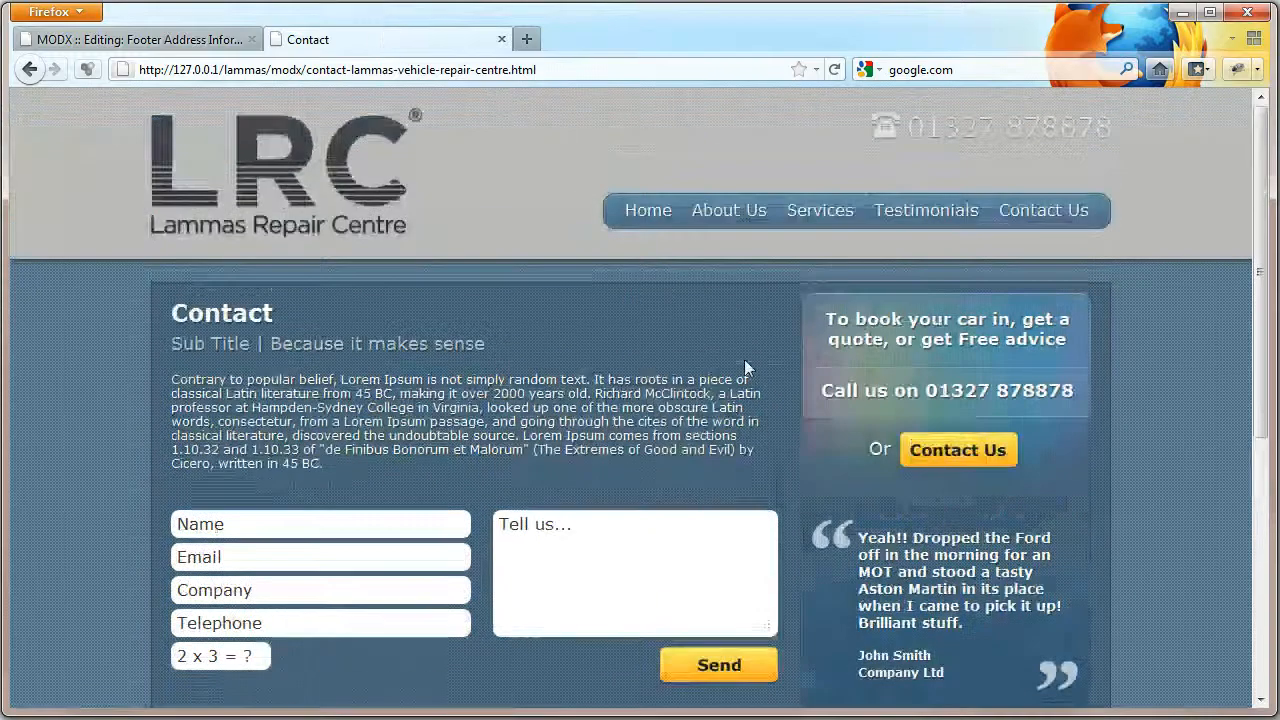
left_click(920, 212)
scroll(620, 429, "down", 3)
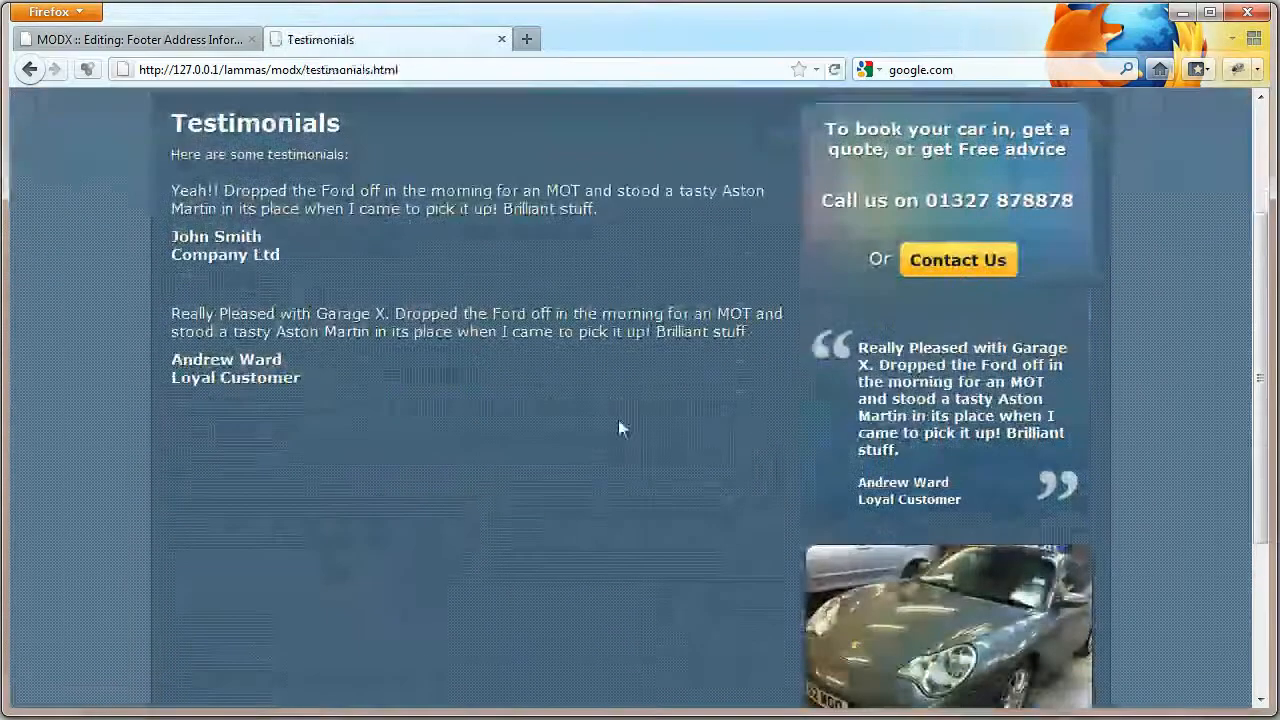
left_click_drag(205, 190, 282, 258)
left_click_drag(218, 313, 352, 412)
Step: Duplicate the second testimonial document in the Testimonials folder, naming the copy "new testimonial"
left_click(150, 39)
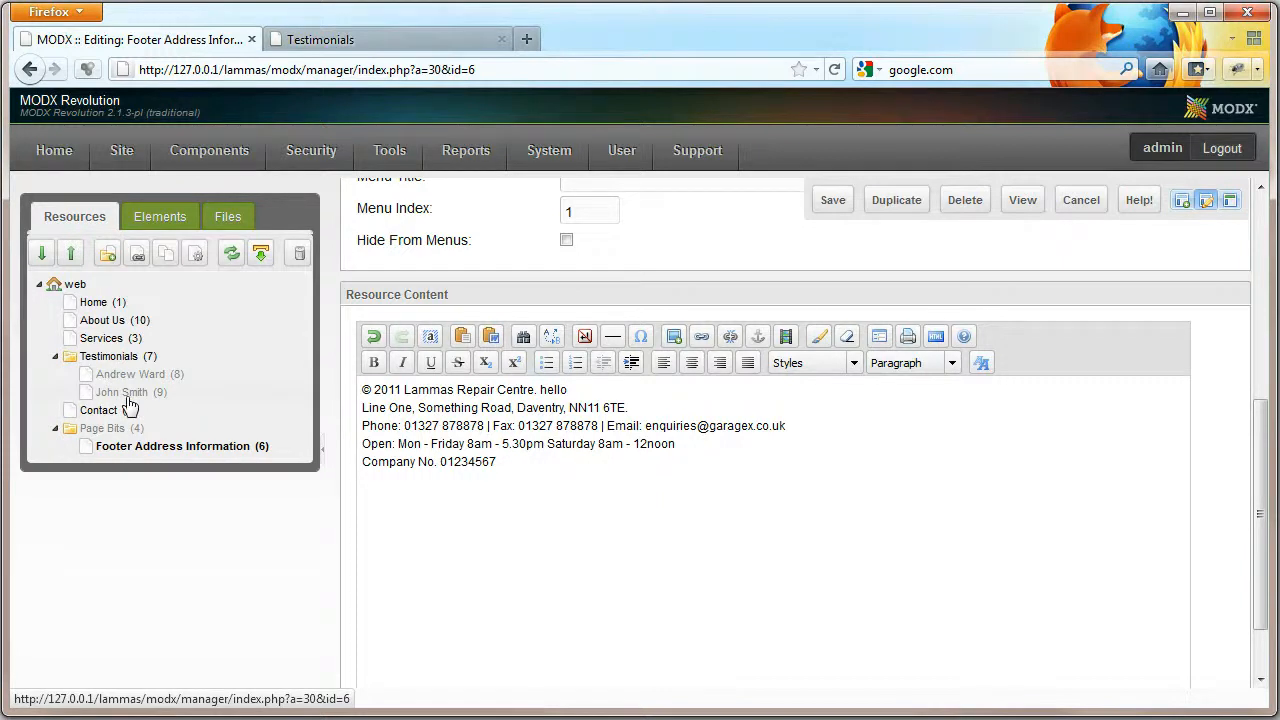
right_click(128, 400)
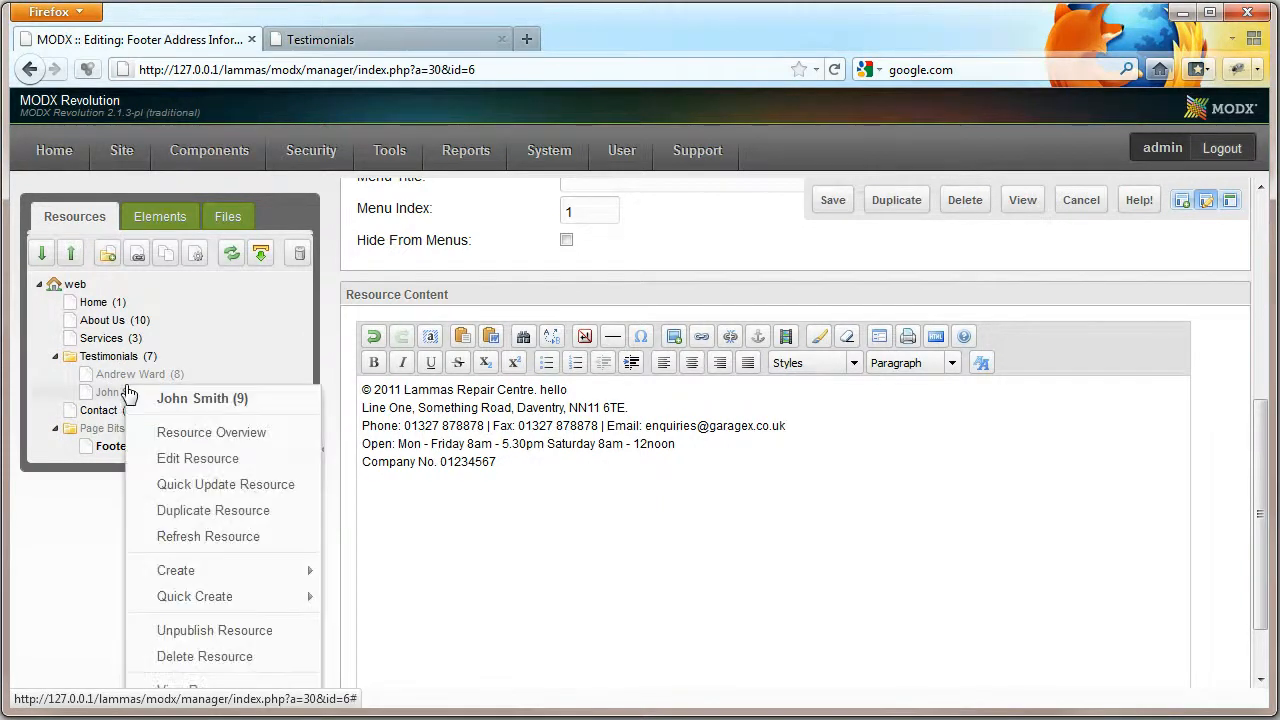
left_click(207, 521)
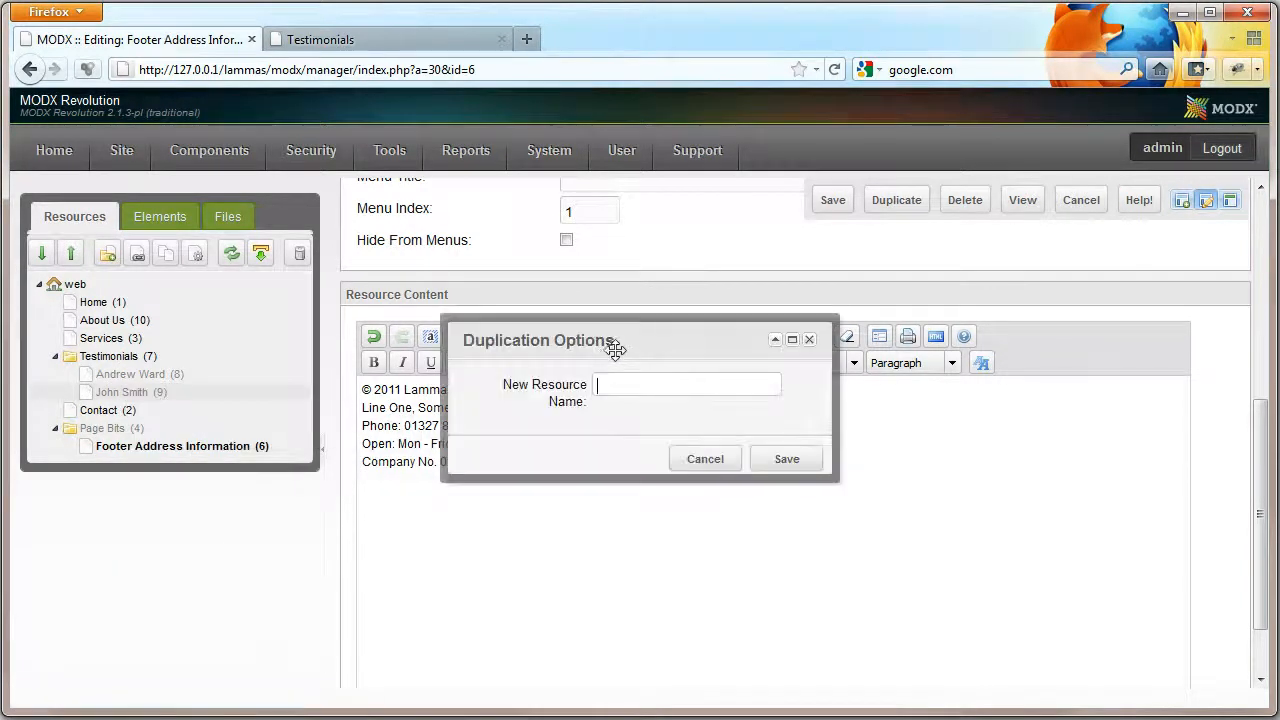
left_click(617, 385)
type("new")
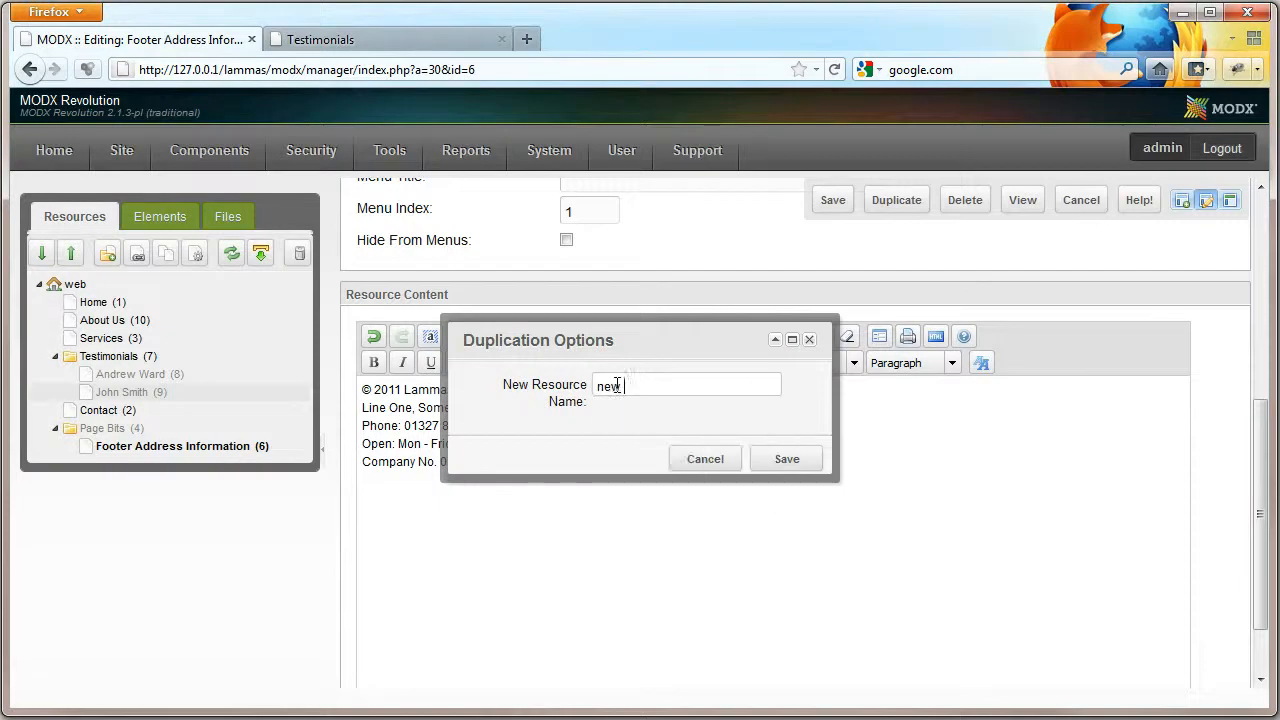
type(" testimonial")
key("Return")
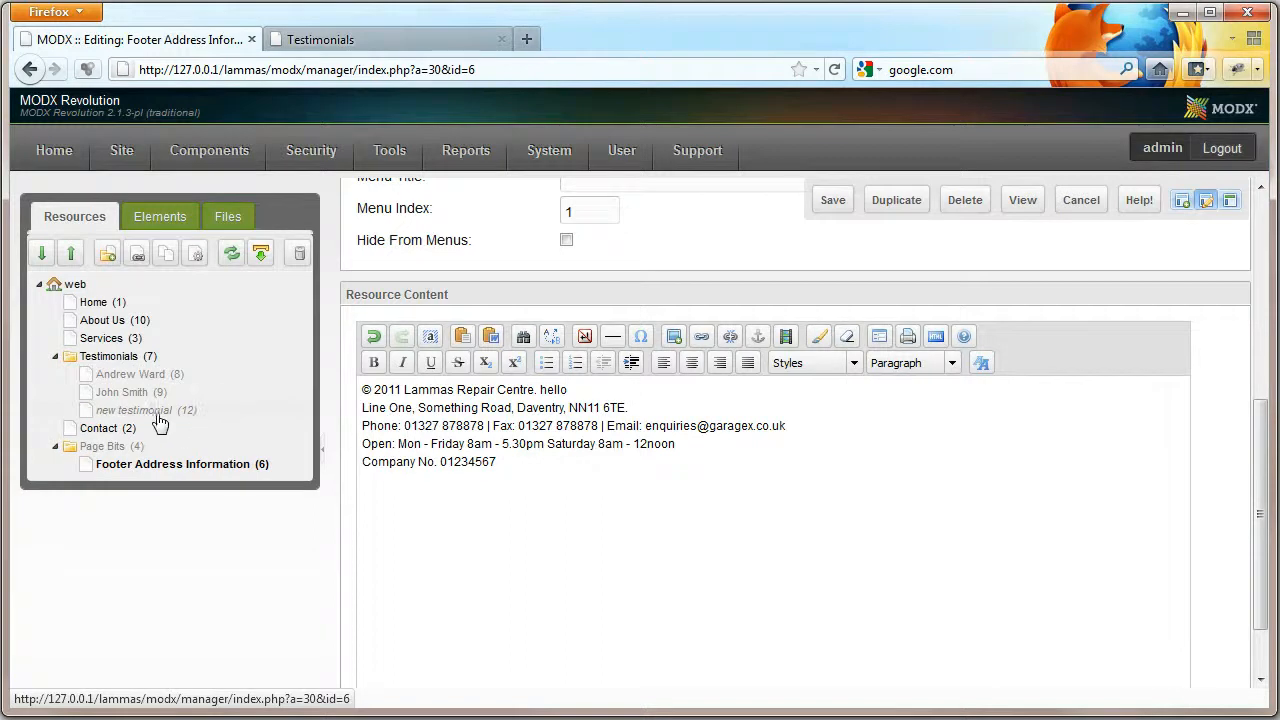
Step: Replace the new testimonial's text with "eggergrerg" and its author lines with "ergergerg" and "eeeey Ltd", then publish and save it
left_click(155, 412)
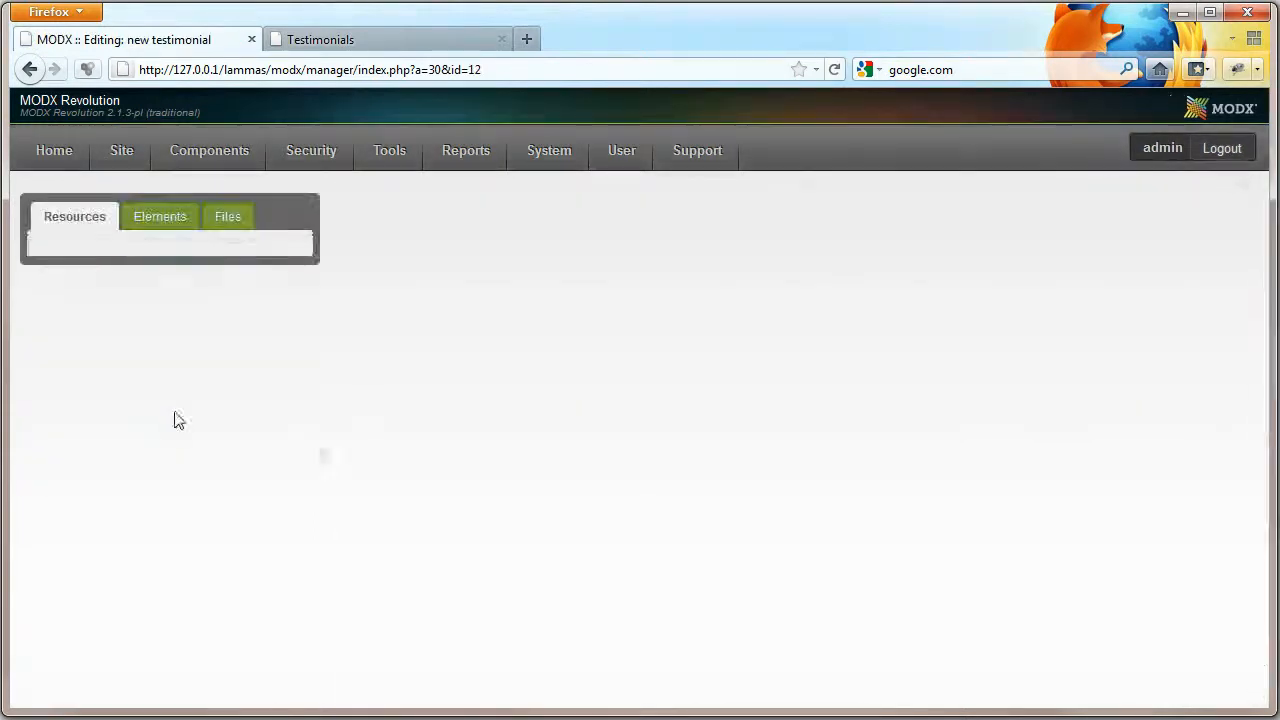
scroll(491, 622, "down", 5)
left_click_drag(1098, 518, 303, 514)
type("eggergrerg")
left_click_drag(430, 549, 334, 569)
type("ergerg ")
type("eeee Ltd")
scroll(546, 608, "up", 5)
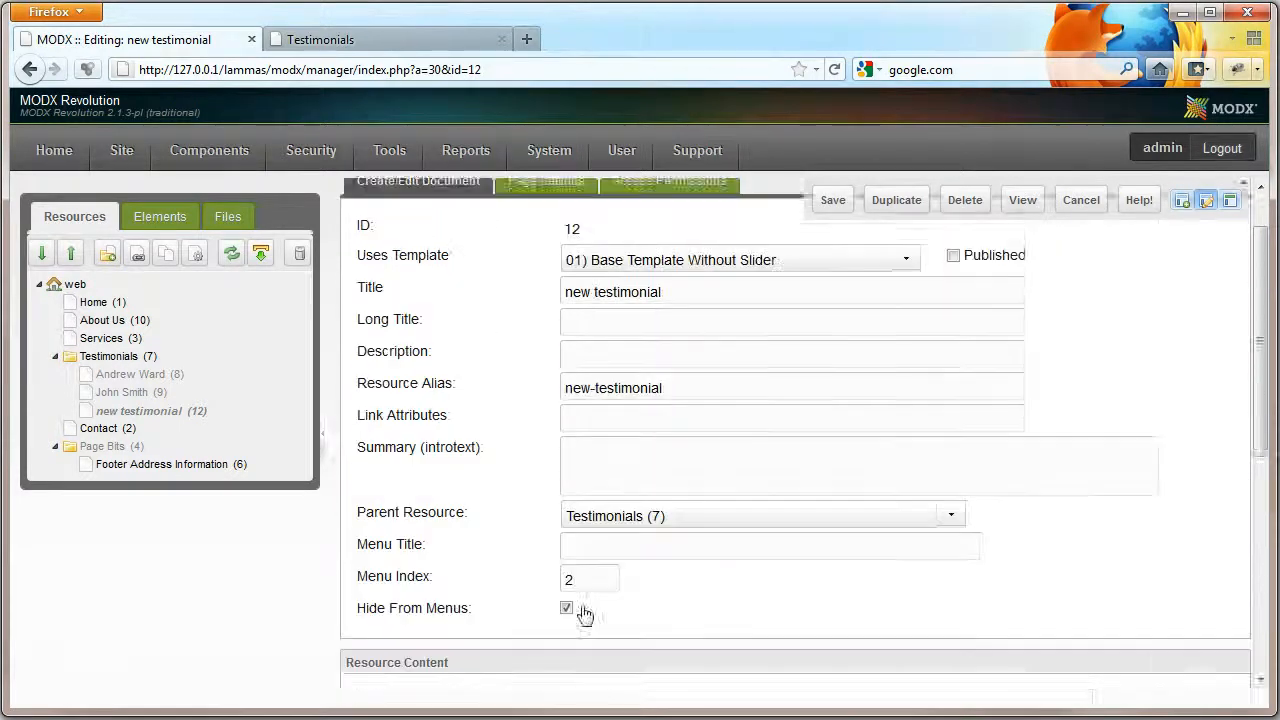
left_click(833, 200)
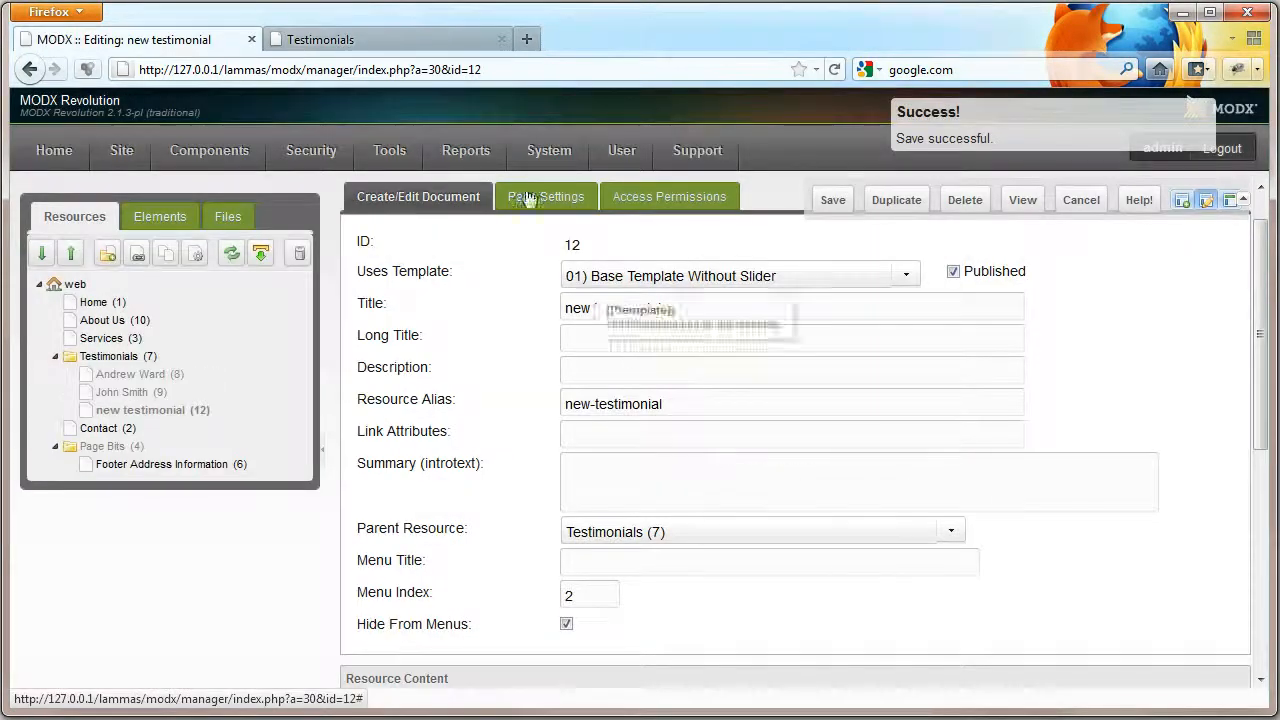
Step: Reload the live Testimonials page and check the list for the new testimonial
left_click(404, 40)
left_click(835, 70)
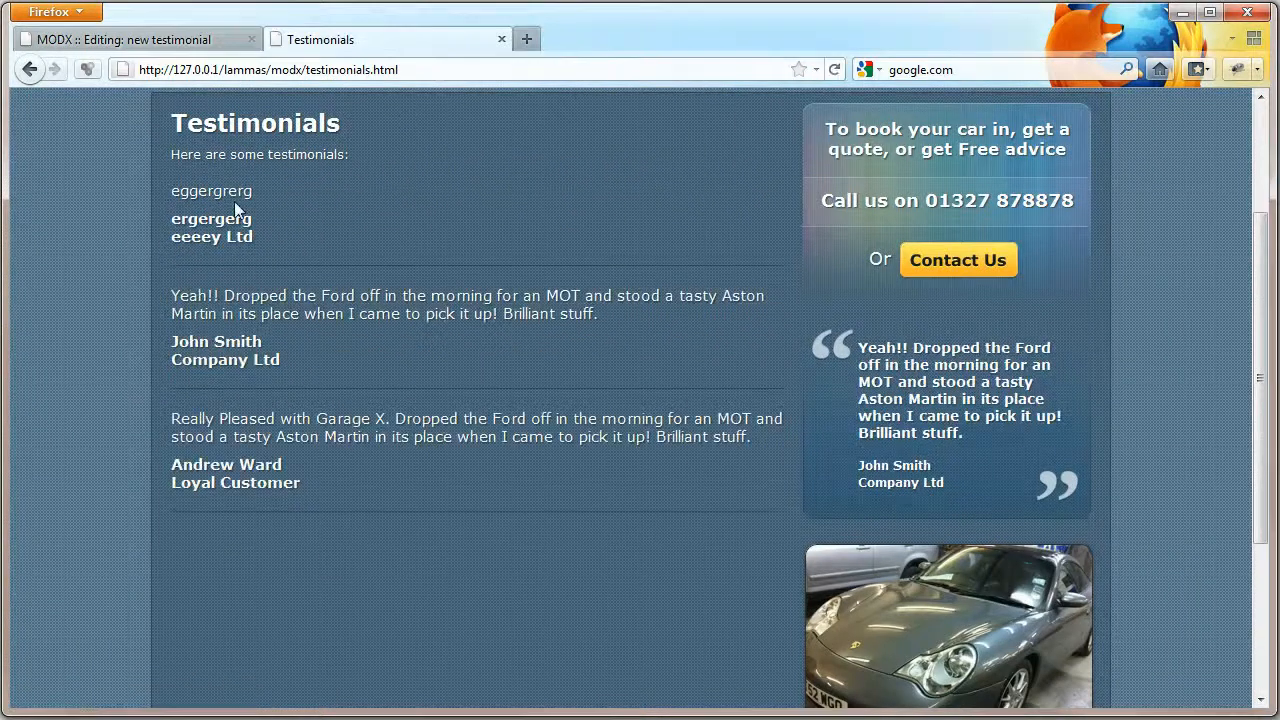
left_click(207, 38)
Step: Keep reloading the live Testimonials page to check whether the rotating sidebar quote includes the new testimonial
left_click(364, 42)
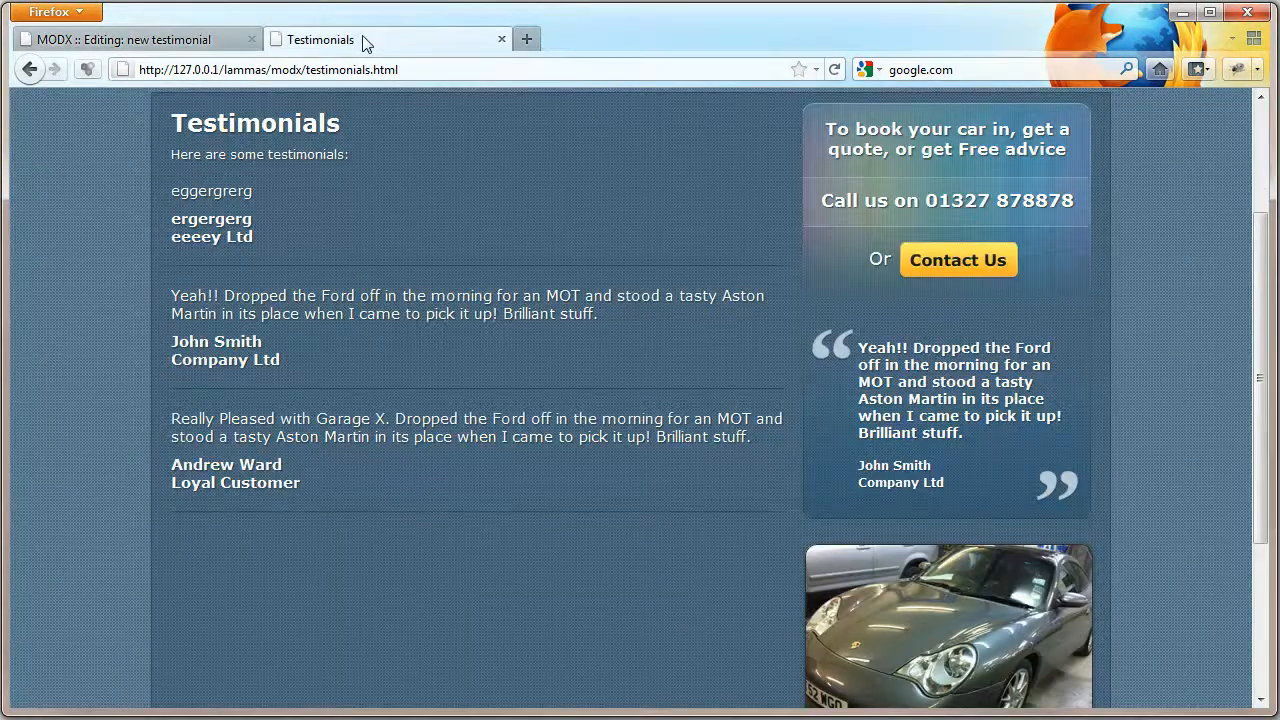
left_click(819, 71)
left_click(833, 70)
left_click(835, 72)
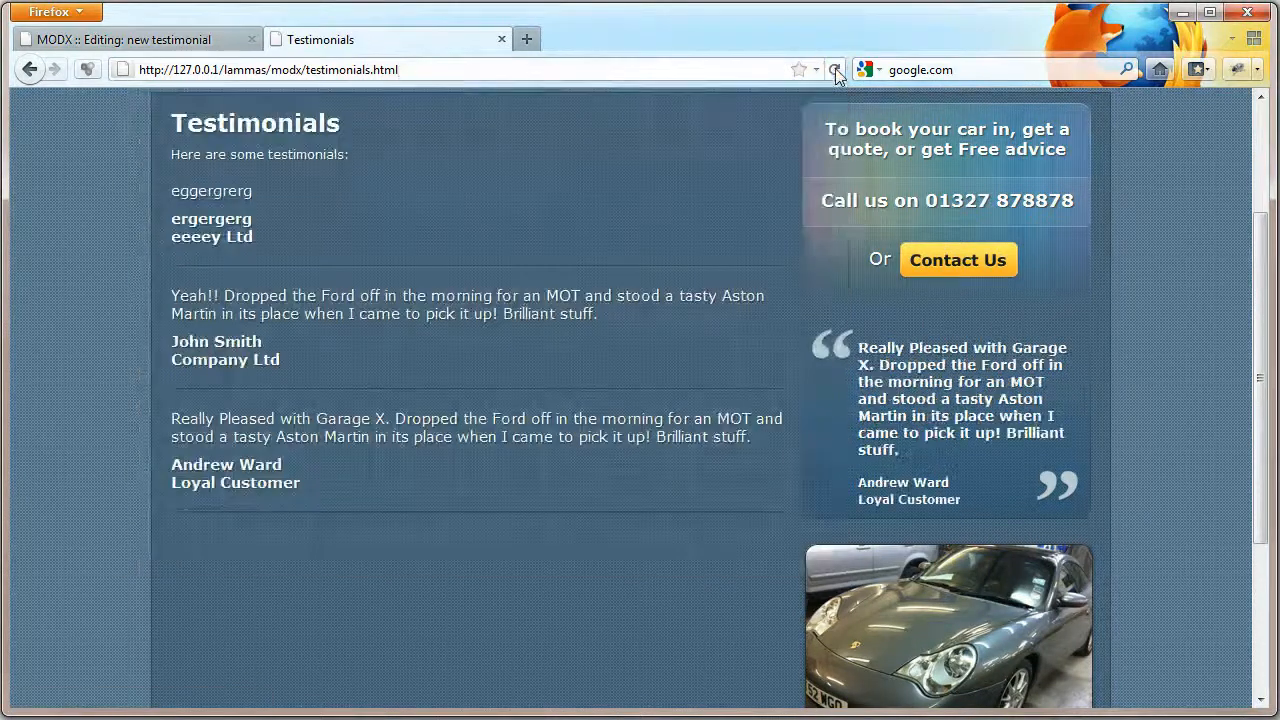
left_click(836, 72)
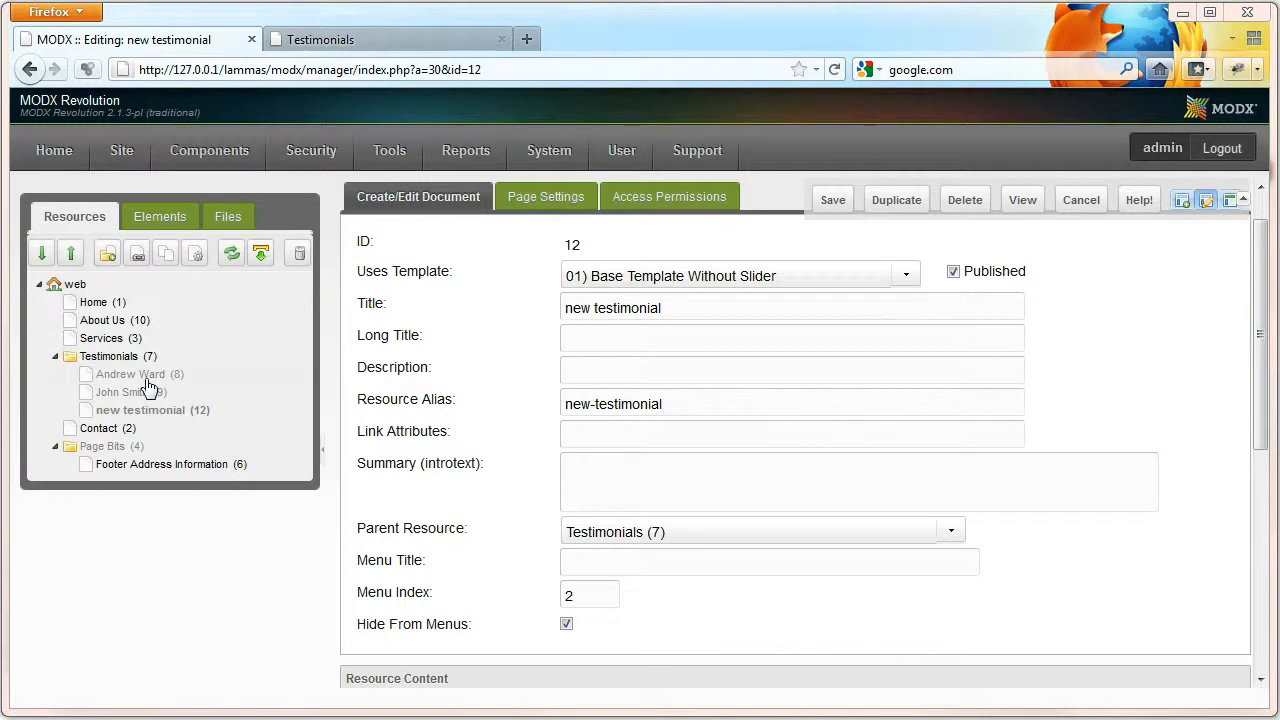
Step: Upload lammas-garage-front.jpg from the rotator folder into the site's assets folder and preview the uploaded image
left_click(225, 222)
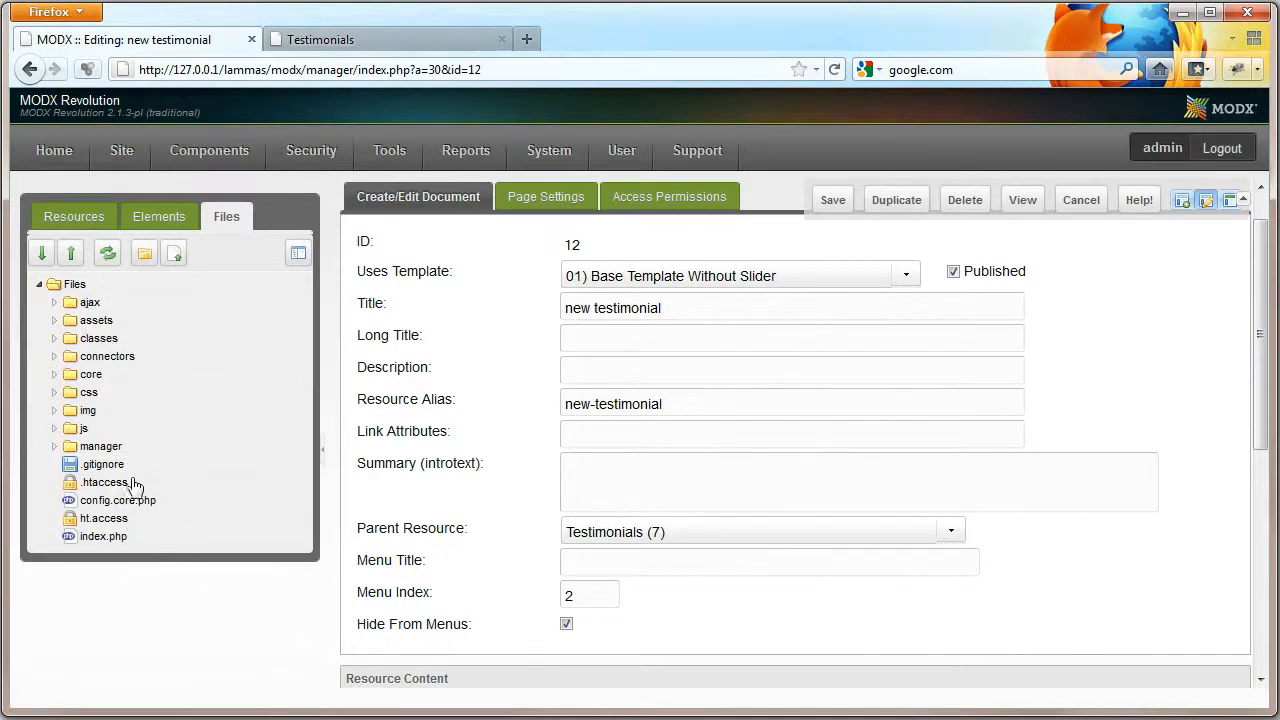
left_click(85, 322)
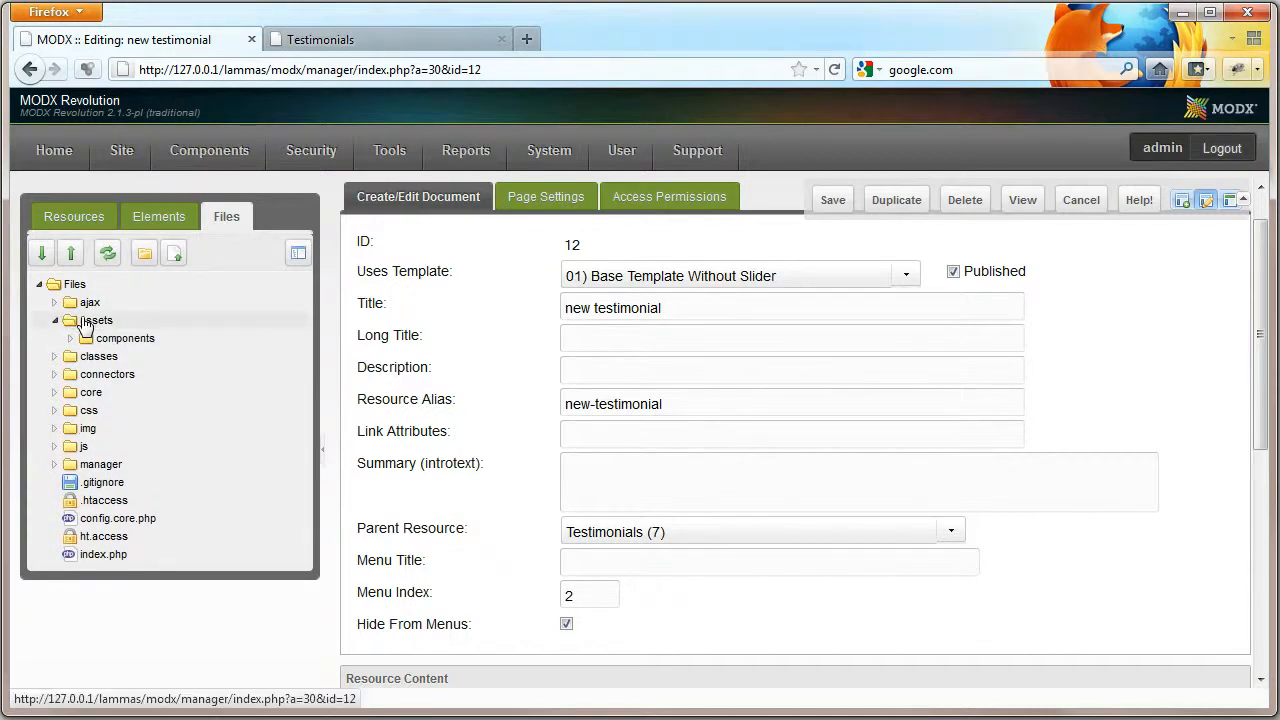
left_click(75, 323)
left_click(75, 323)
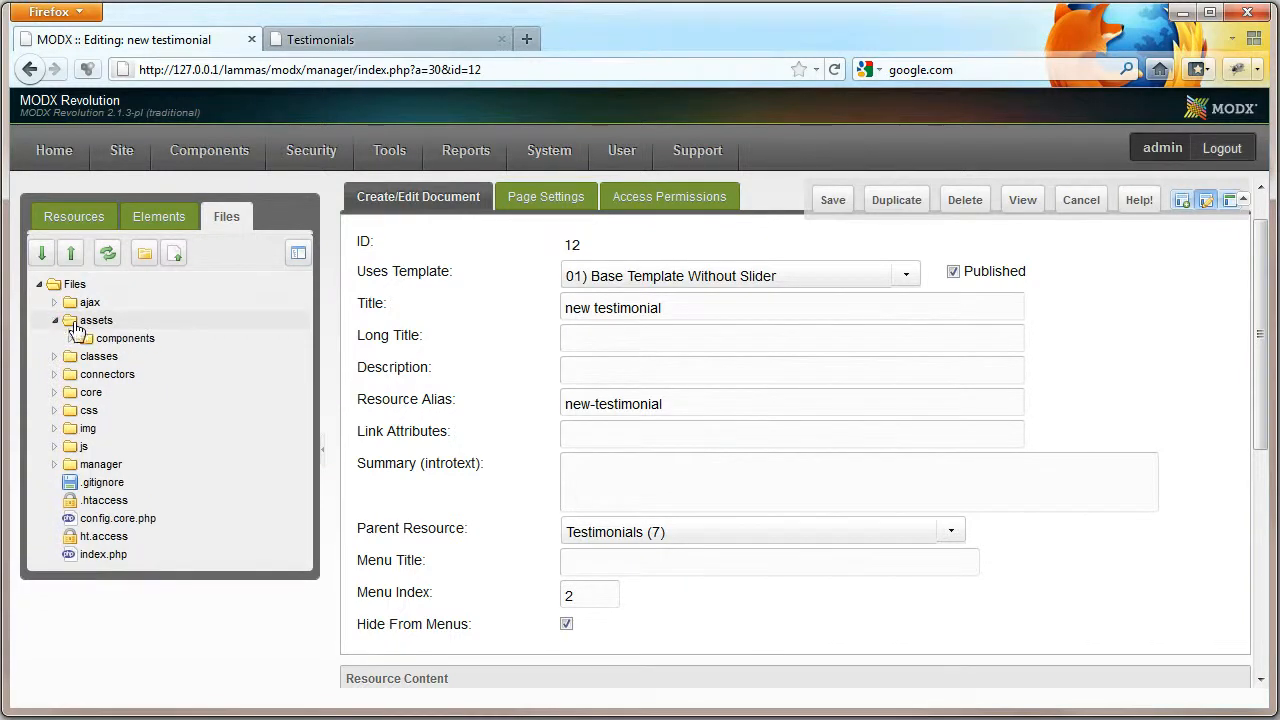
left_click(176, 262)
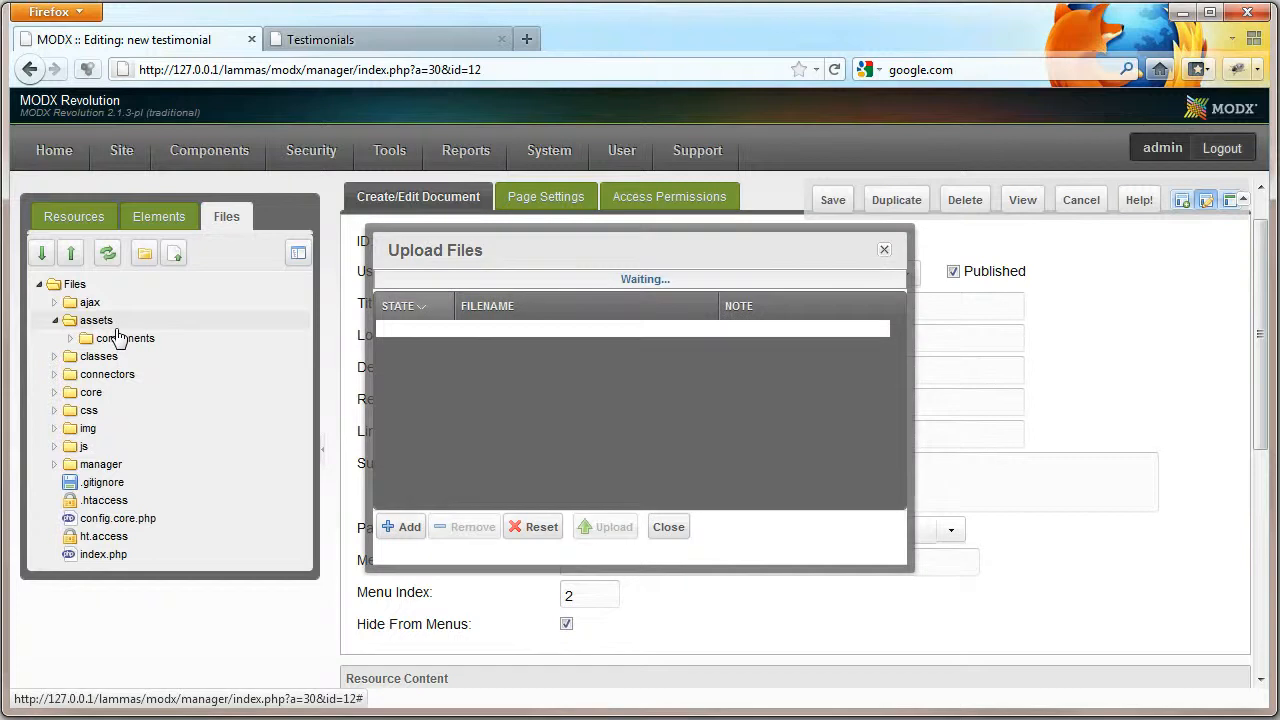
left_click(392, 528)
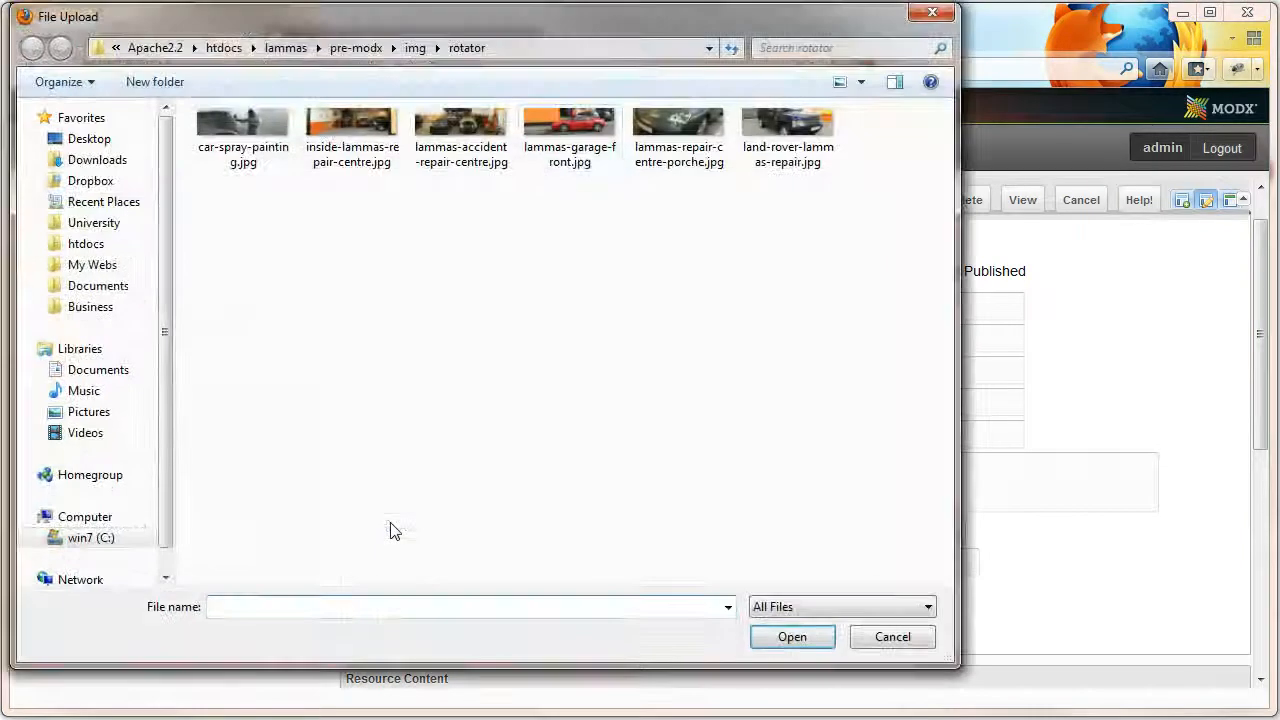
left_click(566, 135)
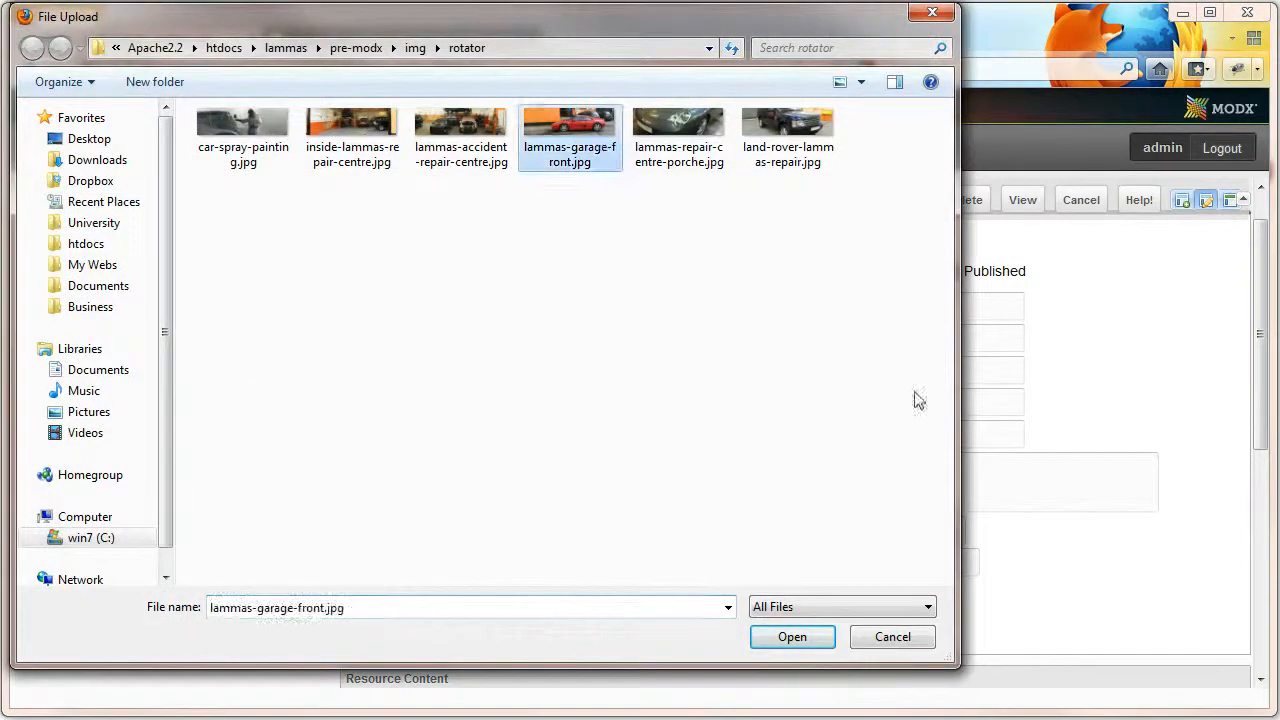
left_click(793, 637)
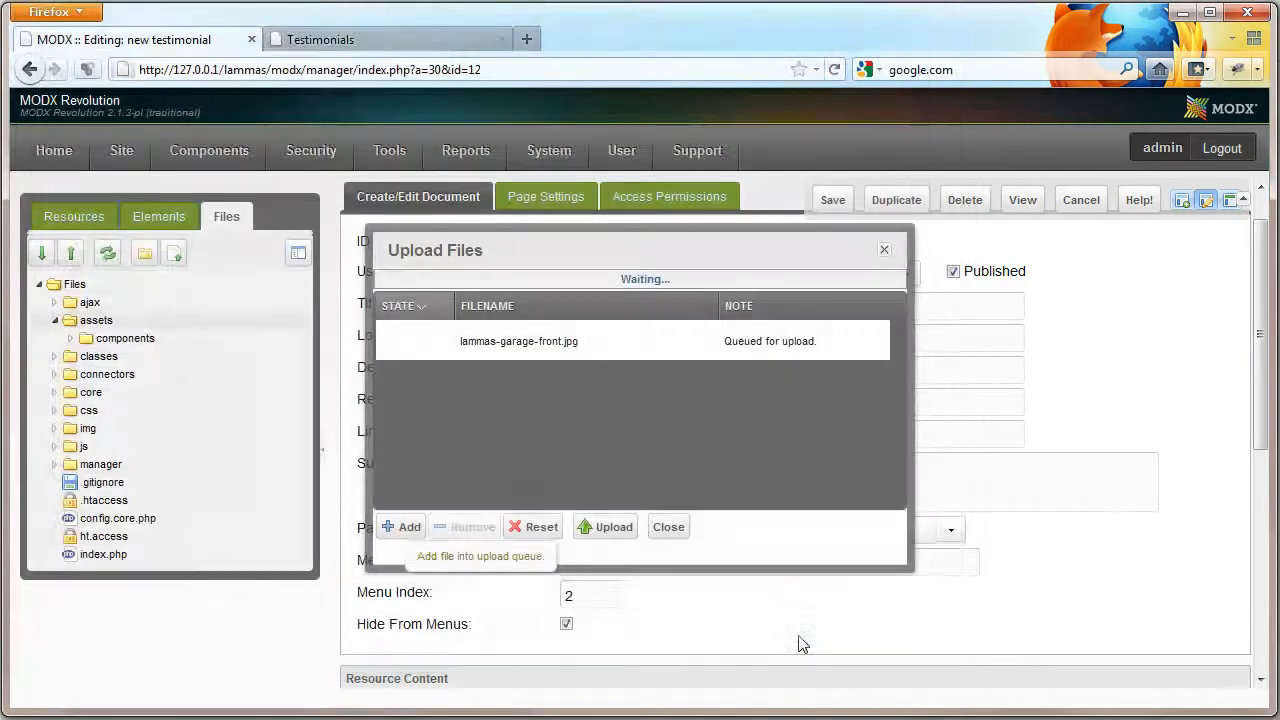
left_click(612, 527)
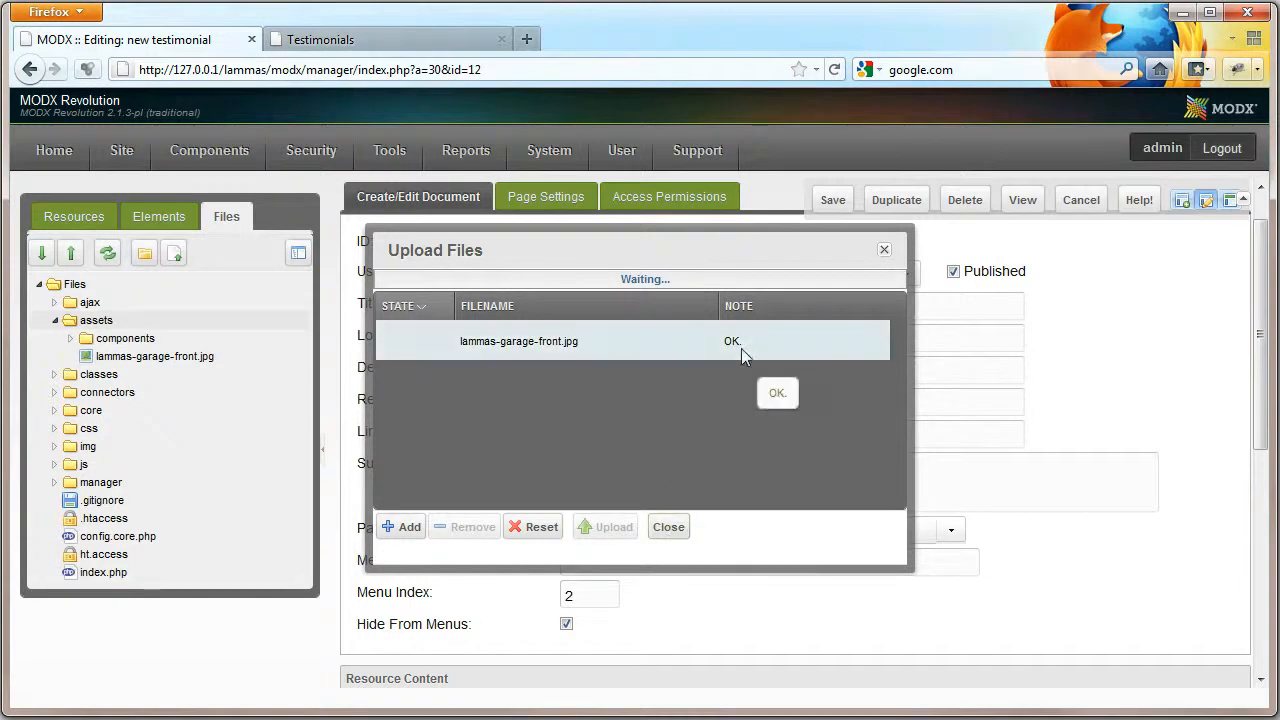
left_click(675, 533)
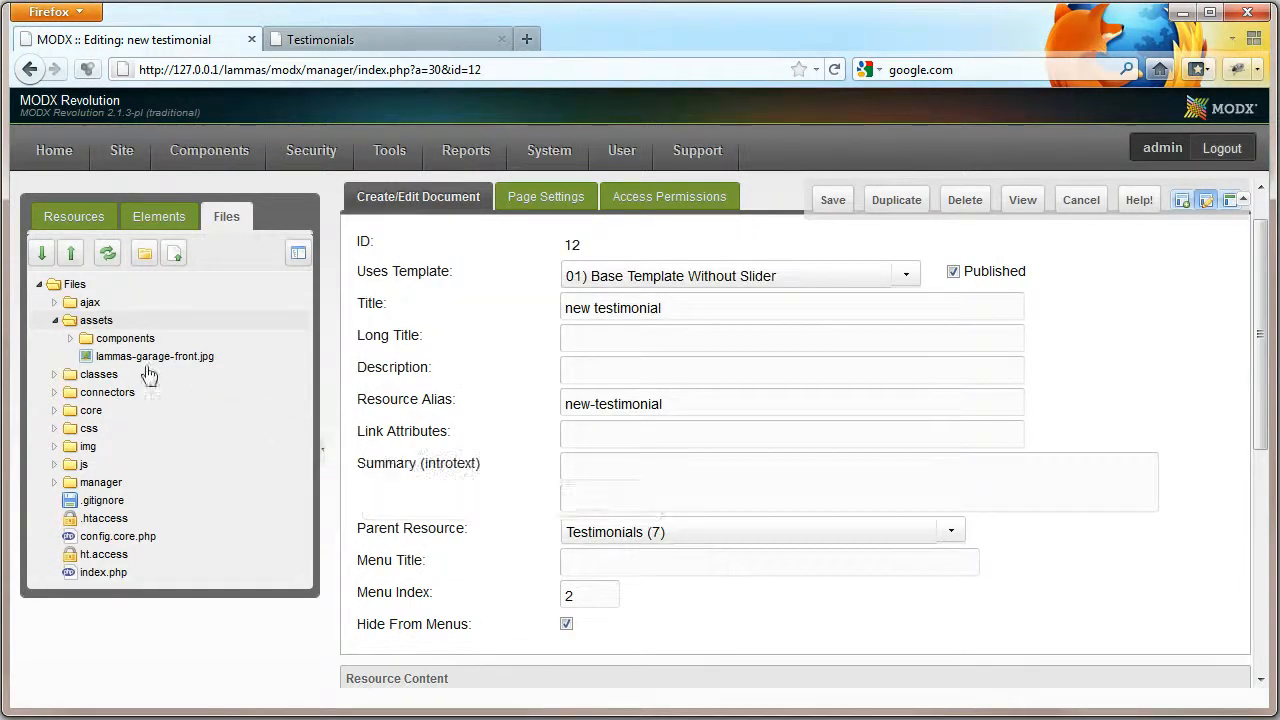
mouse_move(138, 368)
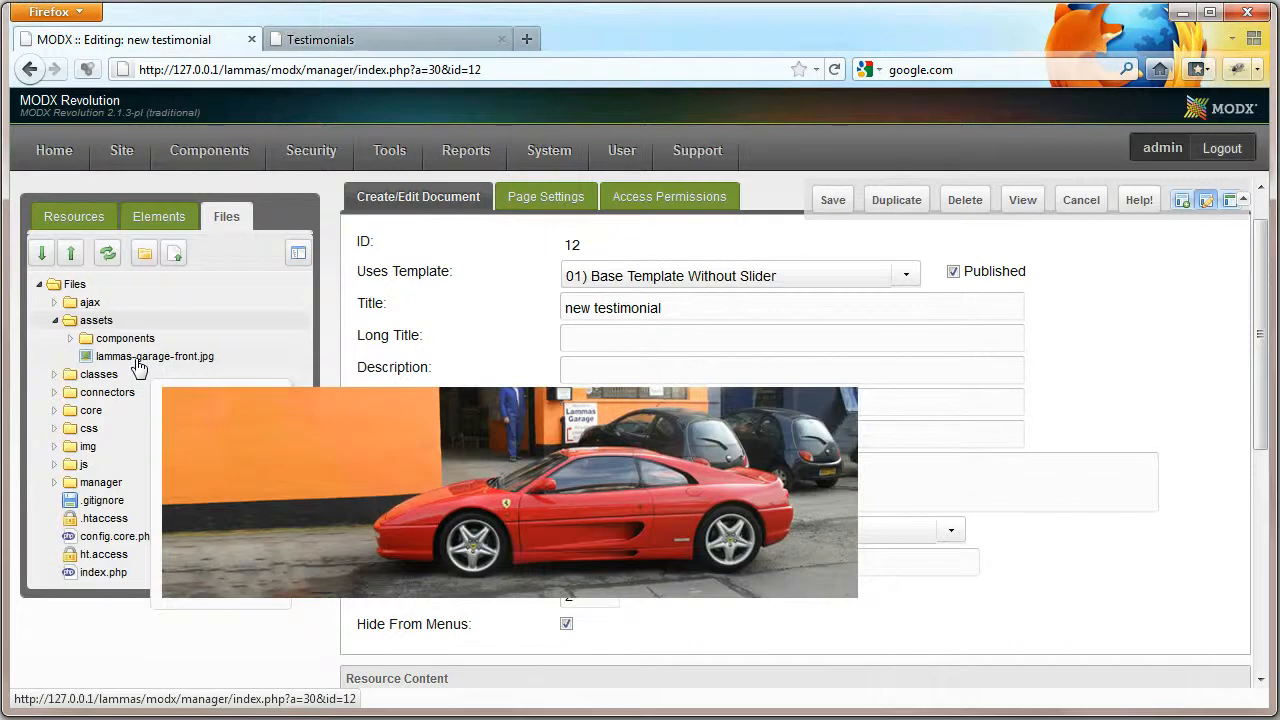
Step: Return to the resource tree and view the About Us page on the live site
left_click(73, 216)
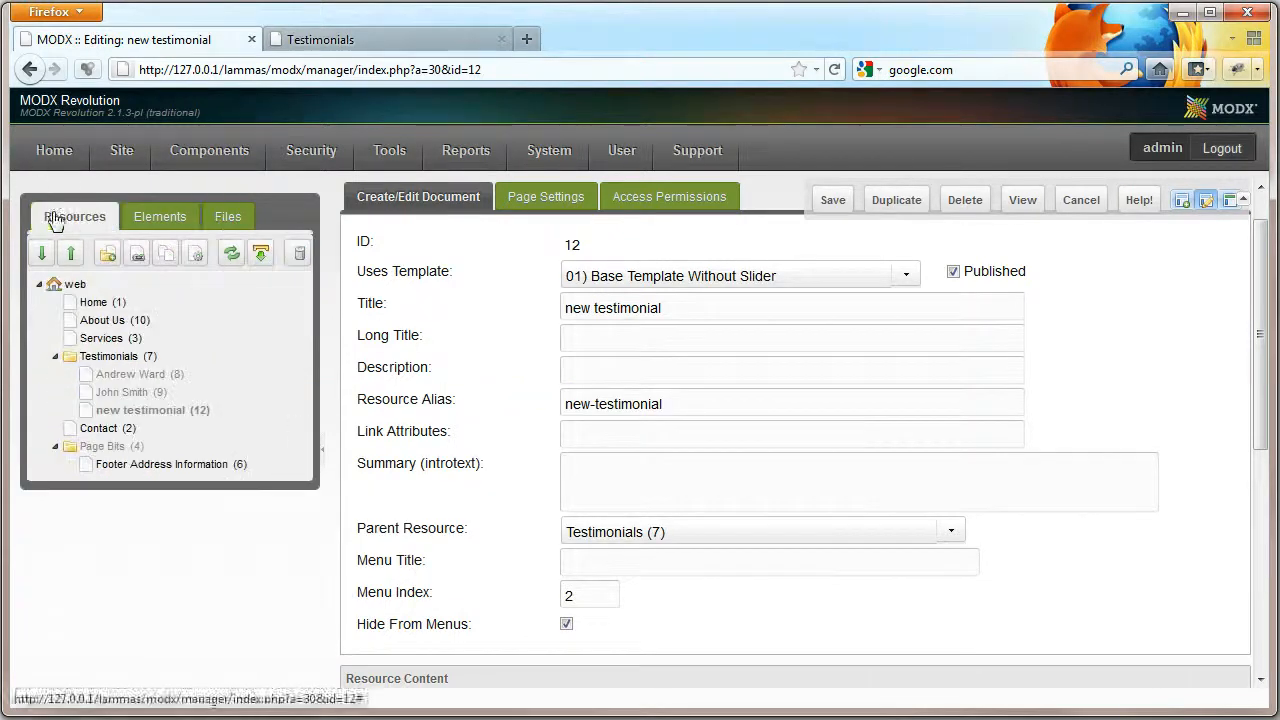
left_click(320, 39)
scroll(687, 363, "up", 2)
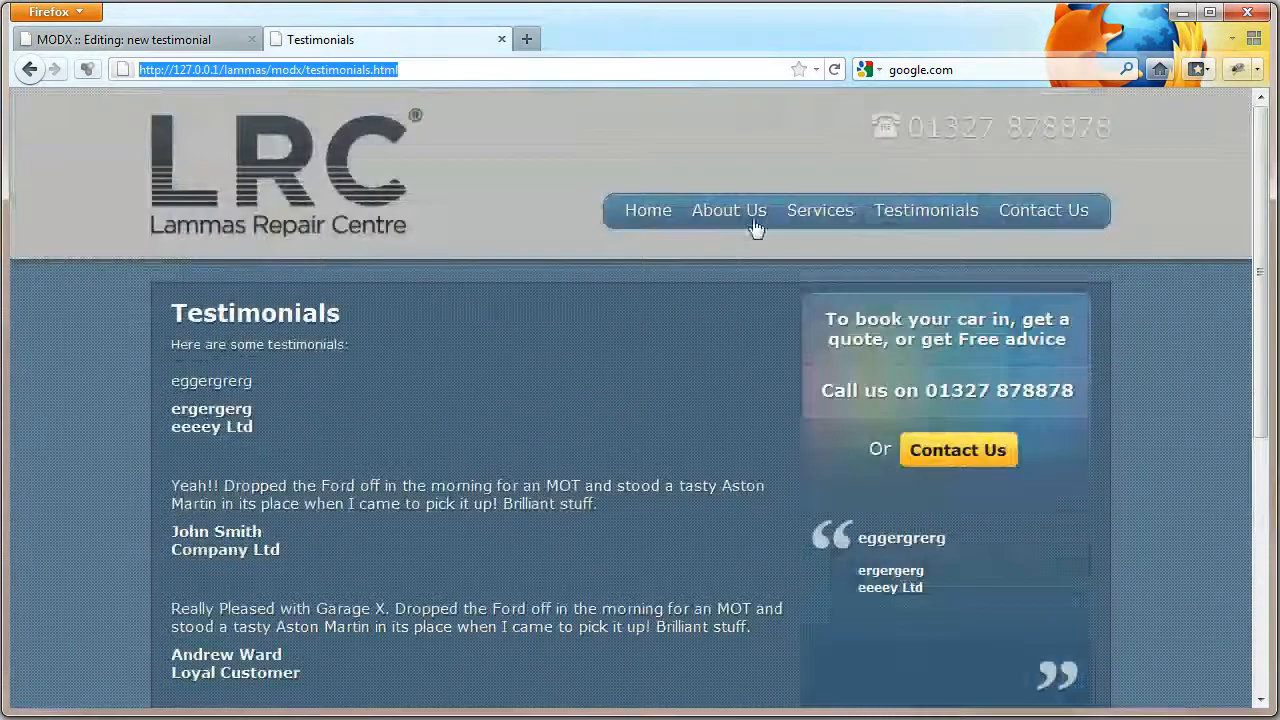
left_click(757, 216)
scroll(733, 216, "down", 3)
Step: Open the About Us document and replace its resource content with "about us"
left_click(124, 39)
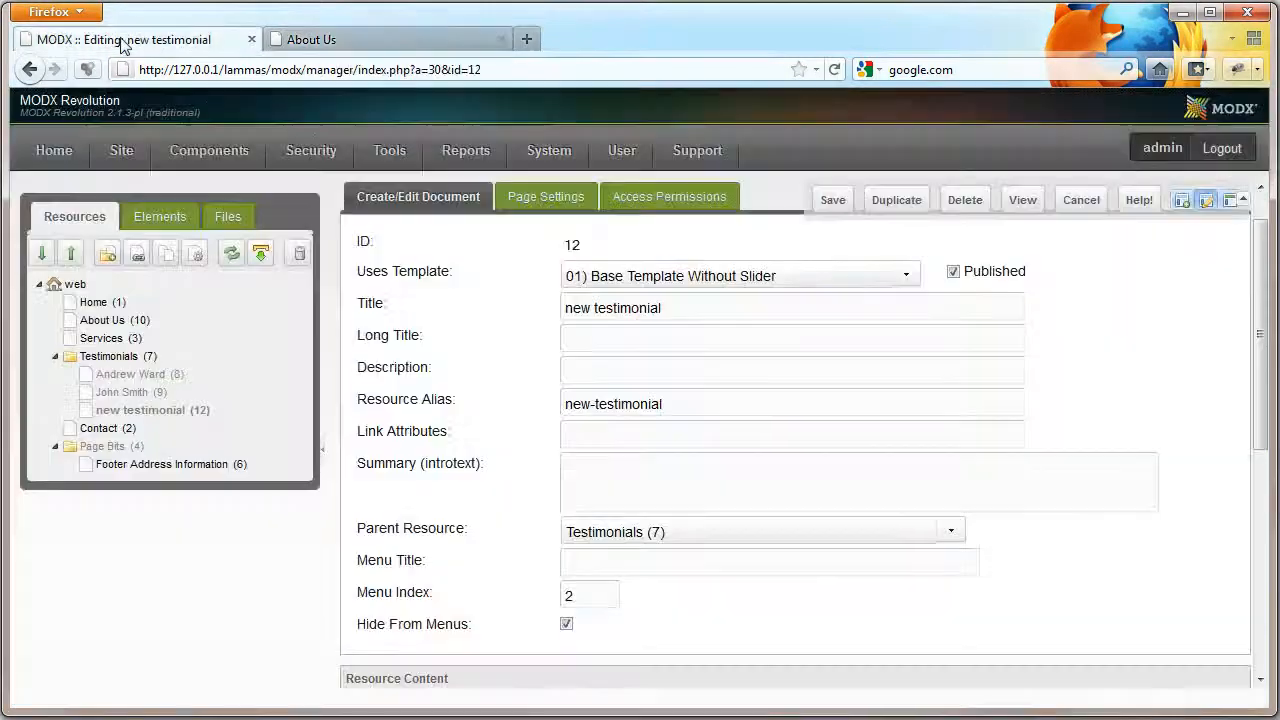
left_click(112, 322)
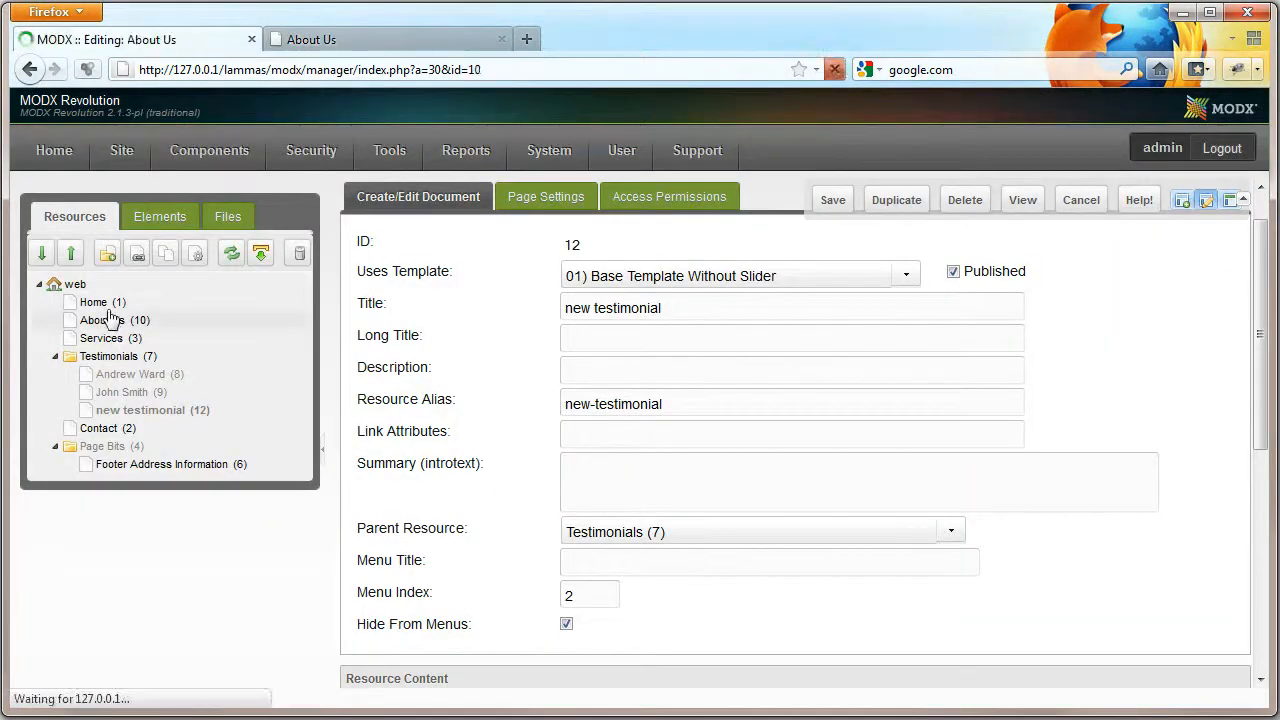
scroll(590, 522, "down", 5)
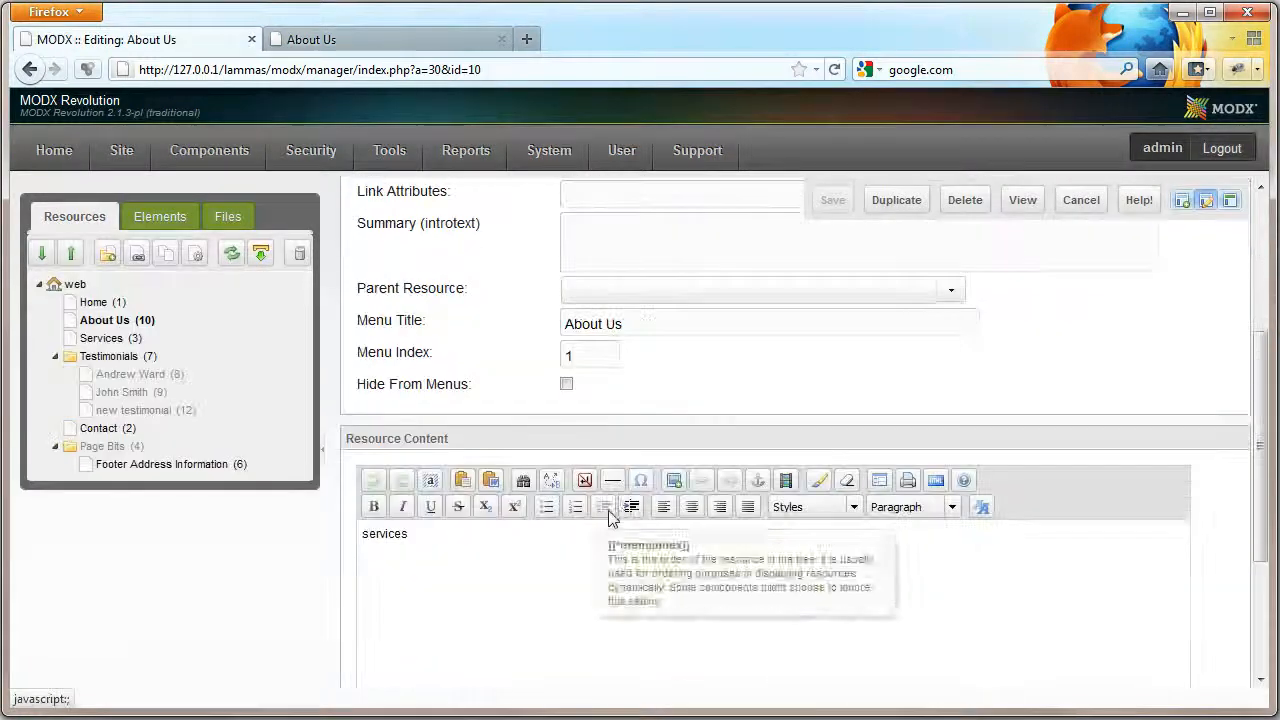
left_click_drag(437, 449, 287, 441)
type("about us")
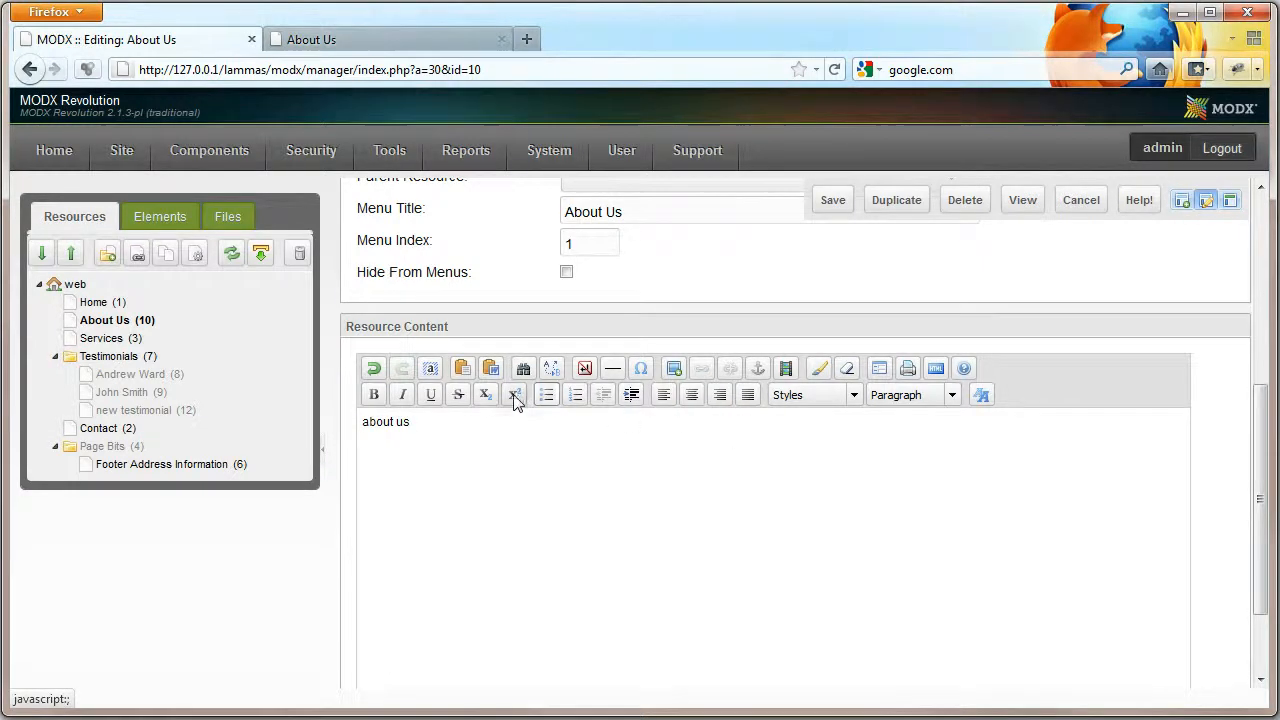
Step: Try out a bulleted list with two sample items below the "about us" text and remove it
left_click(547, 396)
type("sffsd")
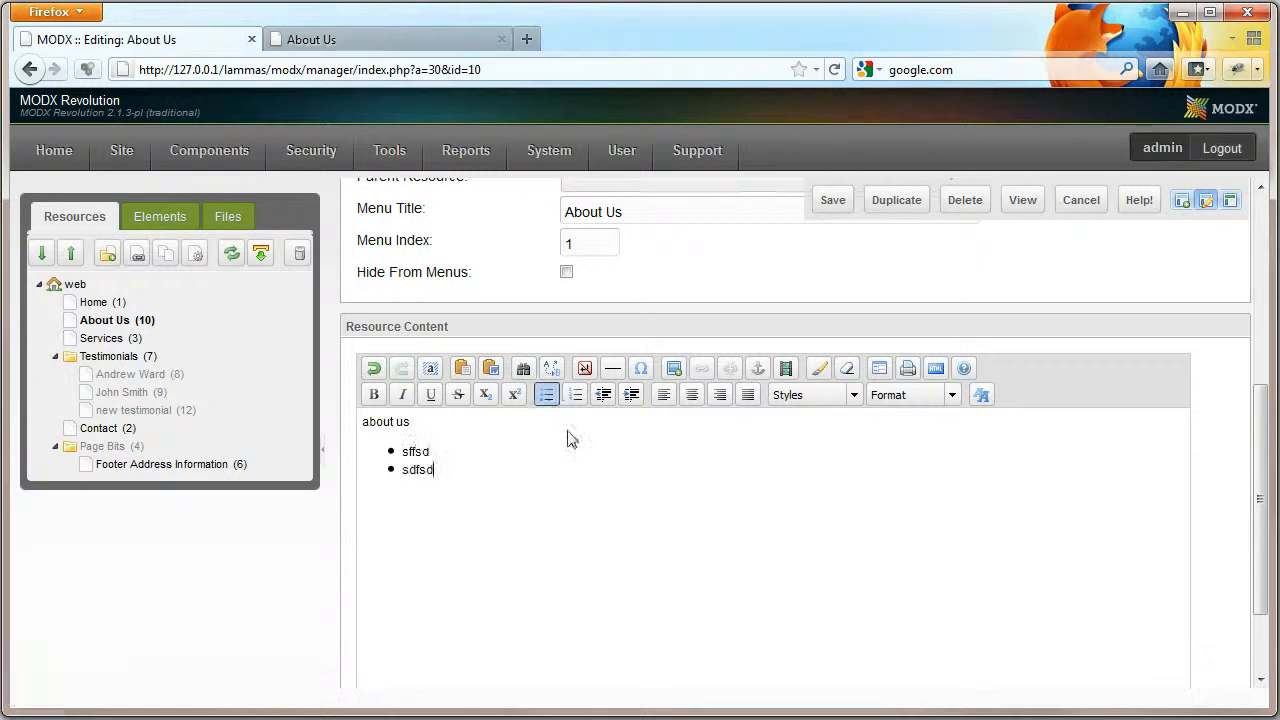
left_click_drag(544, 484, 352, 451)
key("BackSpace")
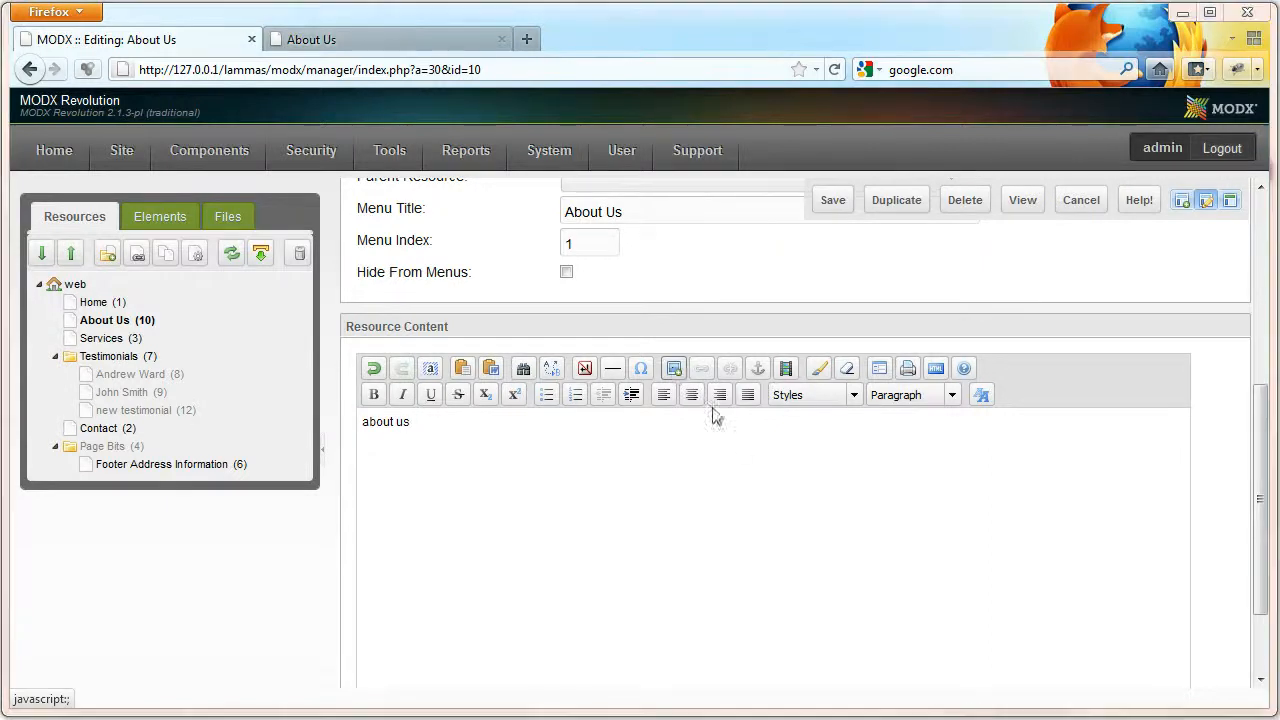
Step: Start inserting an image after the "about us" text and choose lammas-garage-front.jpg from the assets folder as its source
left_click_drag(2, 320, 769, 173)
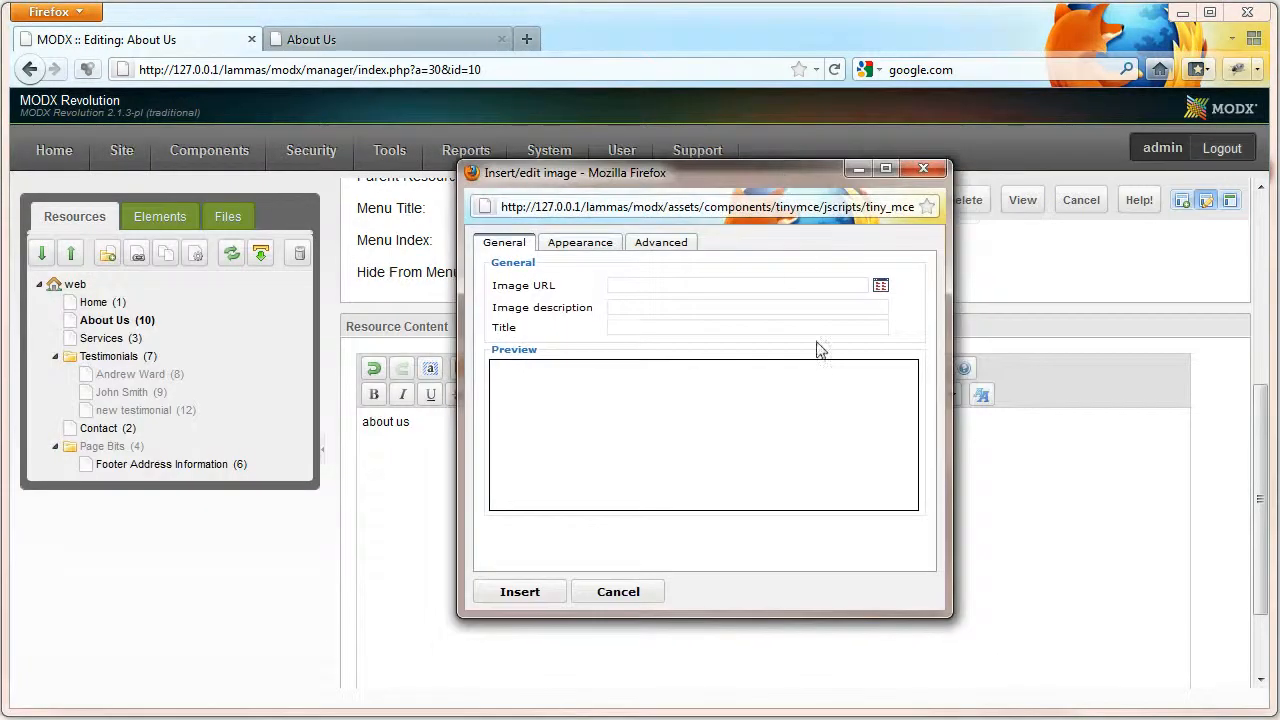
left_click(880, 286)
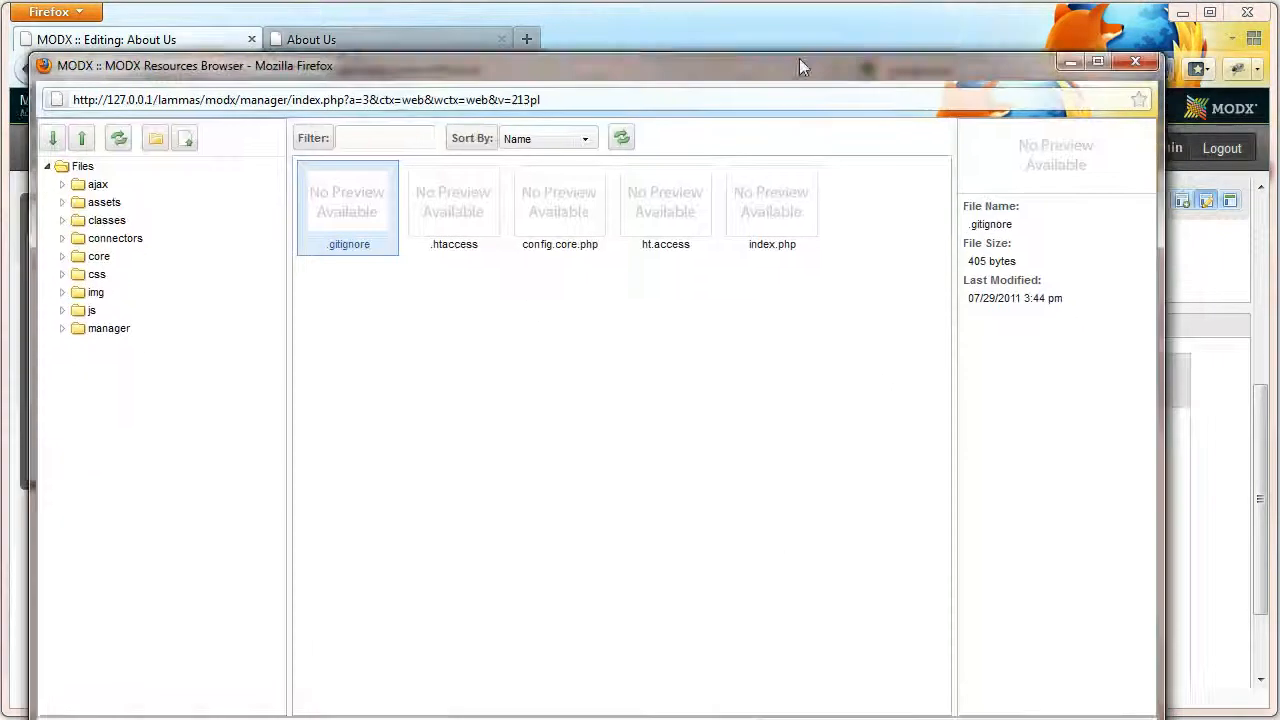
left_click(93, 186)
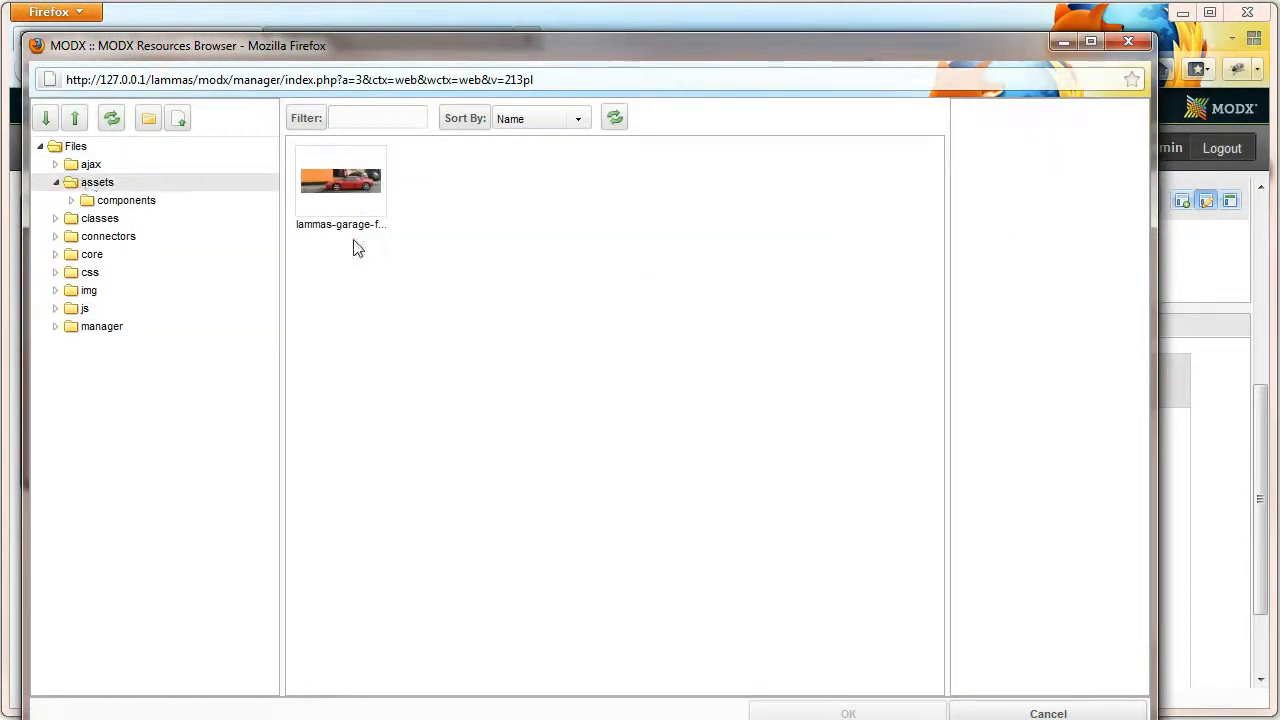
left_click(340, 185)
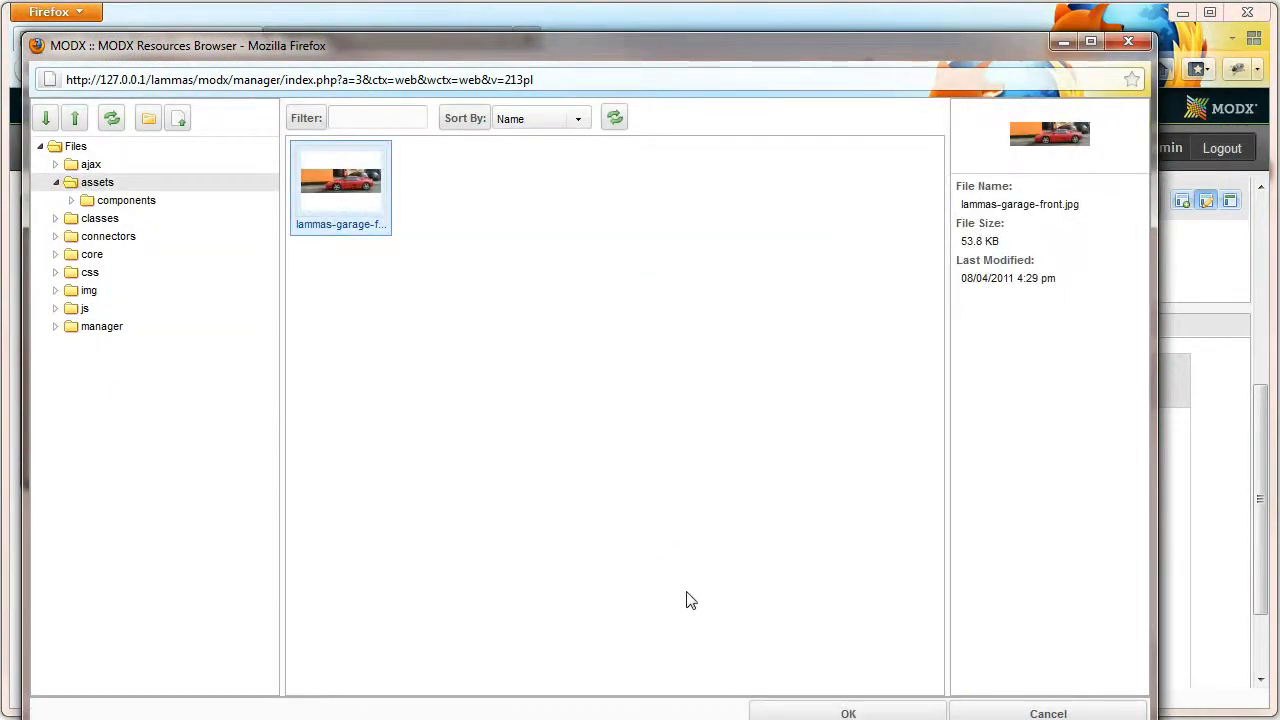
left_click(848, 713)
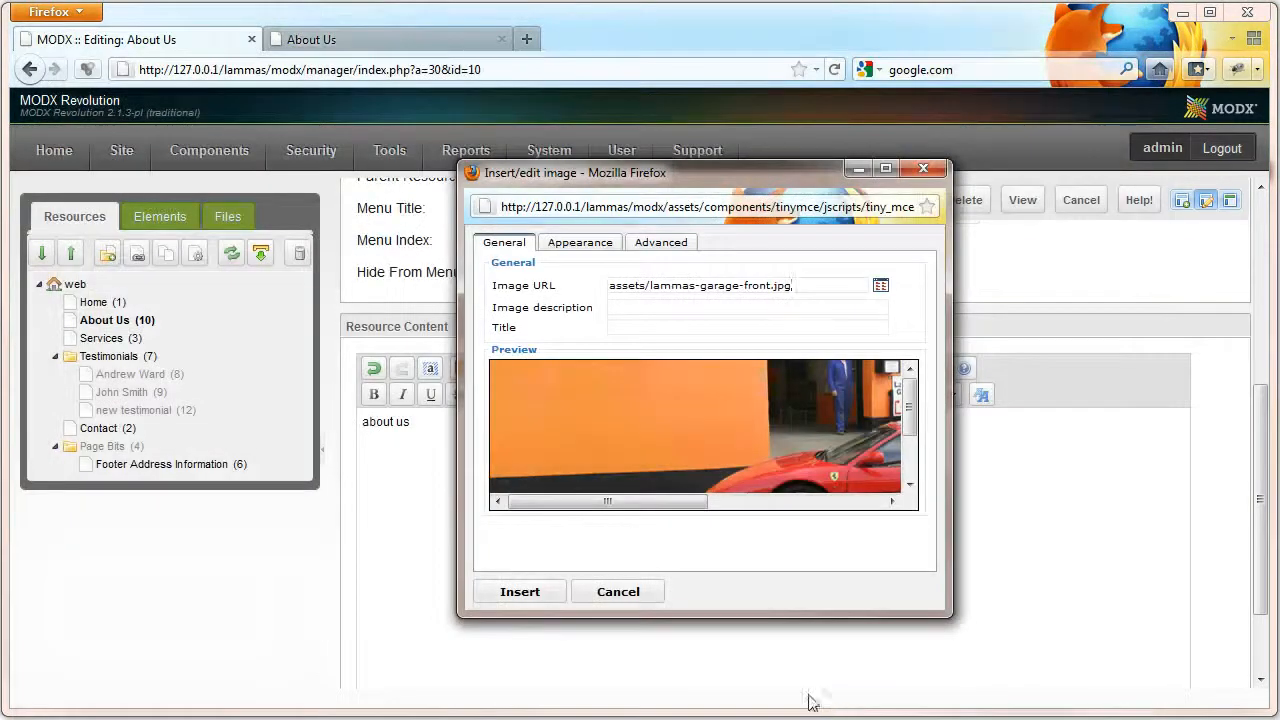
Step: Give the image the description "nice lammas ferarri", insert it, and move it onto its own line below the text
left_click(629, 309)
type("nice lammas")
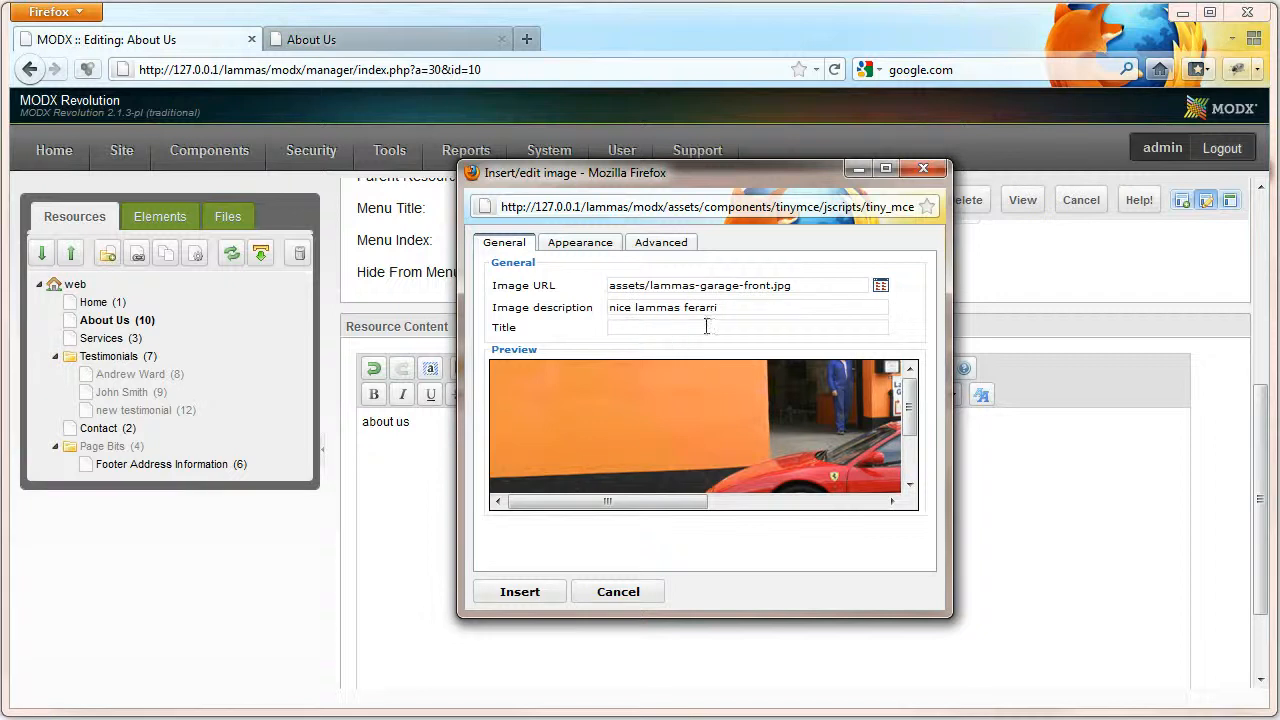
left_click(534, 594)
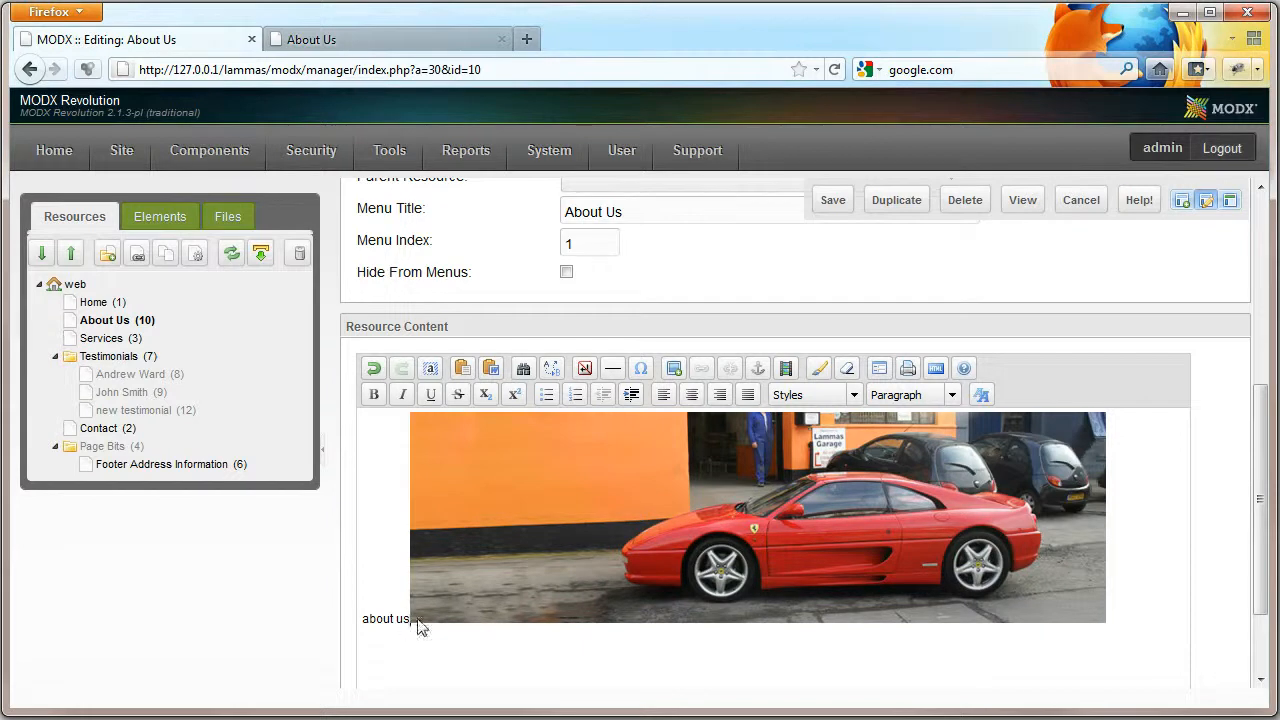
key("Return")
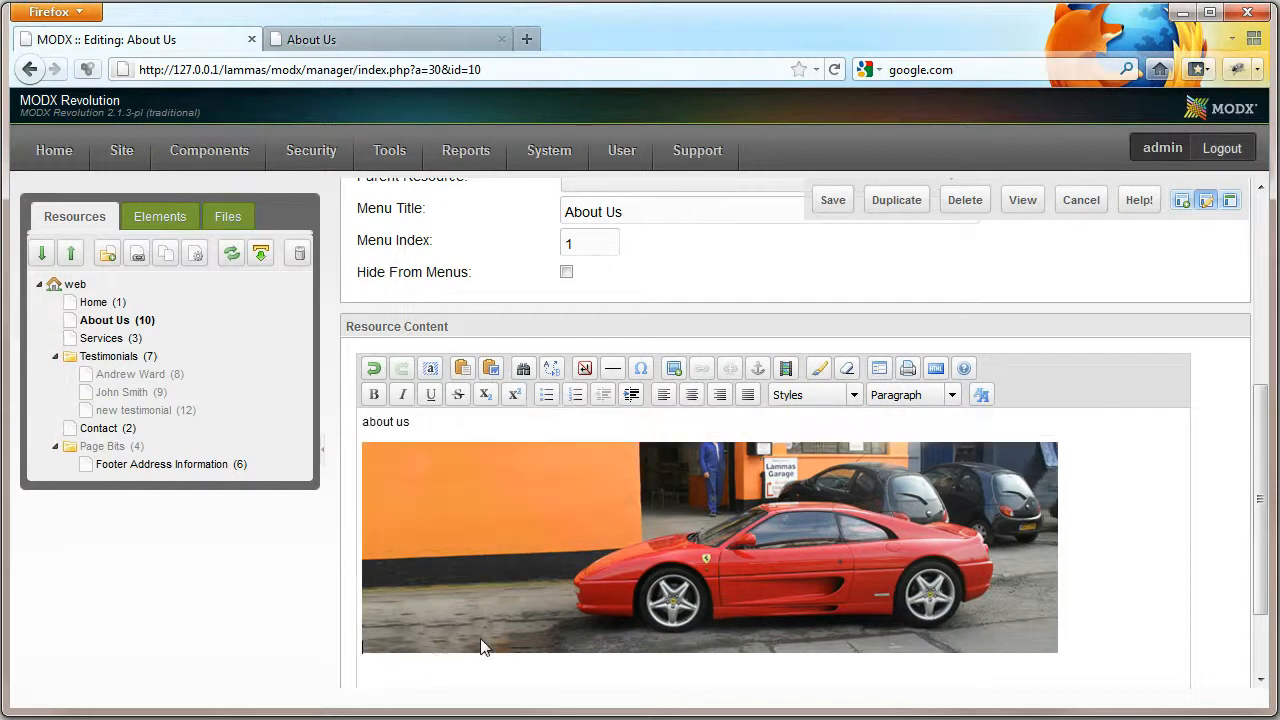
Step: Save the About Us document and reload the live About Us page to check the inserted image
left_click(833, 200)
left_click(383, 37)
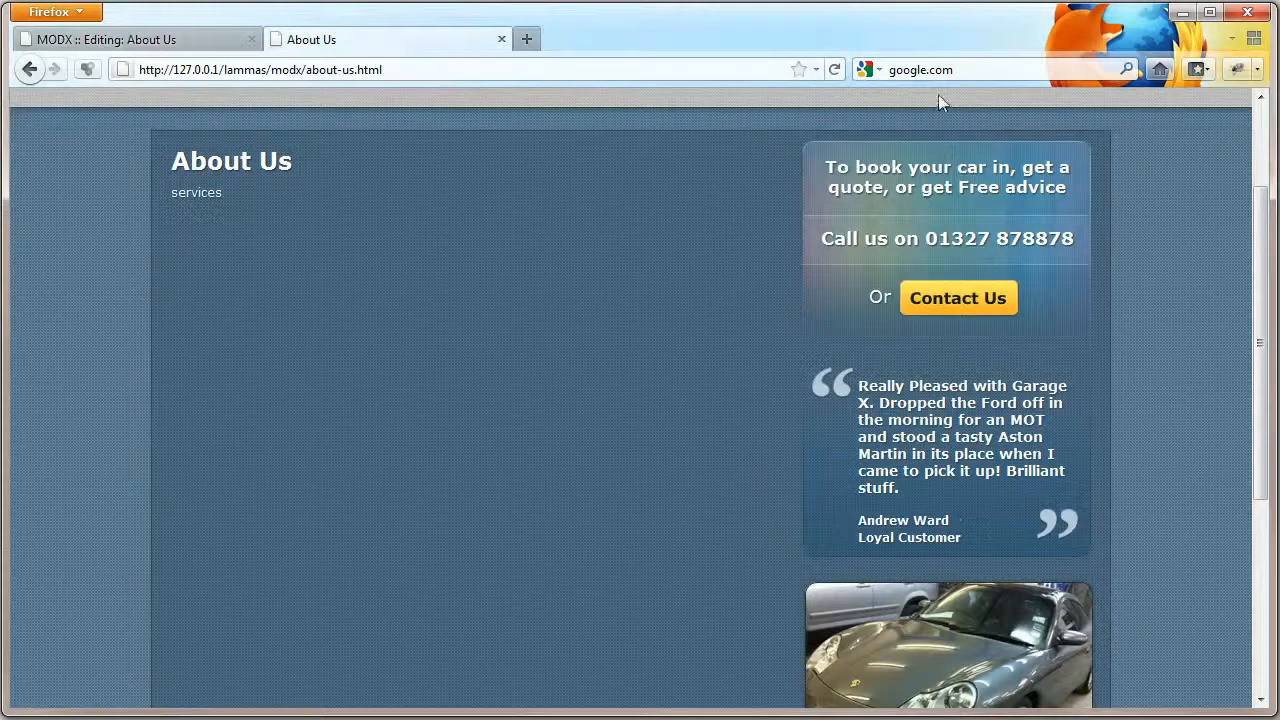
left_click(833, 69)
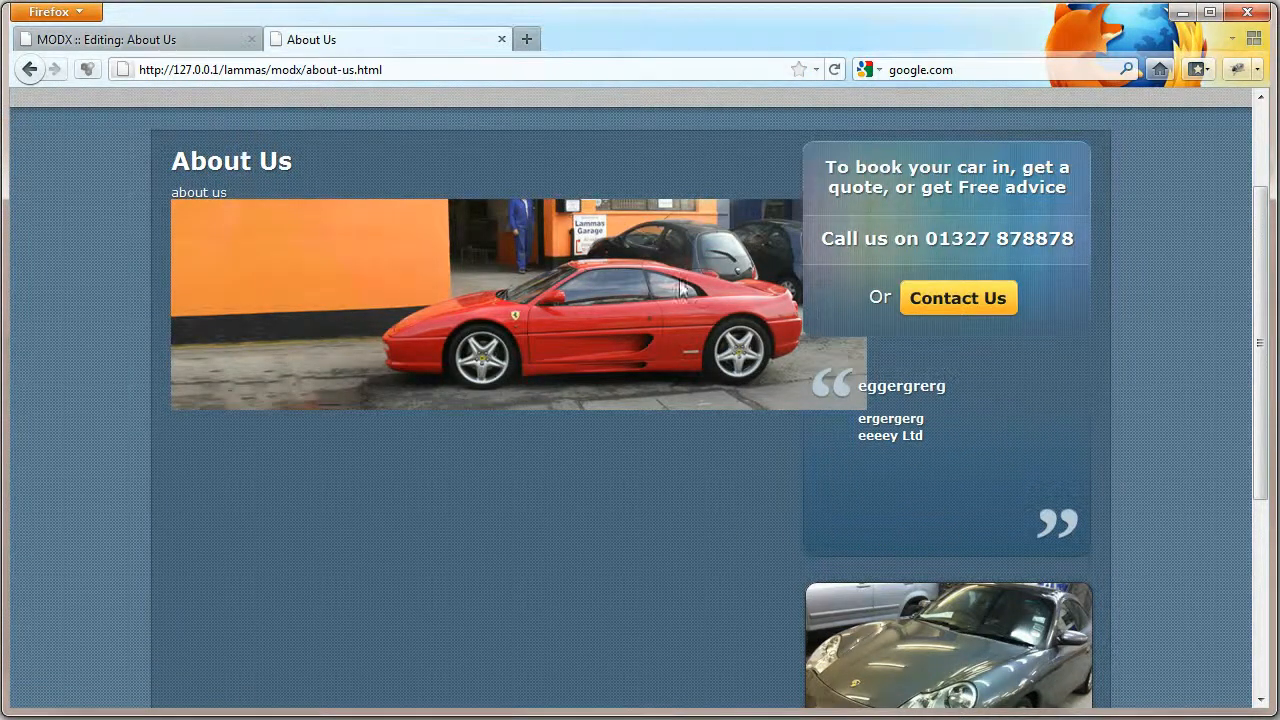
Step: Back in the About Us editor, resize the inserted image to 400 px wide with its proportions constrained
left_click(150, 42)
left_click(660, 486)
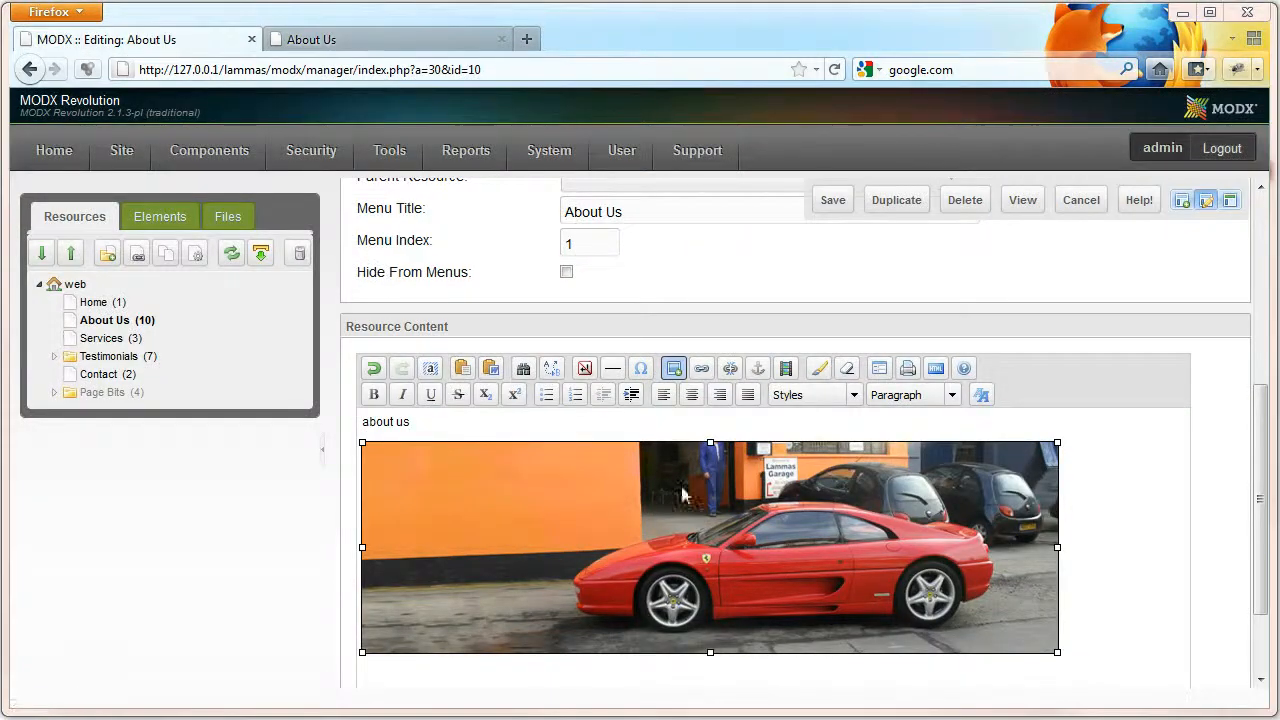
left_click_drag(2, 238, 659, 224)
left_click(511, 300)
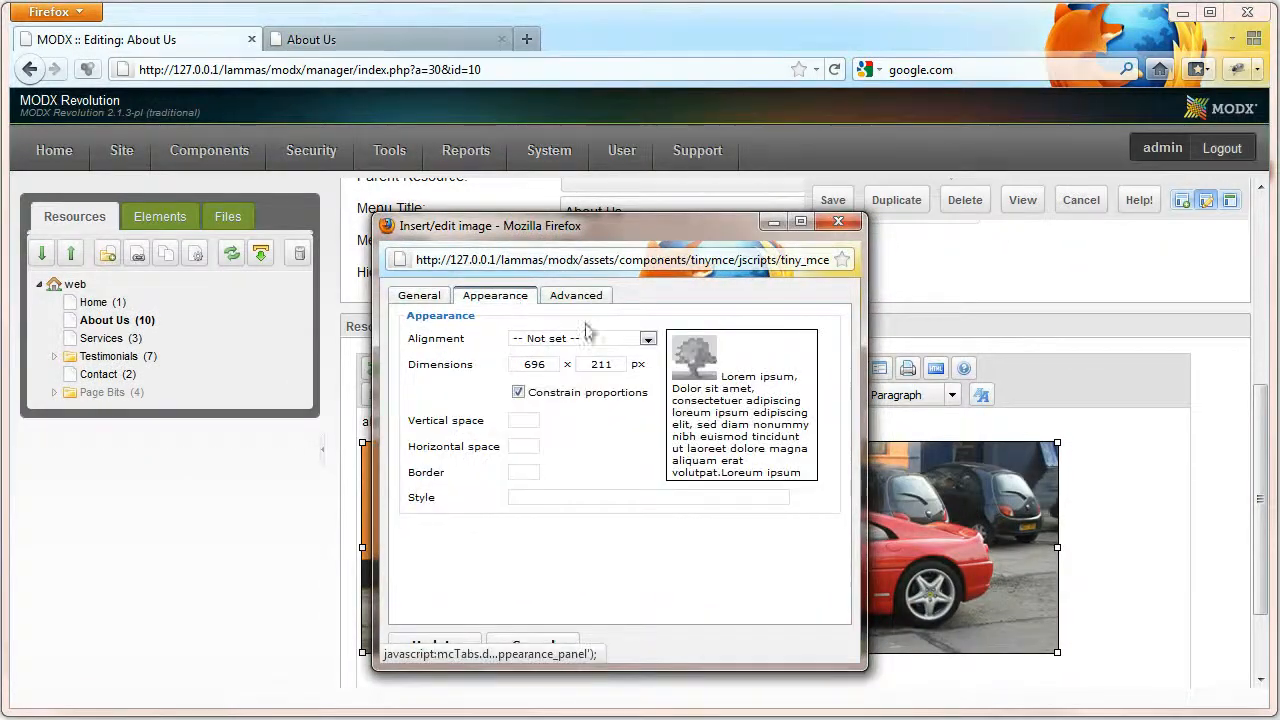
double_click(550, 364)
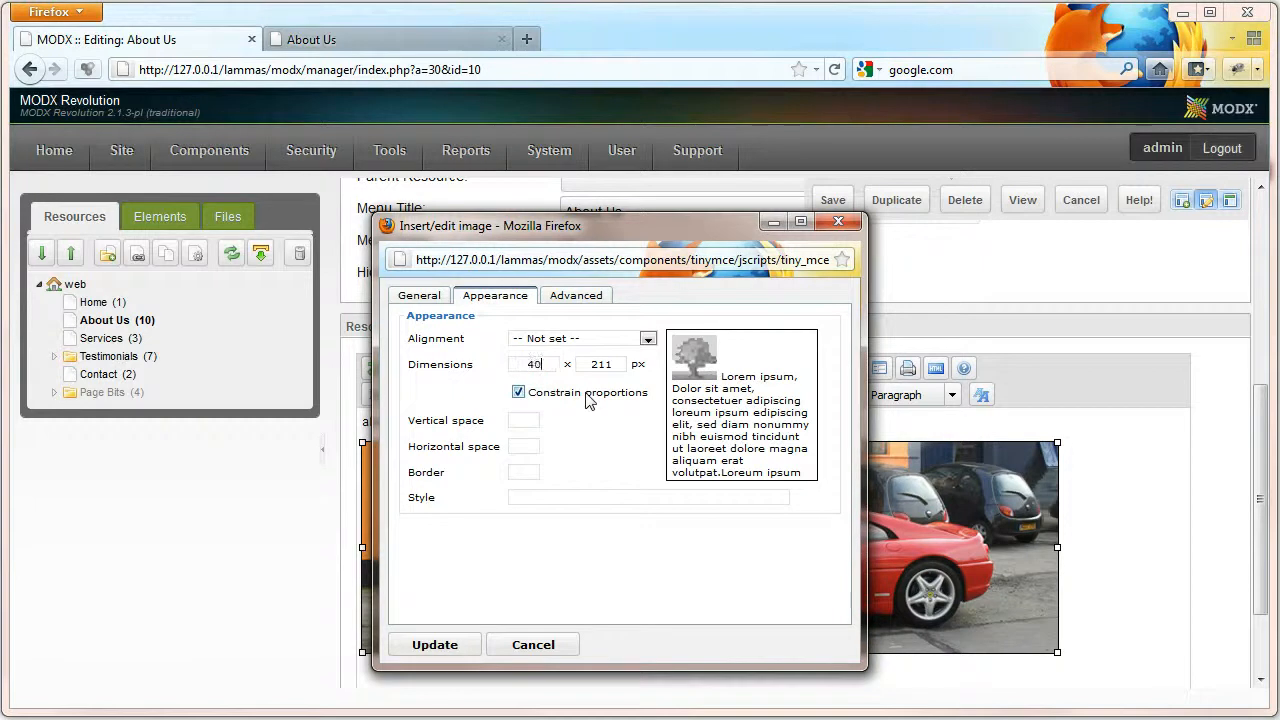
key("Return")
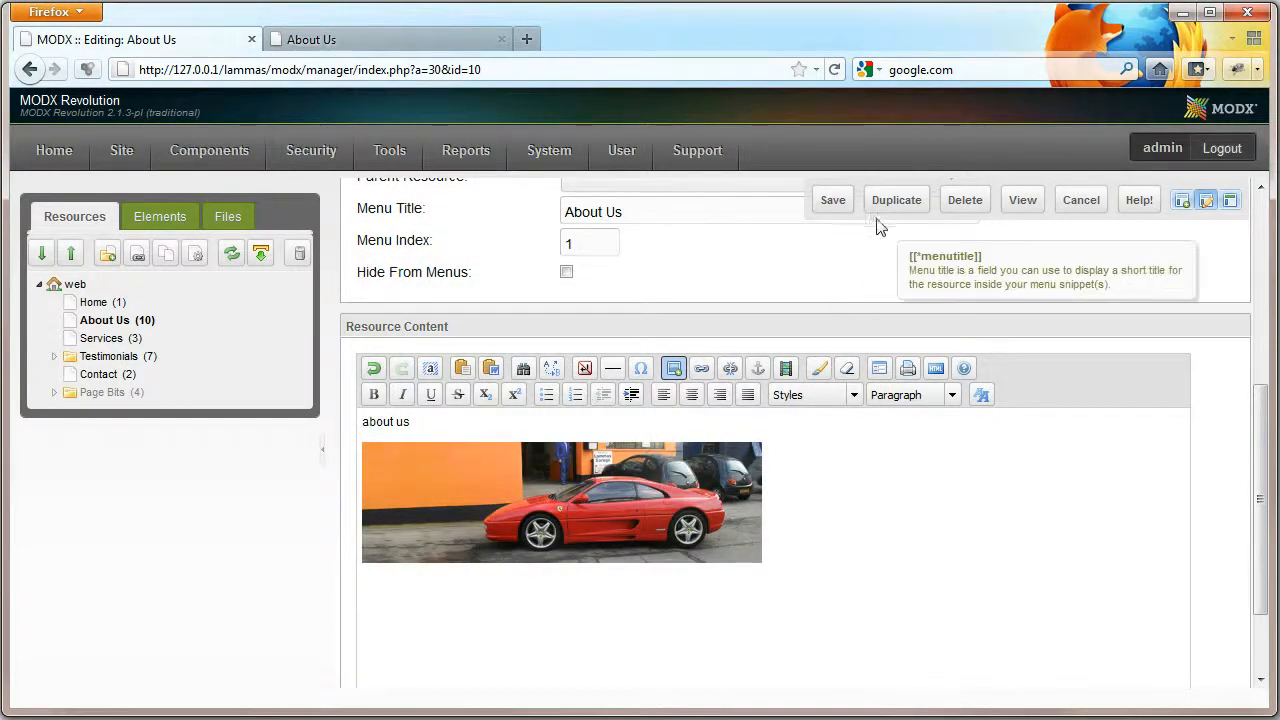
Step: Save the resized image and reload the live About Us page to see how it fits
left_click(835, 201)
left_click(370, 40)
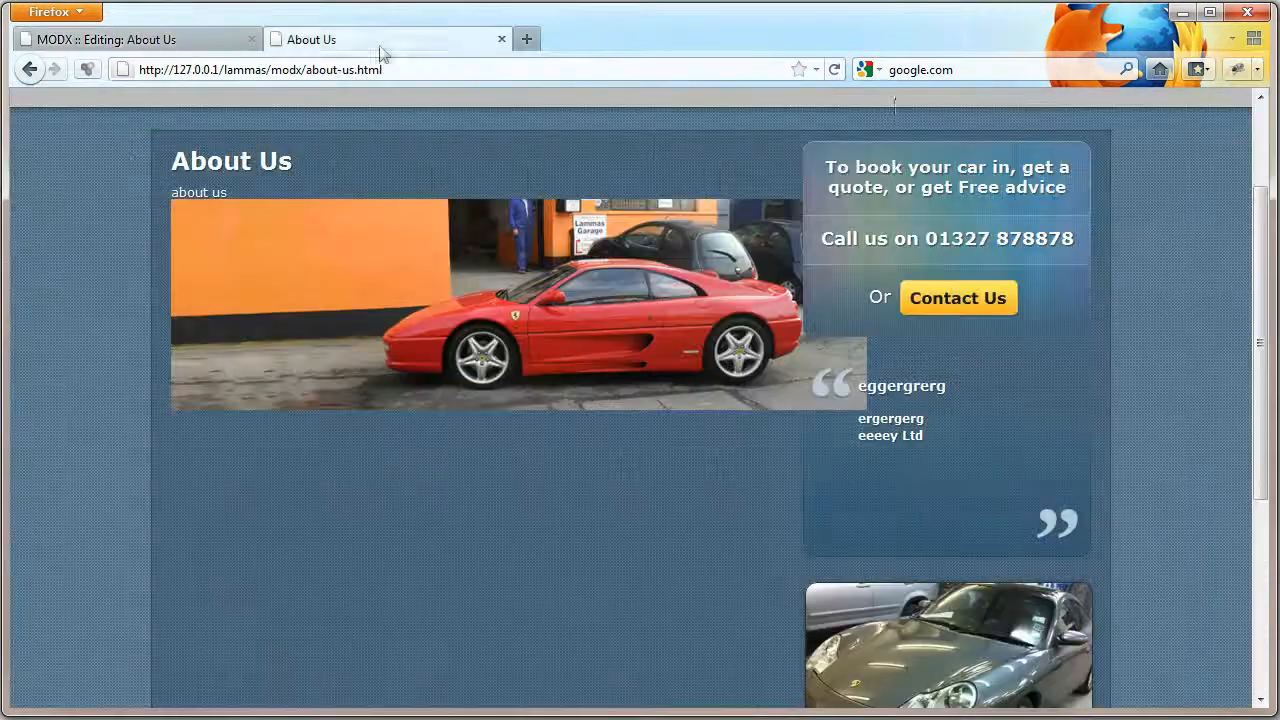
left_click(834, 70)
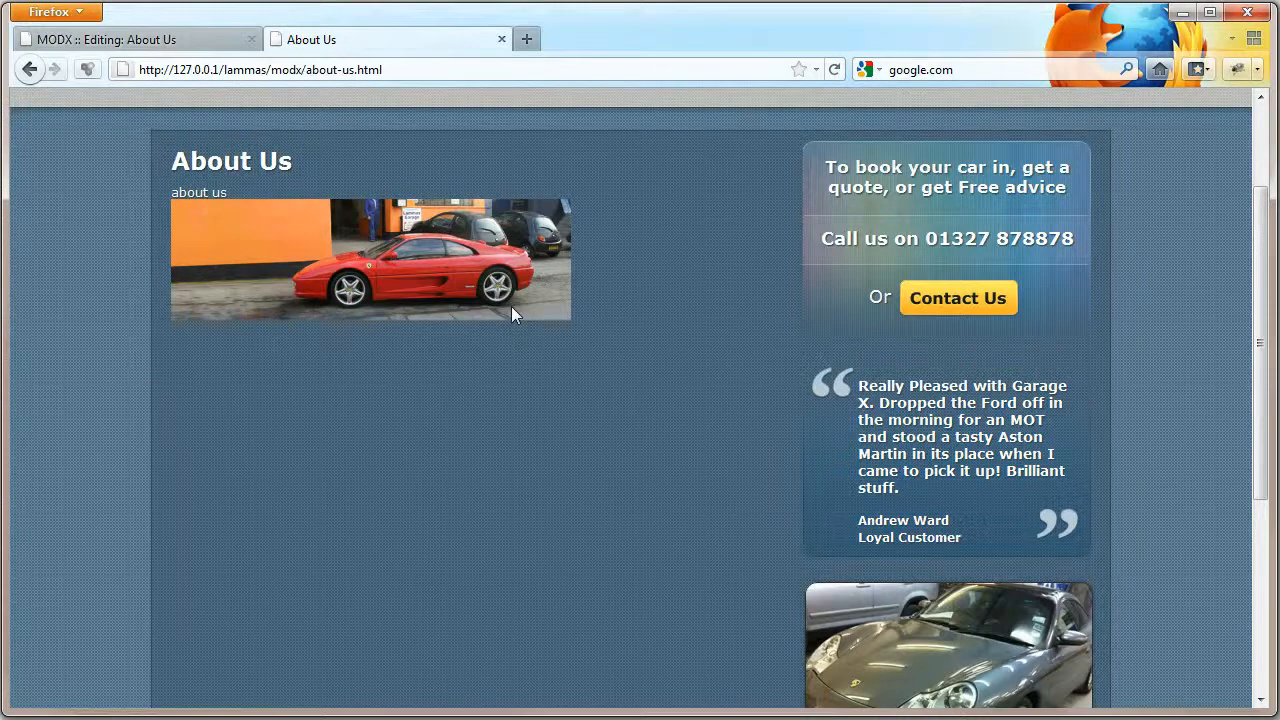
Step: View the live page's source and the garage image on its own, and return to the About Us page
right_click(612, 294)
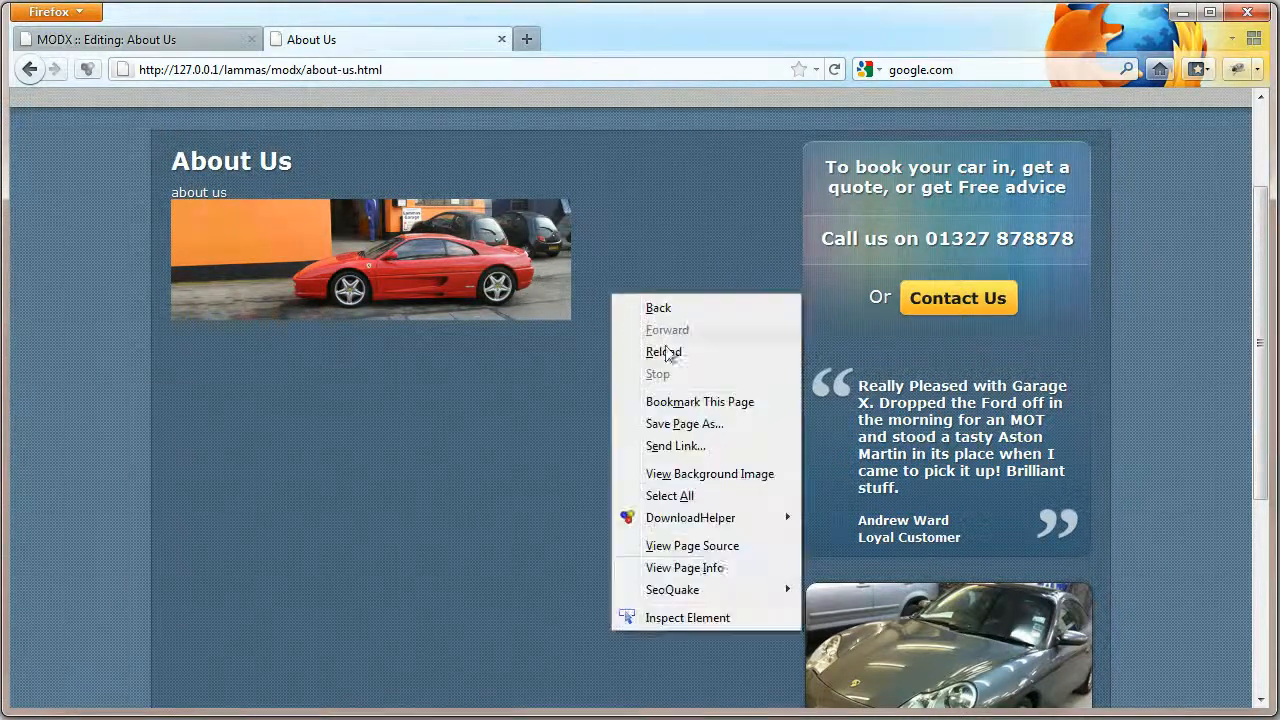
left_click(722, 553)
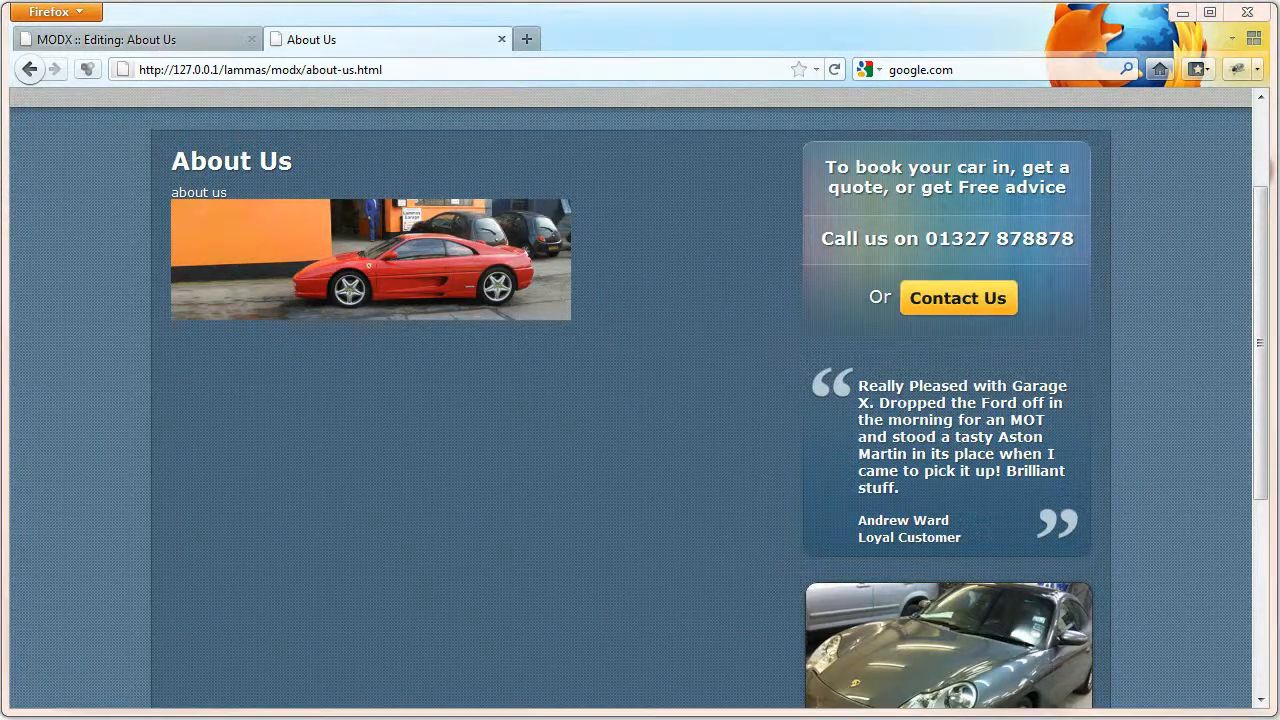
right_click(312, 266)
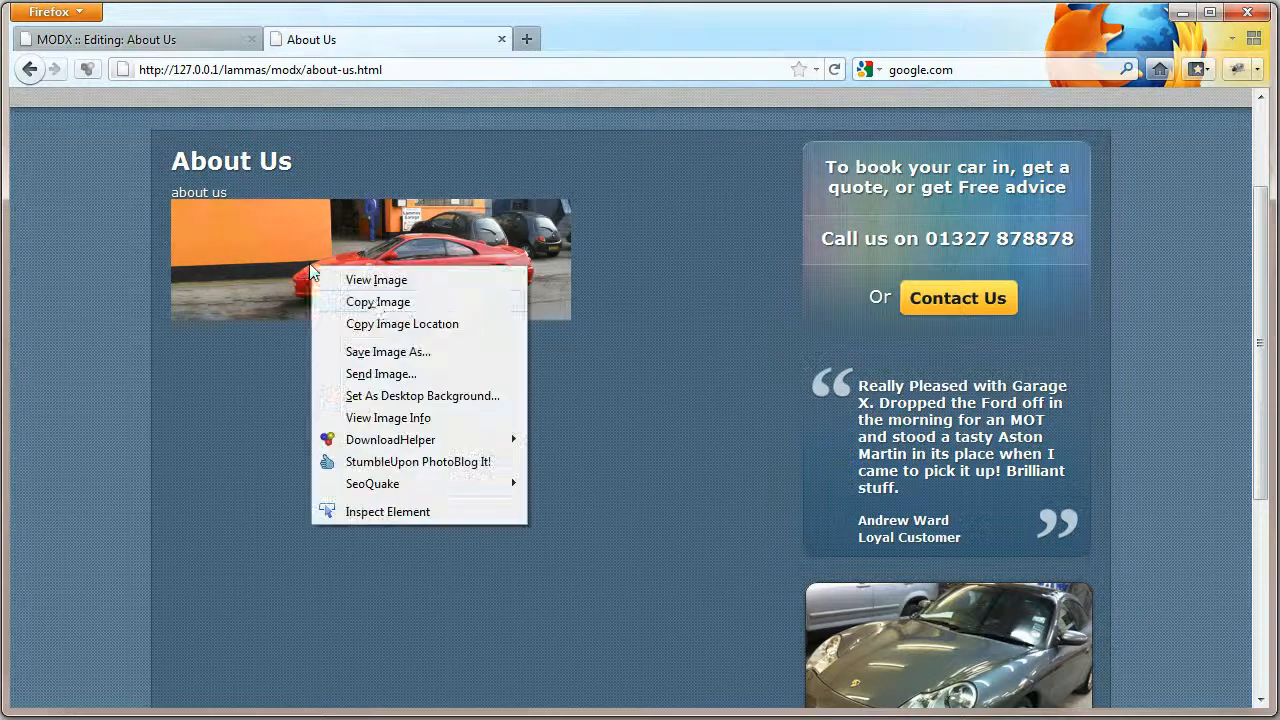
left_click(378, 280)
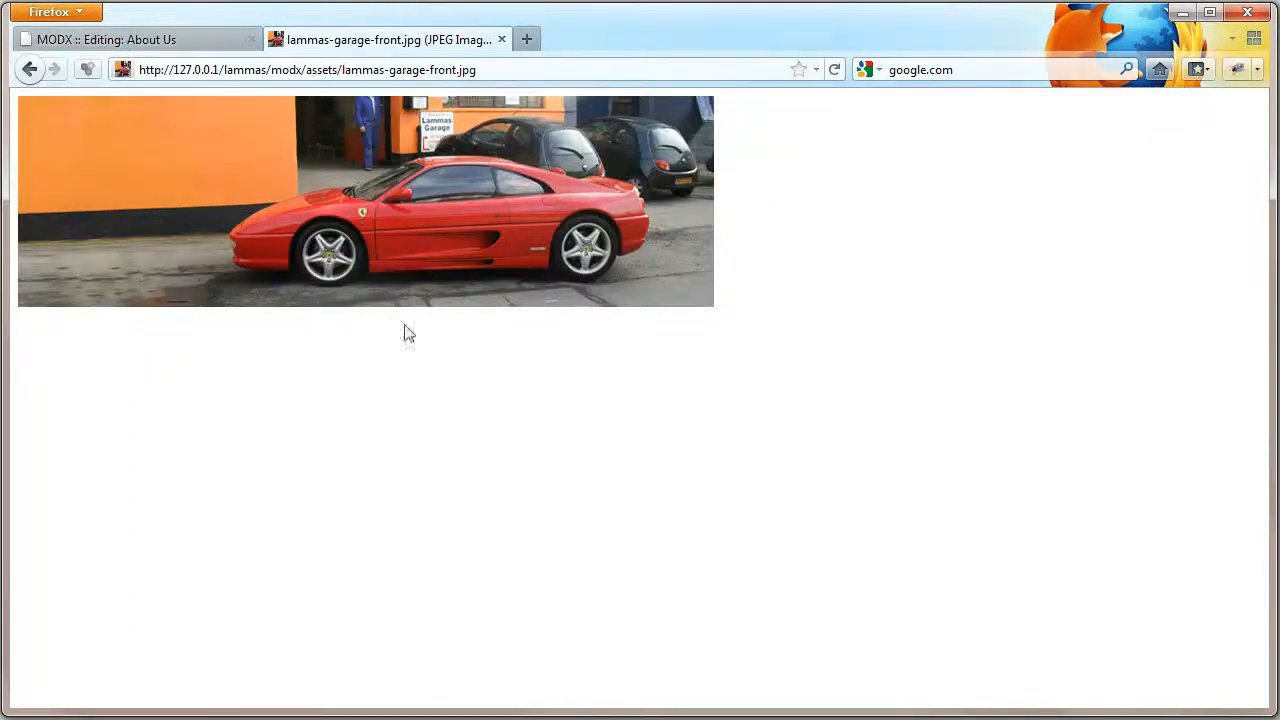
left_click(30, 69)
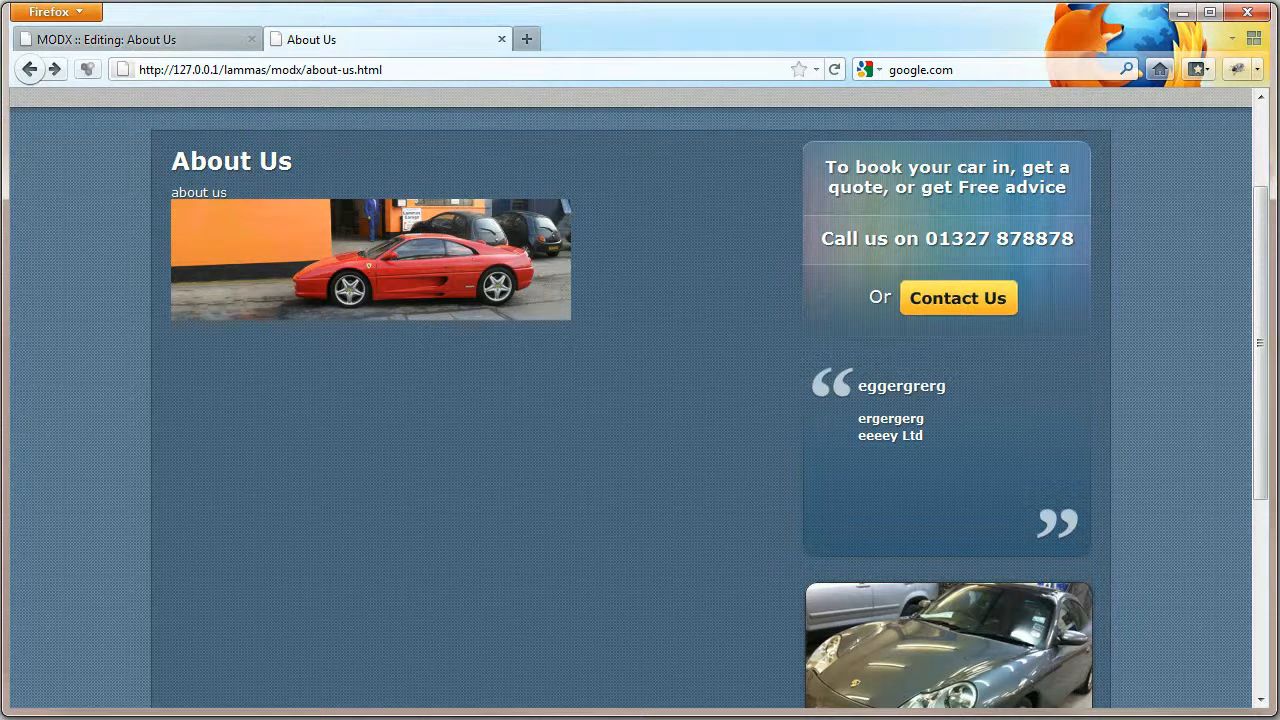
Step: In the About Us editor, select the "about us" text together with the image and open the link settings for them
left_click(131, 40)
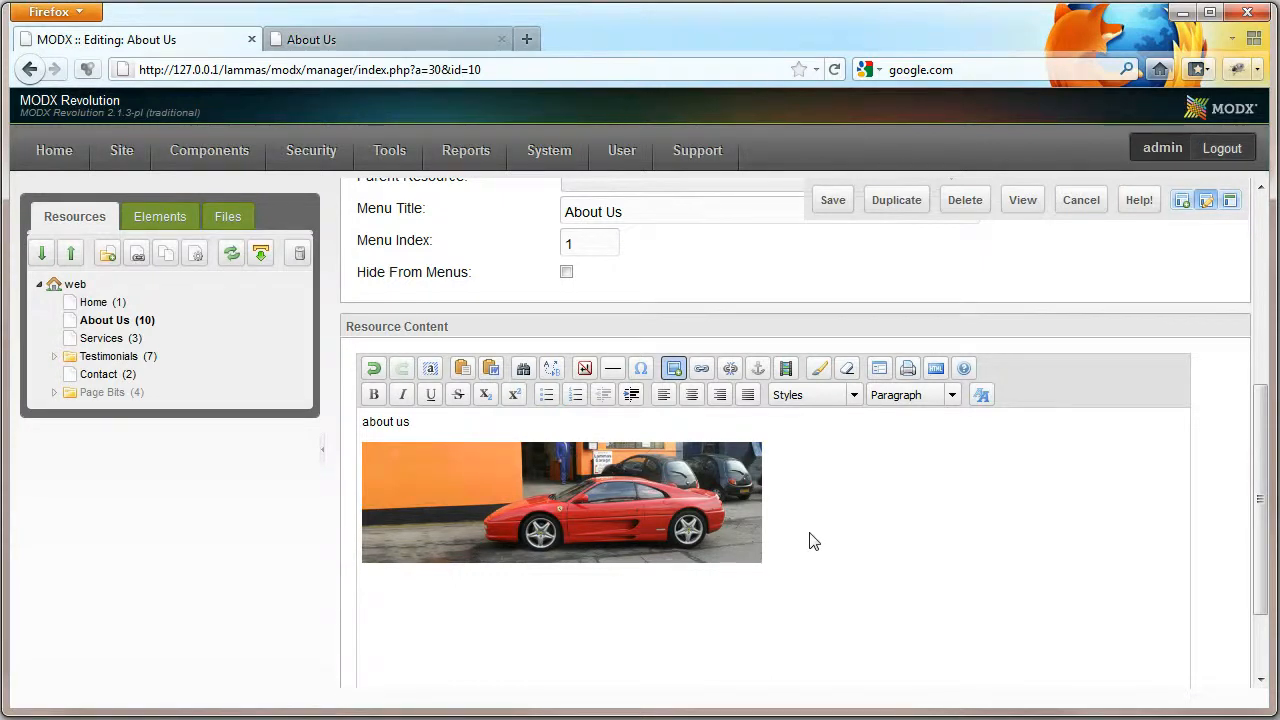
left_click(449, 500)
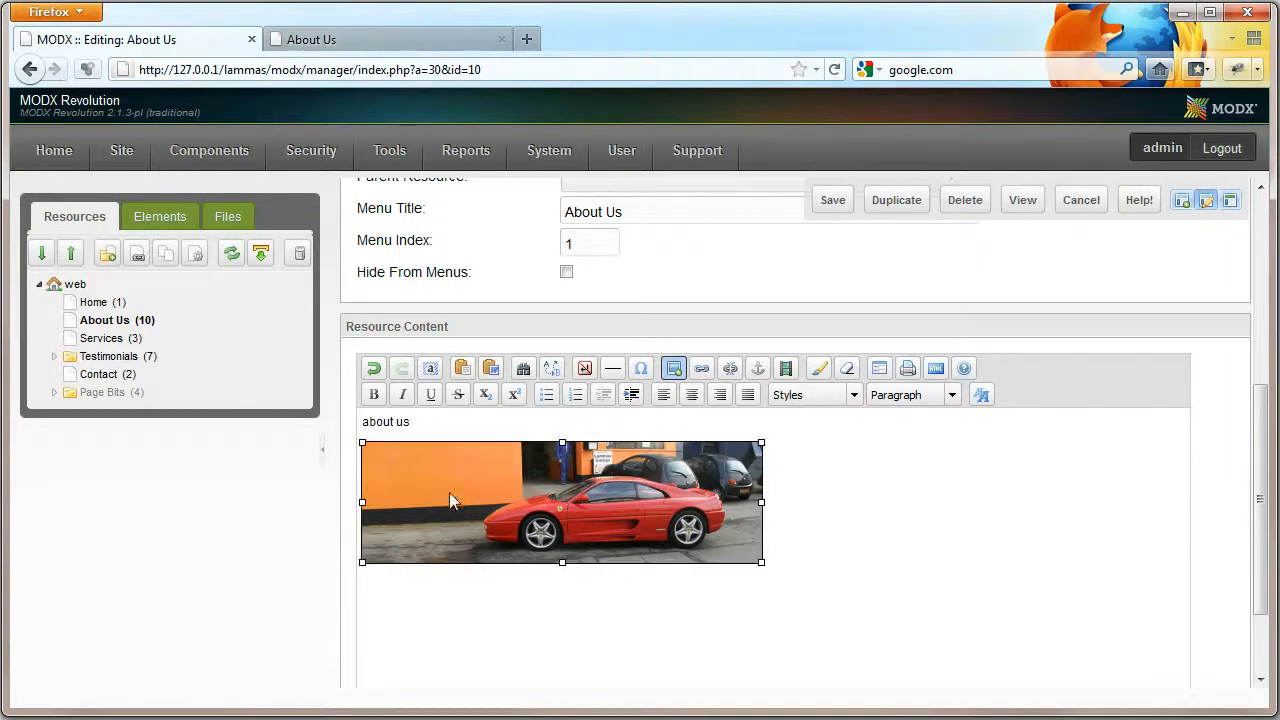
left_click_drag(408, 424, 346, 420)
left_click(440, 424)
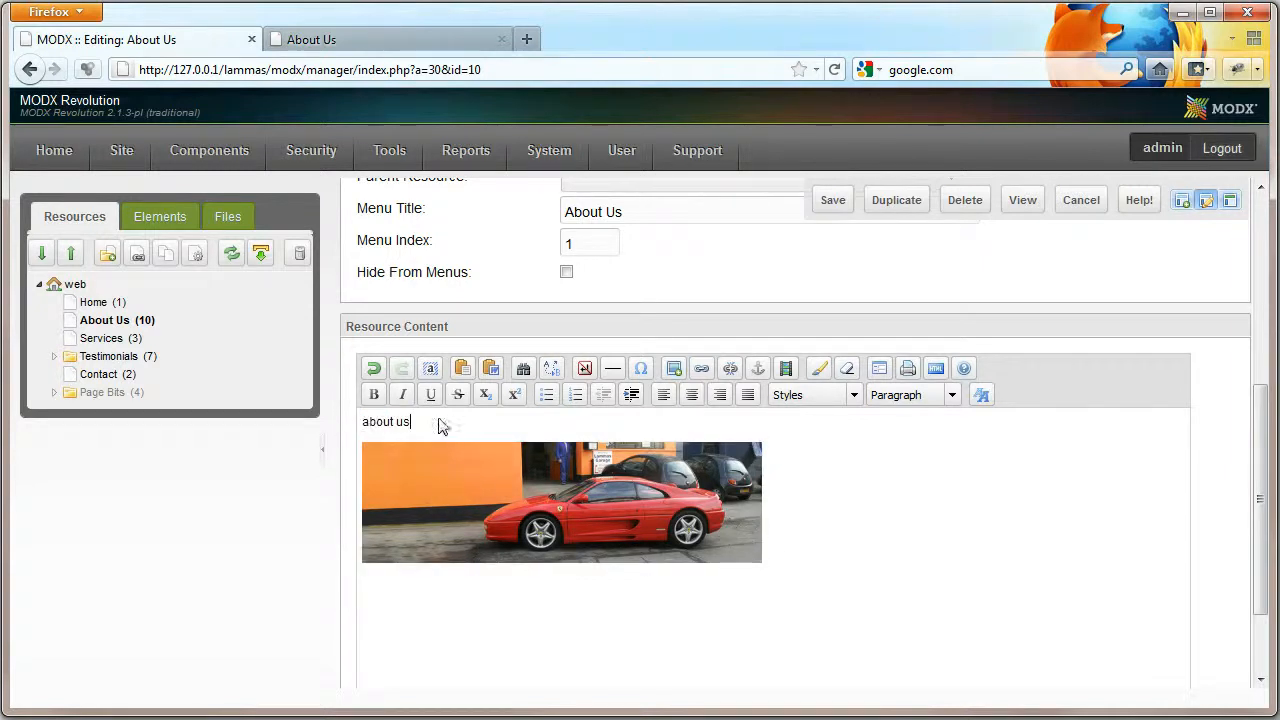
left_click(443, 466)
left_click(368, 418)
left_click_drag(368, 418, 800, 537)
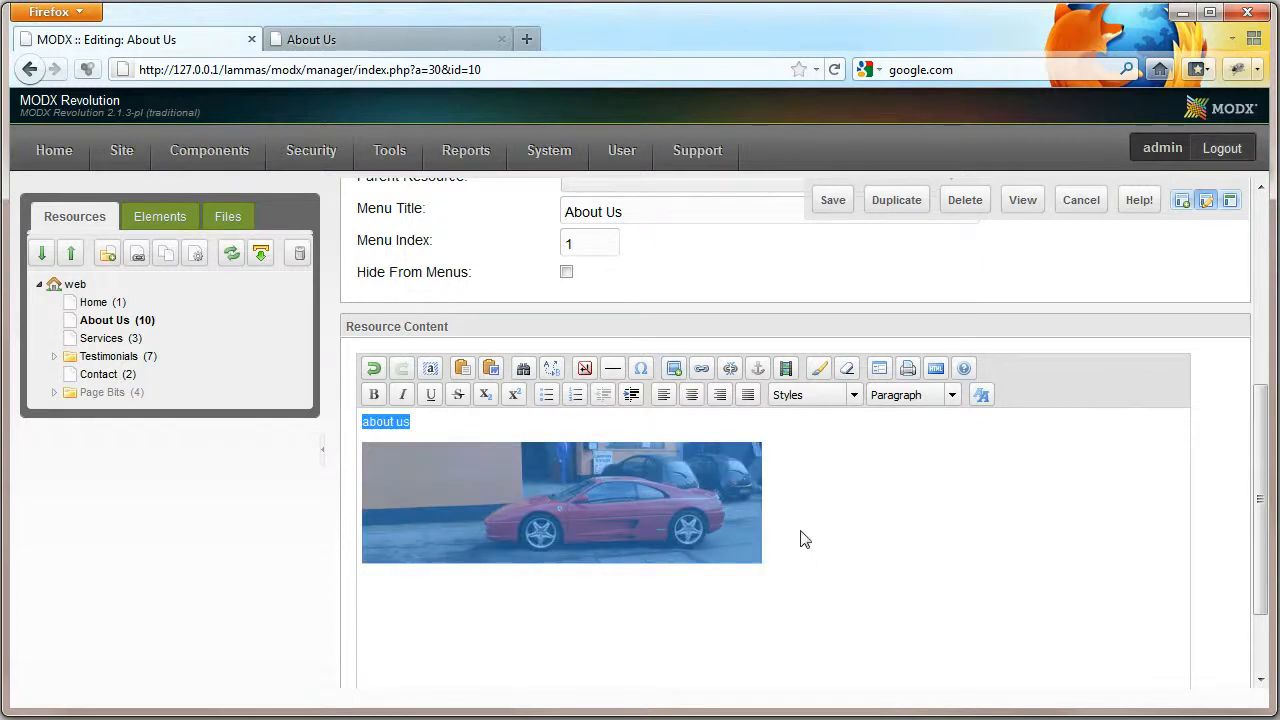
left_click(701, 369)
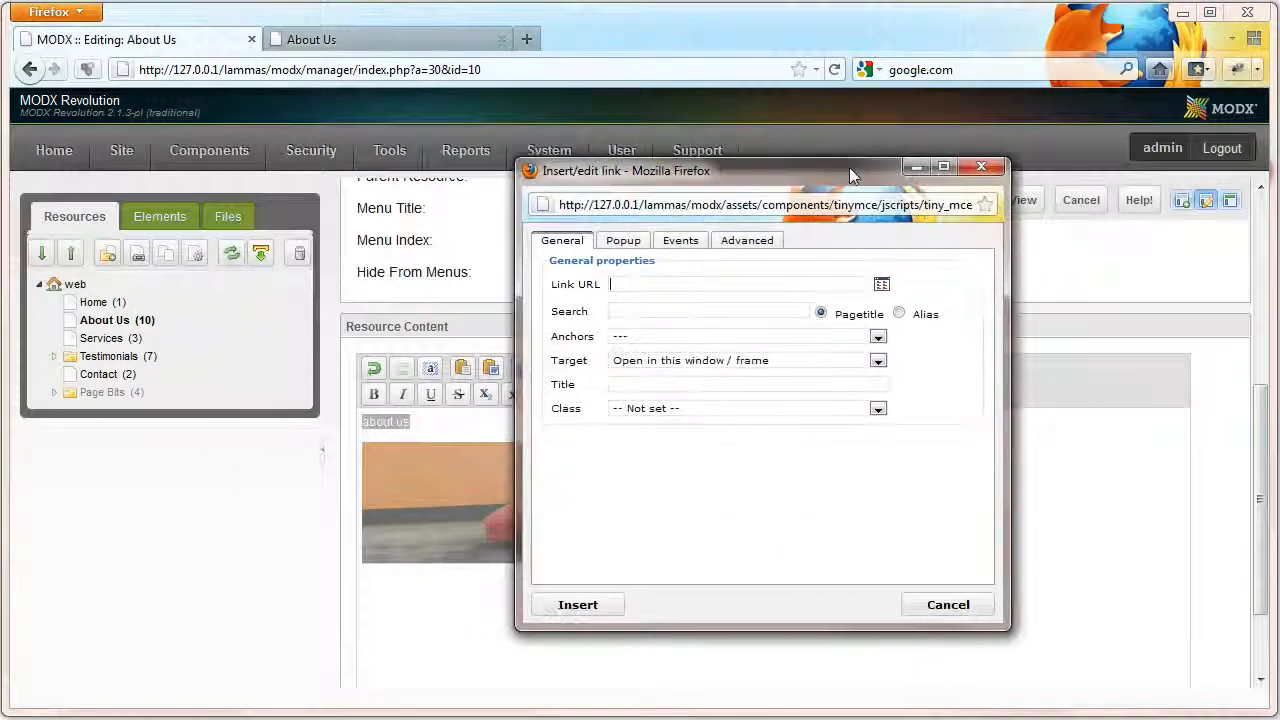
type("htp")
key("BackSpace")
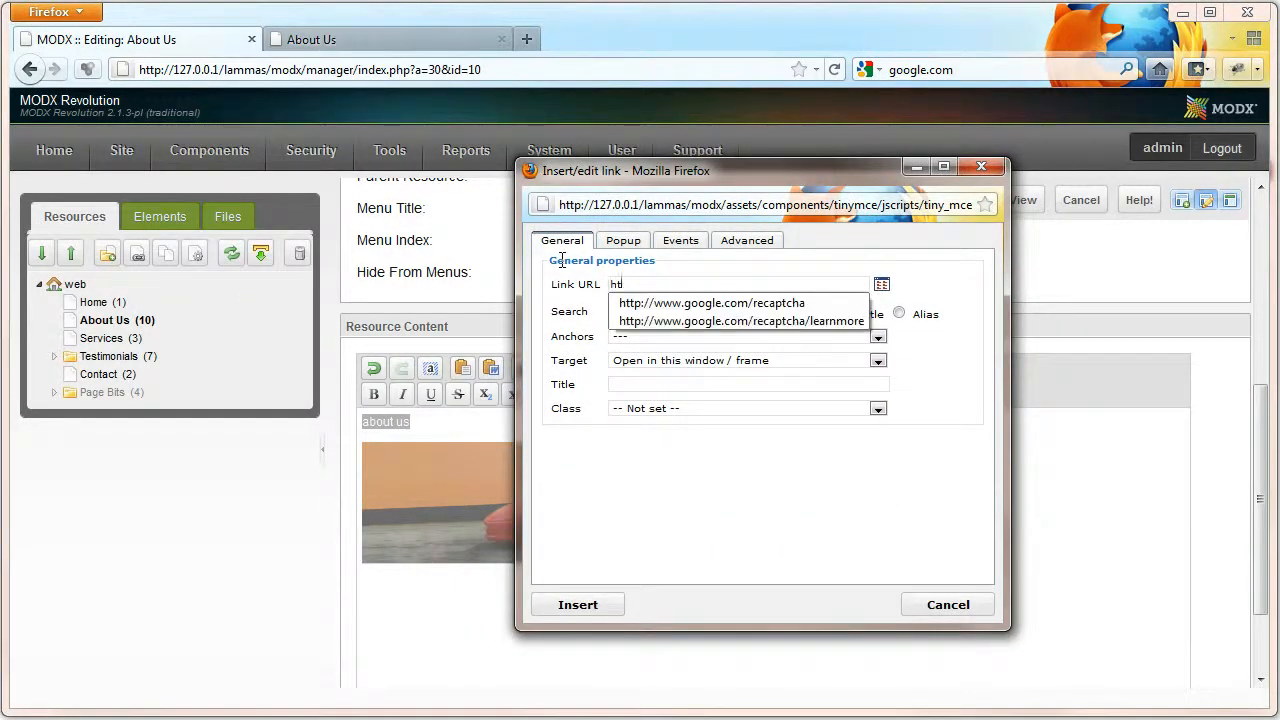
type("tp:\\\\")
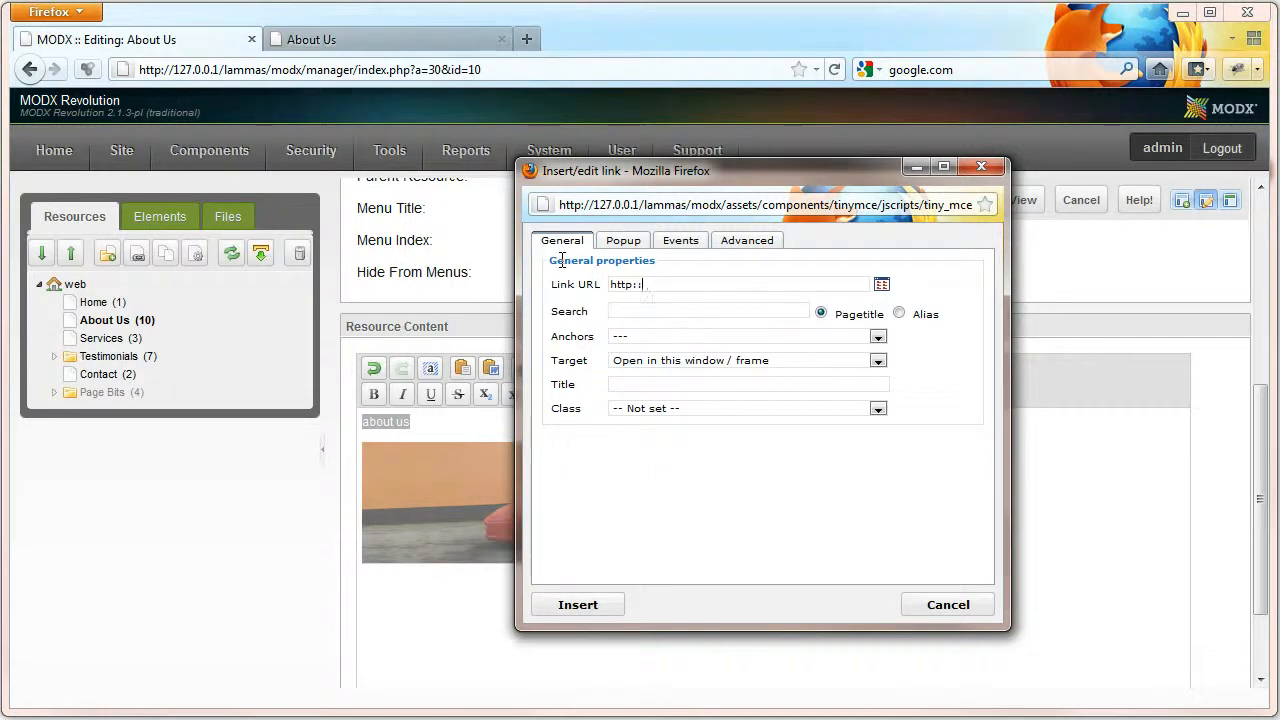
key("BackSpace")
key("BackSpace")
key("BackSpace")
key("BackSpace")
key("BackSpace")
key("BackSpace")
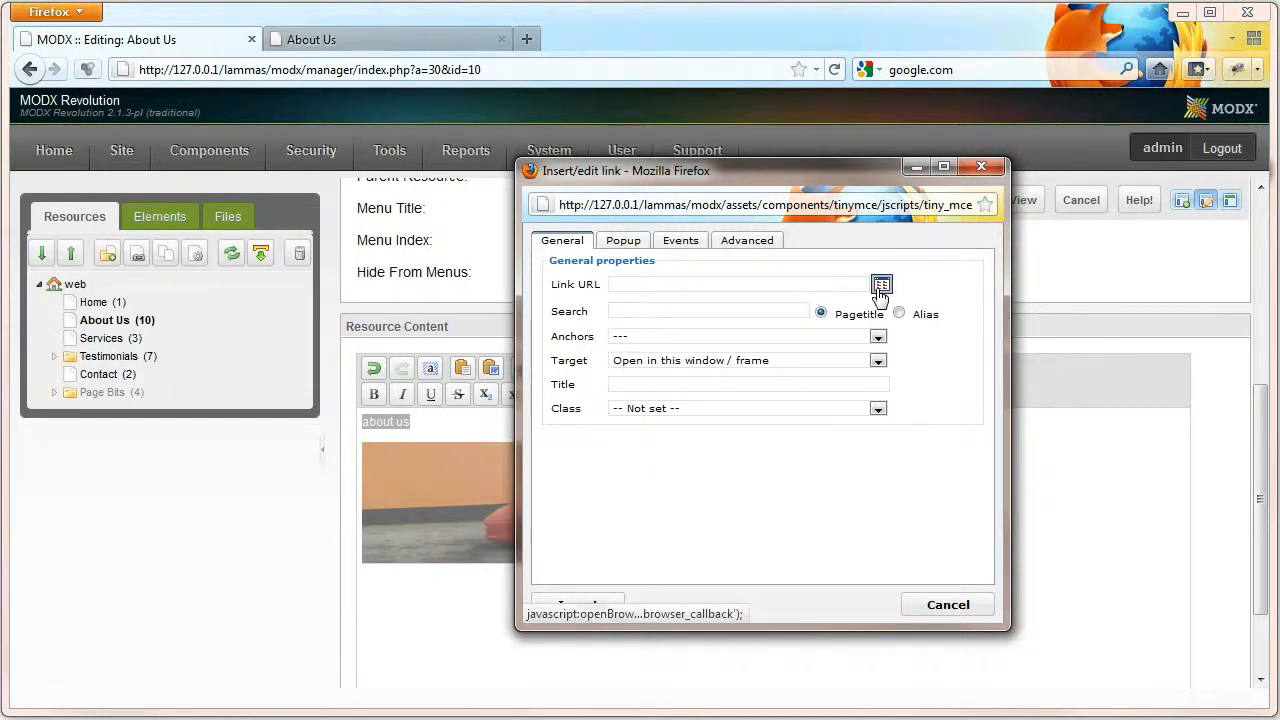
Step: Browse the site's files for a link target and close the file browser without choosing one
left_click(878, 292)
left_click_drag(0, 140, 634, 90)
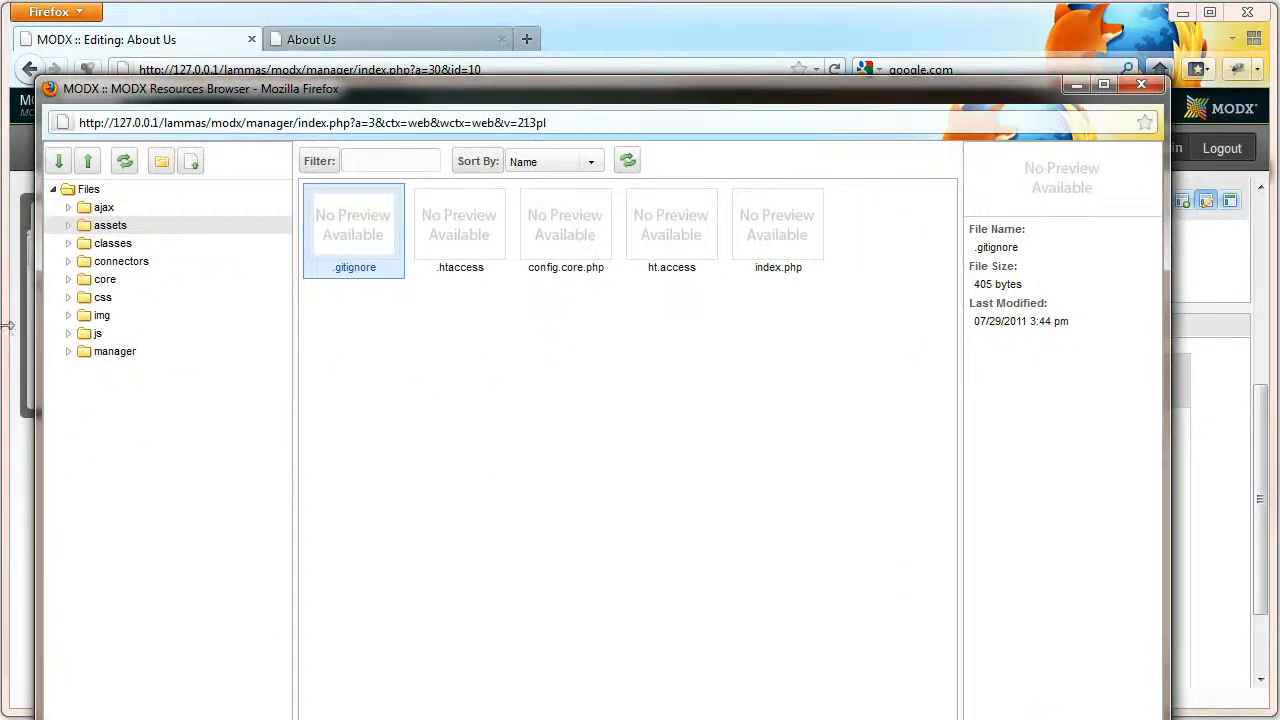
left_click(1141, 84)
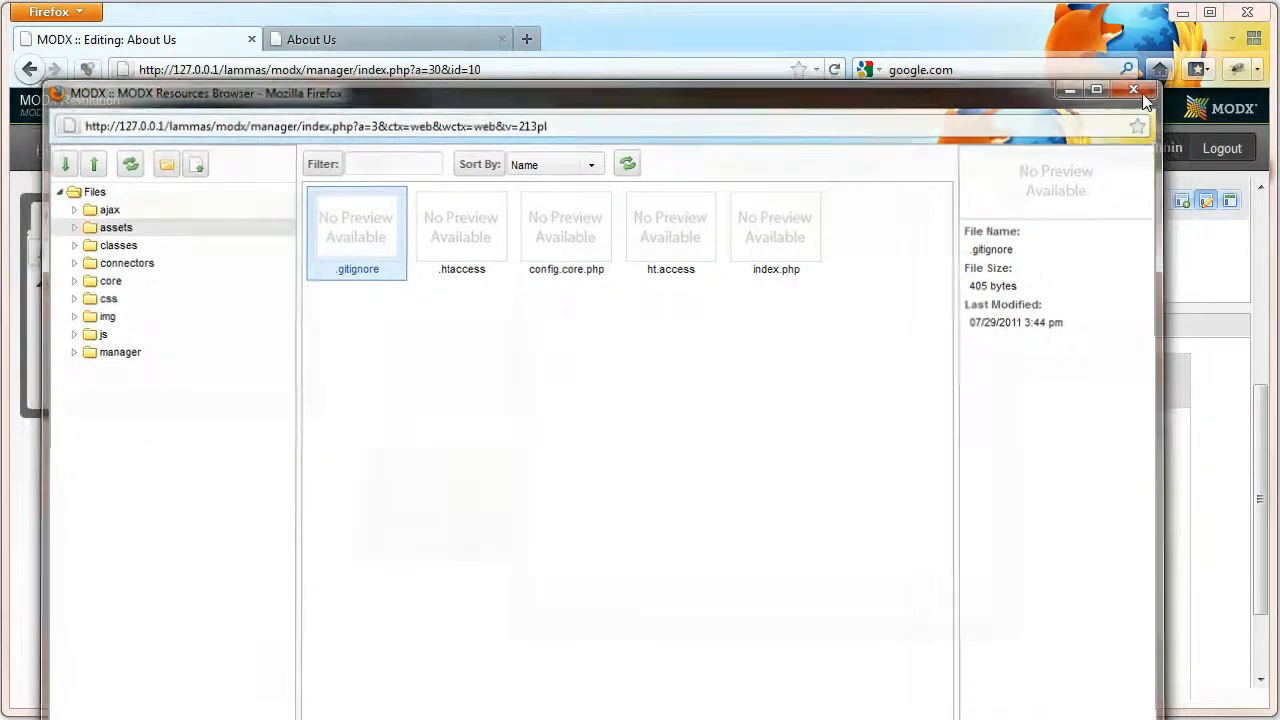
Step: Set the link URL to the MODX link tag for resource 7 (Testimonials) and insert the link on the selection
left_click(637, 286)
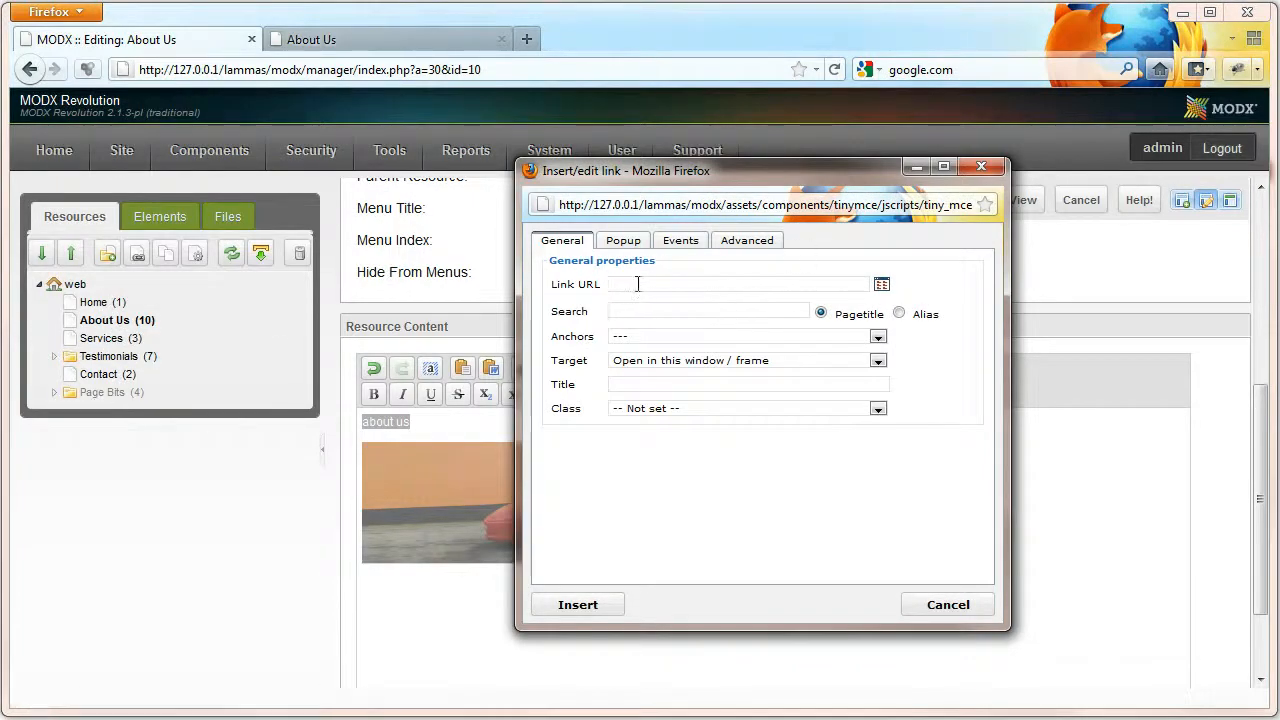
type("[[~7")
left_click(564, 608)
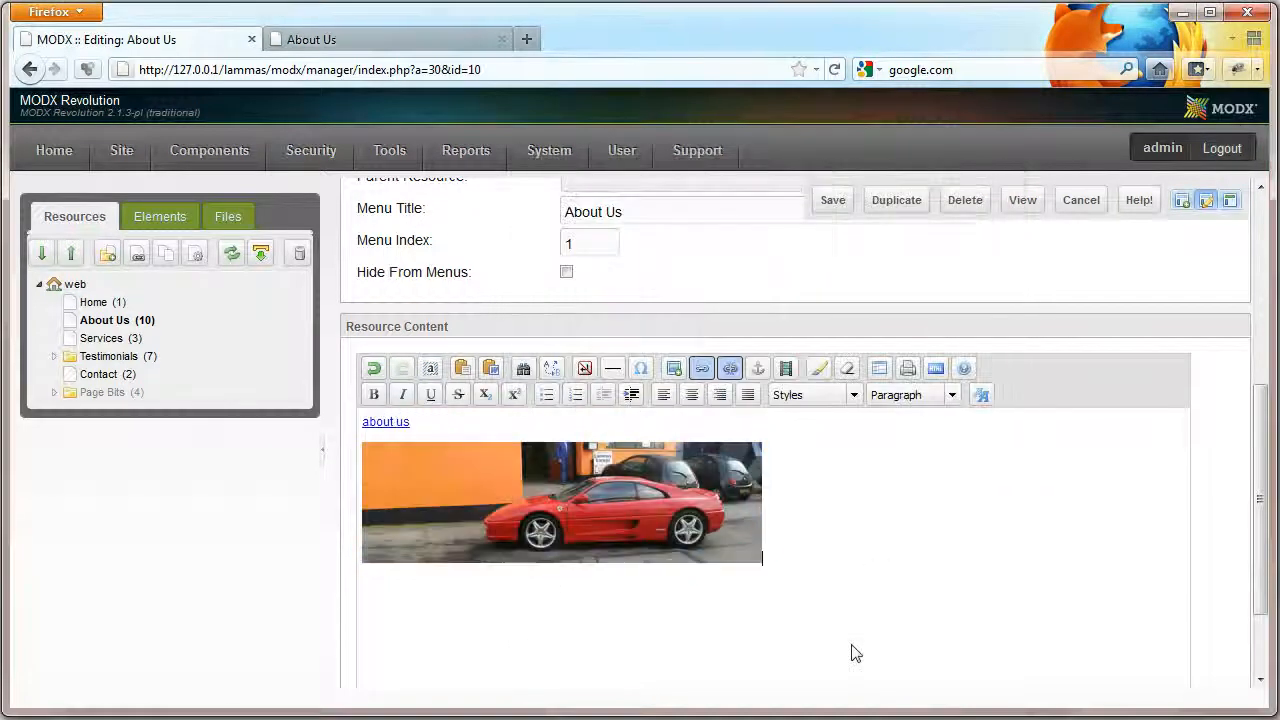
Step: Save the About Us page and test its new Testimonials link from the image on the reloaded live page
left_click(833, 205)
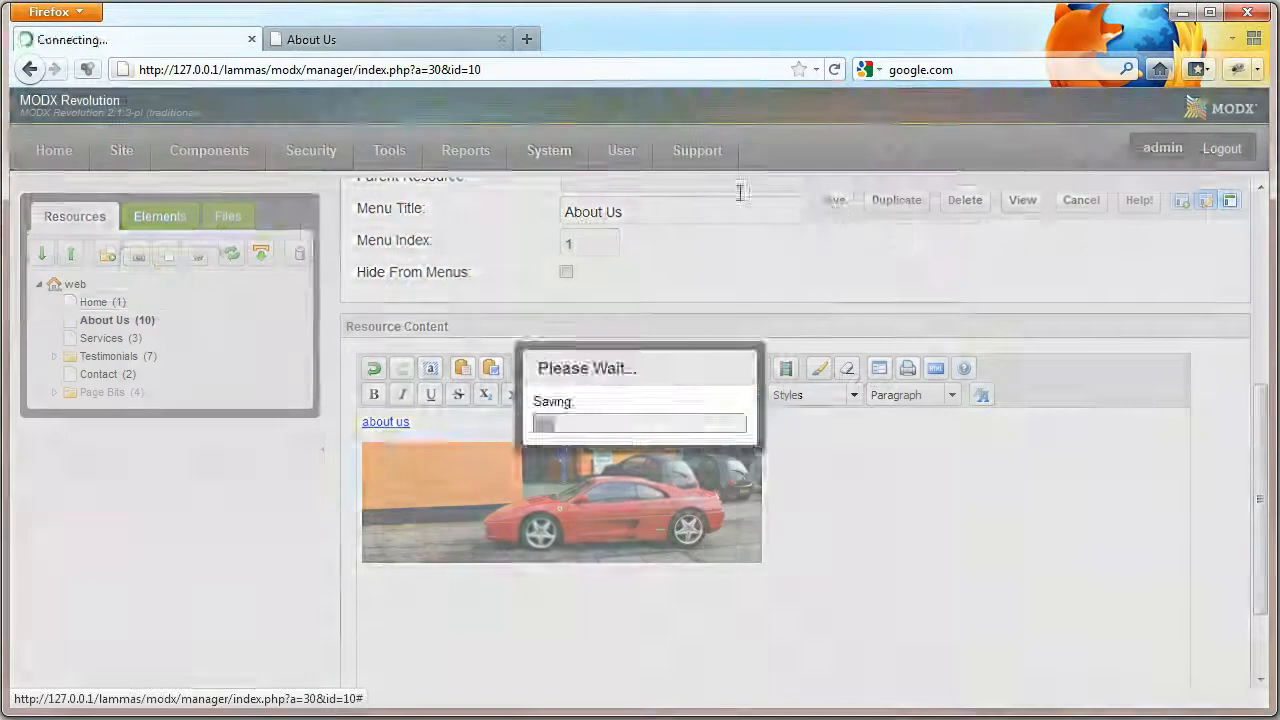
left_click(357, 38)
left_click(816, 70)
left_click(838, 70)
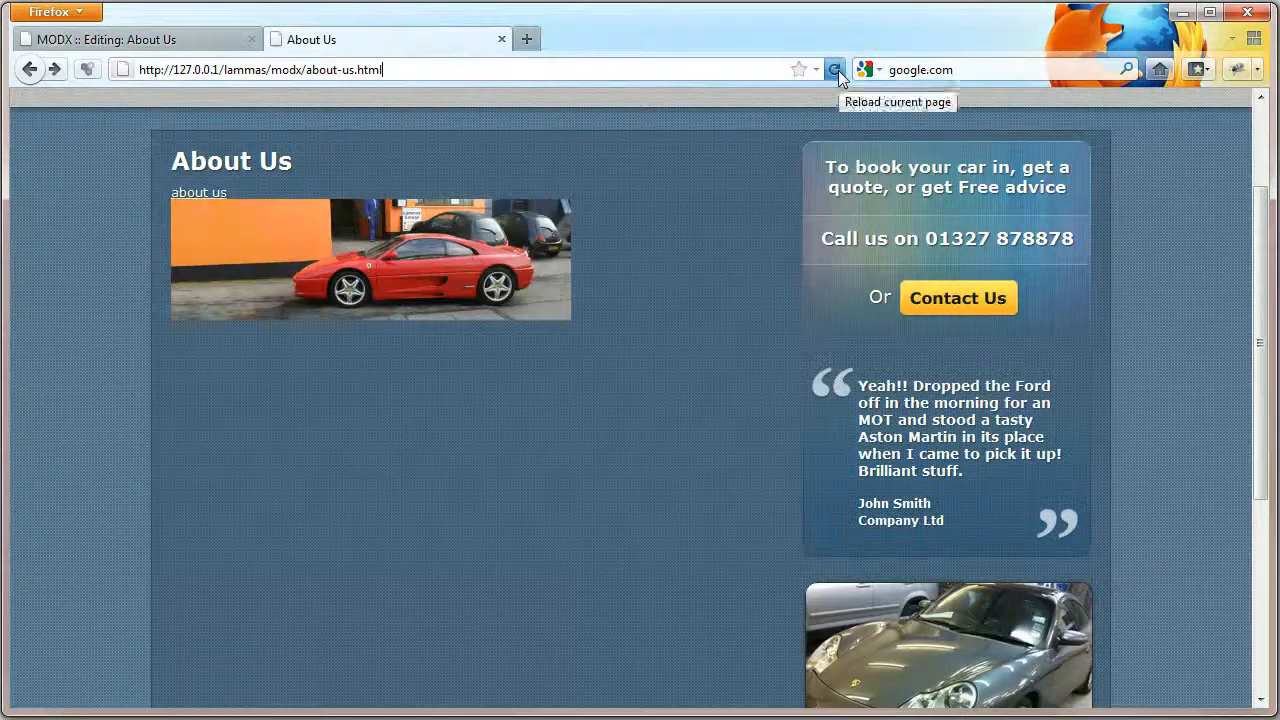
left_click(206, 233)
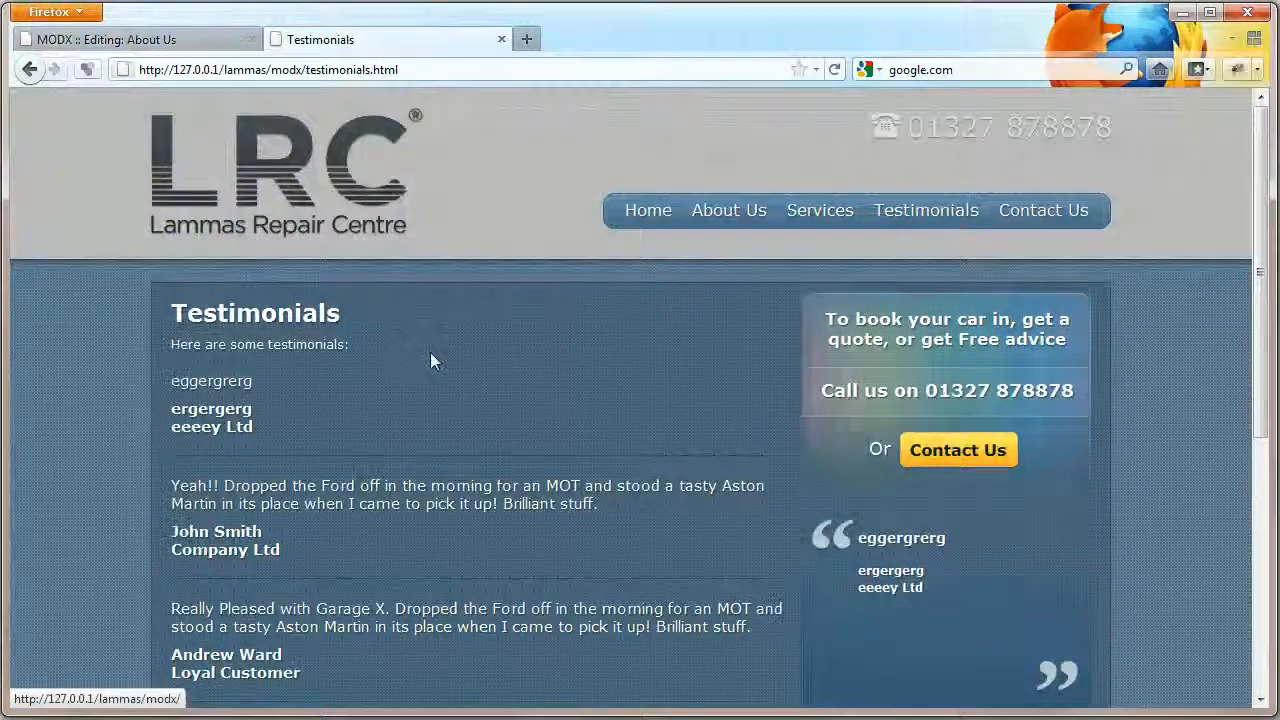
scroll(431, 355, "down", 4)
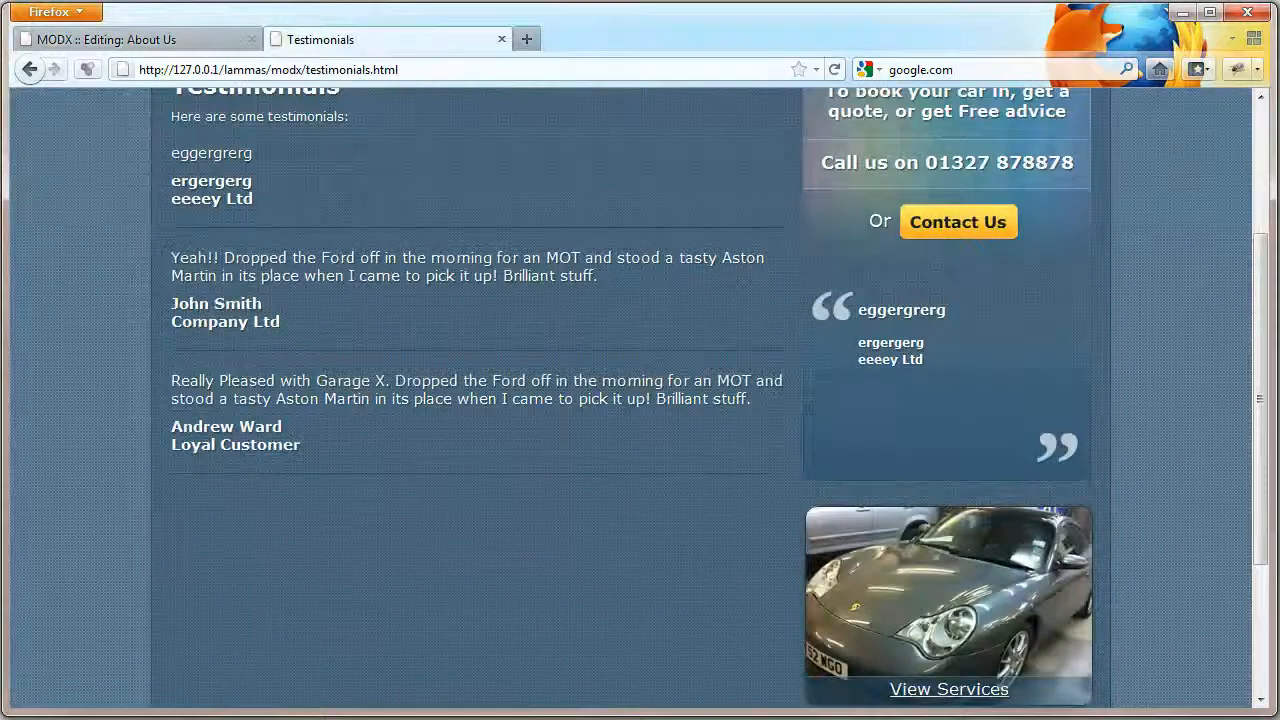
Step: Check the About Us editor again, and view the live site's Home page before minimizing the browser window
key("ctrl+Tab")
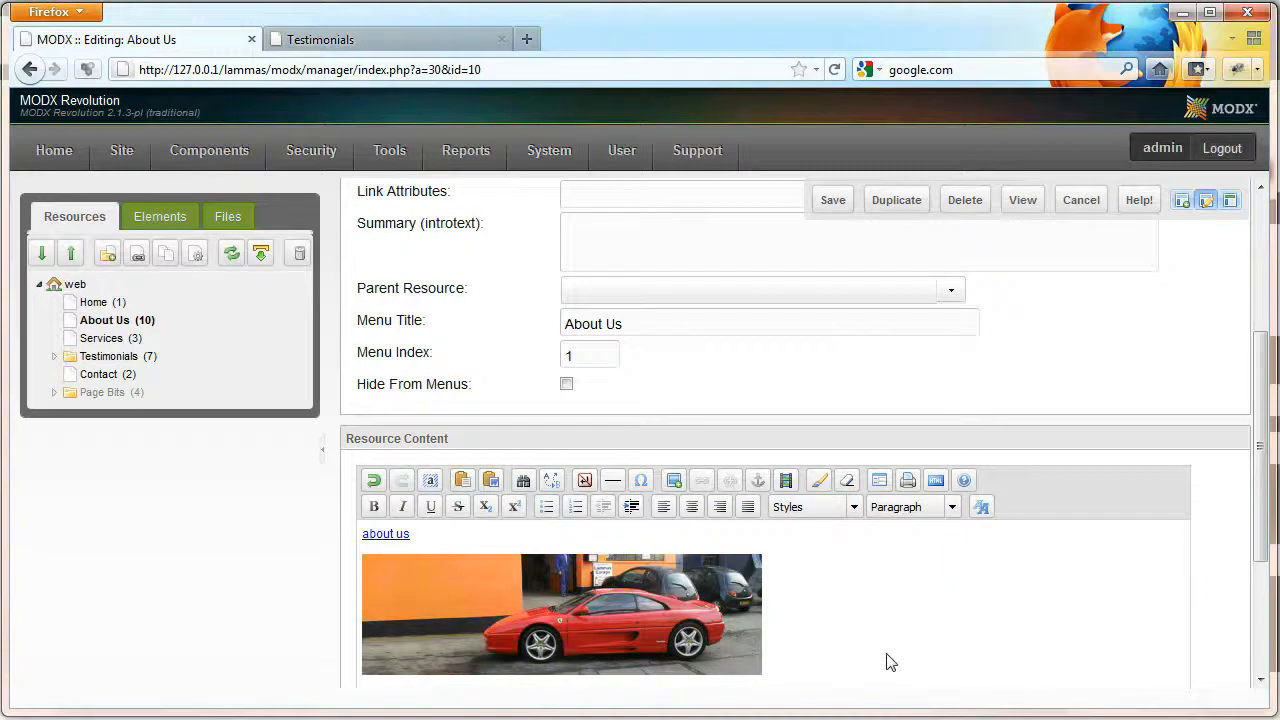
left_click(396, 50)
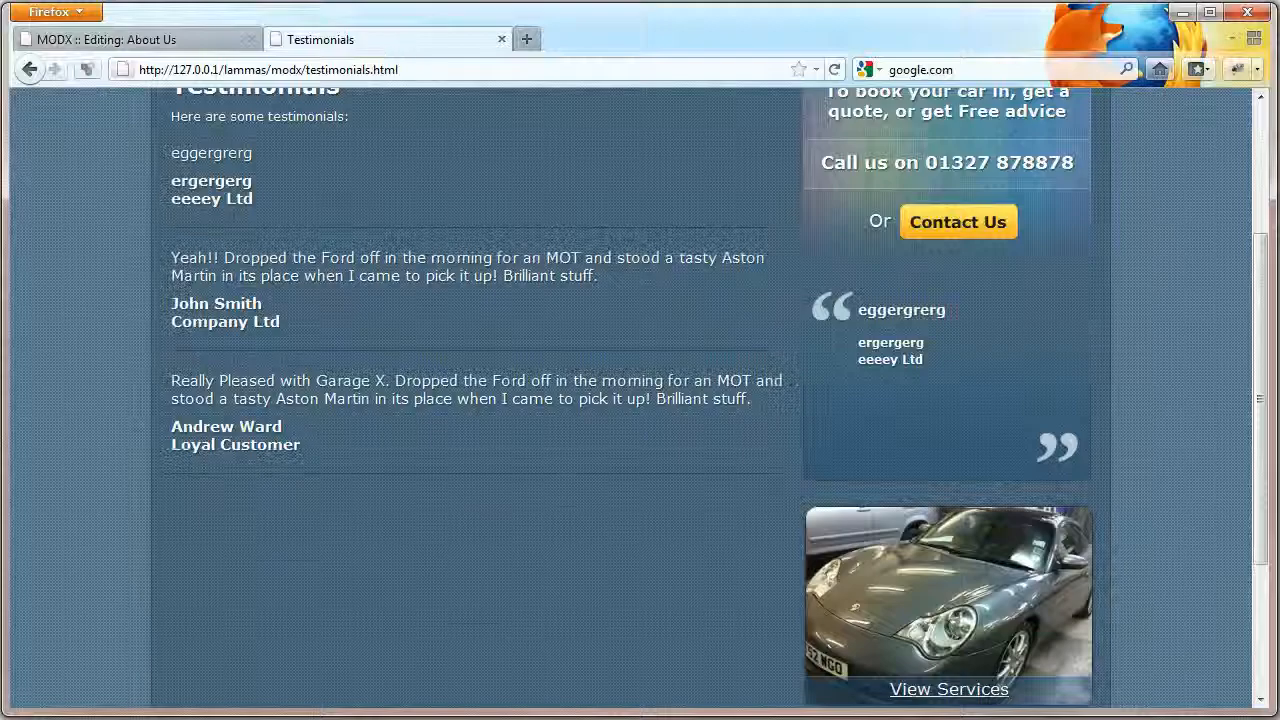
scroll(558, 296, "up", 4)
left_click(652, 211)
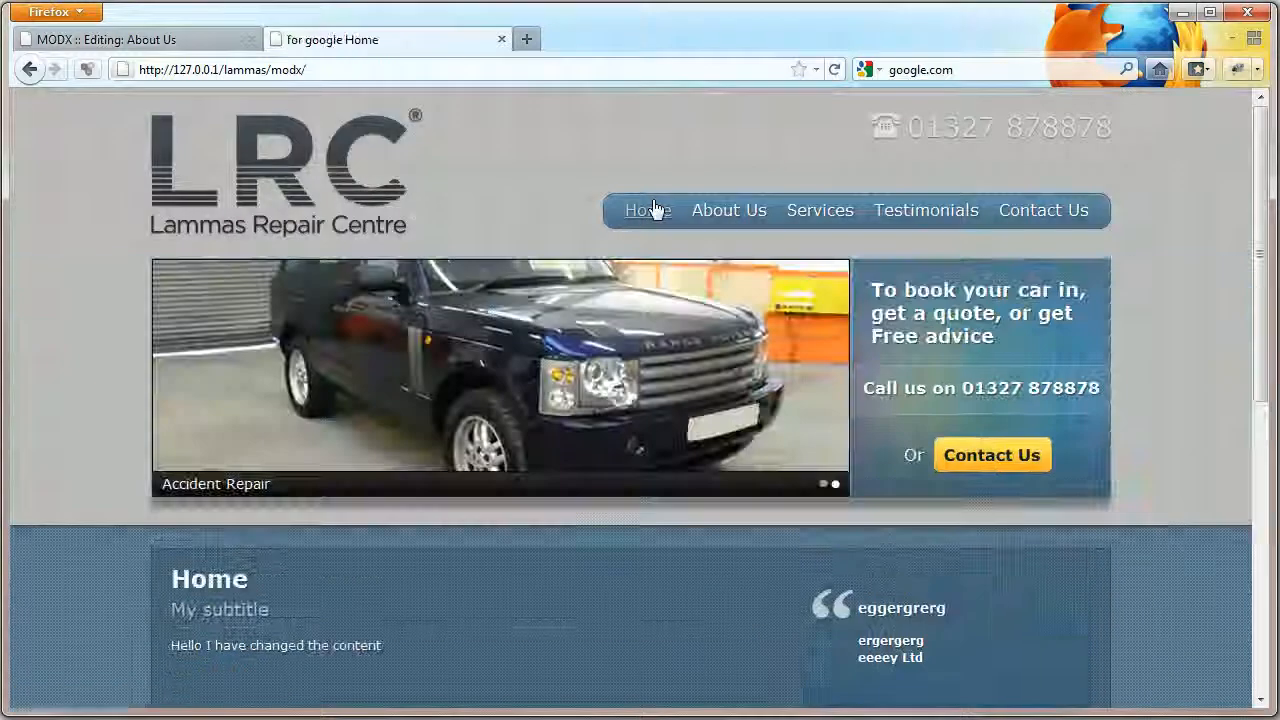
left_click(1186, 16)
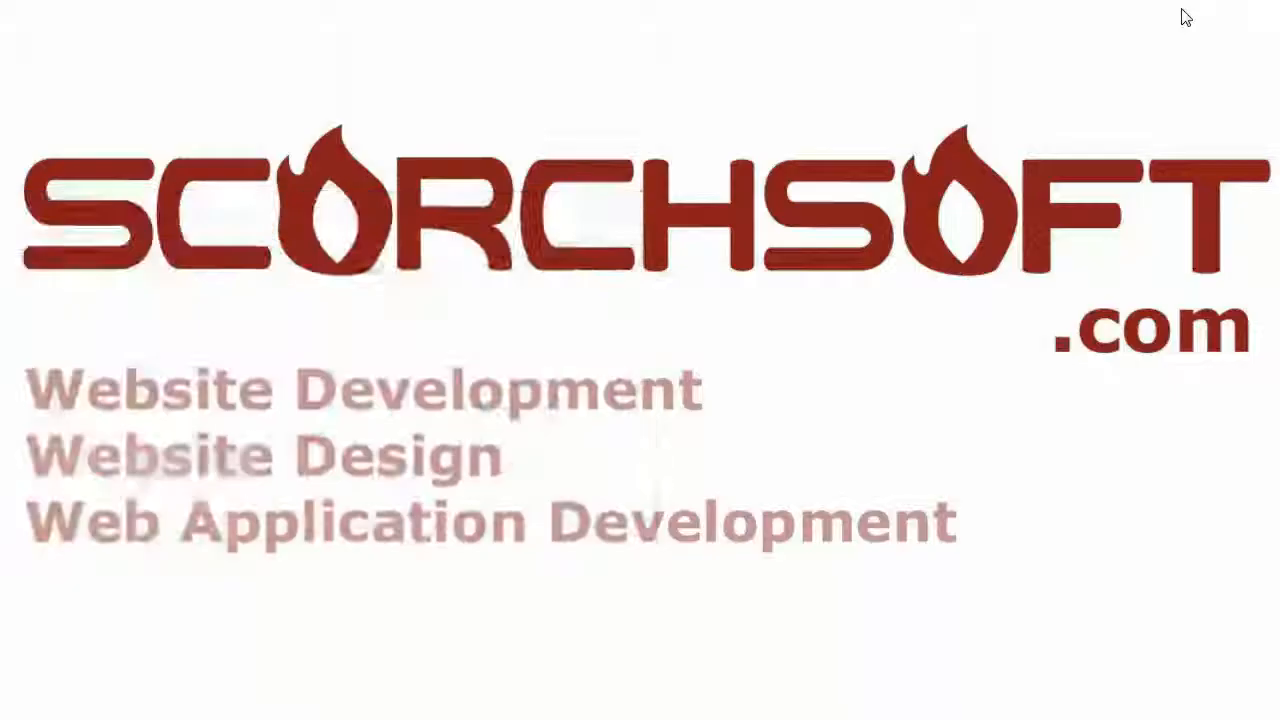